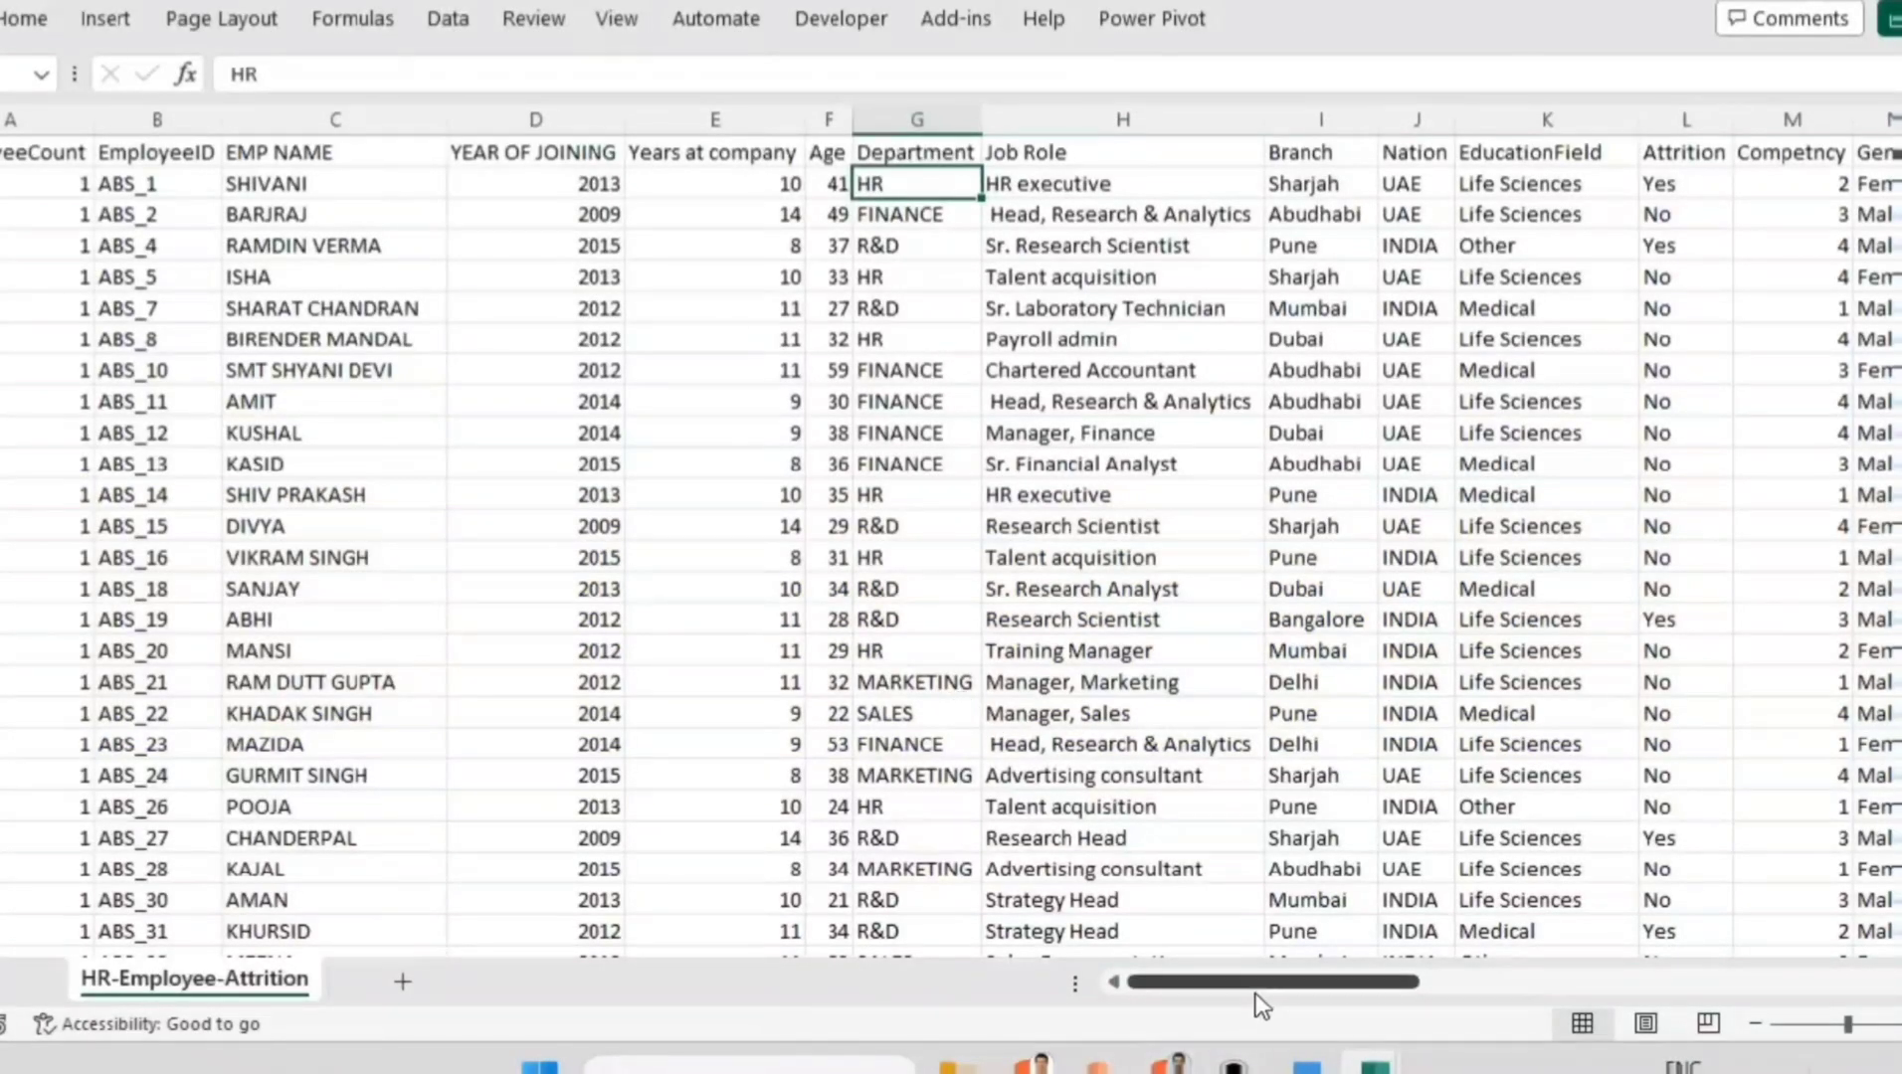
Step: Review the first attrition column headings, EmployeeCount through Age and Department
{"action": "scroll", "coordinate": [1258, 1006], "scroll_direction": "right", "scroll_amount": 3}
{"action": "scroll", "coordinate": [1269, 1006], "scroll_direction": "left", "scroll_amount": 5}
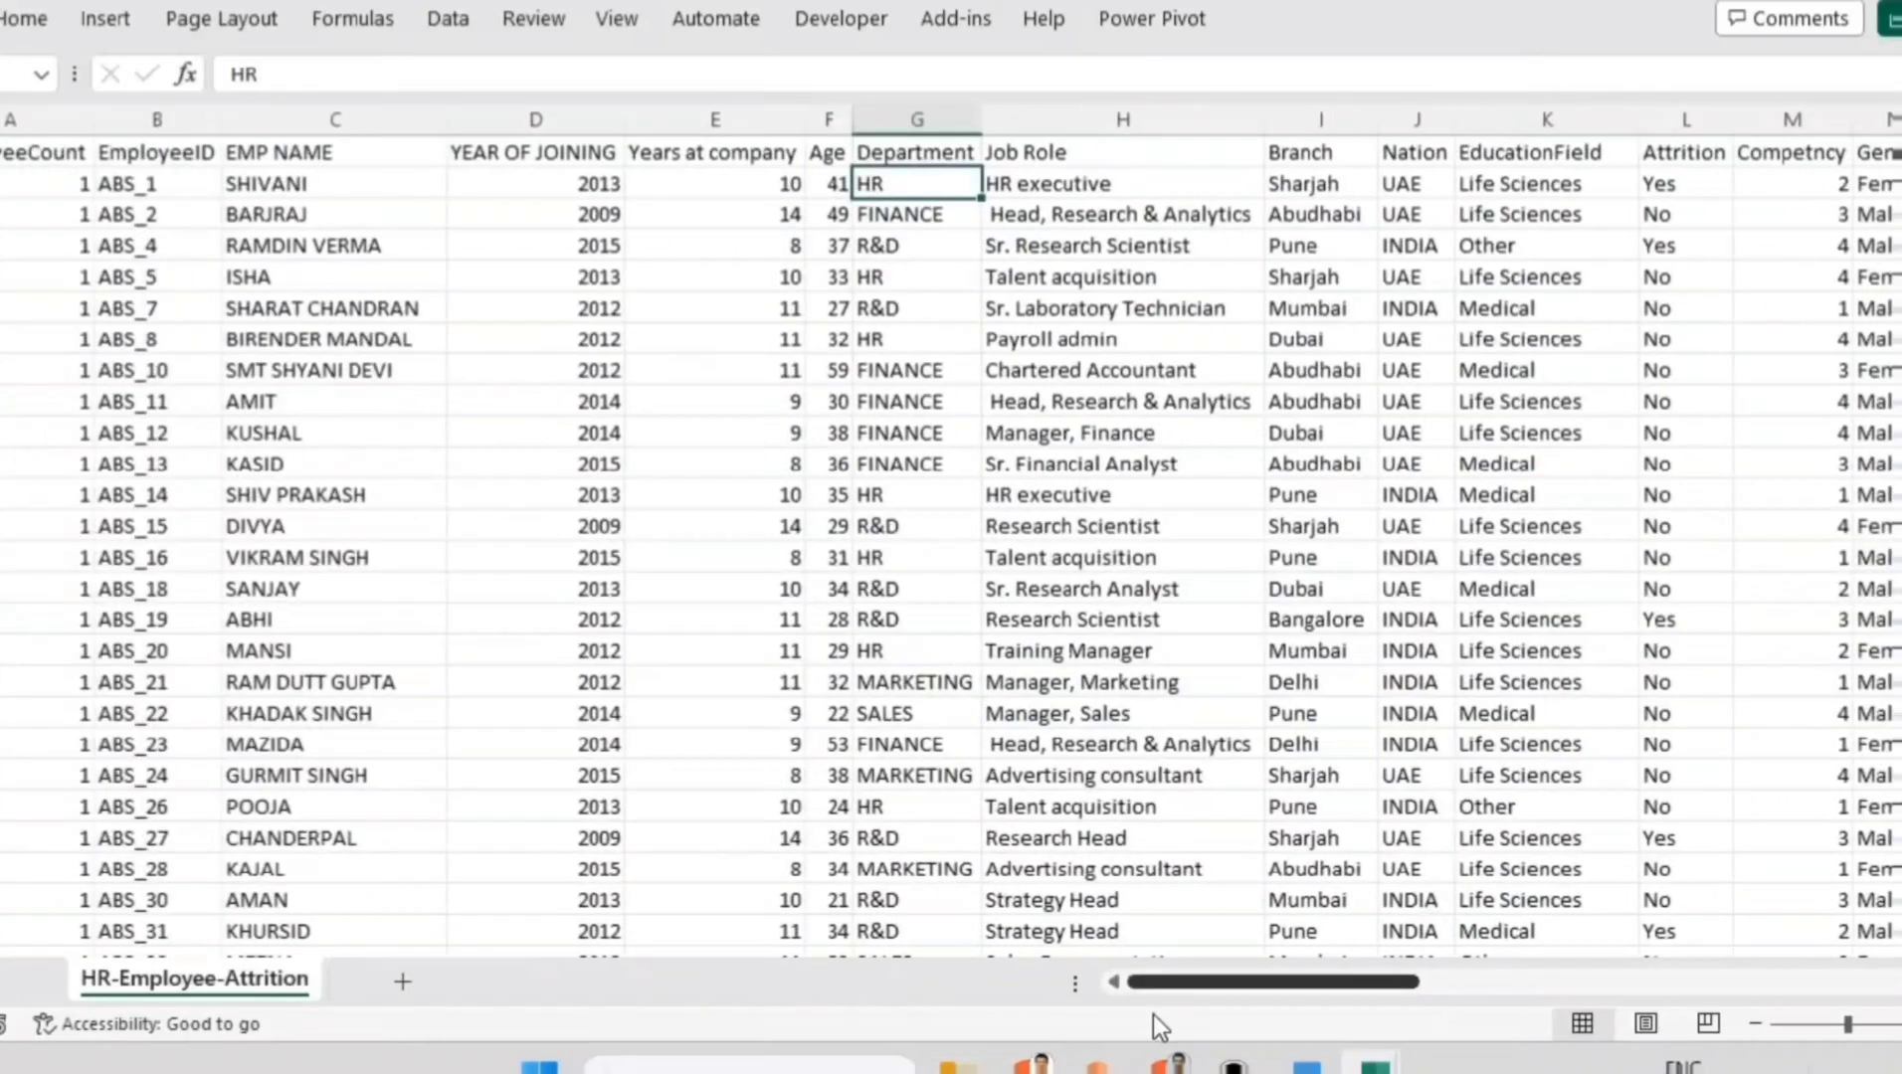
{"action": "left_click", "coordinate": [48, 147]}
{"action": "left_click", "coordinate": [149, 154]}
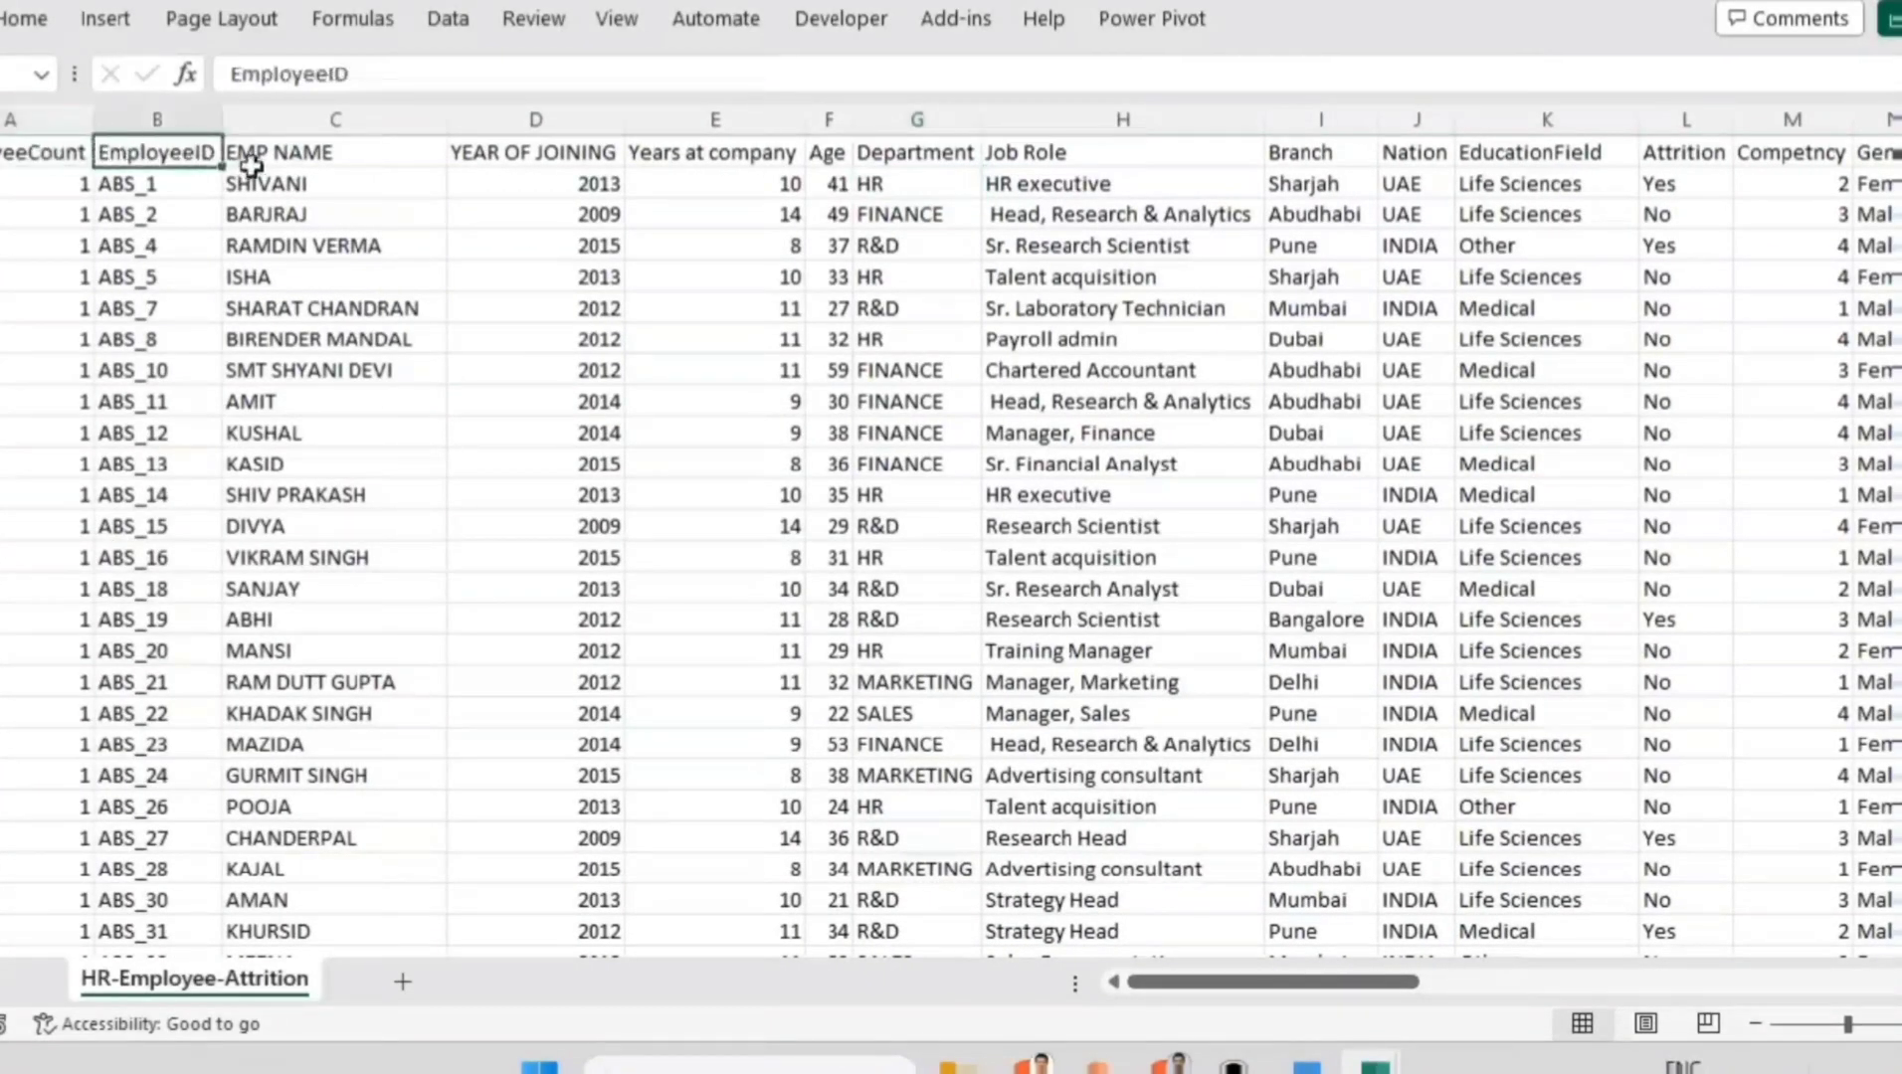
{"action": "left_click", "coordinate": [251, 160]}
{"action": "left_click", "coordinate": [443, 157]}
{"action": "left_click", "coordinate": [716, 155]}
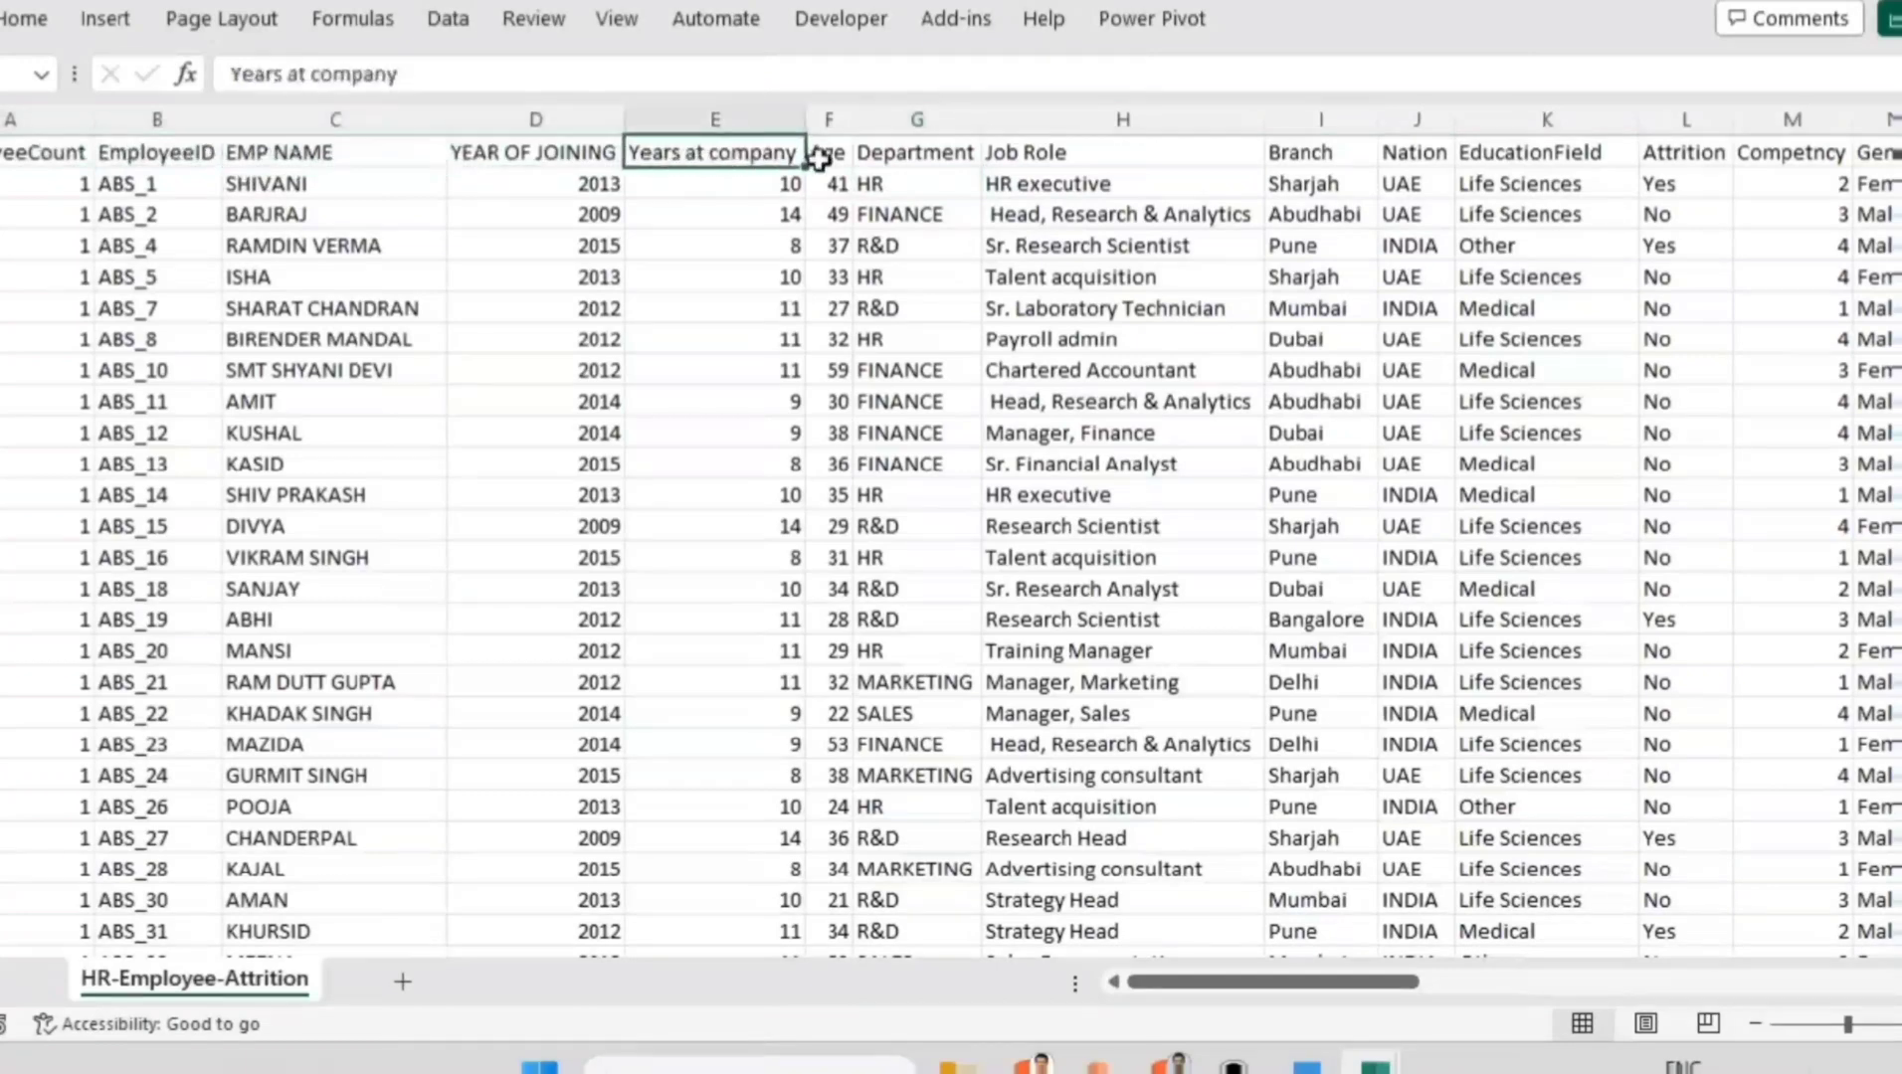
{"action": "left_click", "coordinate": [825, 157]}
Step: Review the remaining headings through EducationField and select the whole header row
{"action": "left_click", "coordinate": [890, 149]}
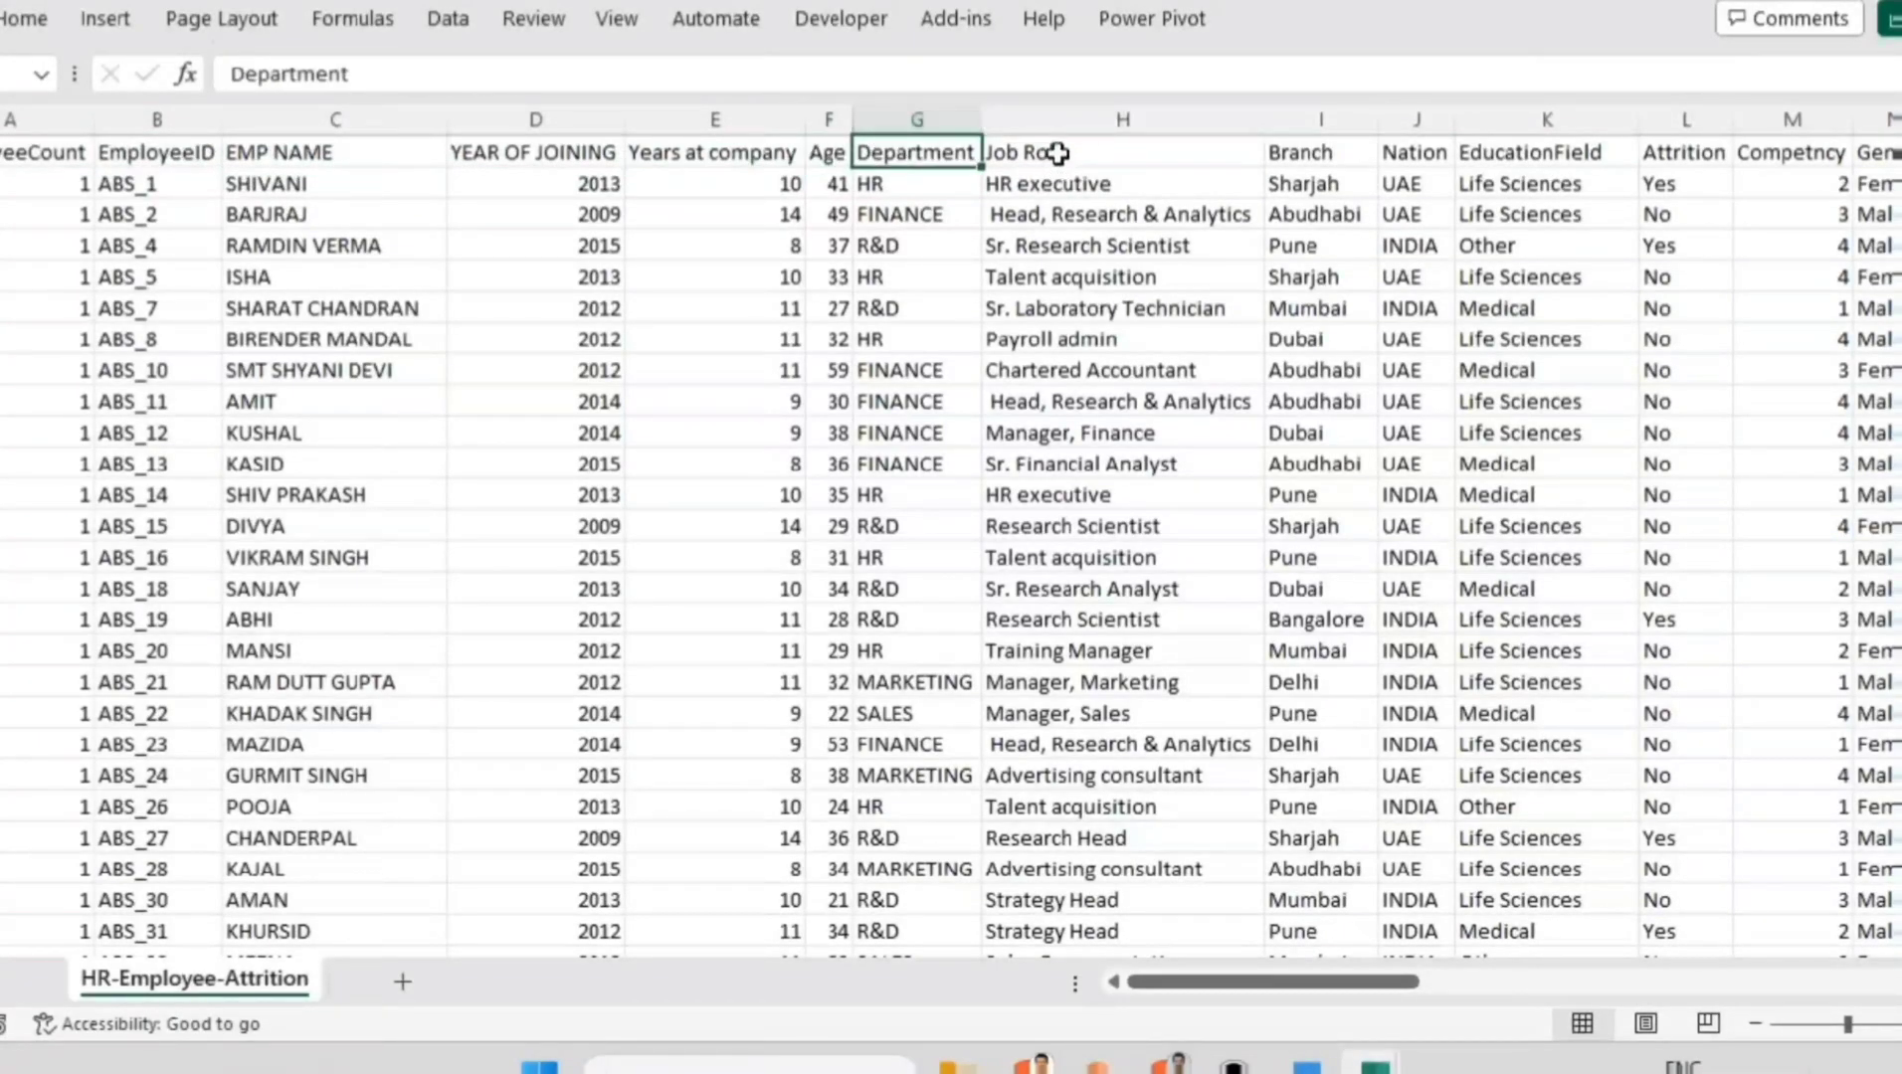
{"action": "left_click", "coordinate": [1057, 152]}
{"action": "left_click", "coordinate": [1303, 154]}
{"action": "left_click", "coordinate": [1397, 159]}
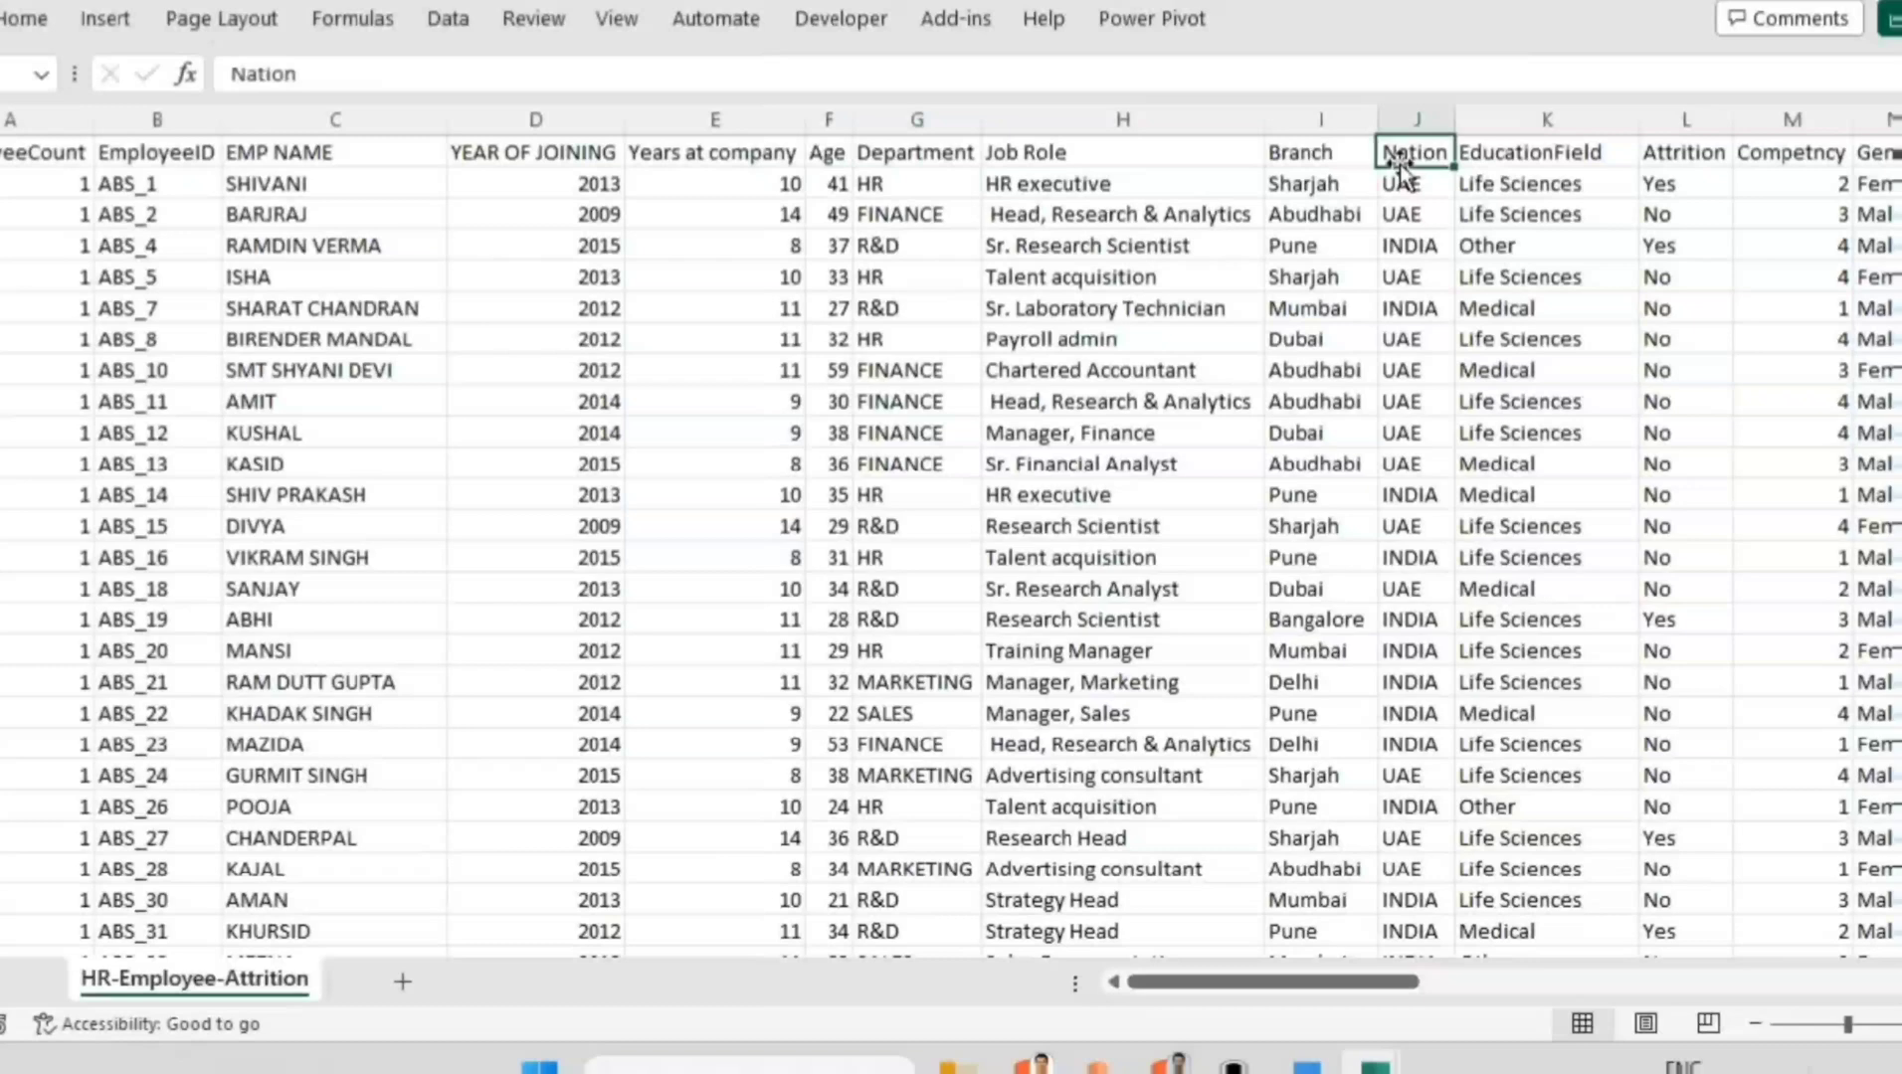
{"action": "left_click", "coordinate": [1553, 145]}
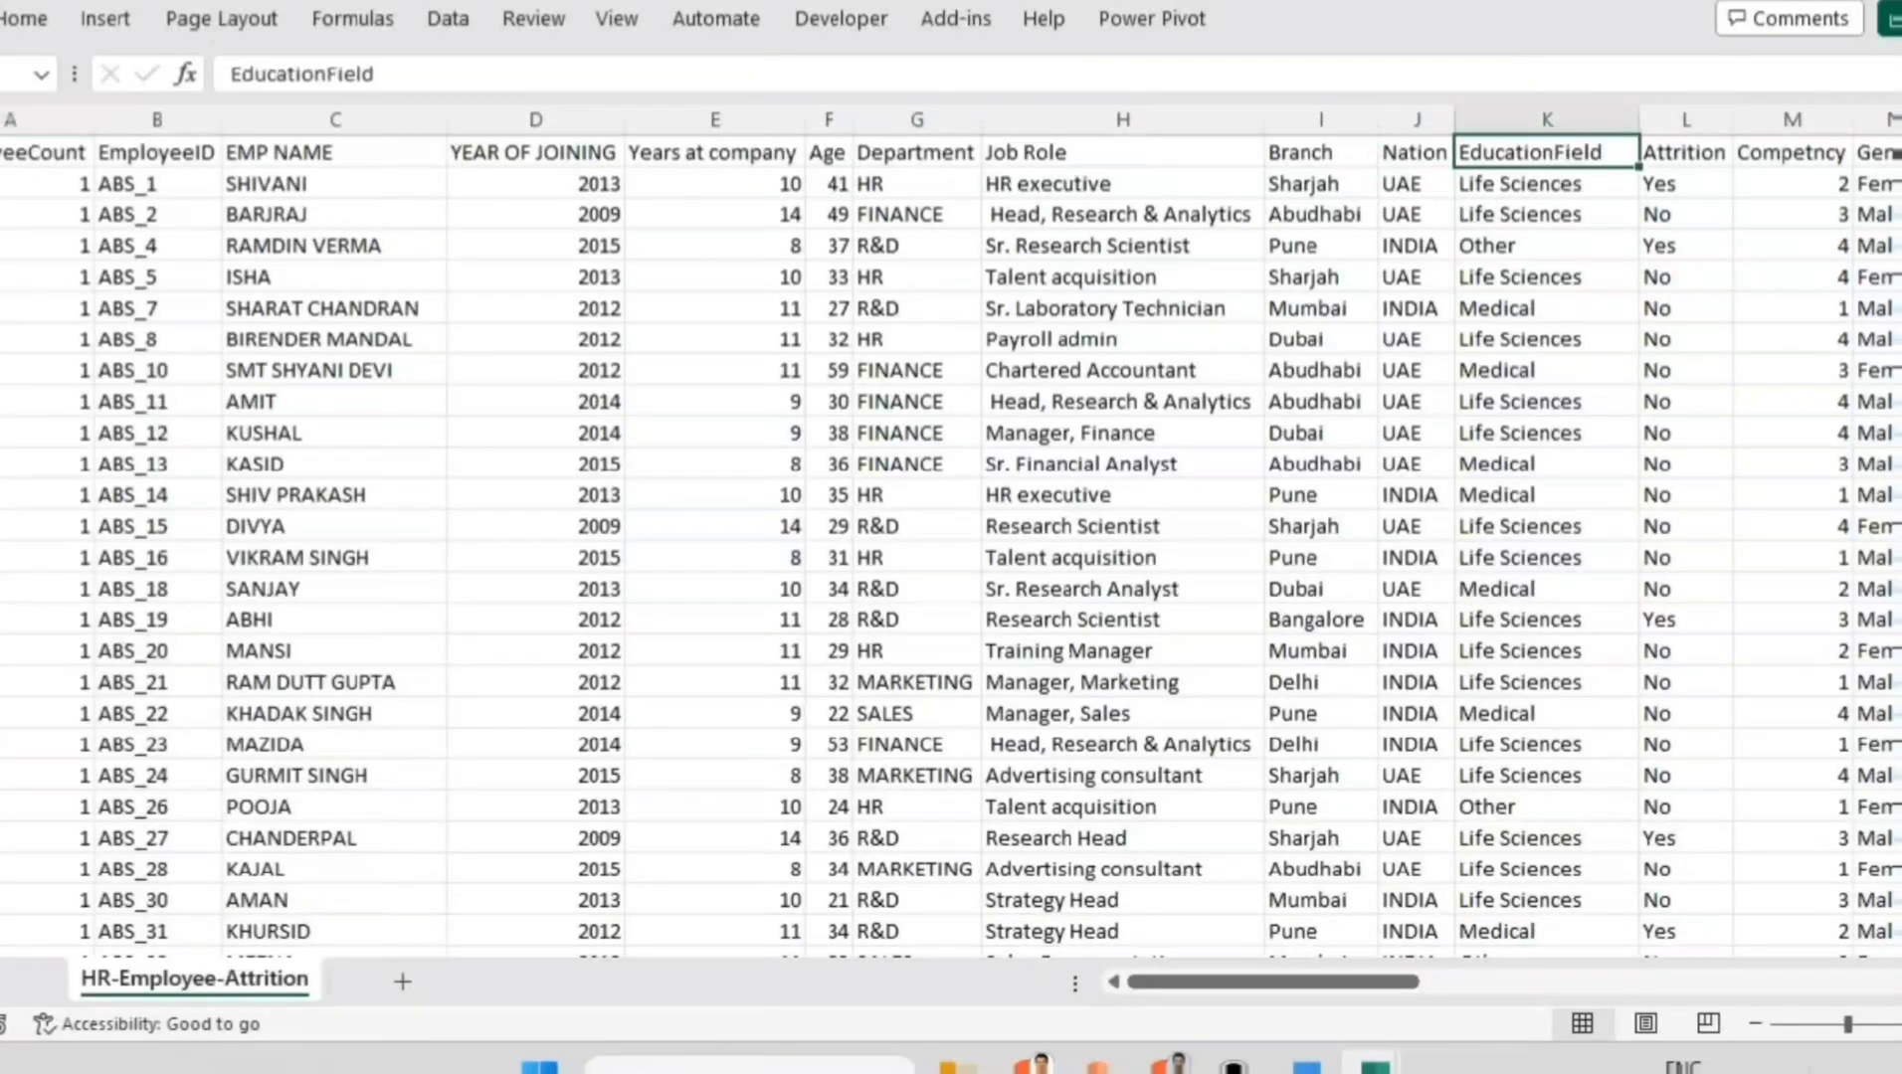
{"action": "key", "text": "Home"}
{"action": "key", "text": "shift+space"}
Step: Paste the copied headings transposed into D1 of a new Sheet1 and autofit column D
{"action": "key", "text": "ctrl+c"}
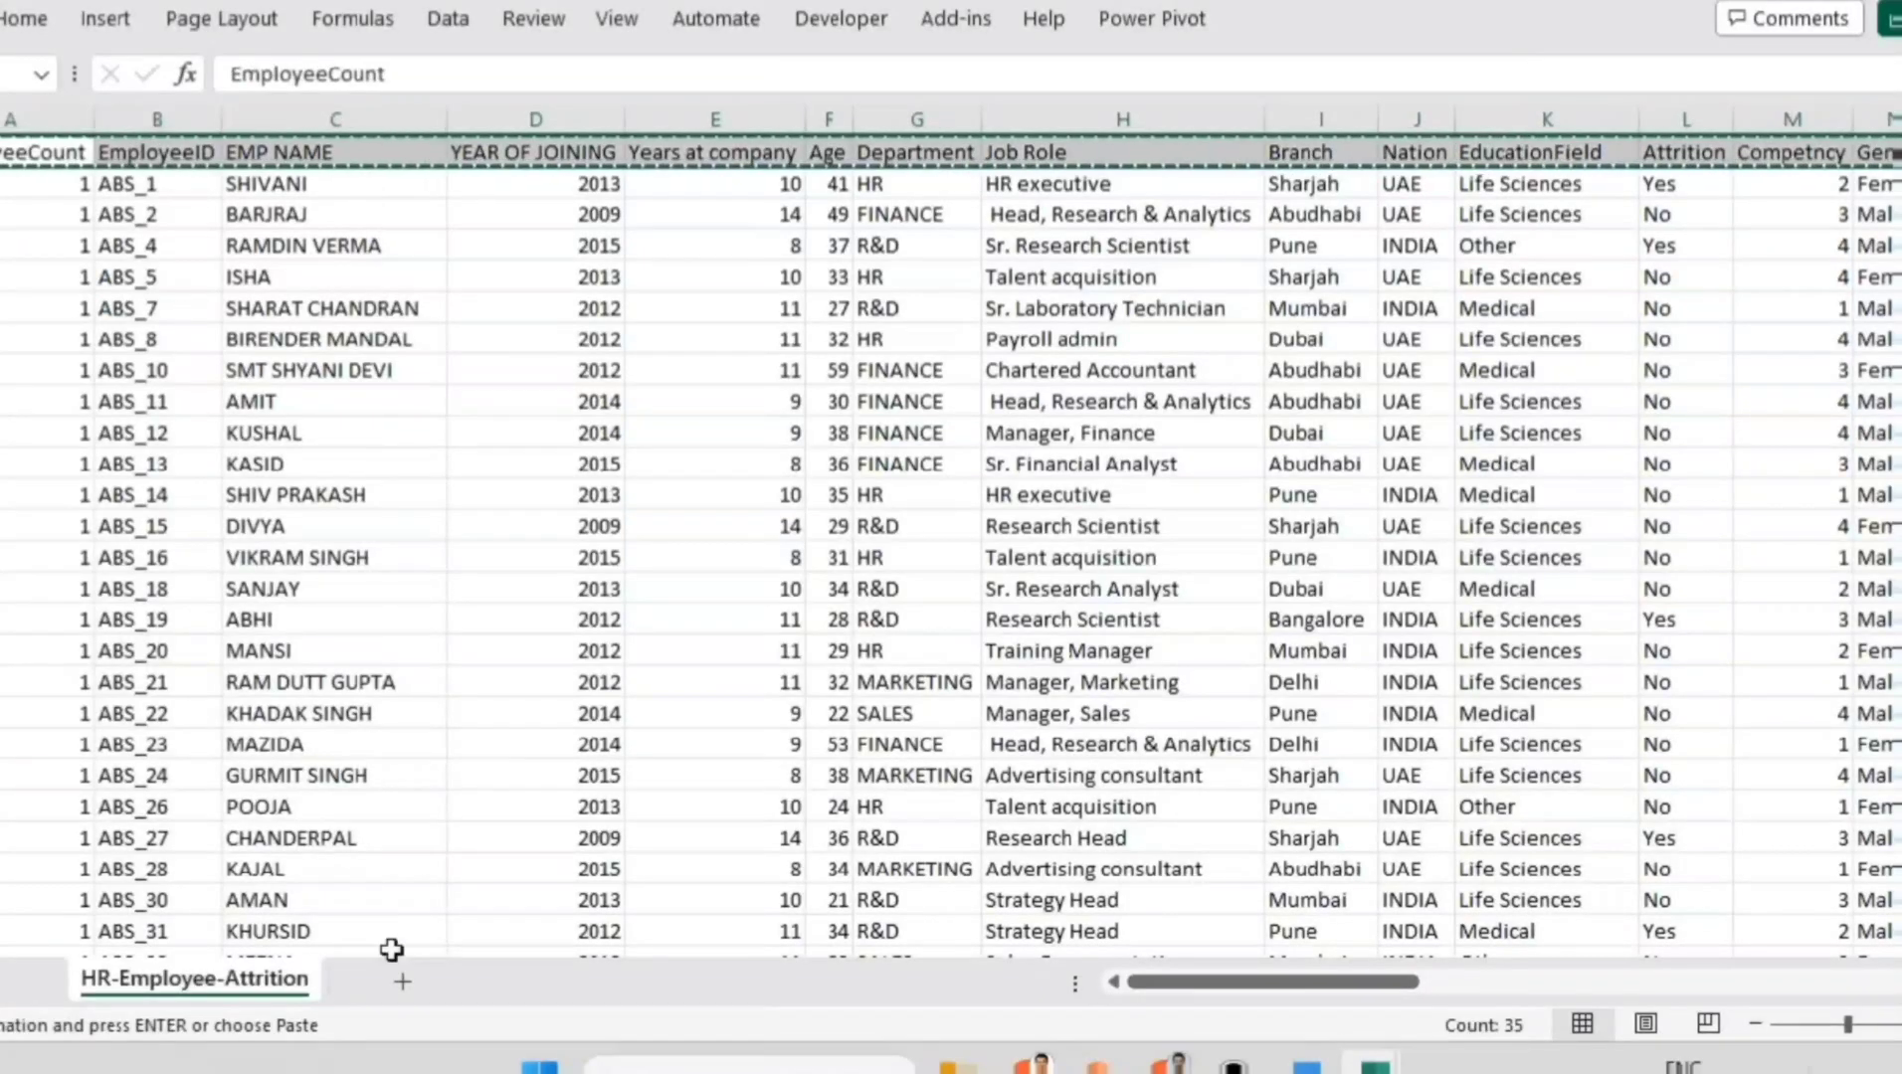
{"action": "left_click", "coordinate": [403, 982]}
{"action": "left_click", "coordinate": [298, 183]}
{"action": "right_click", "coordinate": [302, 189]}
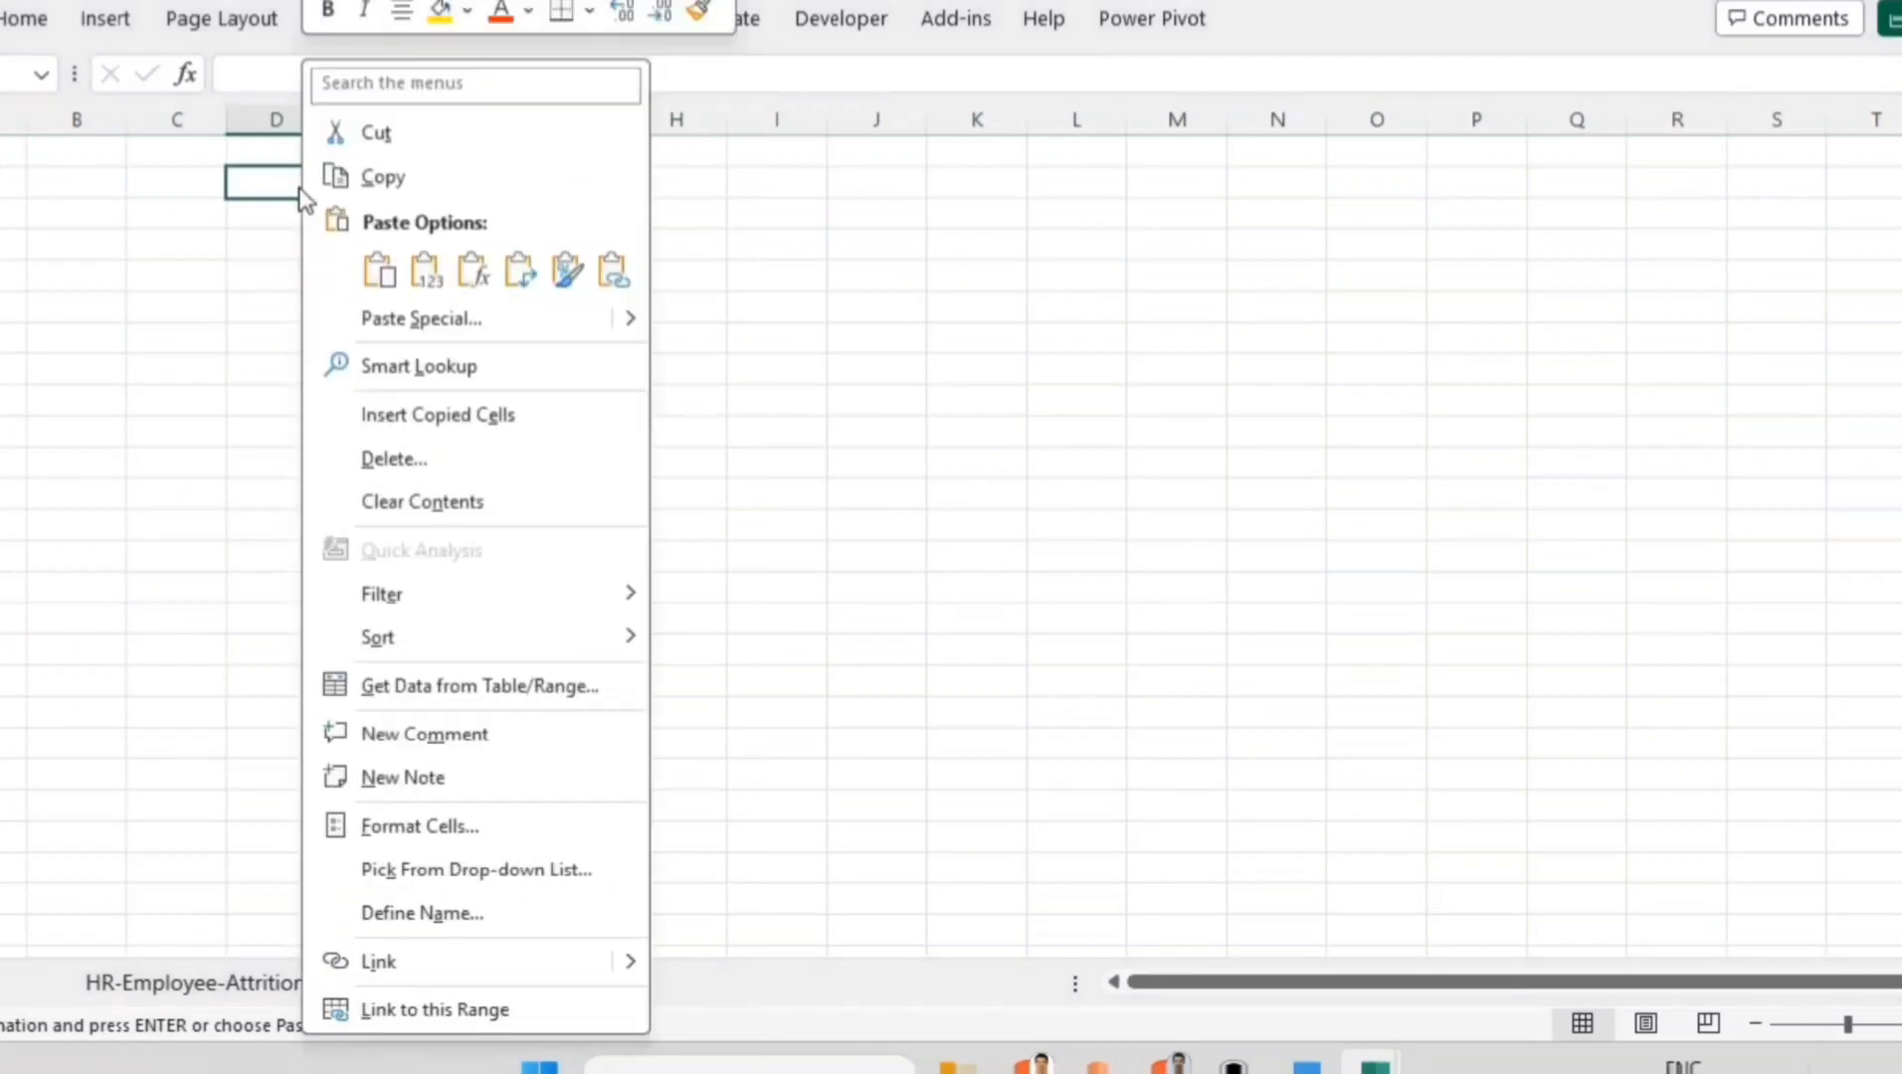
{"action": "left_click", "coordinate": [528, 282]}
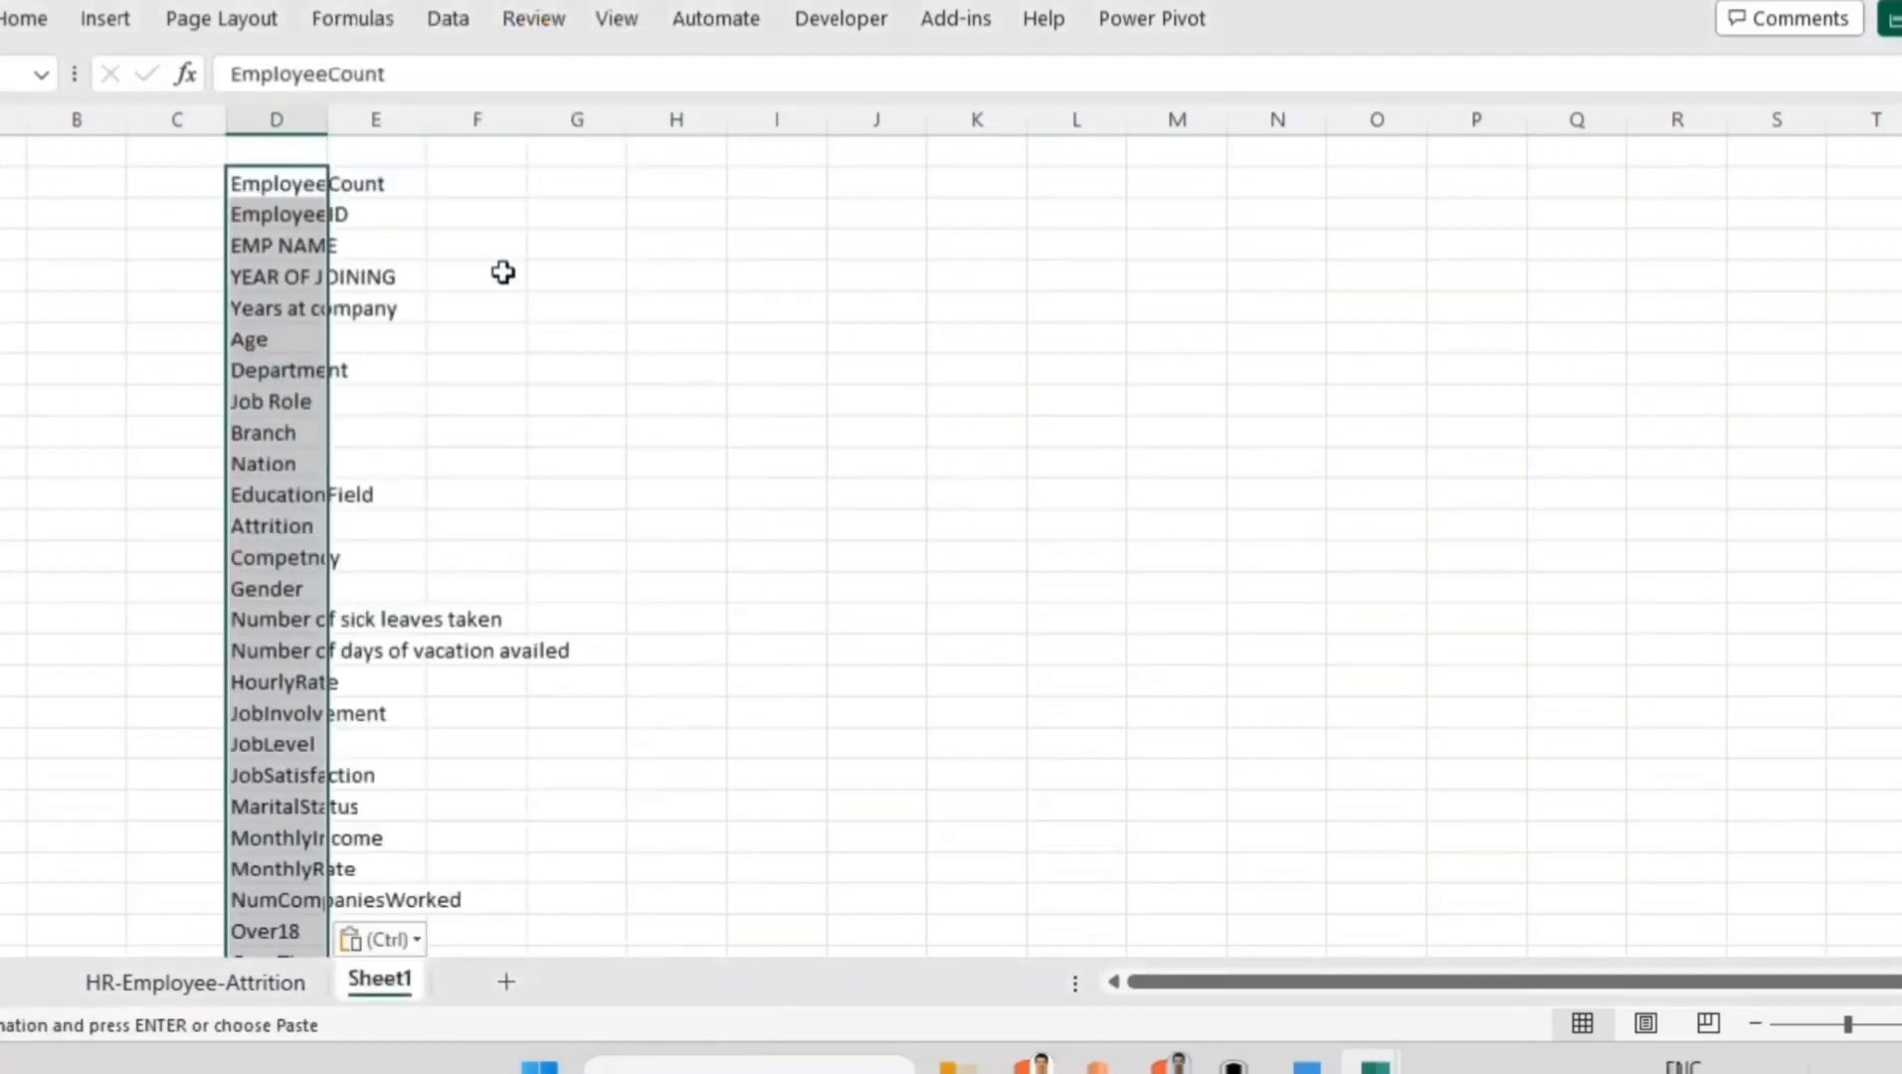
{"action": "double_click", "coordinate": [320, 121]}
{"action": "left_click", "coordinate": [1015, 543]}
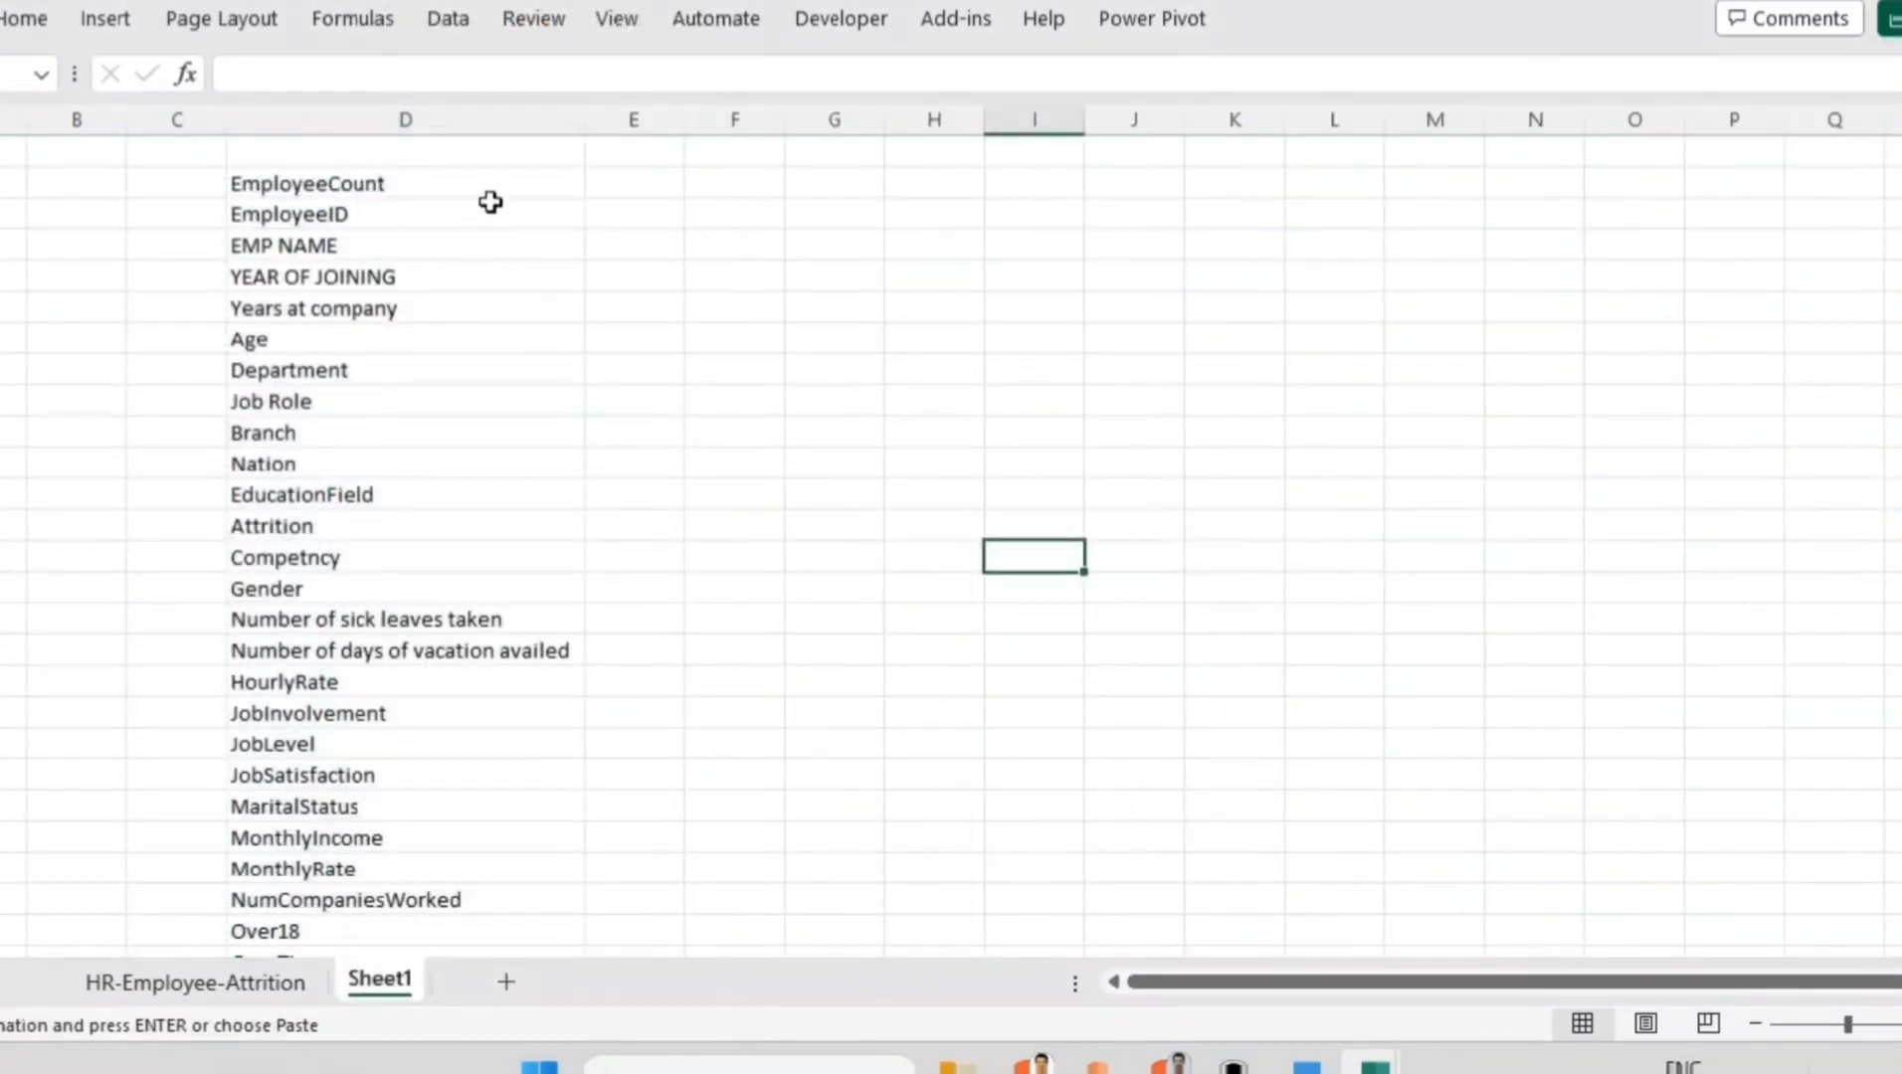
Step: Number the headings 1 to 35 down column C
{"action": "left_click", "coordinate": [222, 197]}
{"action": "type", "text": "1"}
{"action": "key", "text": "Return"}
{"action": "type", "text": "2"}
{"action": "key", "text": "Return"}
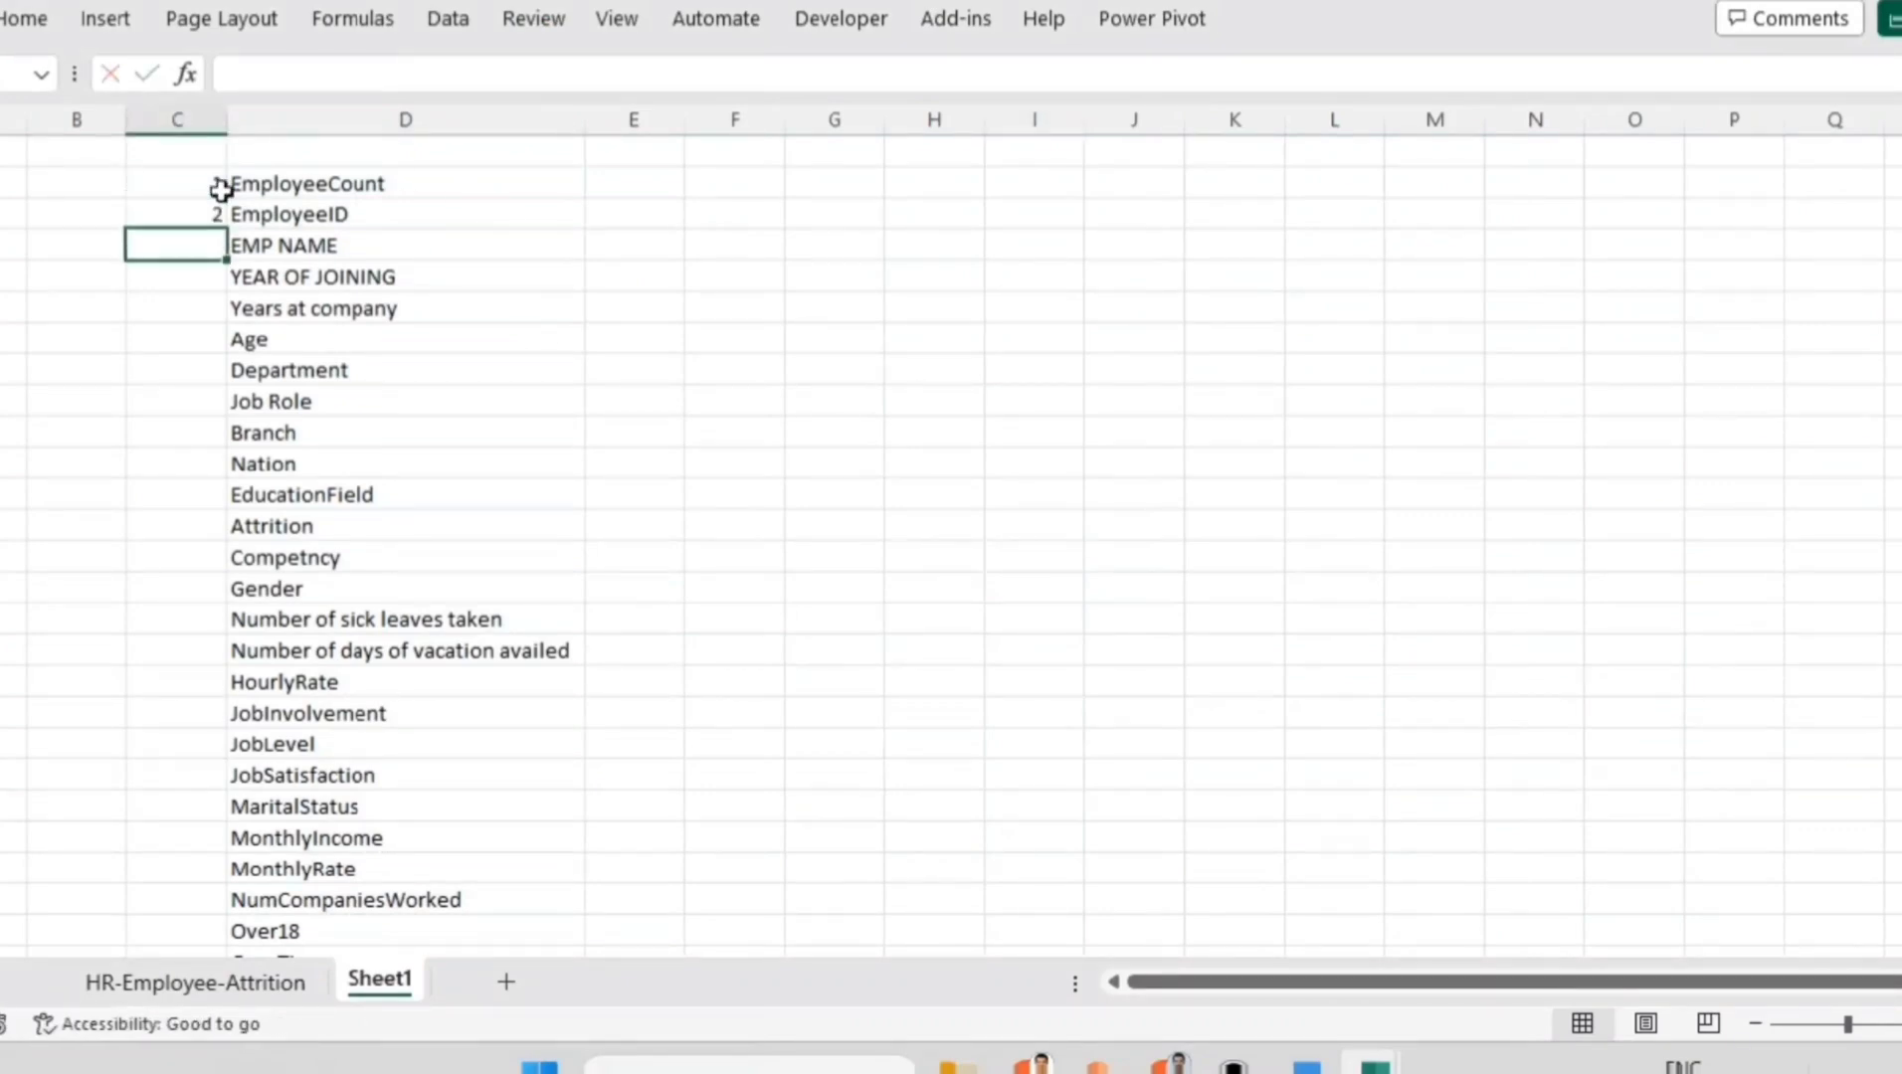
{"action": "left_click_drag", "start_coordinate": [214, 183], "coordinate": [221, 213]}
{"action": "double_click", "coordinate": [226, 230]}
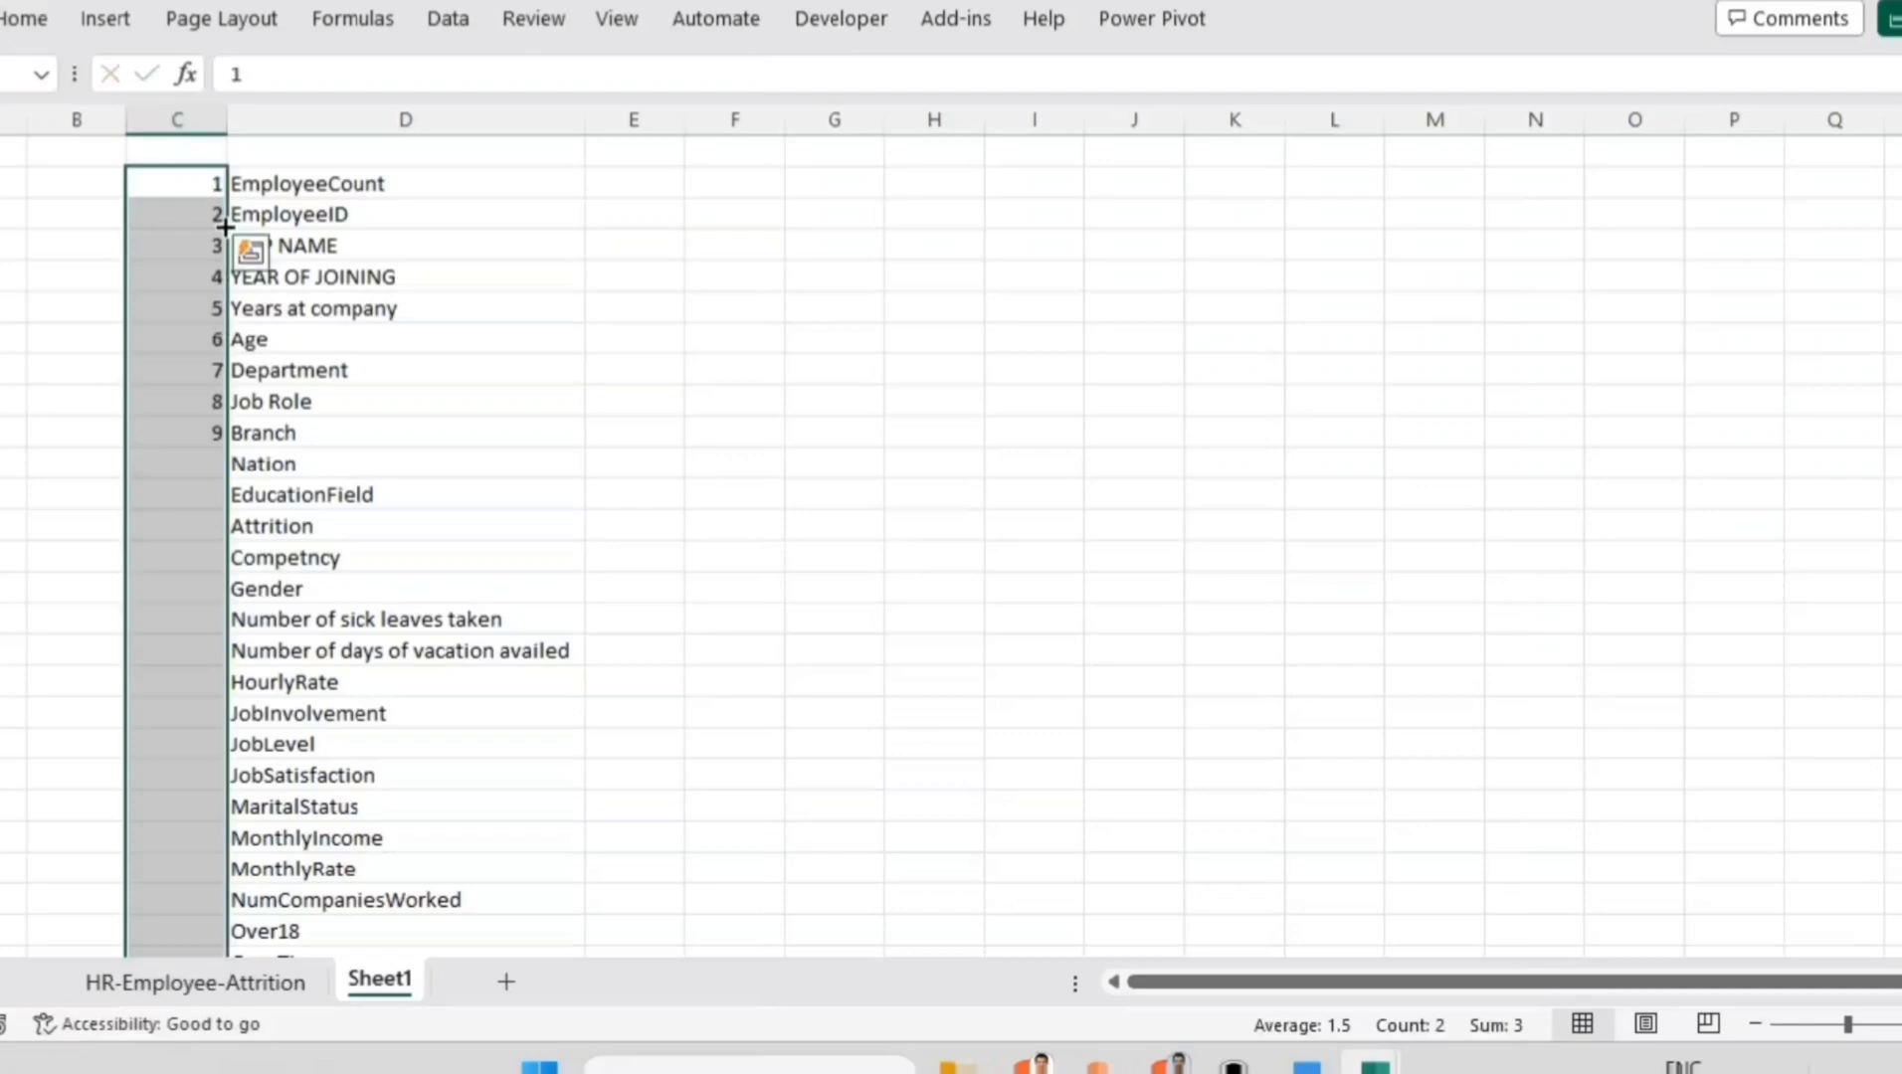
Step: Scroll through the numbered heading list to check it, returning to the top
{"action": "left_click", "coordinate": [447, 300]}
{"action": "scroll", "coordinate": [513, 407], "scroll_direction": "down", "scroll_amount": 2}
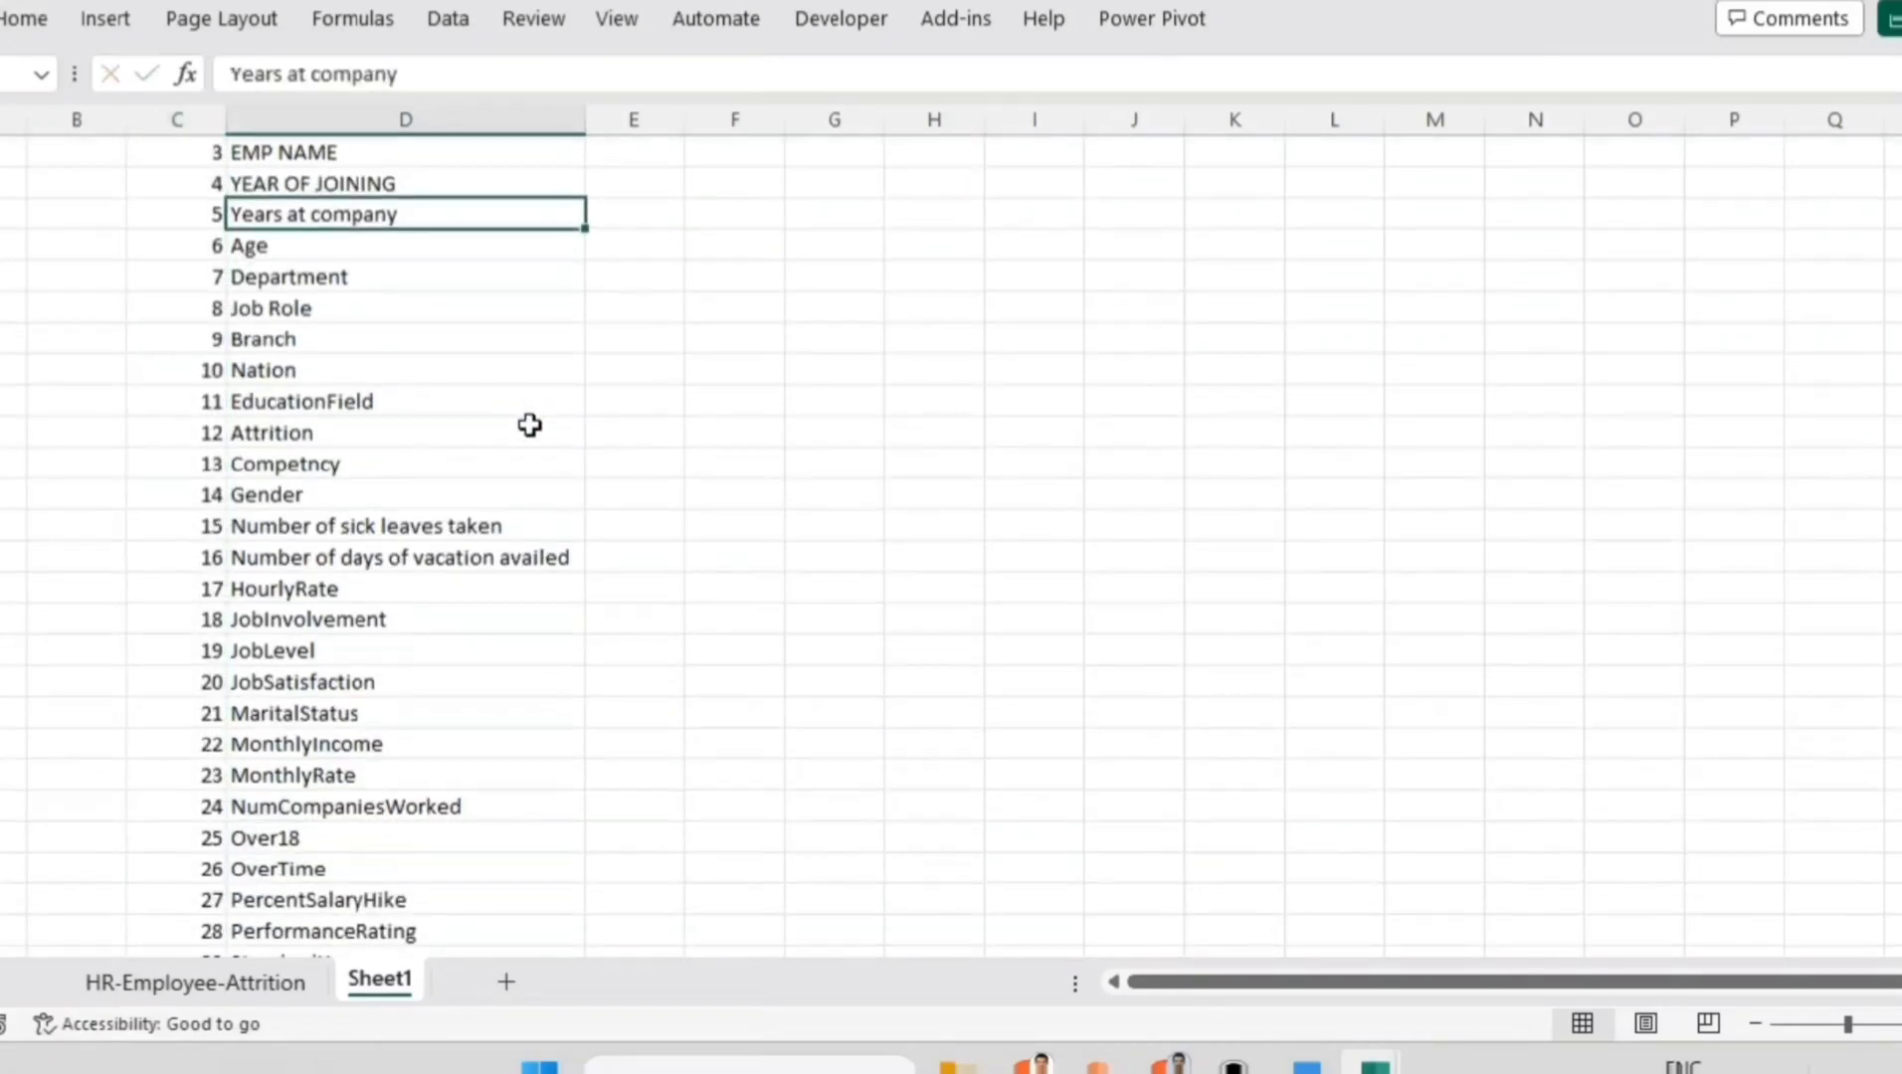
{"action": "scroll", "coordinate": [537, 433], "scroll_direction": "down", "scroll_amount": 3}
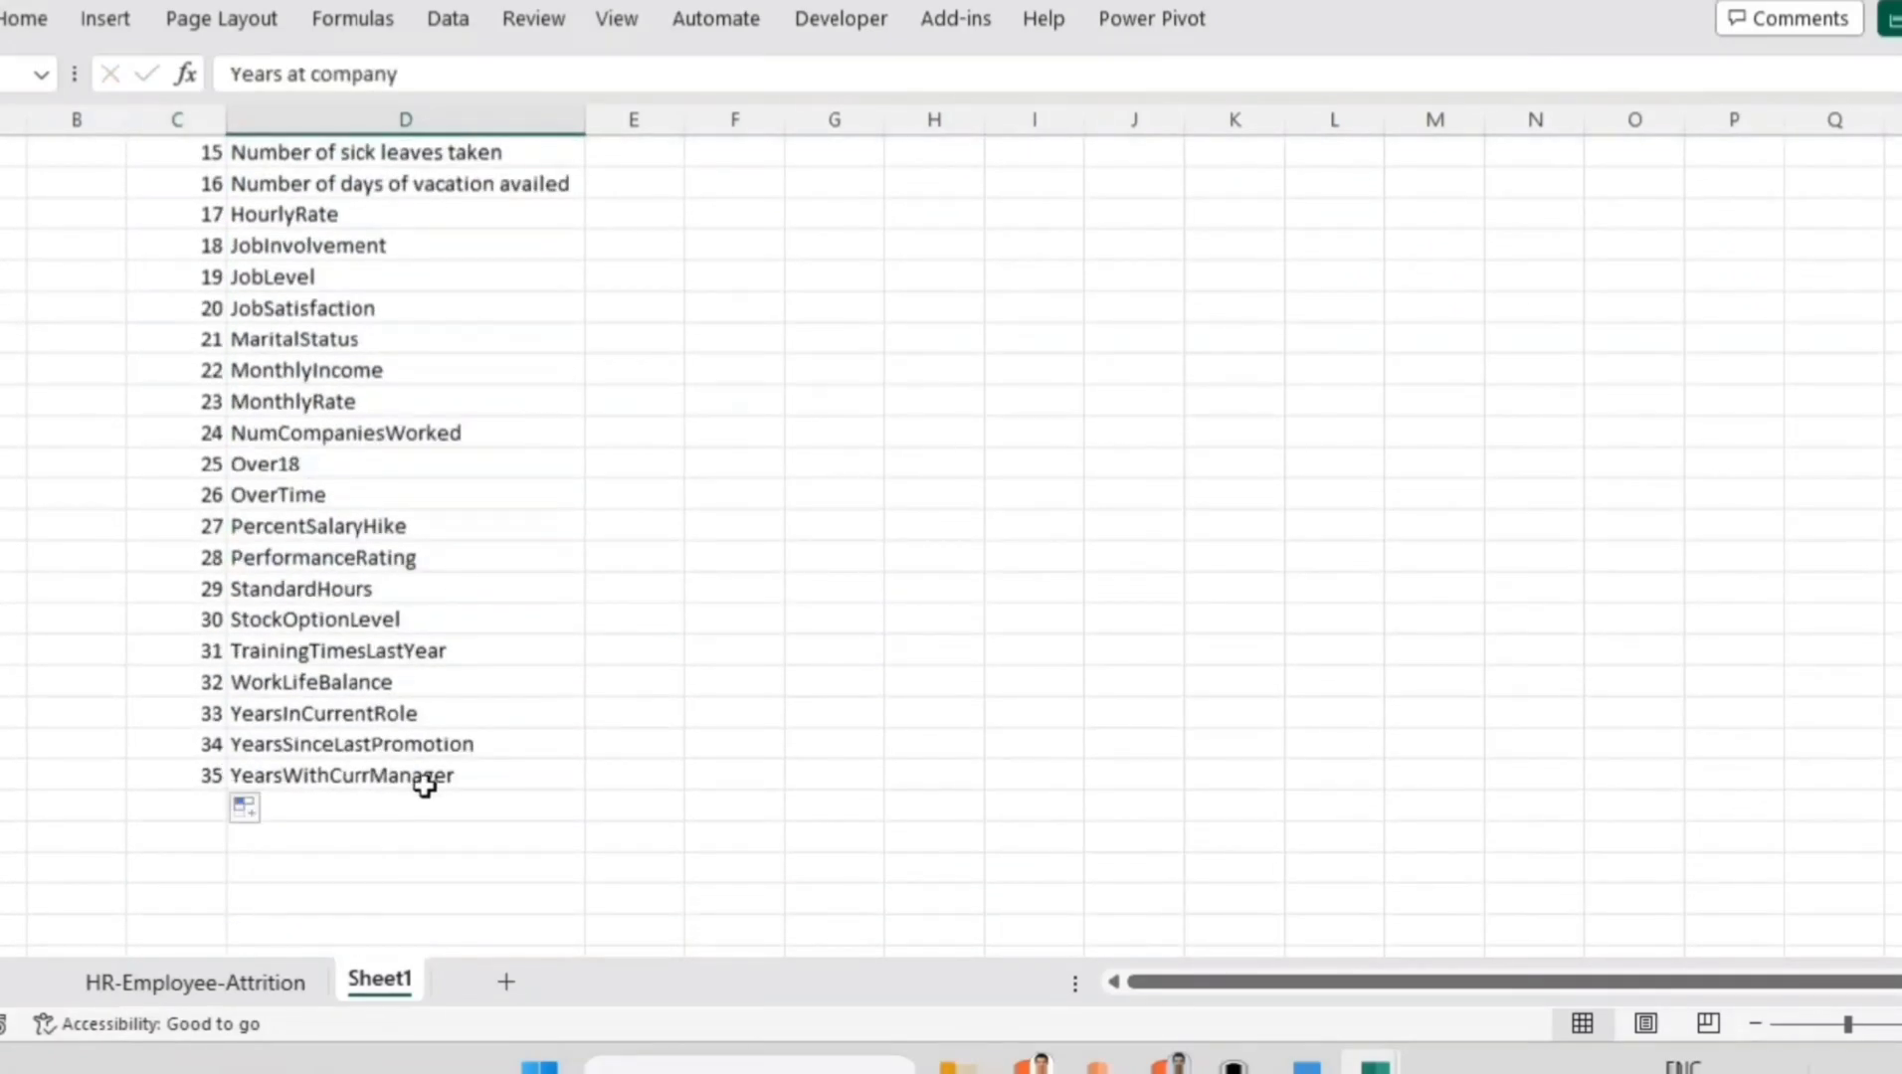
{"action": "scroll", "coordinate": [611, 729], "scroll_direction": "up", "scroll_amount": 5}
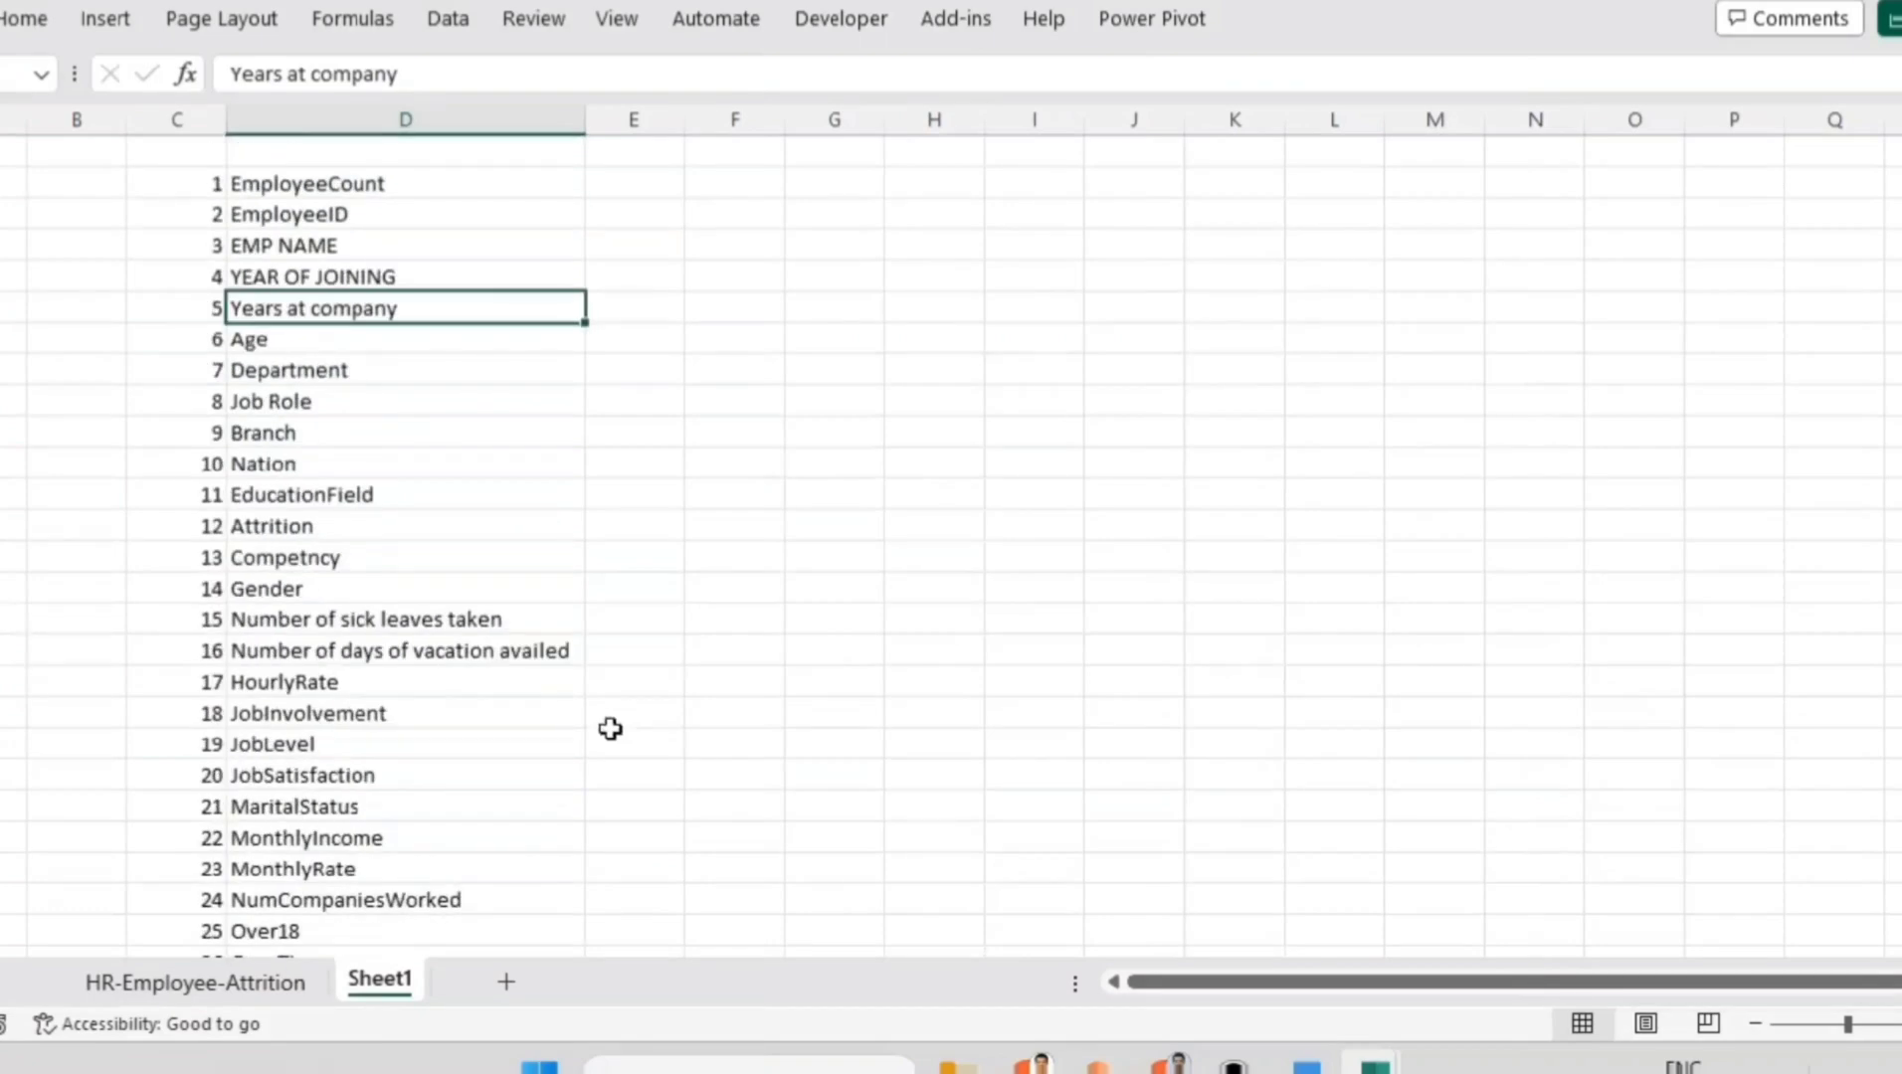
{"action": "left_click", "coordinate": [238, 182]}
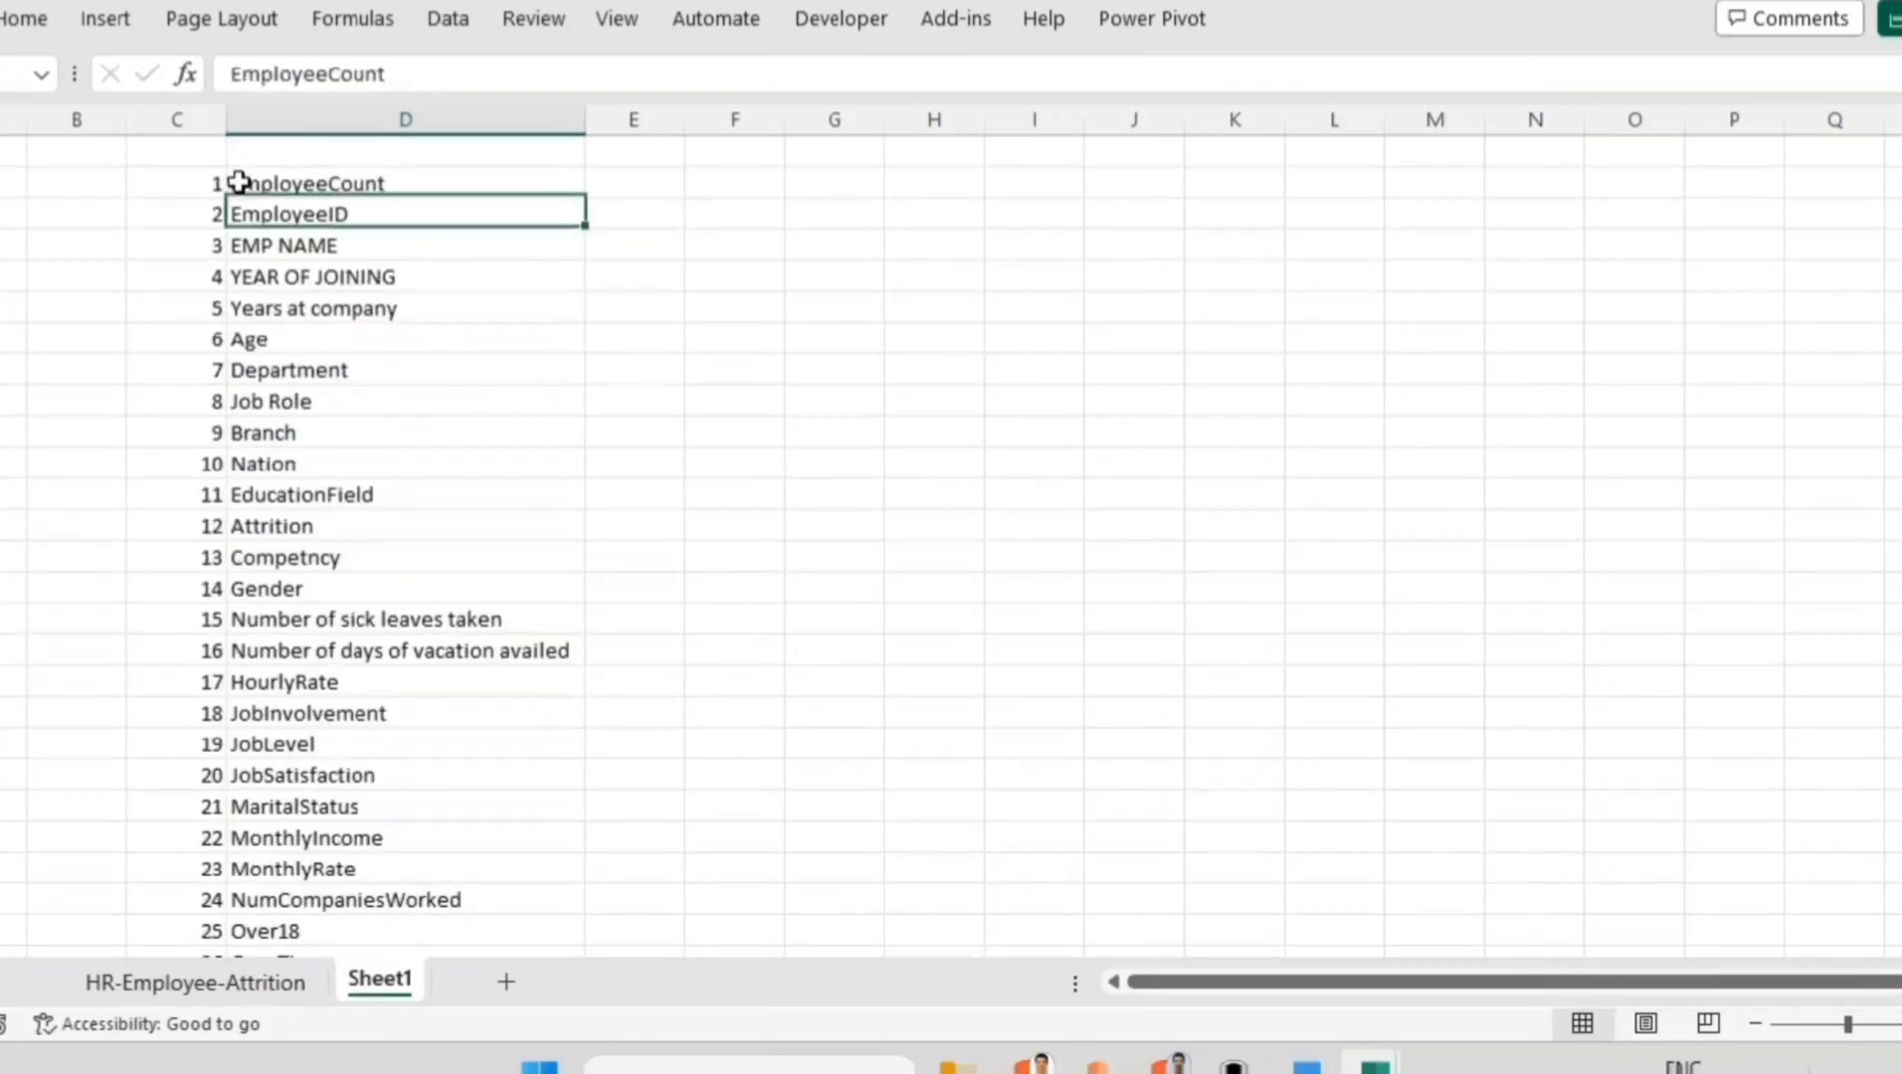
Step: Enter OVERALL in F1 and EMPLOYEE in G1
{"action": "left_click", "coordinate": [760, 180]}
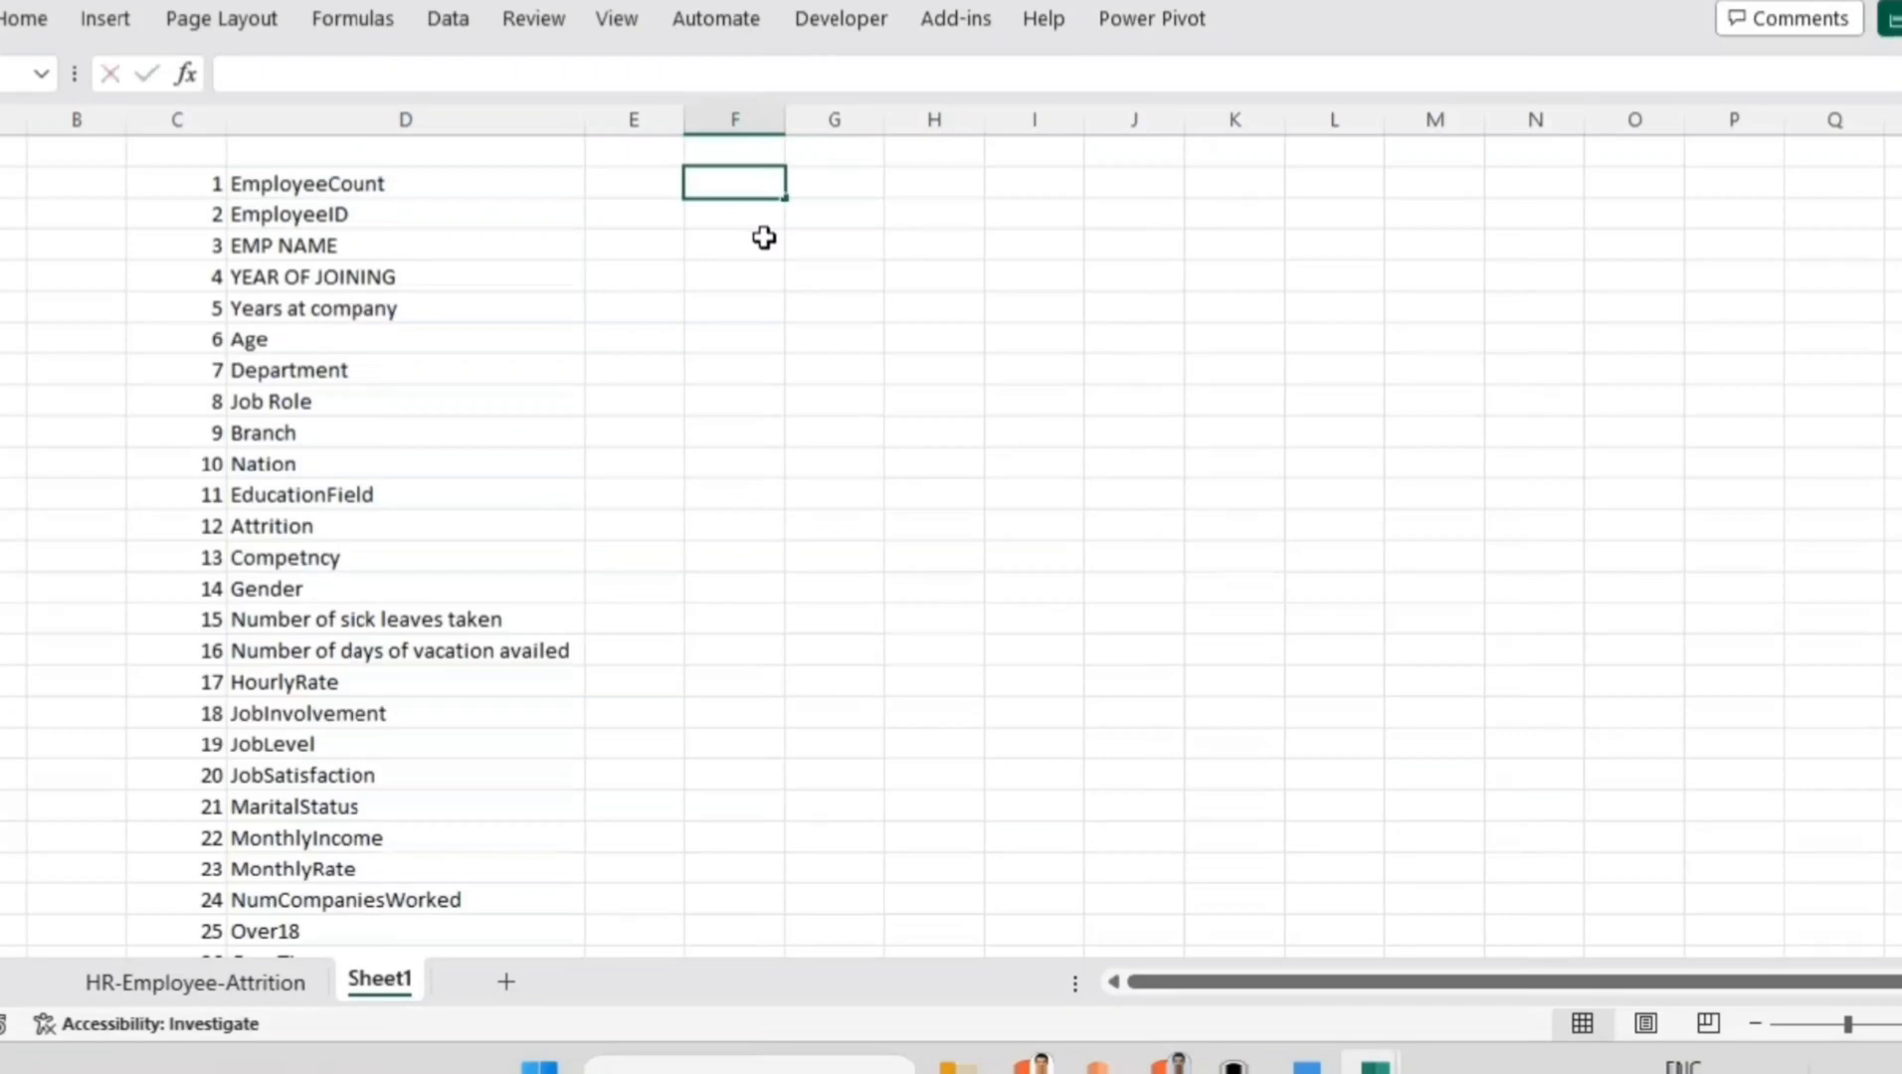
{"action": "type", "text": "OVE"}
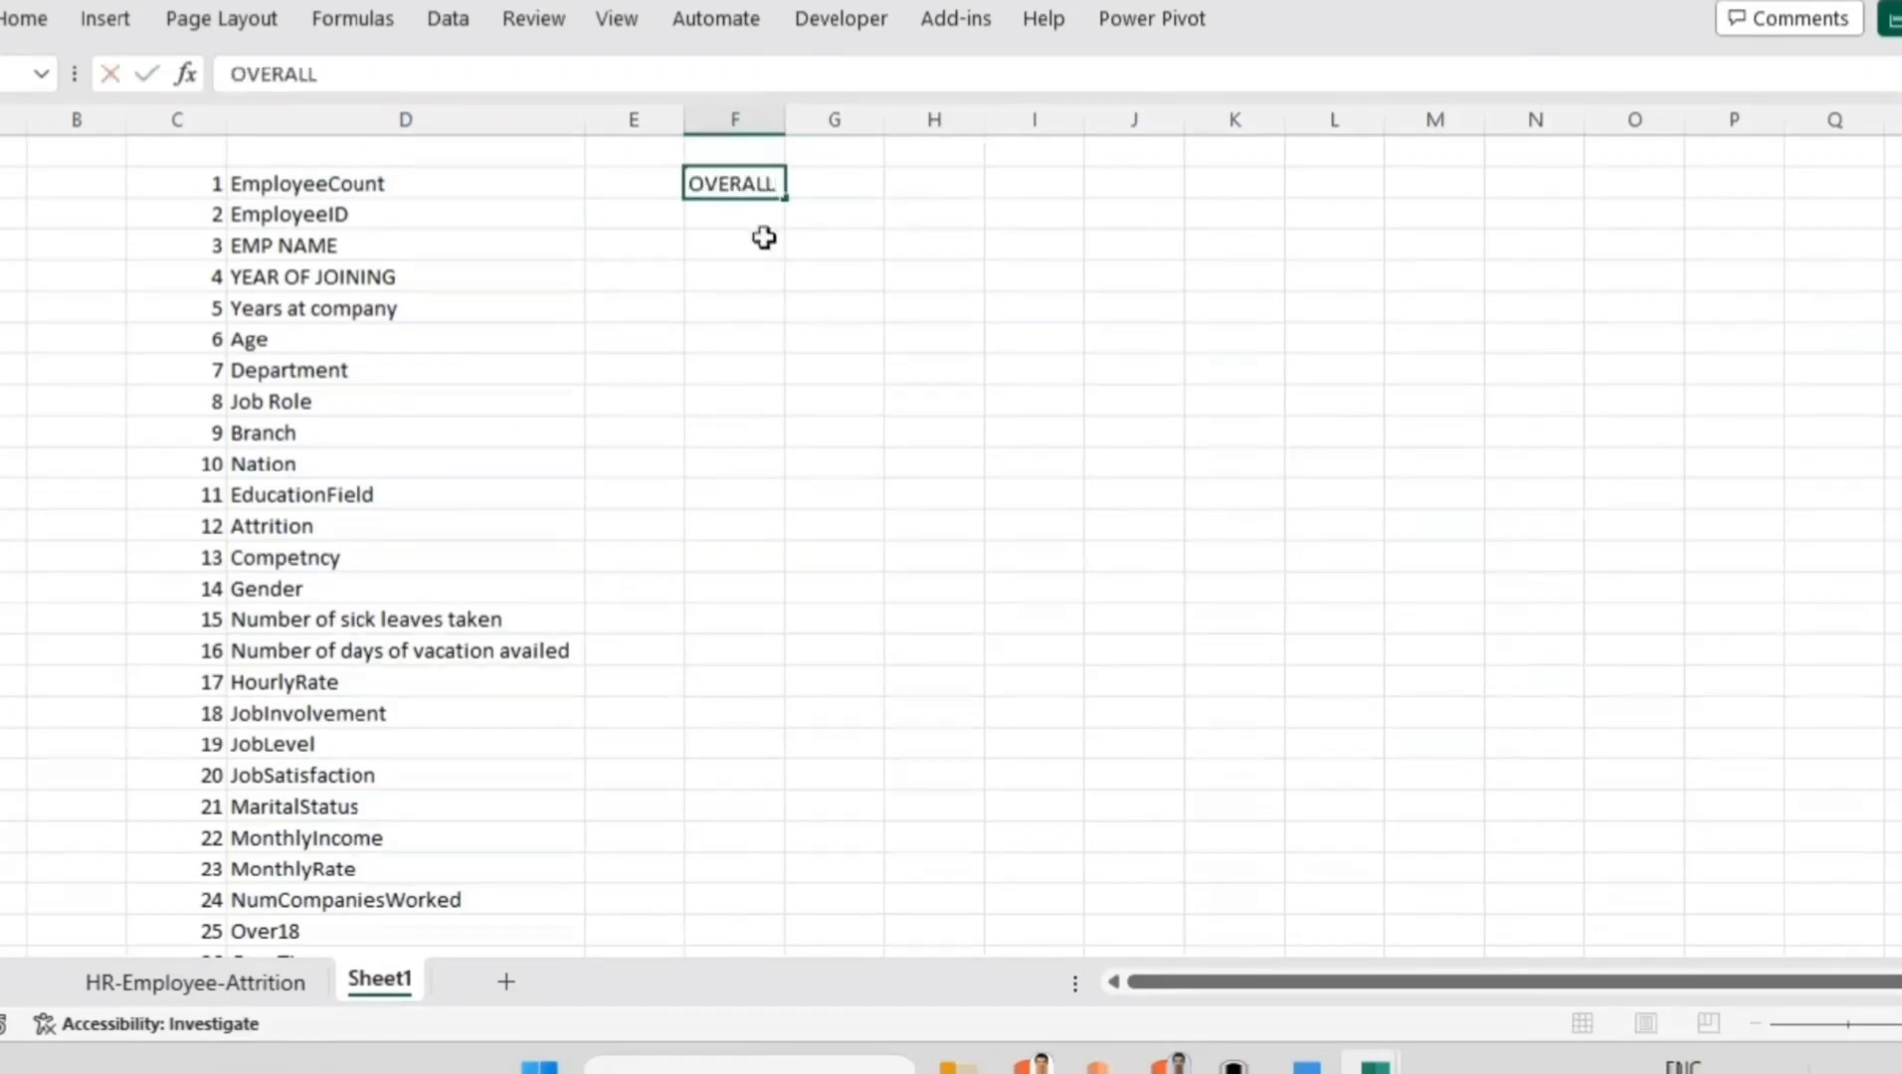
{"action": "type", "text": "RALL"}
{"action": "key", "text": "Tab"}
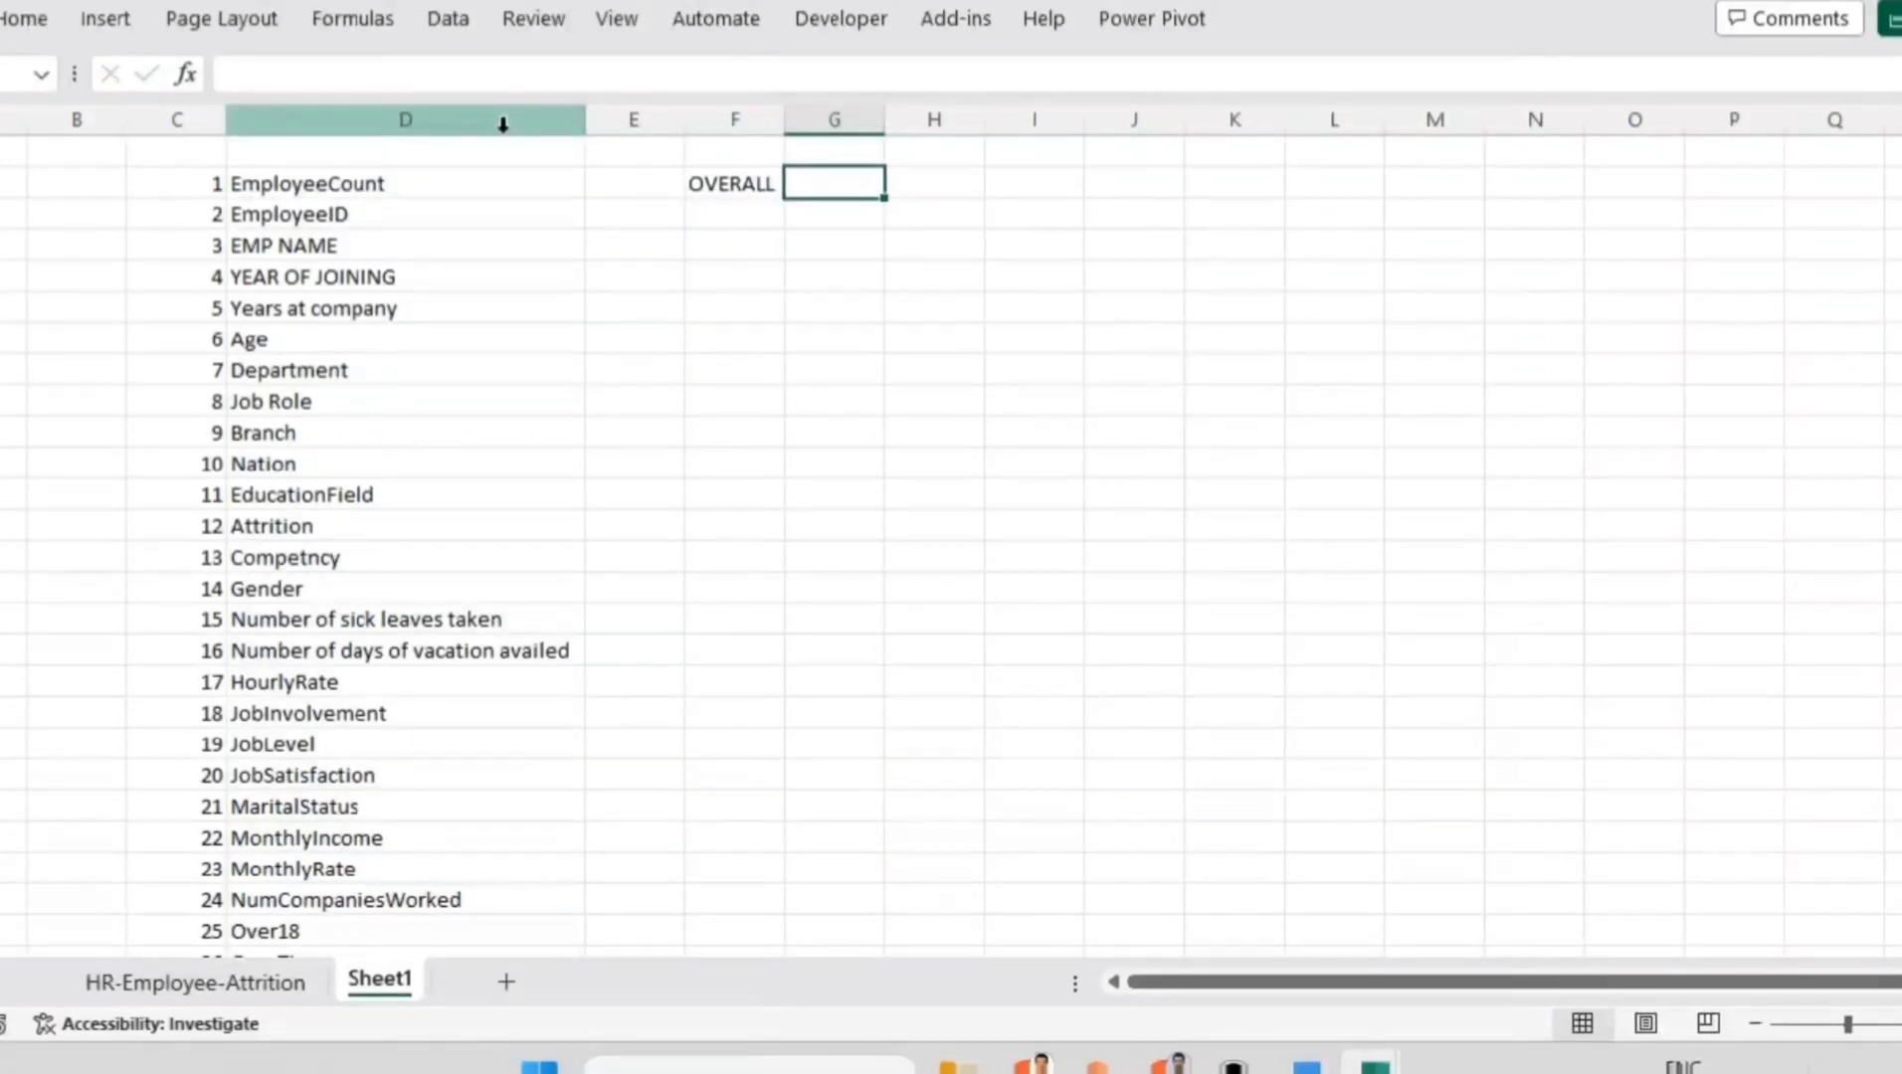
{"action": "type", "text": "EMPLOYE"}
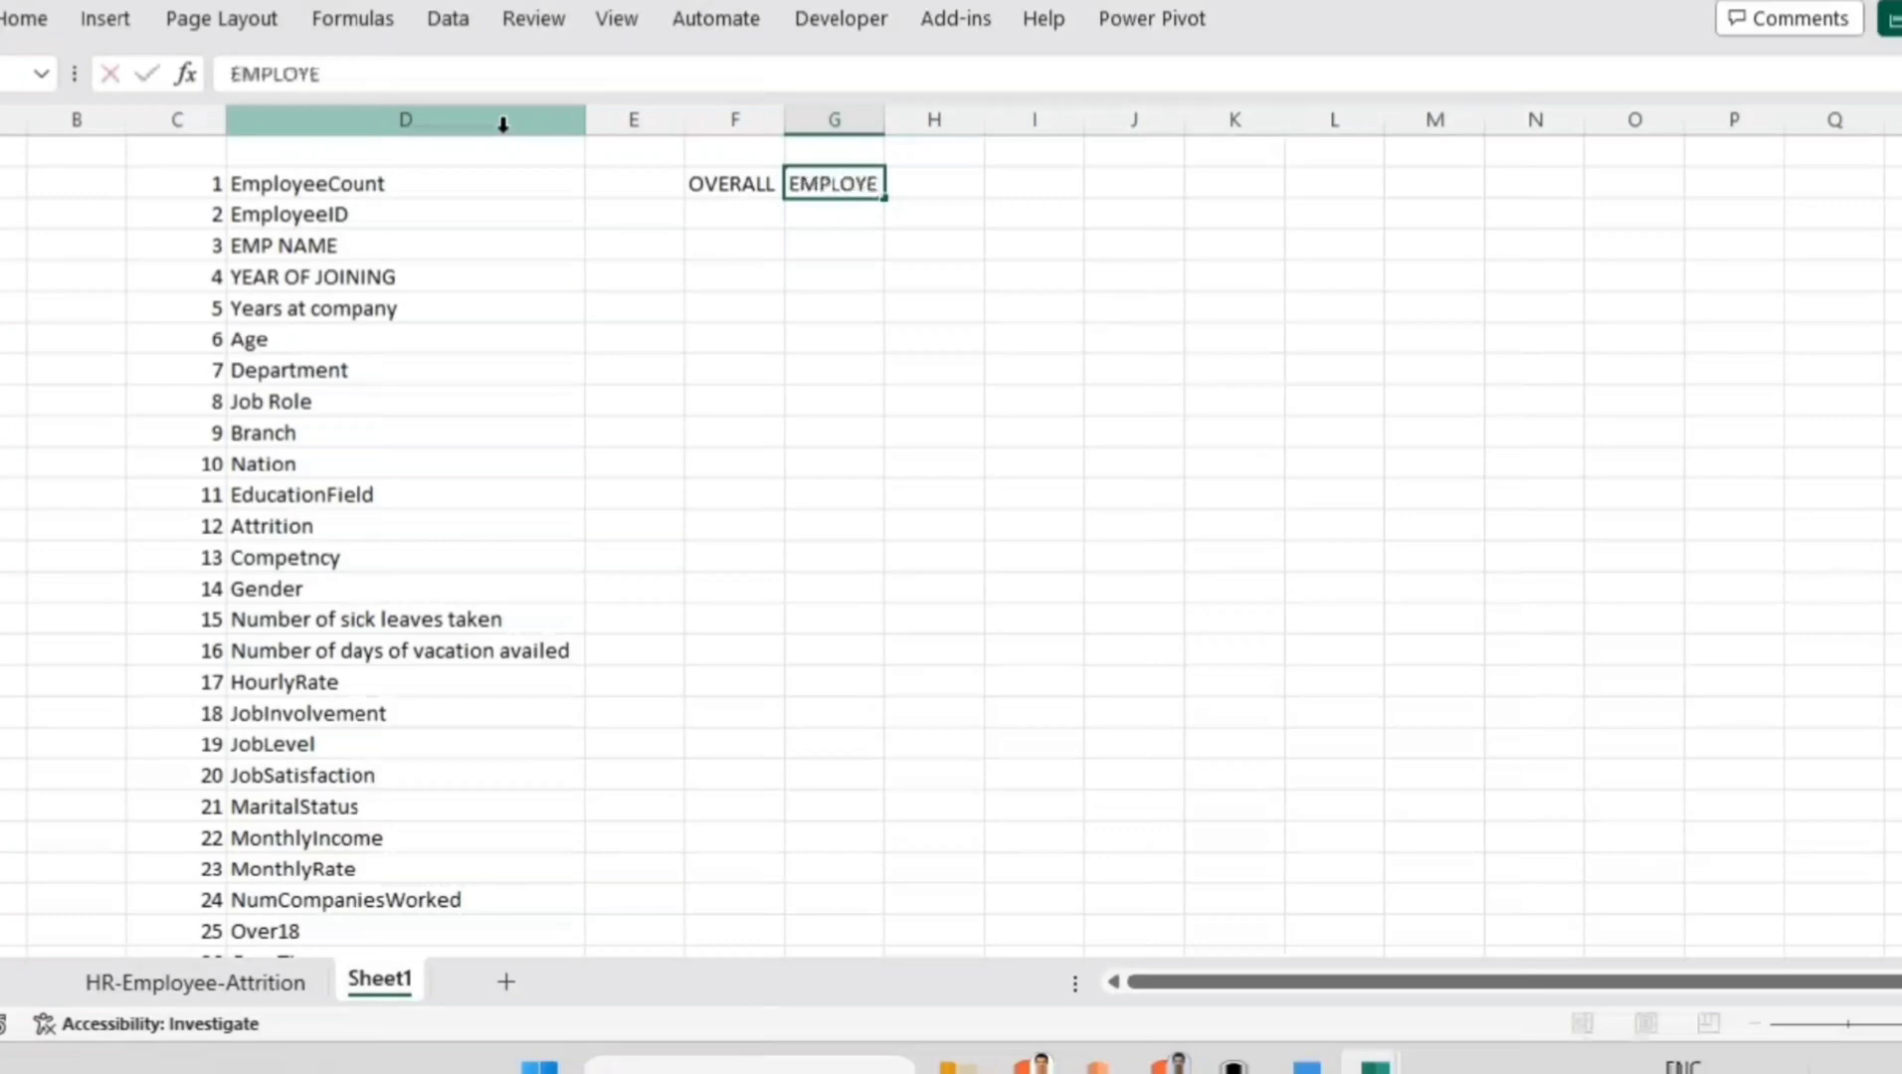
{"action": "type", "text": "E"}
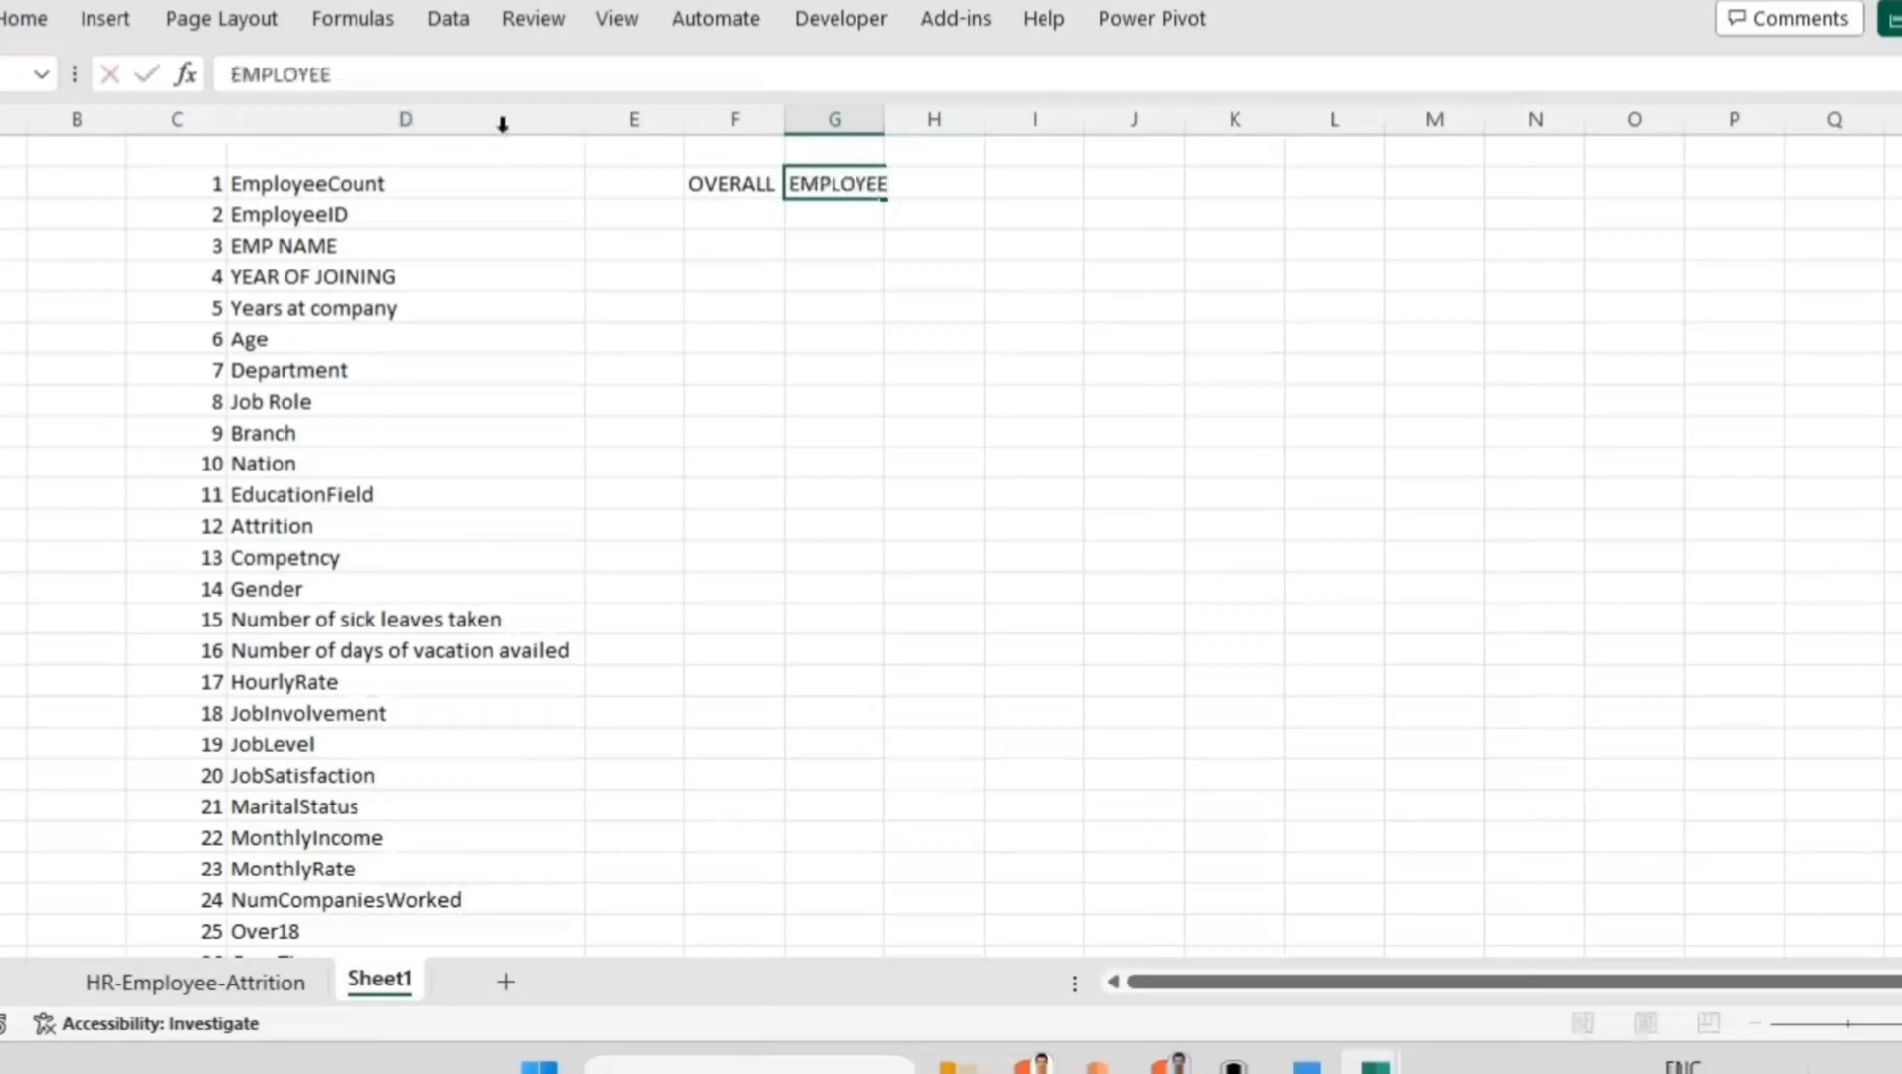
Step: Autofit columns F and G so EMPLOYEE fits
{"action": "left_click", "coordinate": [786, 116]}
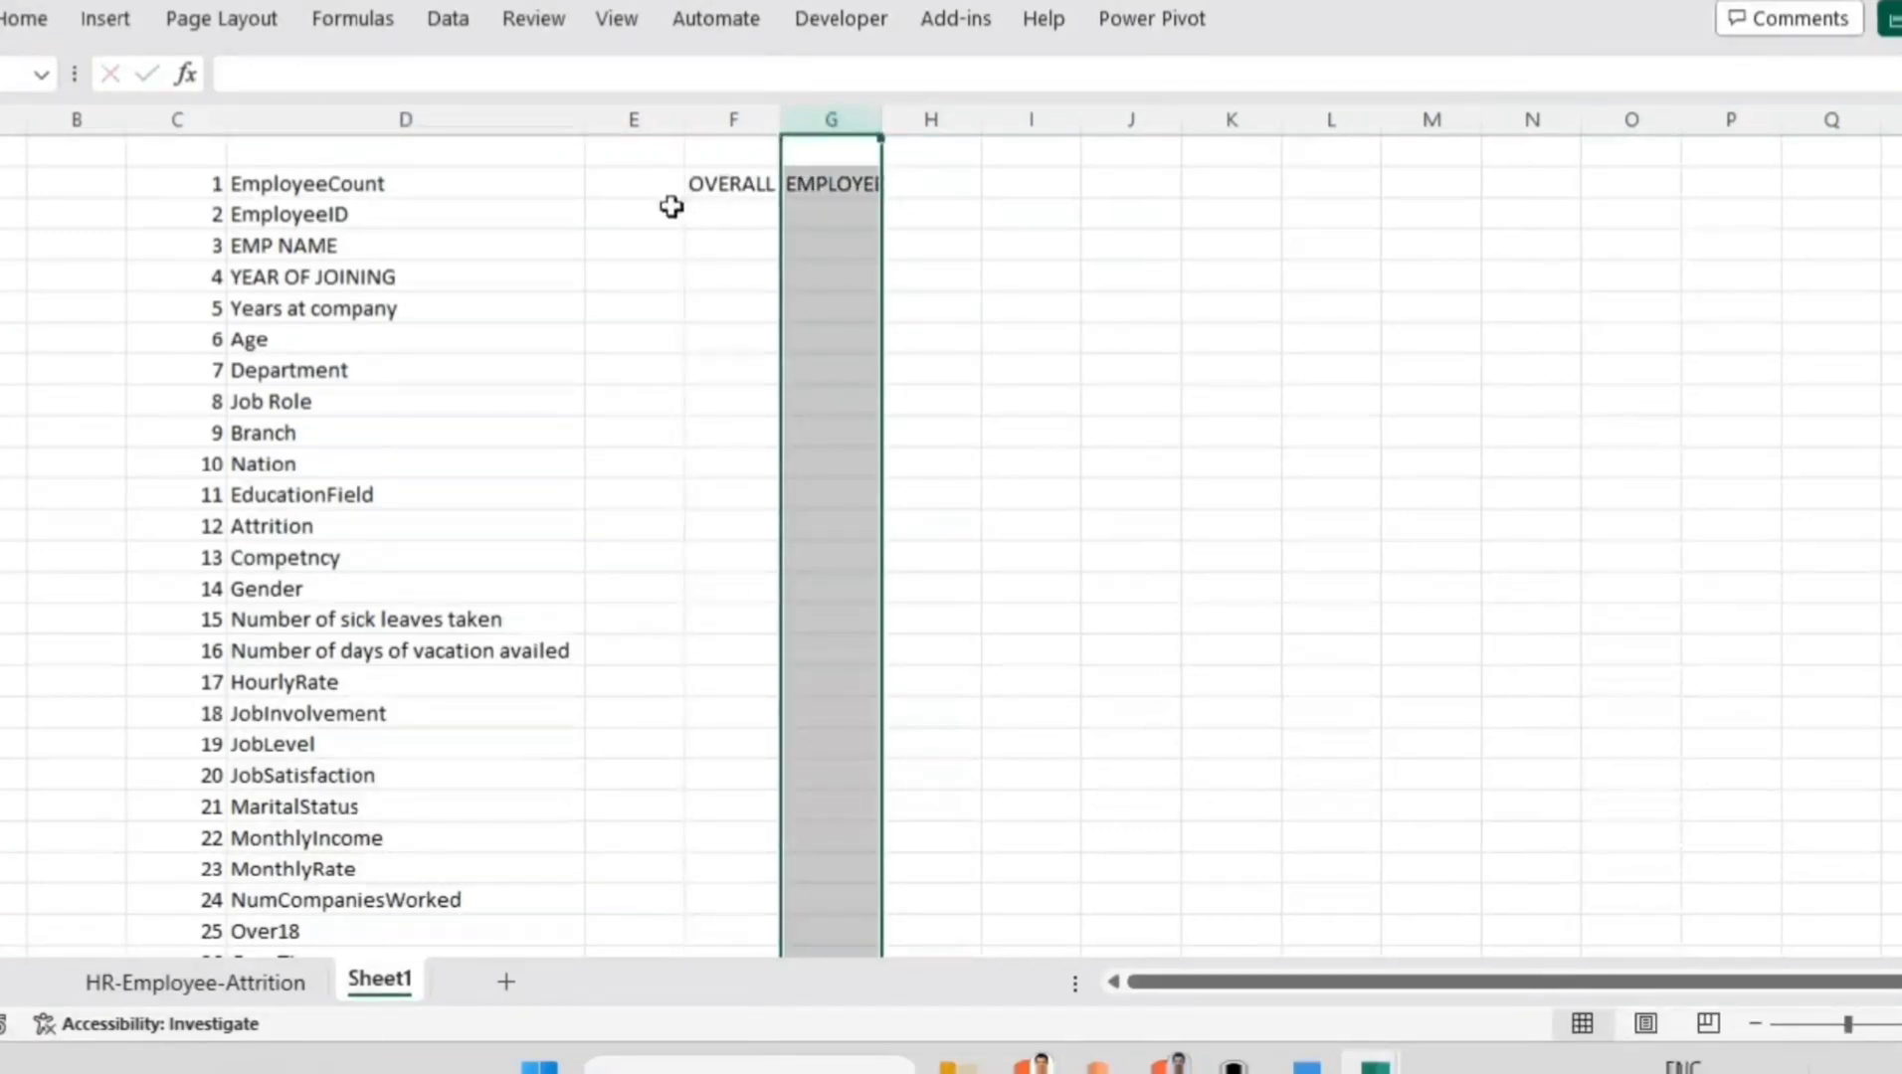
{"action": "double_click", "coordinate": [882, 120]}
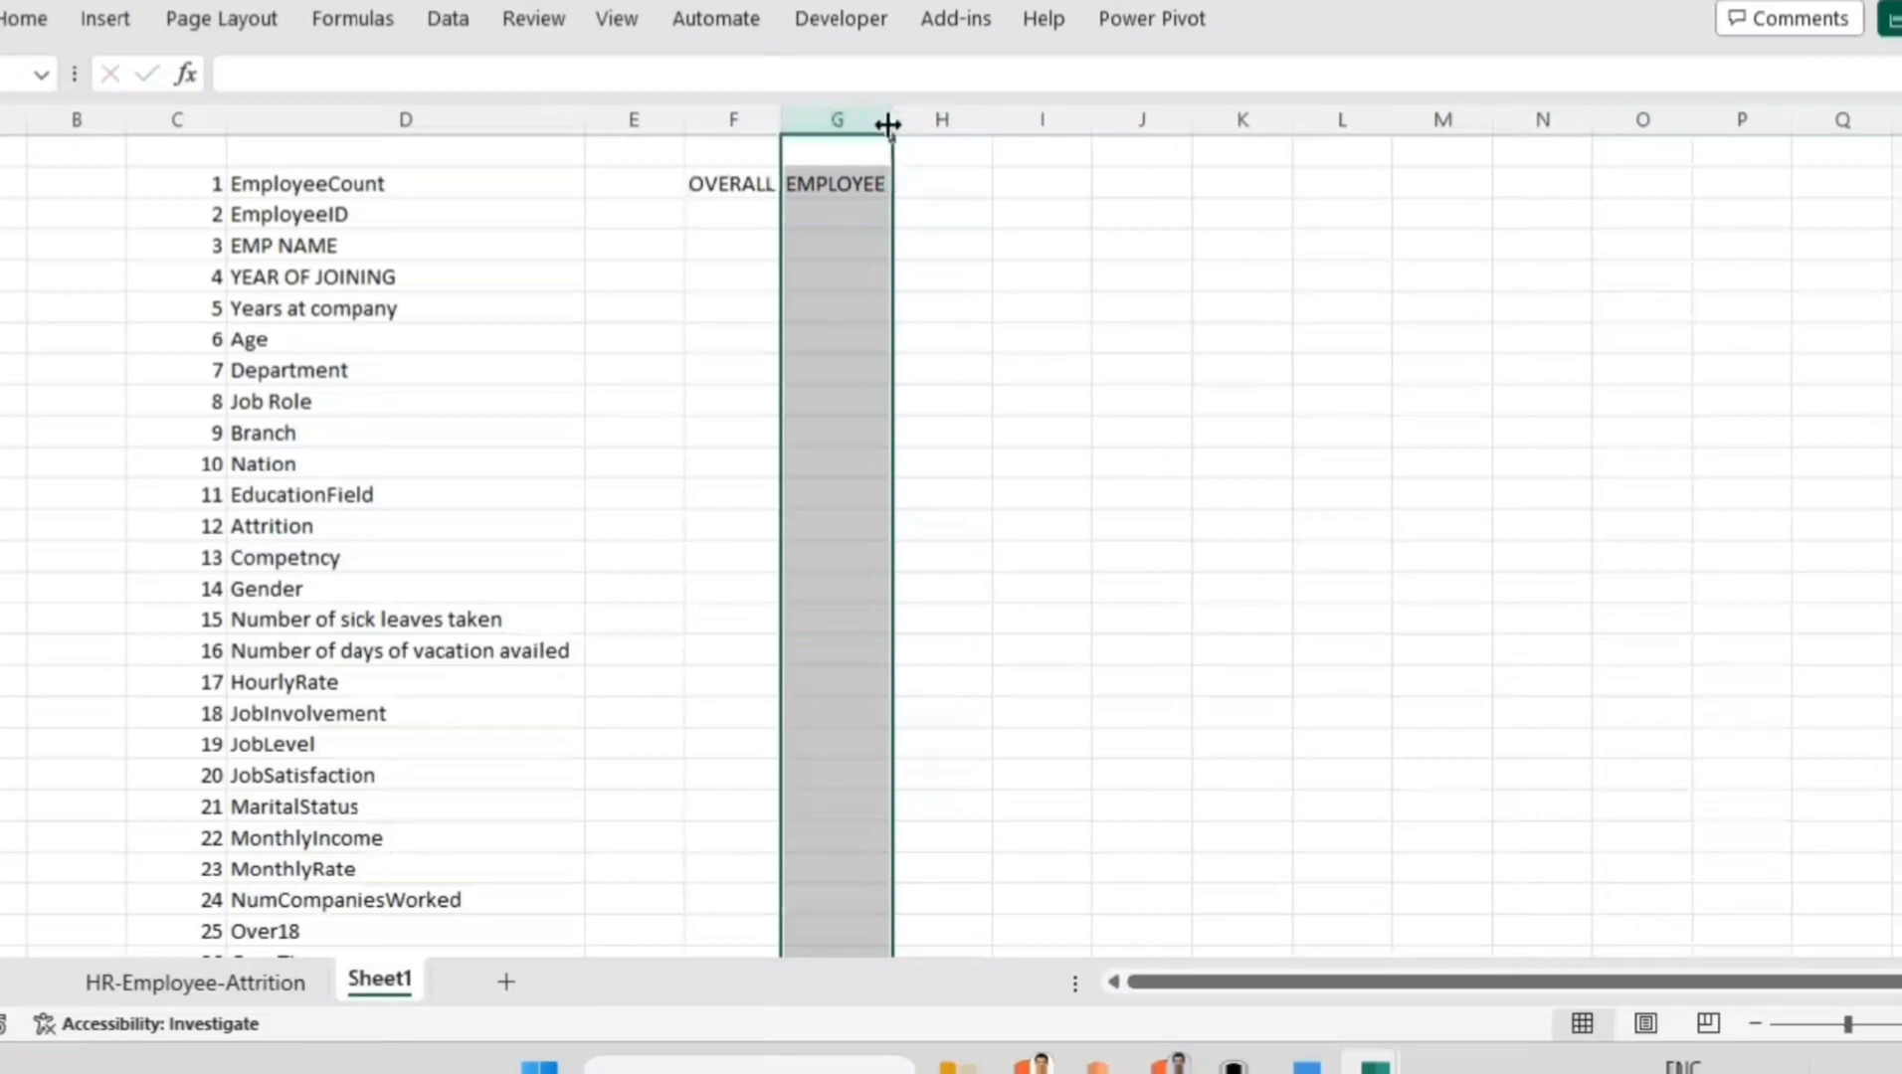
{"action": "left_click_drag", "start_coordinate": [763, 122], "coordinate": [785, 120]}
{"action": "double_click", "coordinate": [782, 120]}
{"action": "left_click", "coordinate": [1157, 445]}
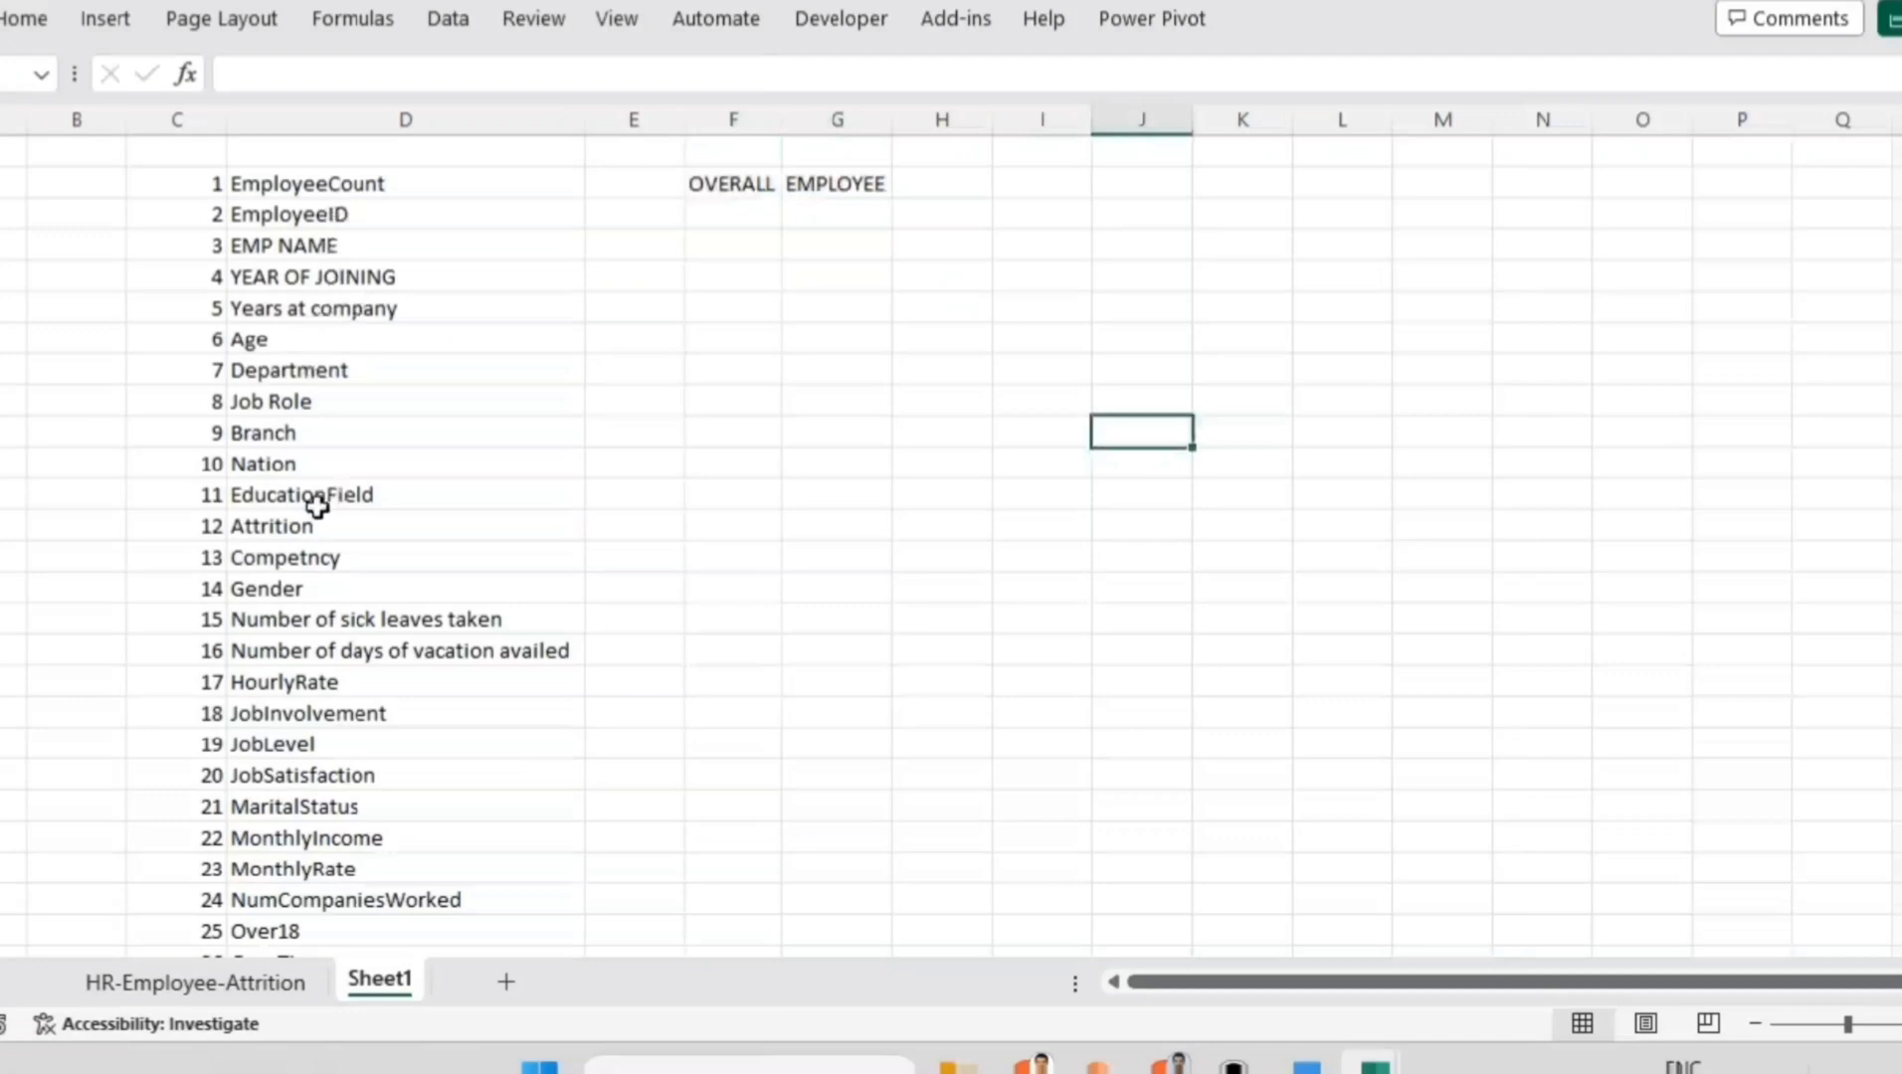
{"action": "left_click", "coordinate": [400, 517]}
Step: Enter TOTAL COUNT in F2 and widen columns F and G for the labels
{"action": "left_click", "coordinate": [732, 211]}
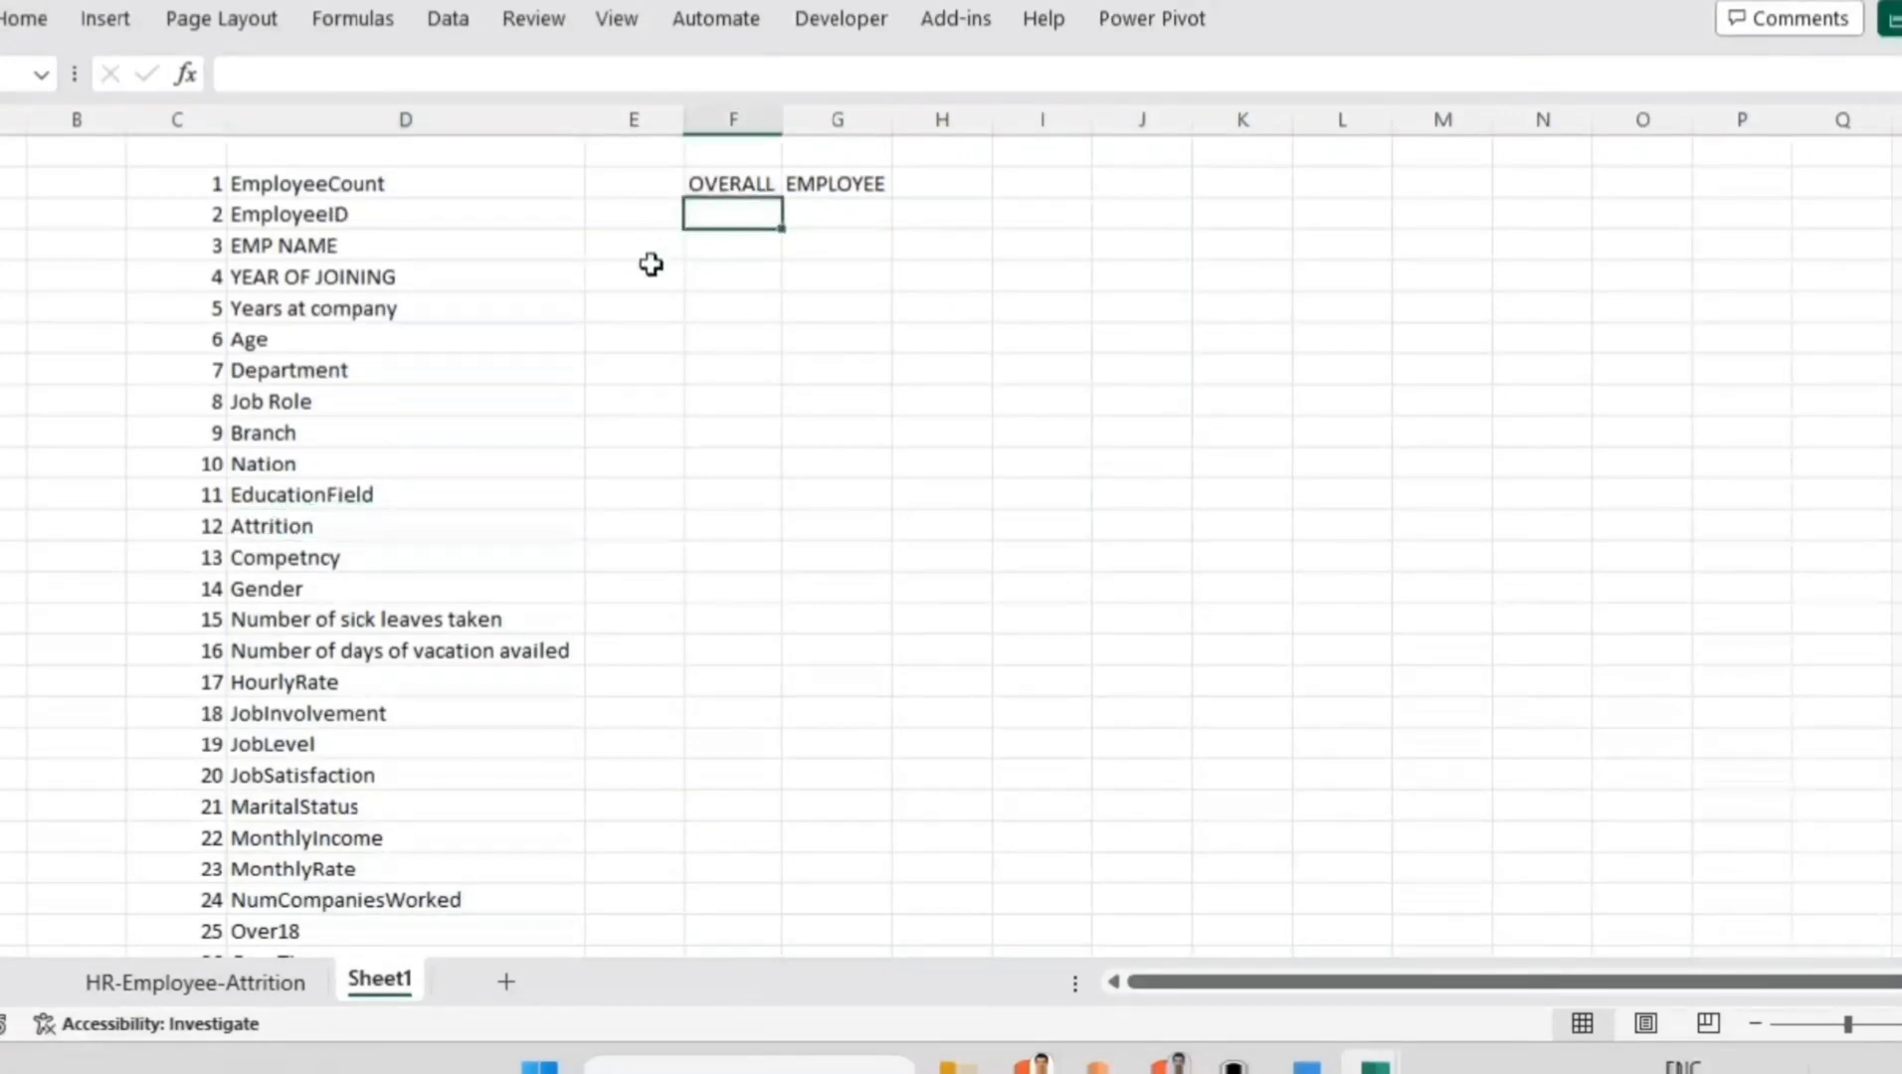
{"action": "type", "text": "TOAL"}
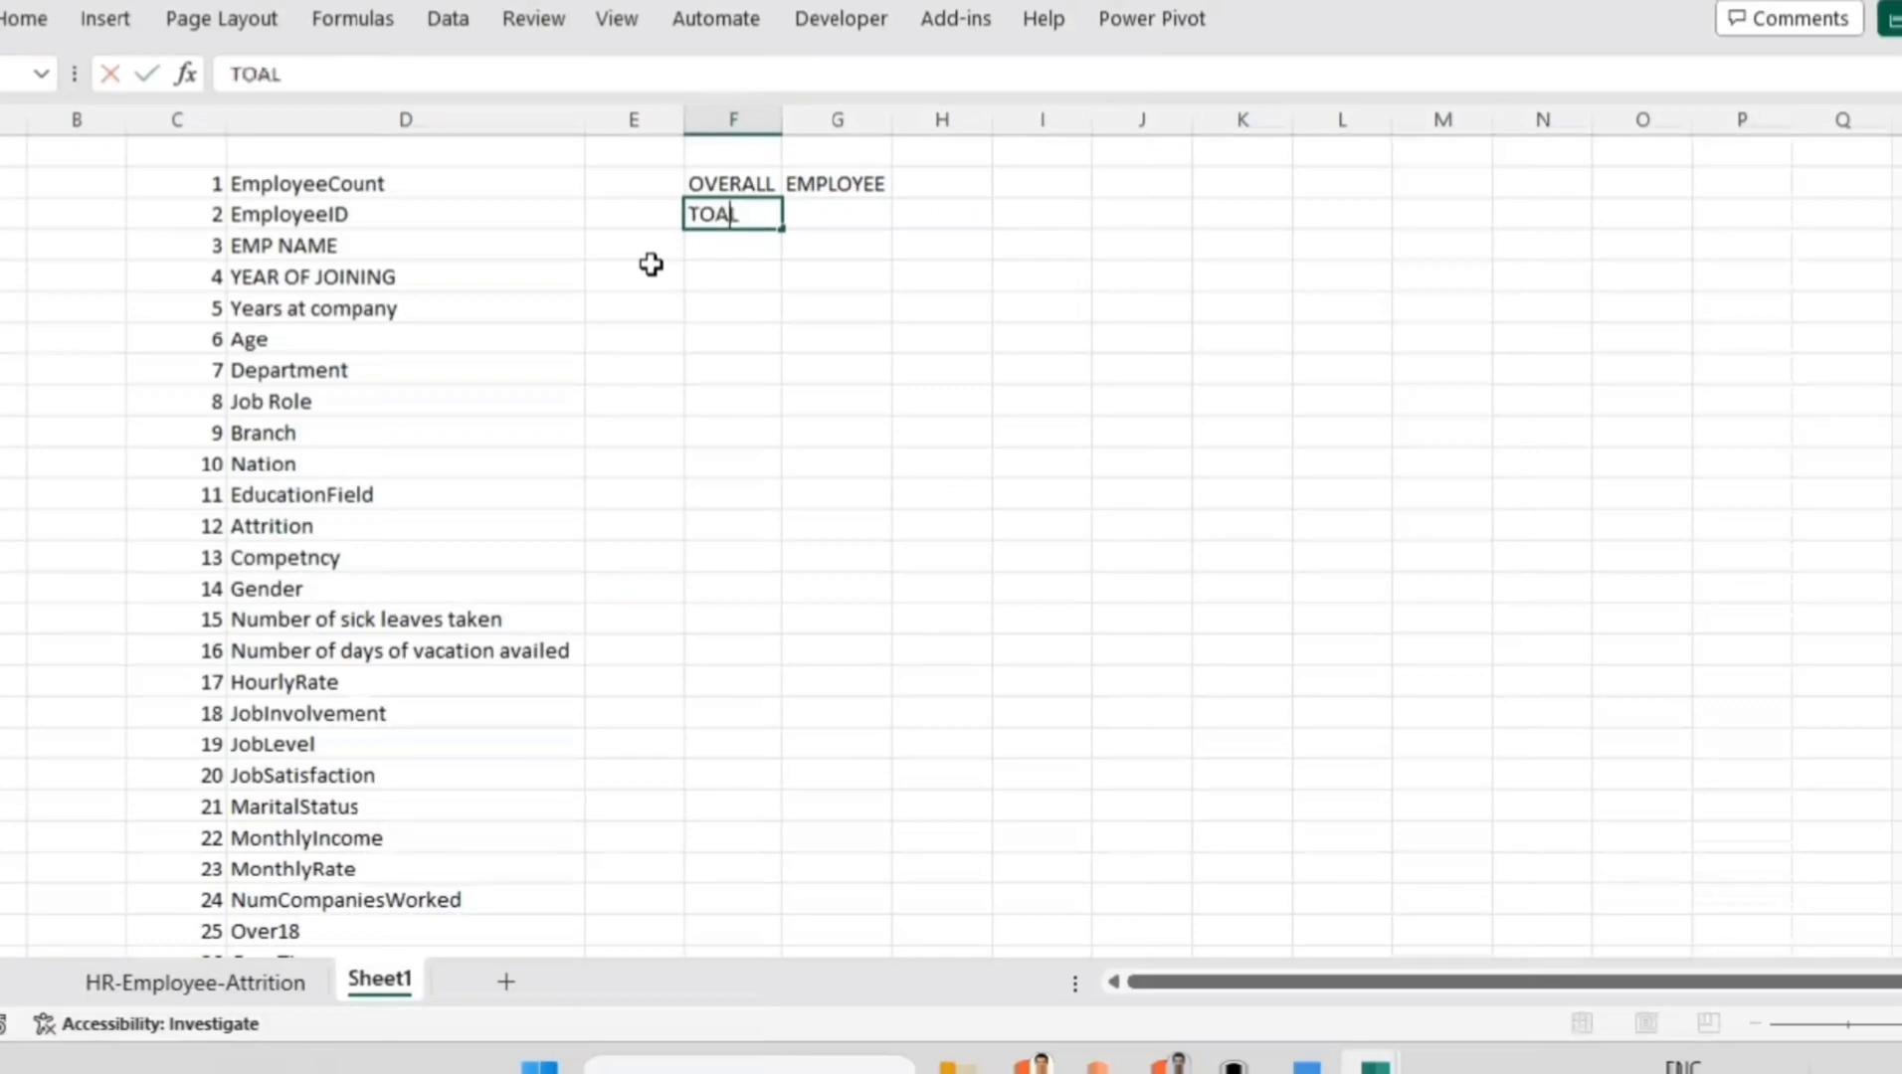
{"action": "type", "text": "AL COUNT"}
{"action": "key", "text": "Return"}
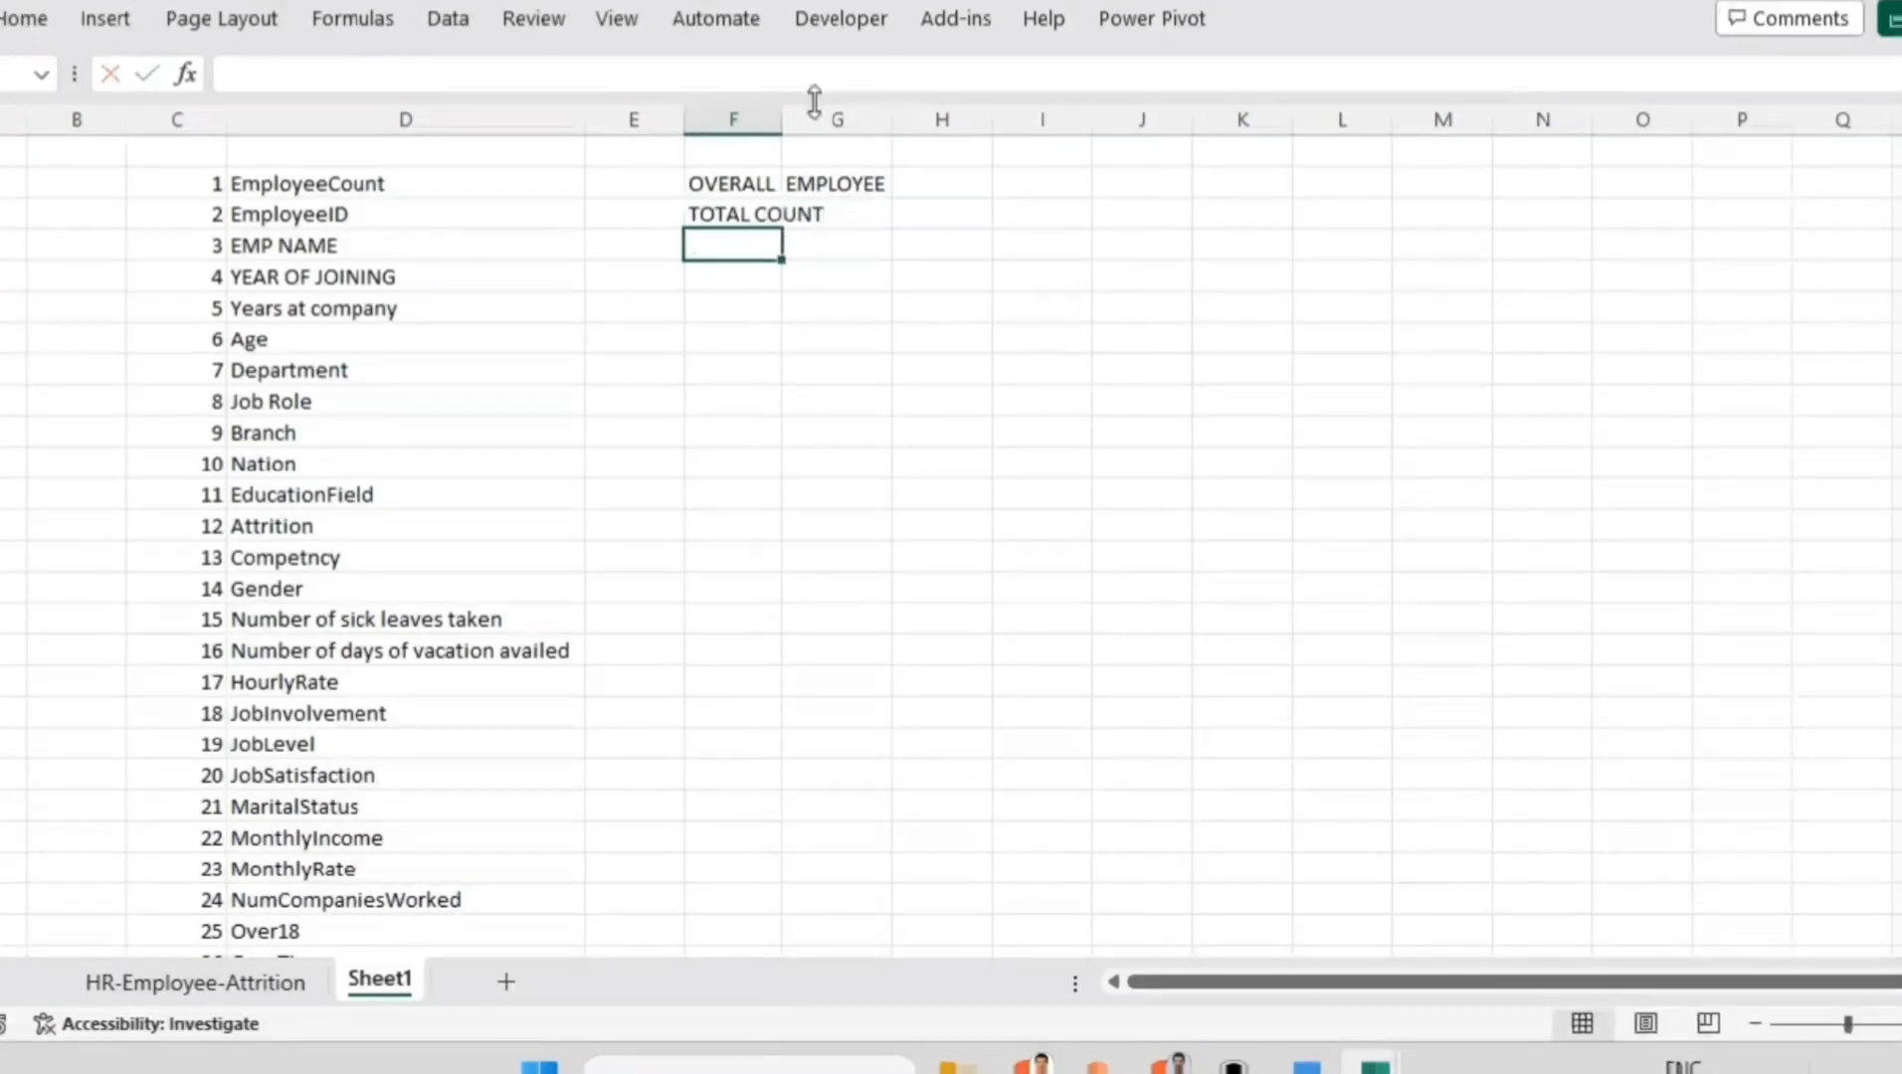
{"action": "left_click_drag", "start_coordinate": [783, 119], "coordinate": [942, 119]}
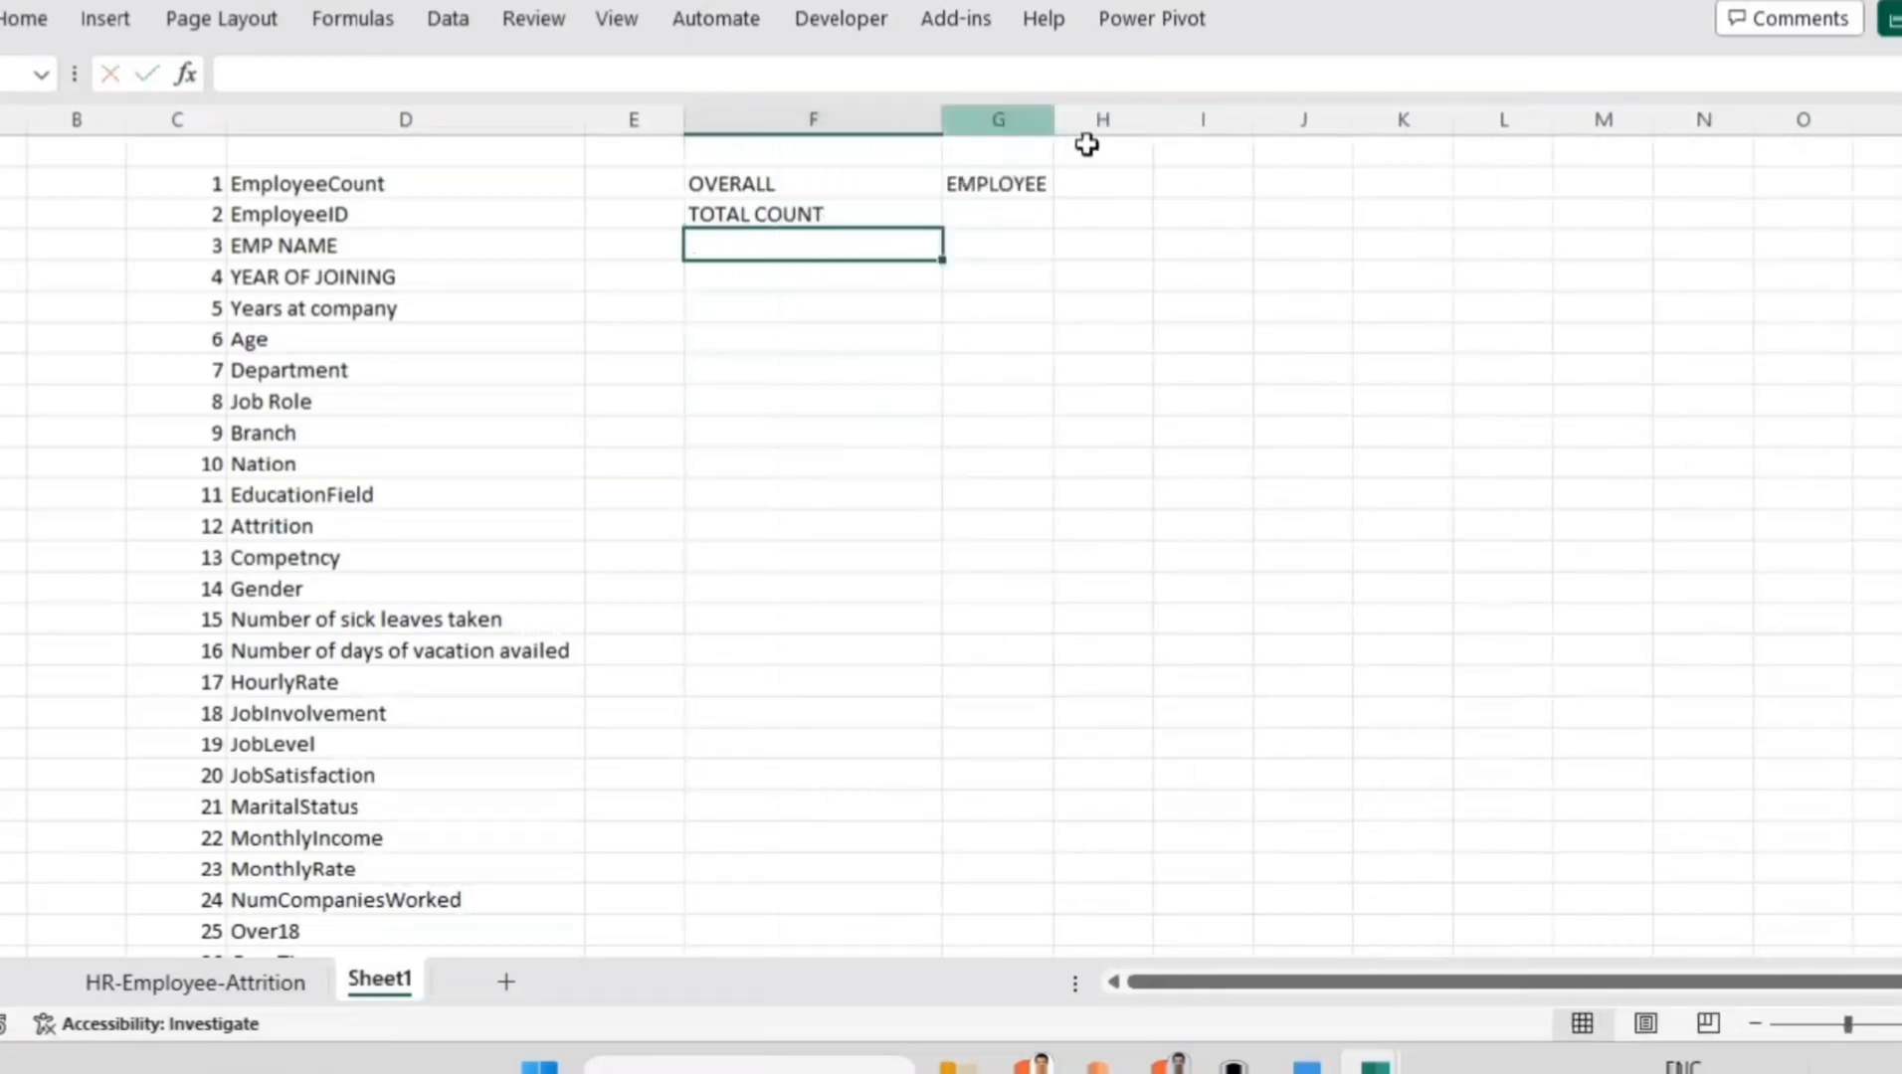
{"action": "left_click_drag", "start_coordinate": [1058, 126], "coordinate": [1205, 140]}
{"action": "left_click", "coordinate": [870, 339]}
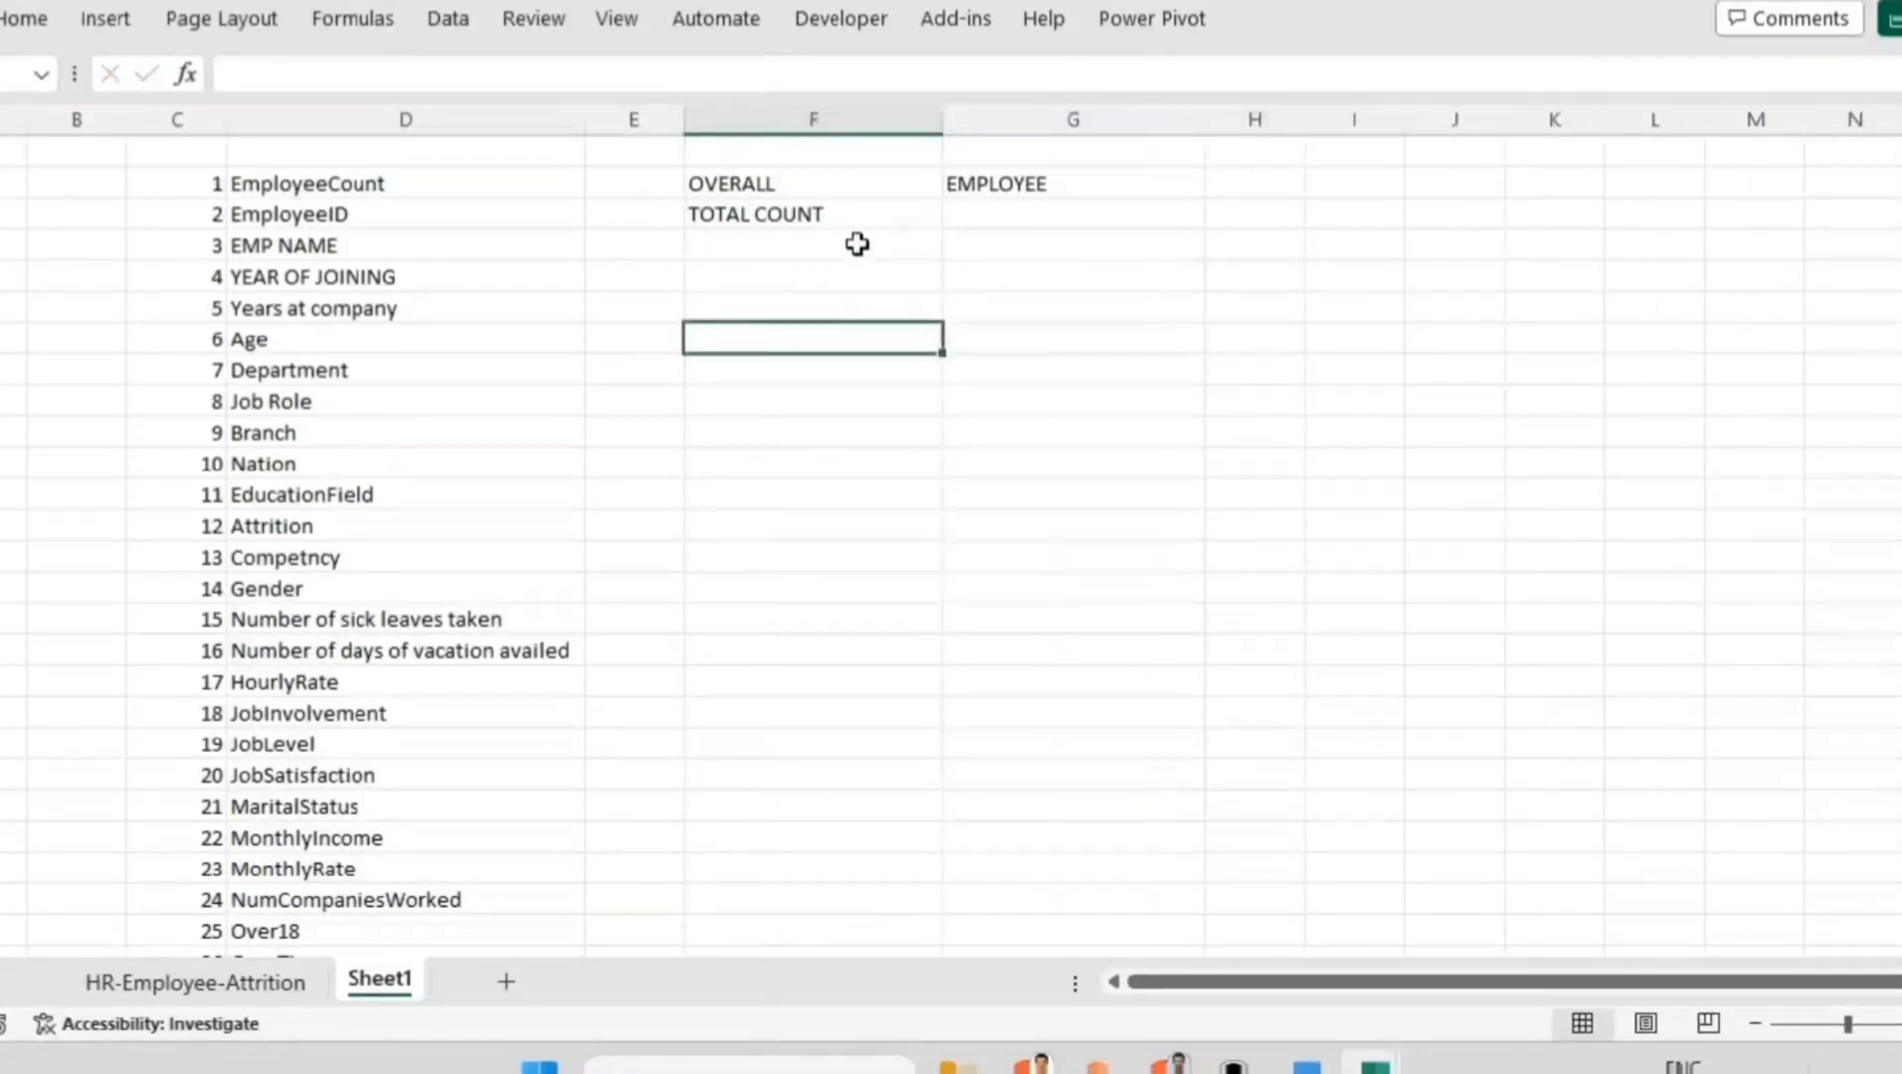
Step: Add GENDER WISE, ATTRITION and ACTIVE below TOTAL COUNT
{"action": "left_click", "coordinate": [858, 246]}
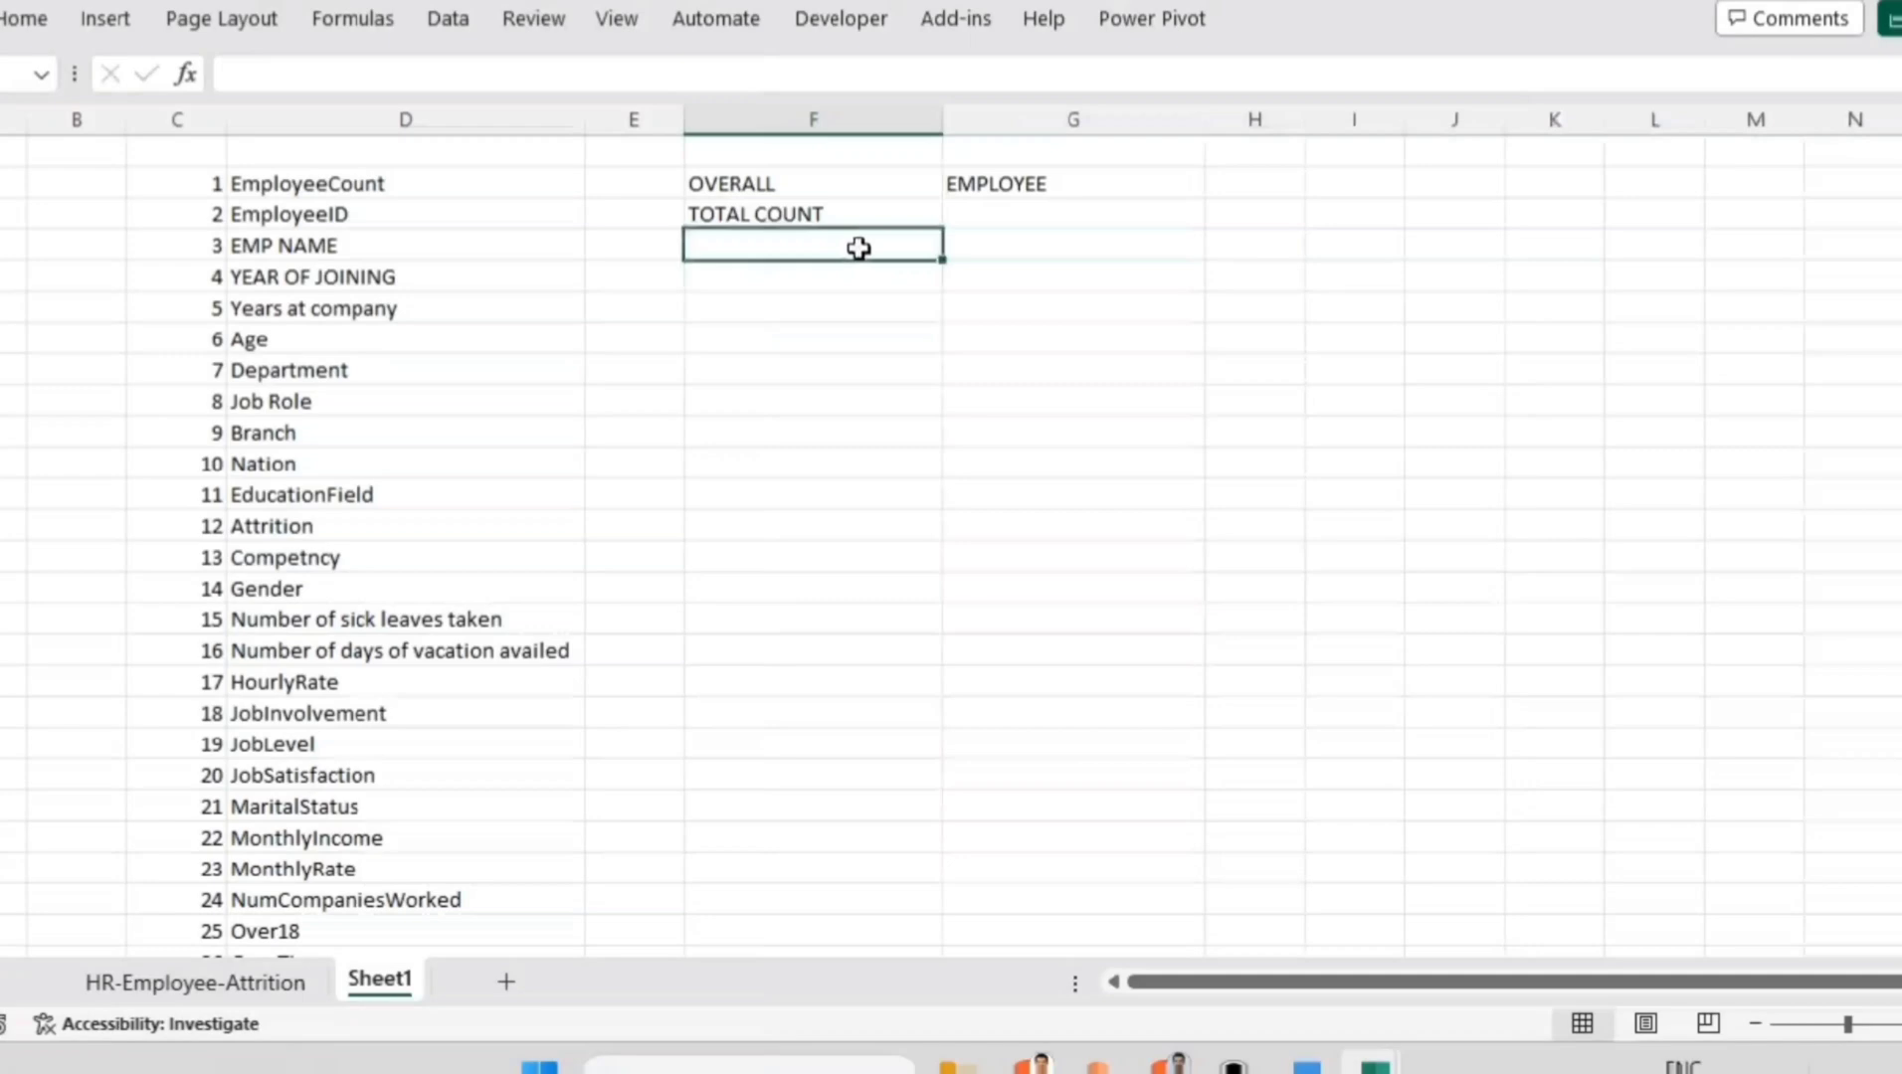
{"action": "type", "text": "GENDER WISE"}
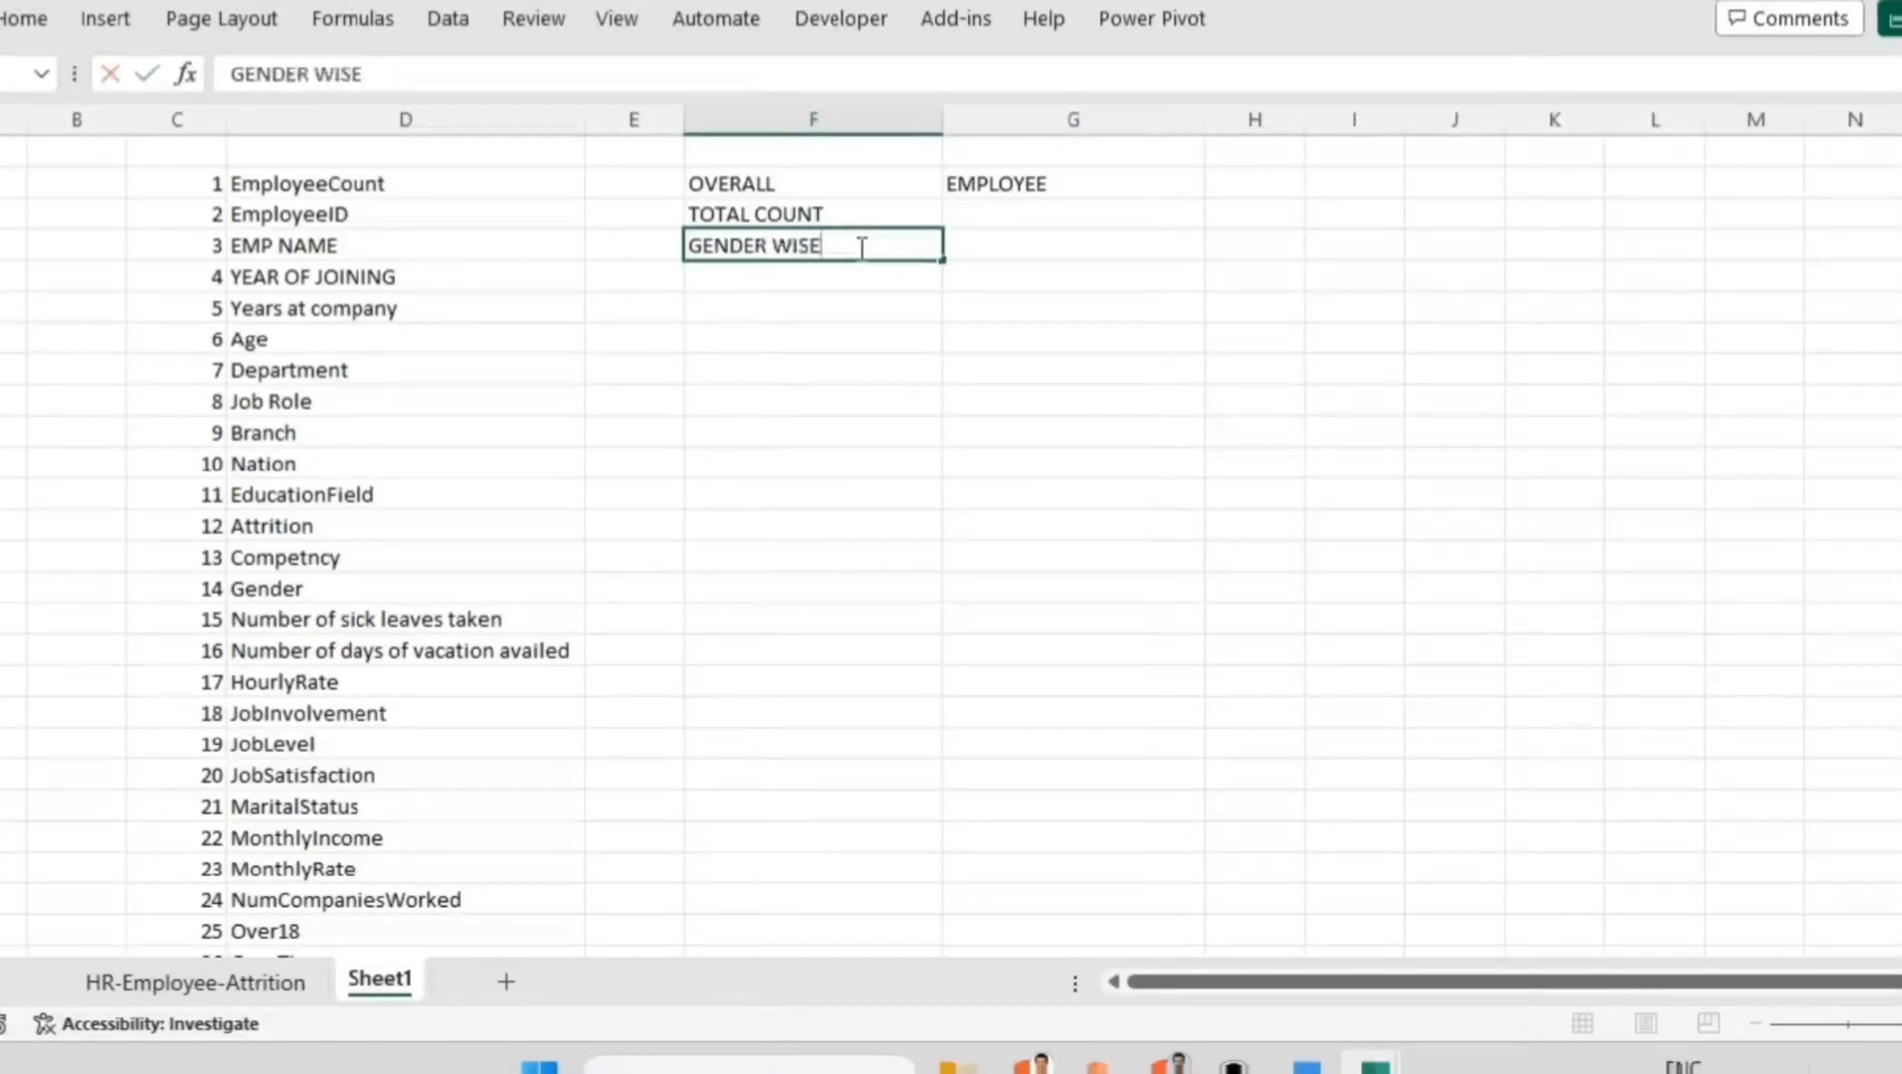
{"action": "key", "text": "Return"}
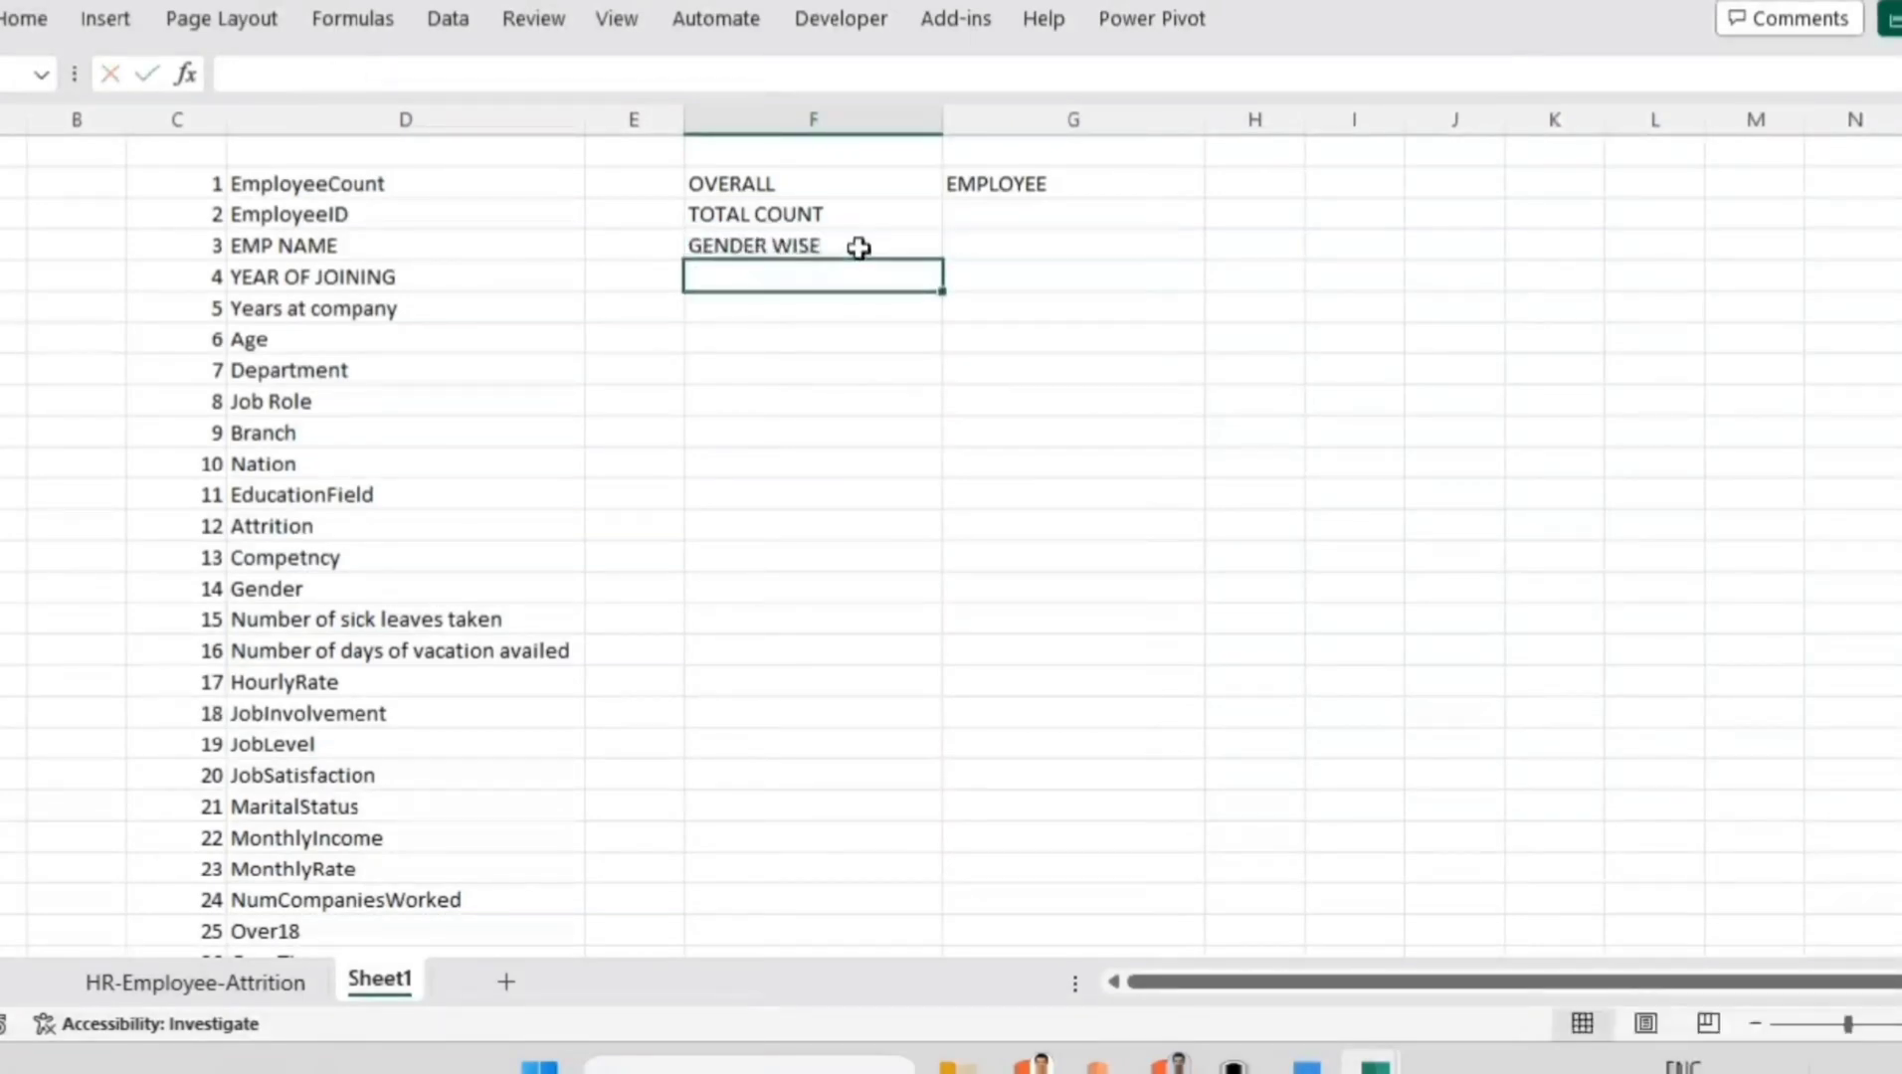
{"action": "type", "text": "ATTRITION"}
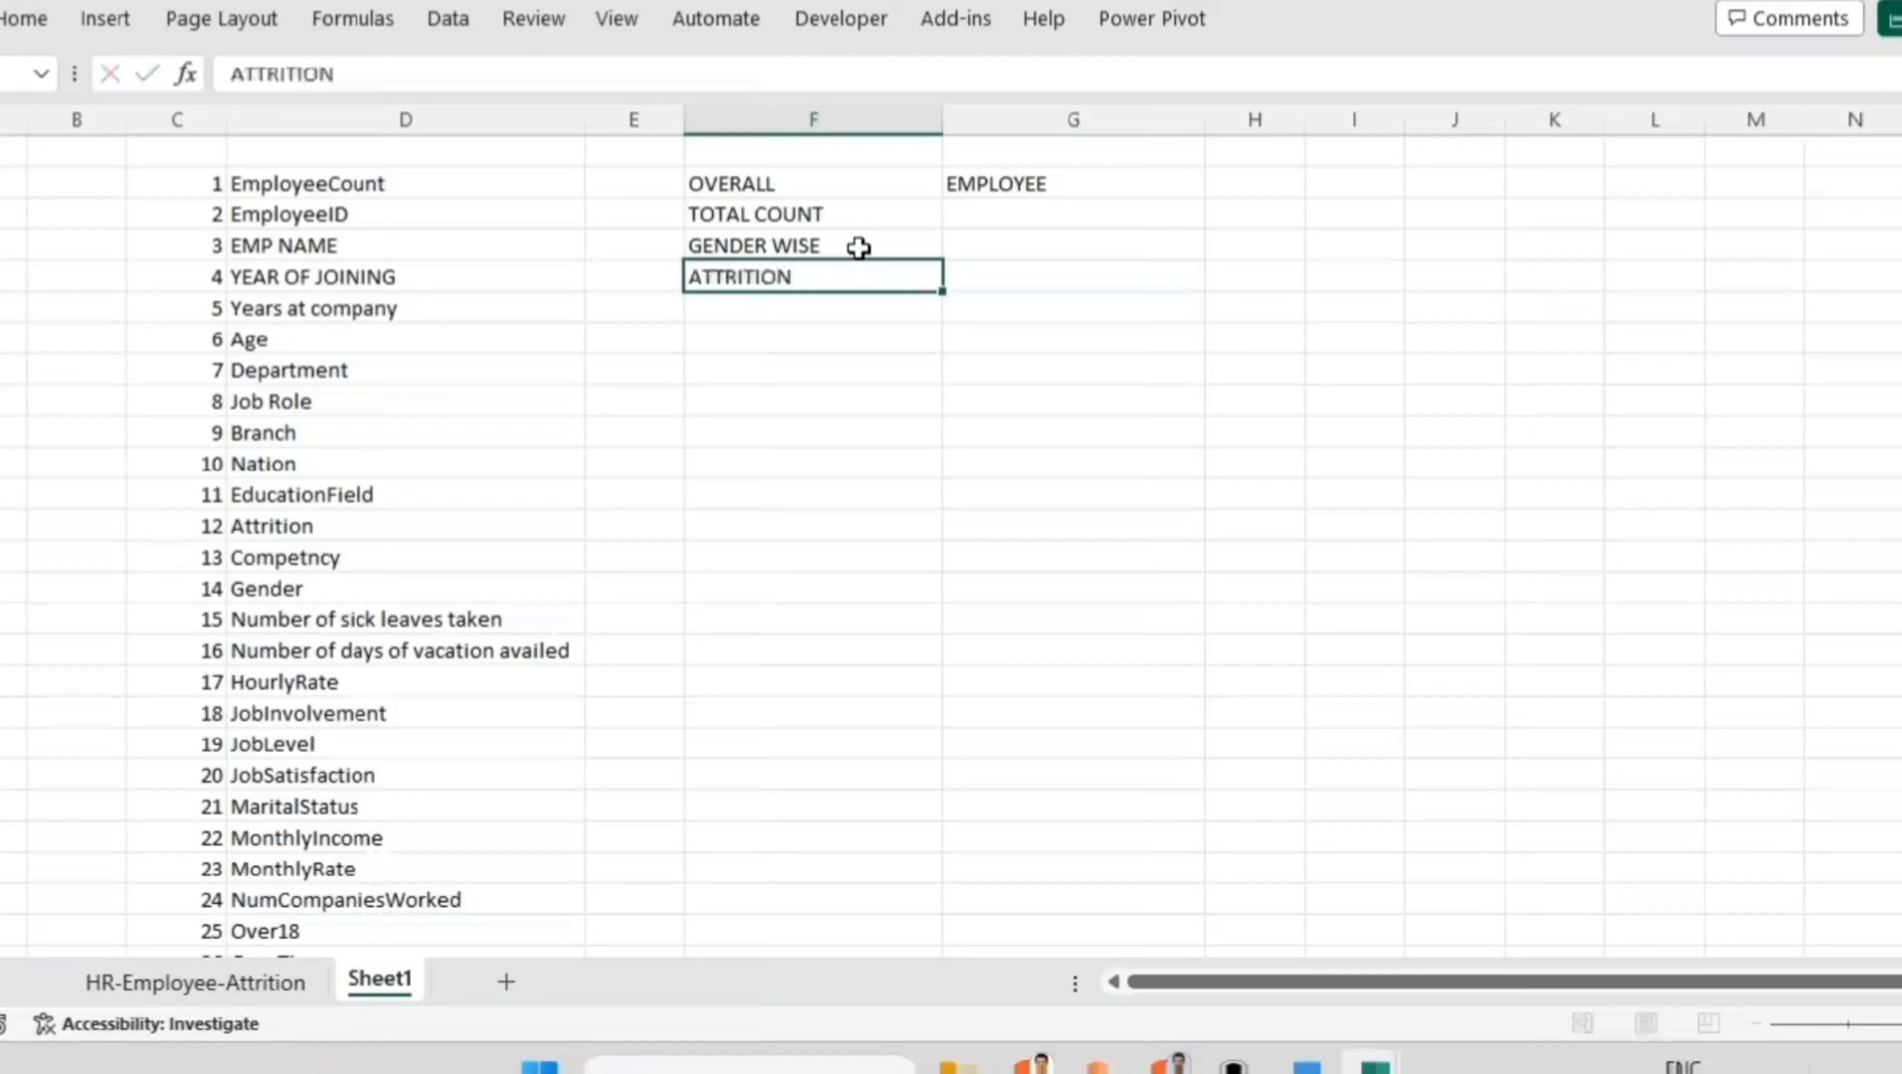
{"action": "key", "text": "Return"}
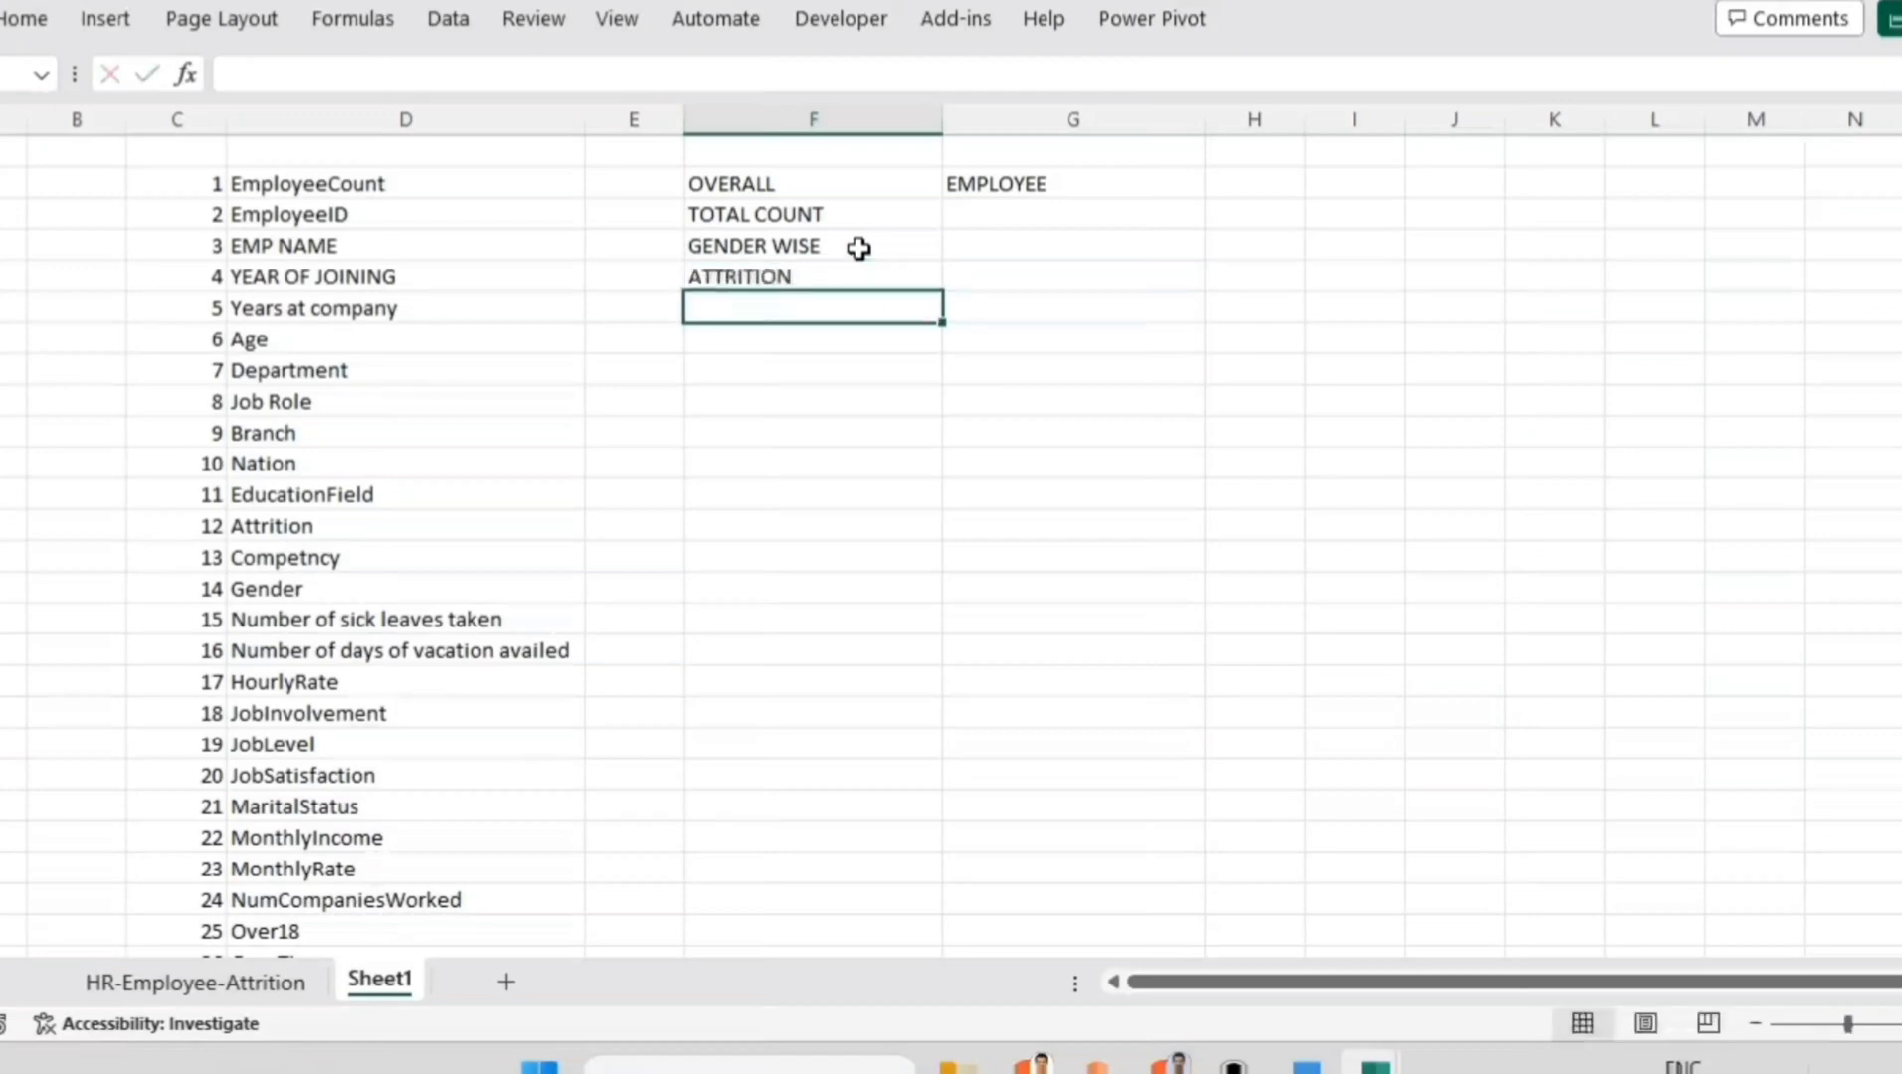
{"action": "type", "text": "ACTIVE"}
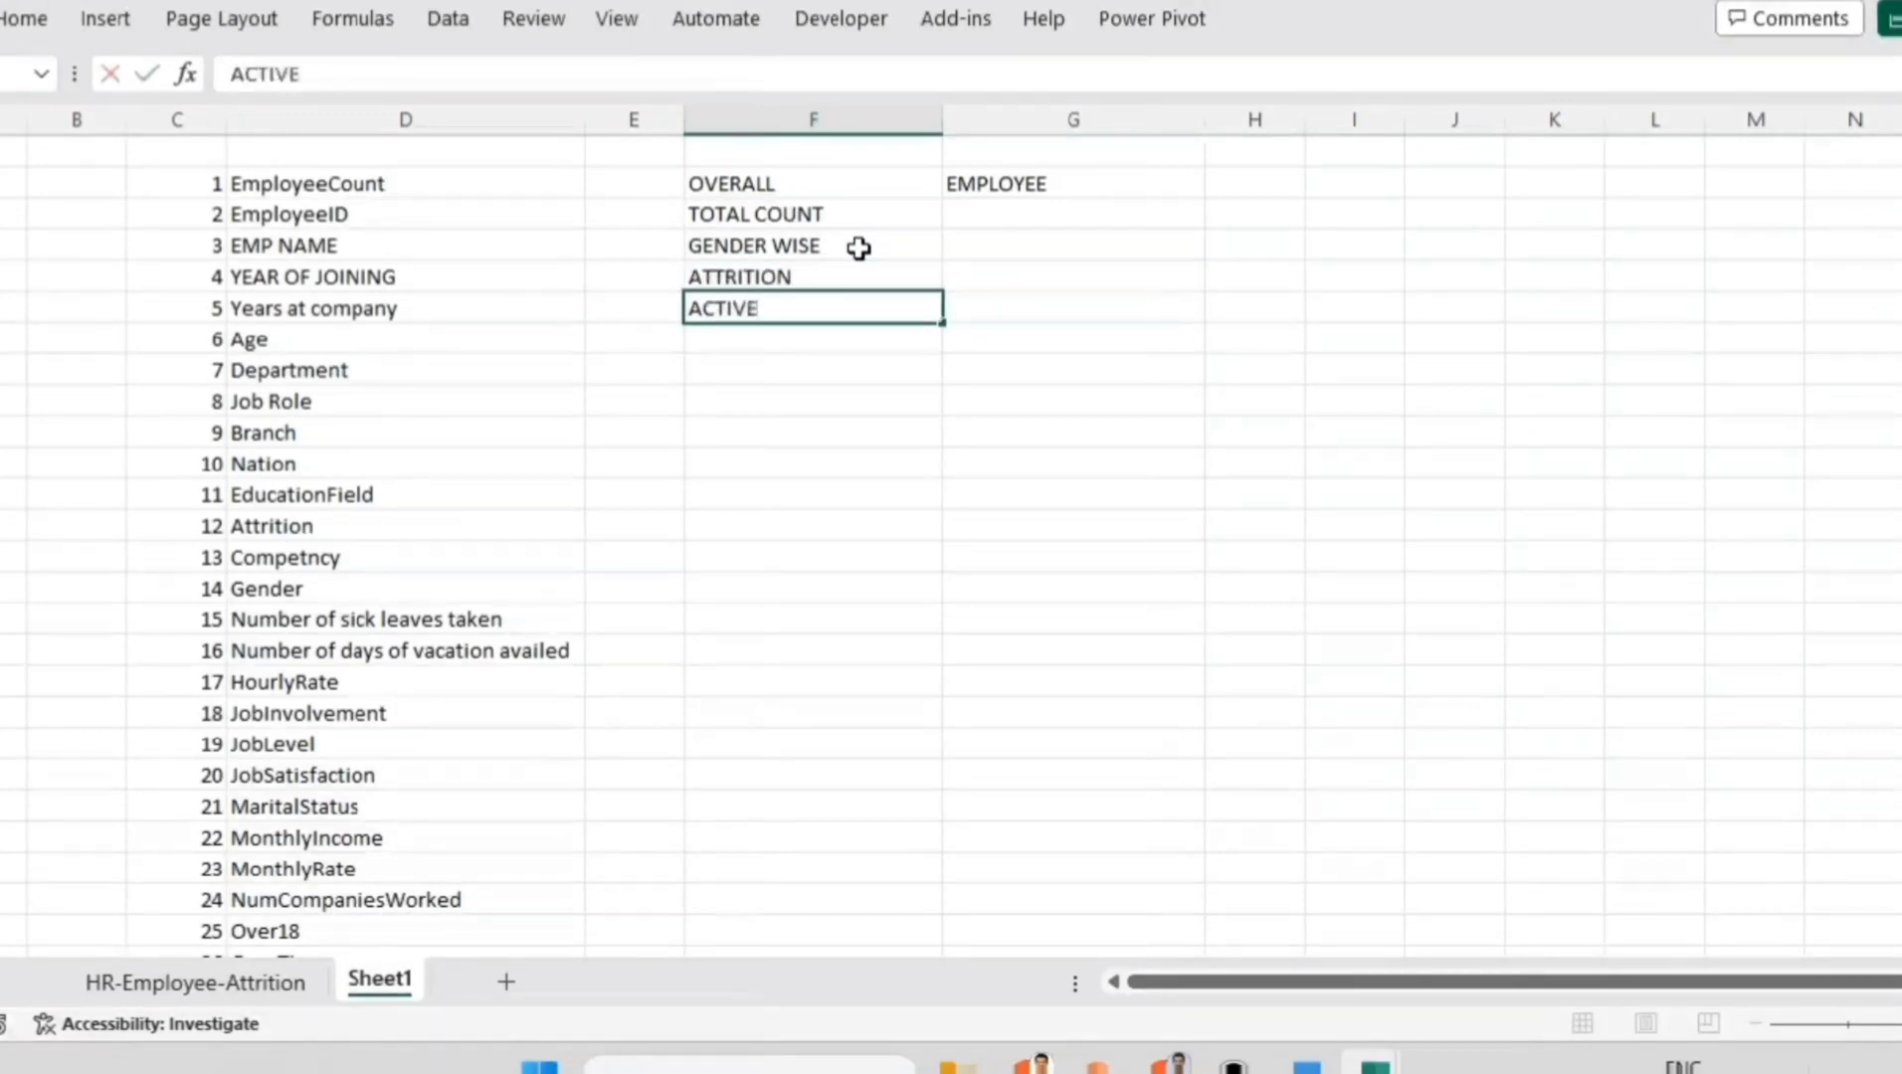
{"action": "key", "text": "Return"}
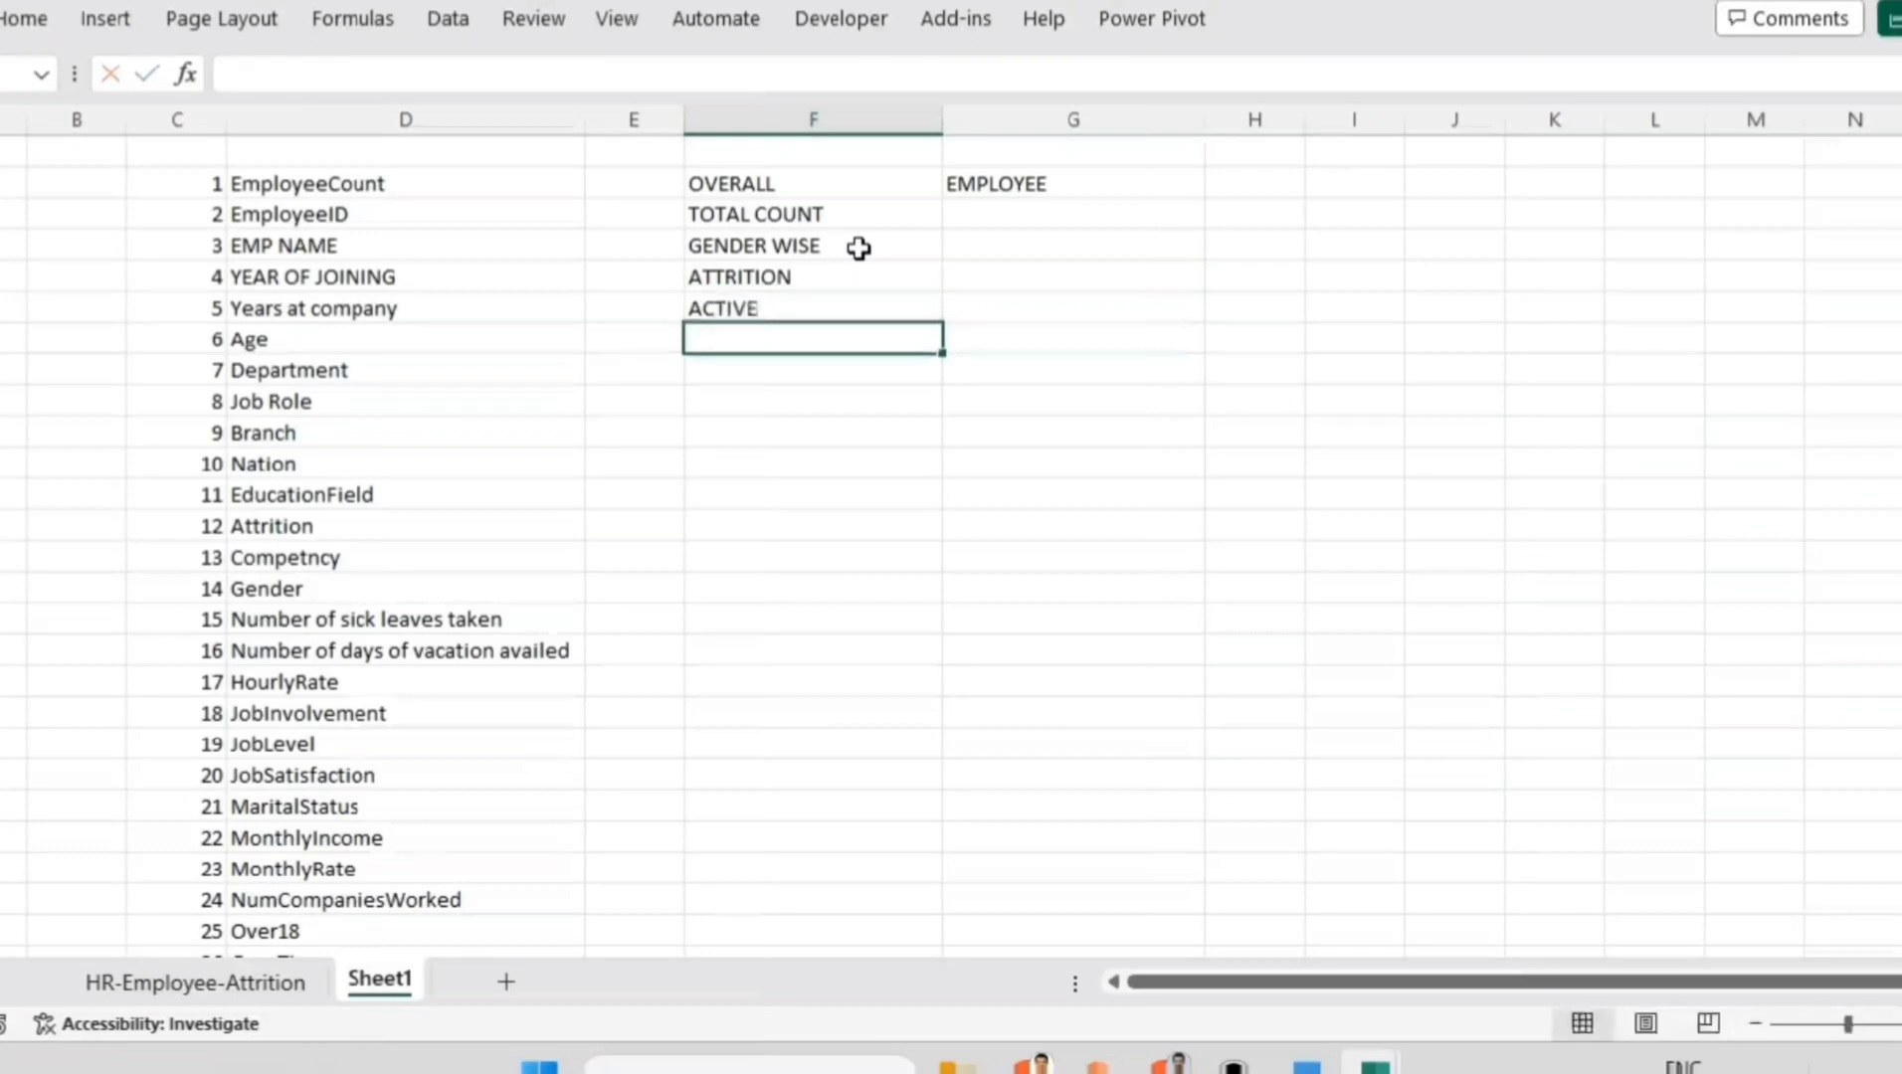
{"action": "type", "text": "ATTR"}
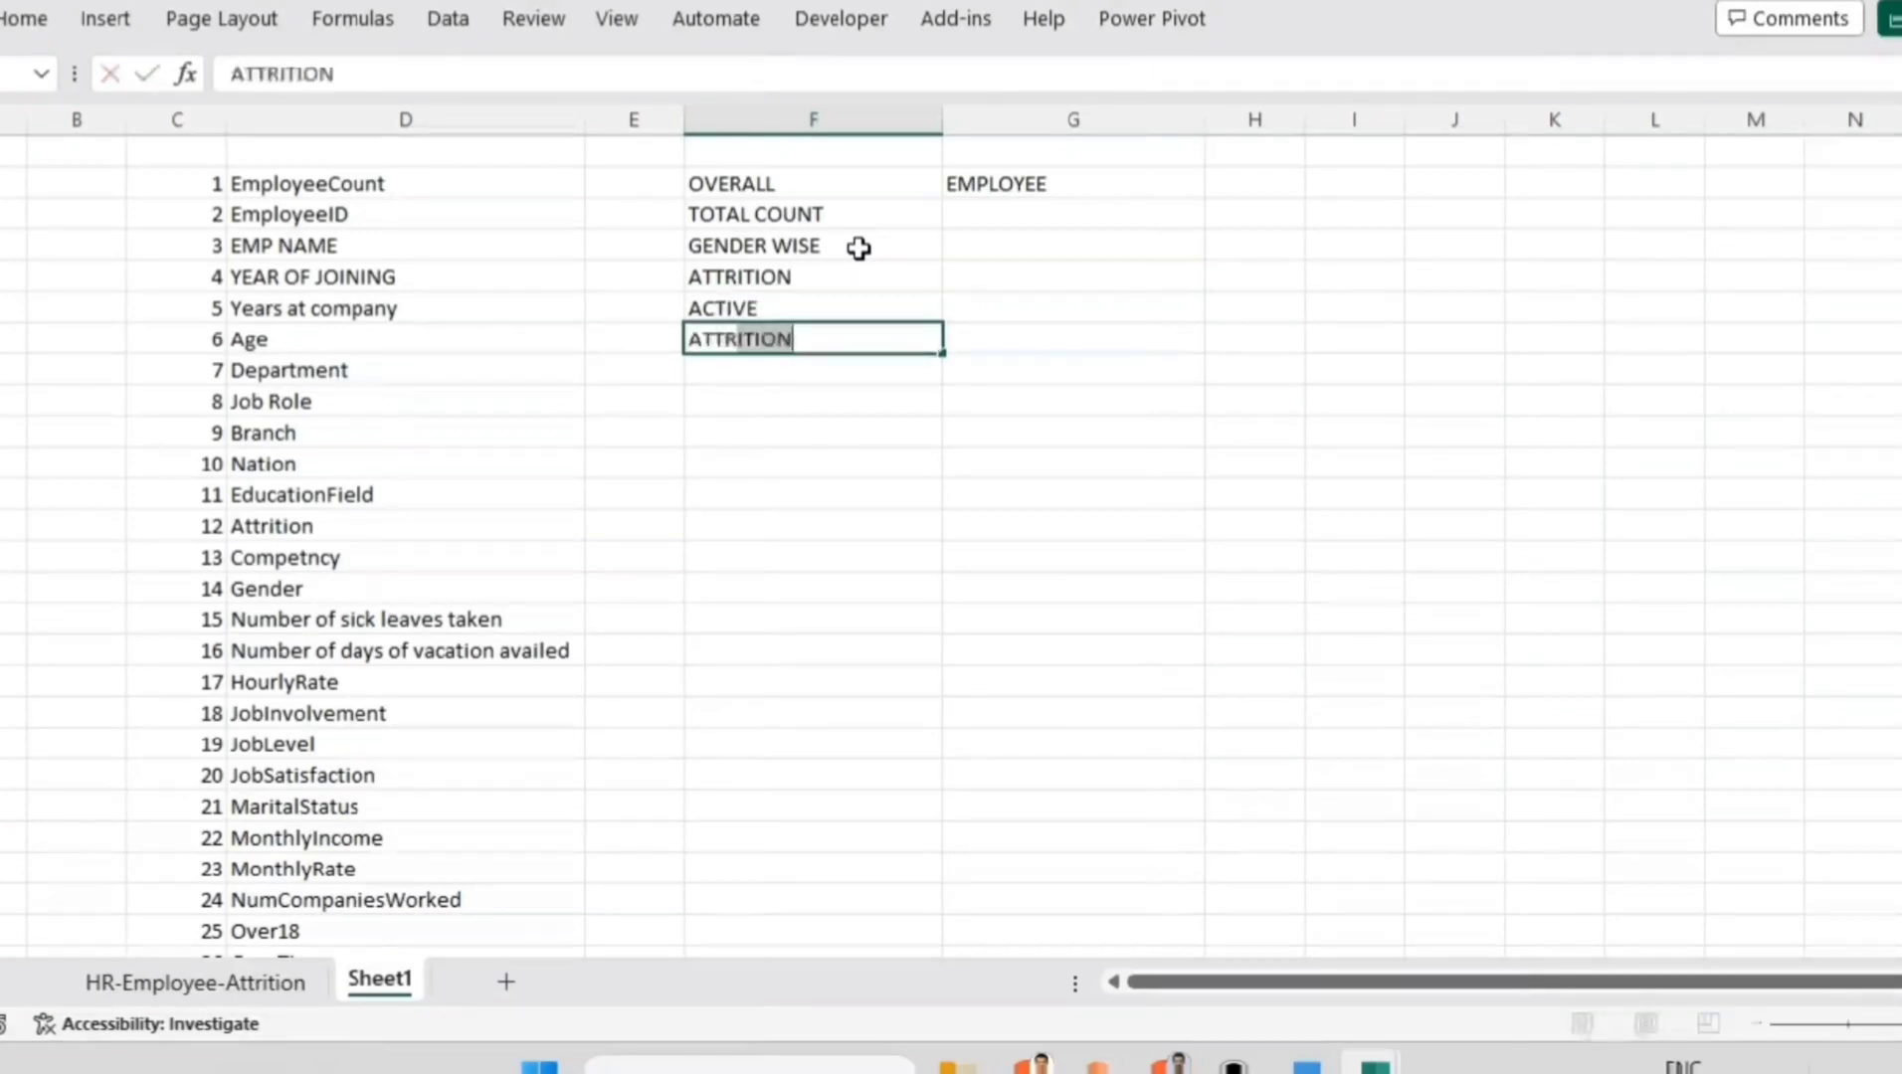
{"action": "left_click", "coordinate": [859, 248]}
Step: Reorder entries to ACTIVE in F4, ATTRITION in F5, and add ATTRITION RATE
{"action": "key", "text": "Up"}
{"action": "key", "text": "Down"}
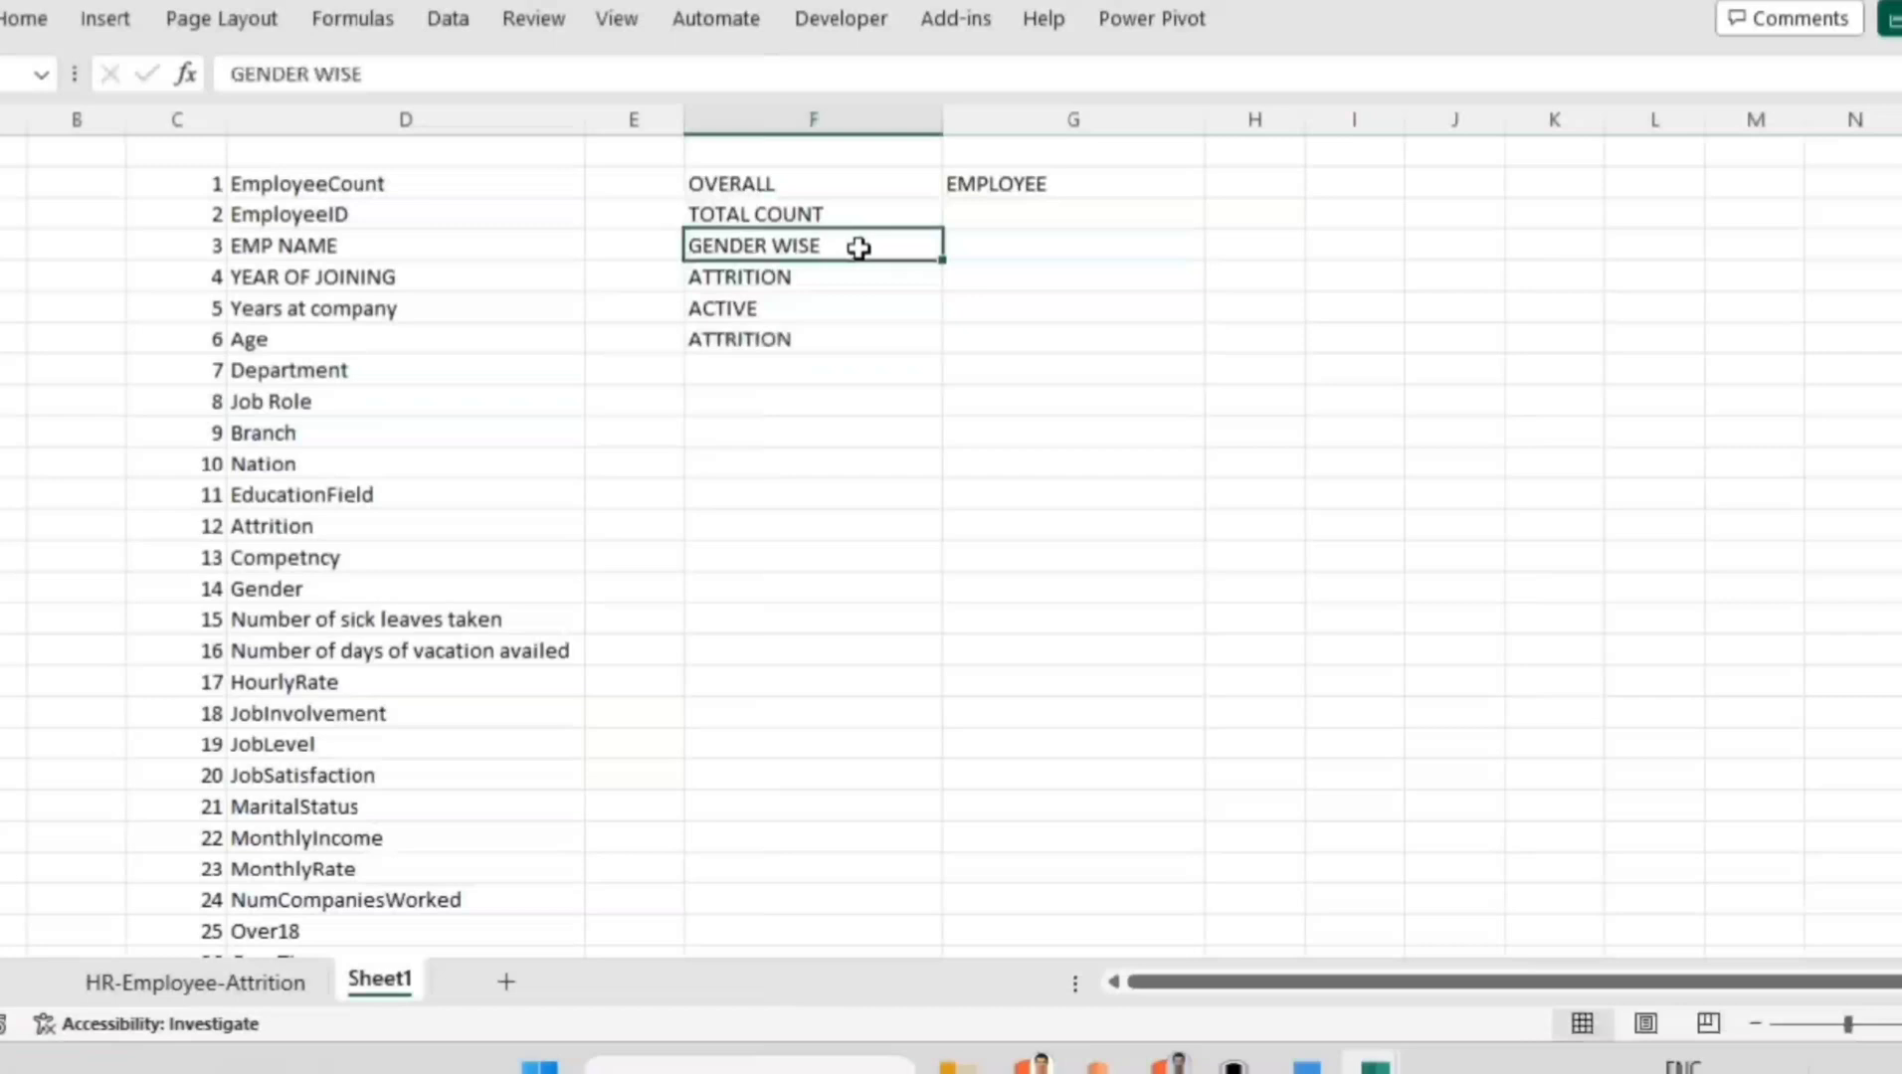
{"action": "key", "text": "Down"}
{"action": "type", "text": "ACT"}
{"action": "key", "text": "Return"}
{"action": "type", "text": "ATTRITION"}
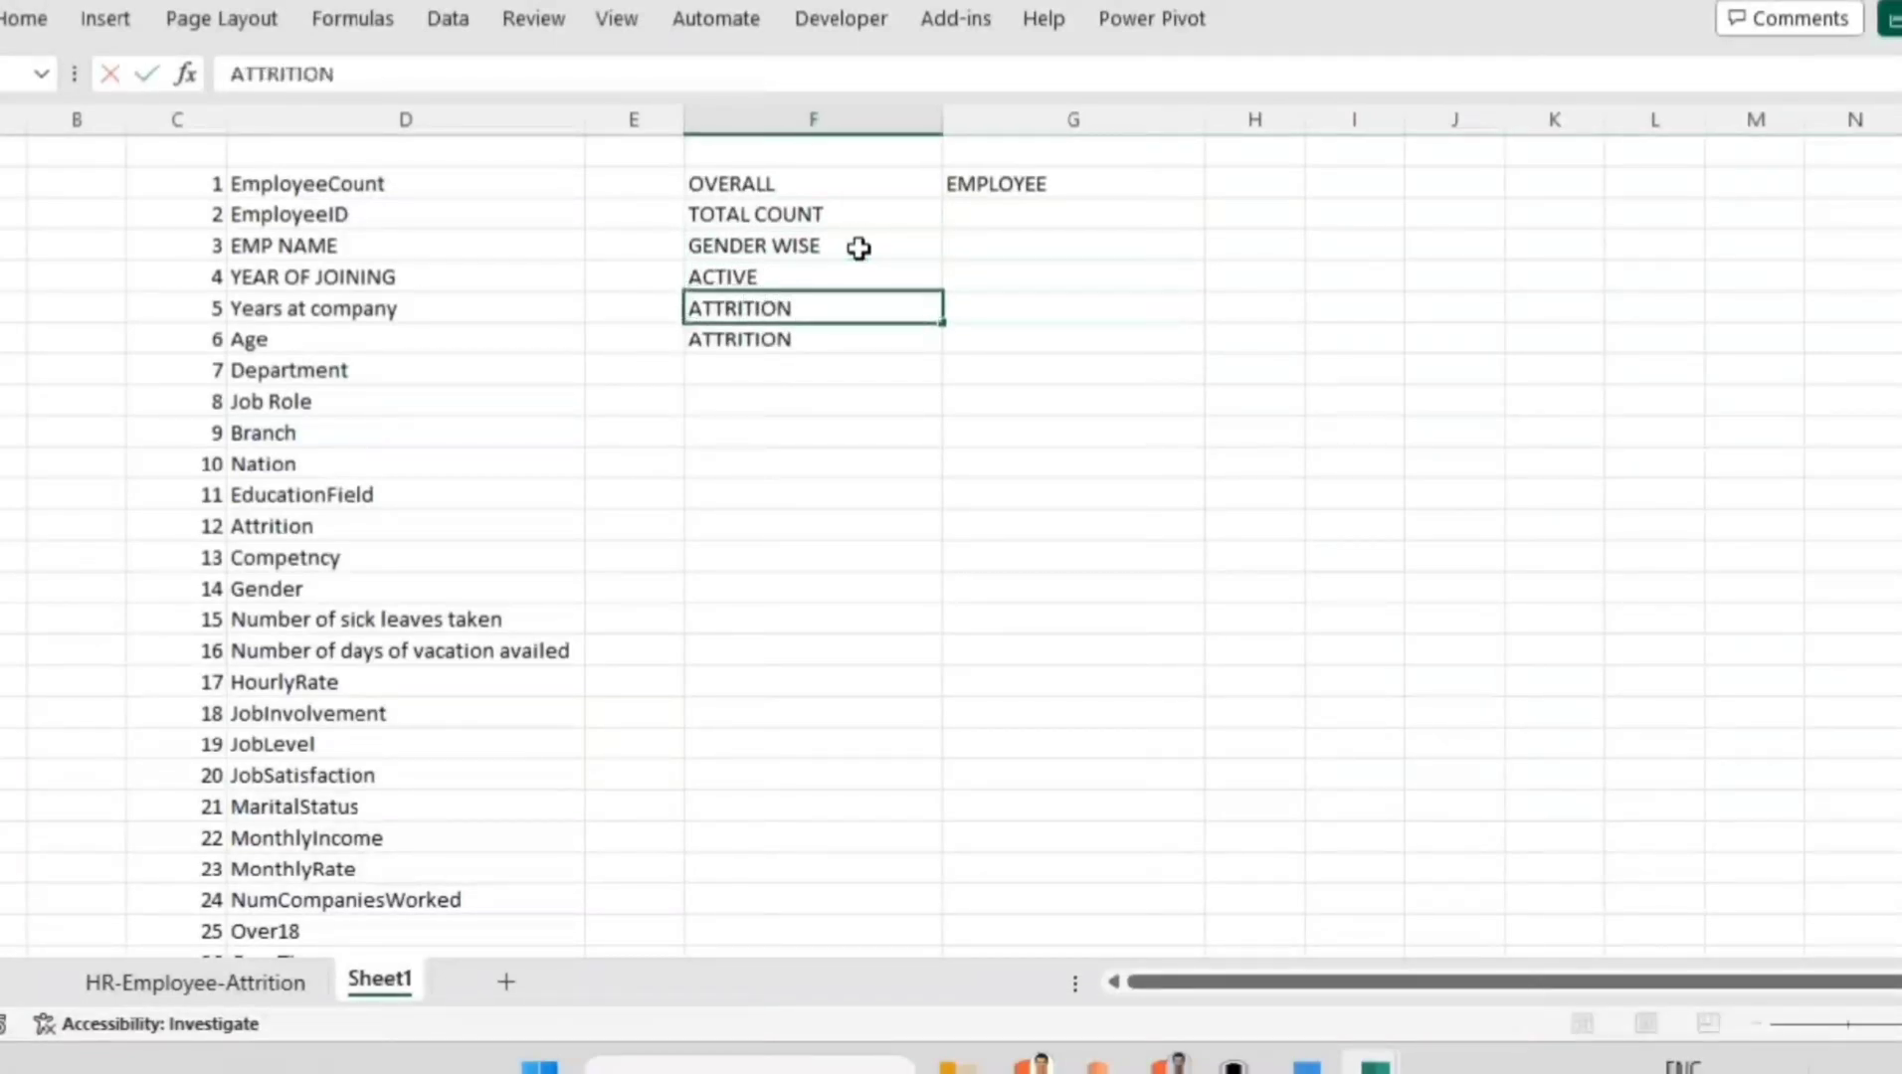
{"action": "key", "text": "Return"}
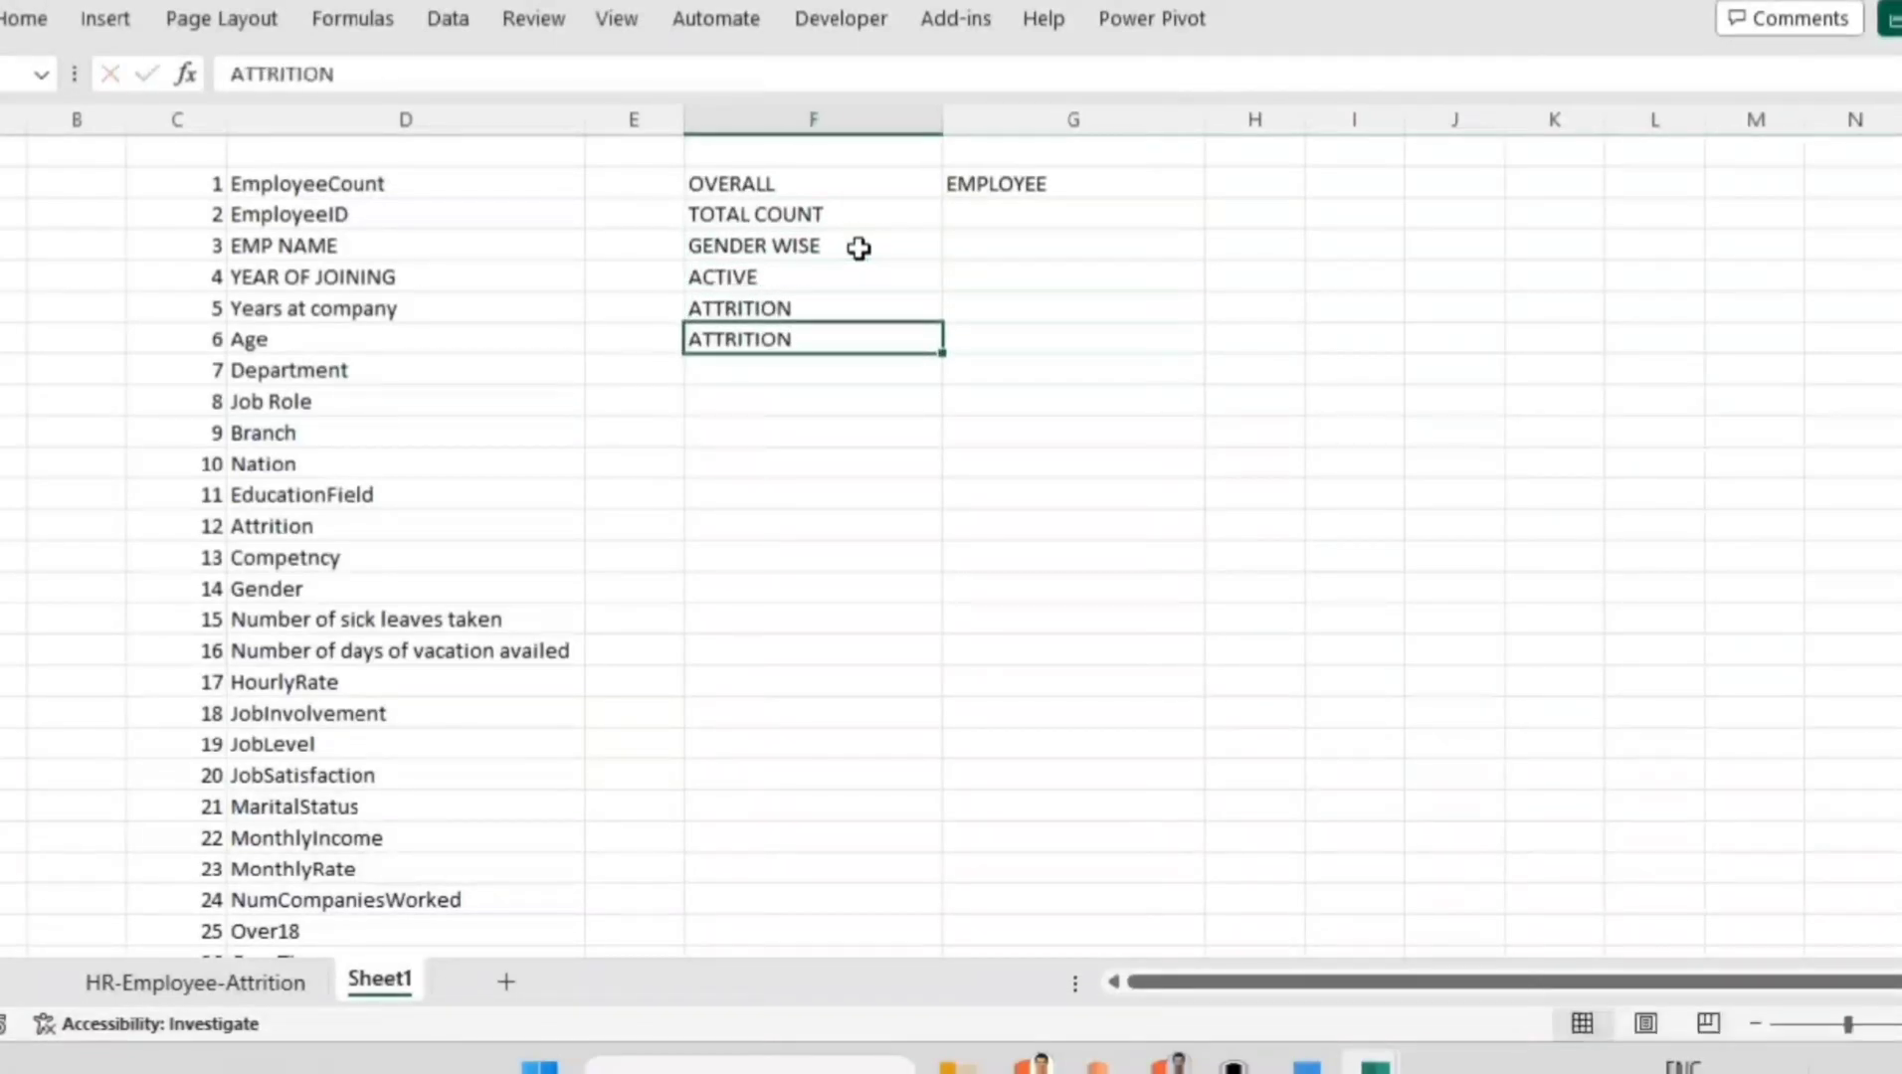
{"action": "type", "text": "ATT"}
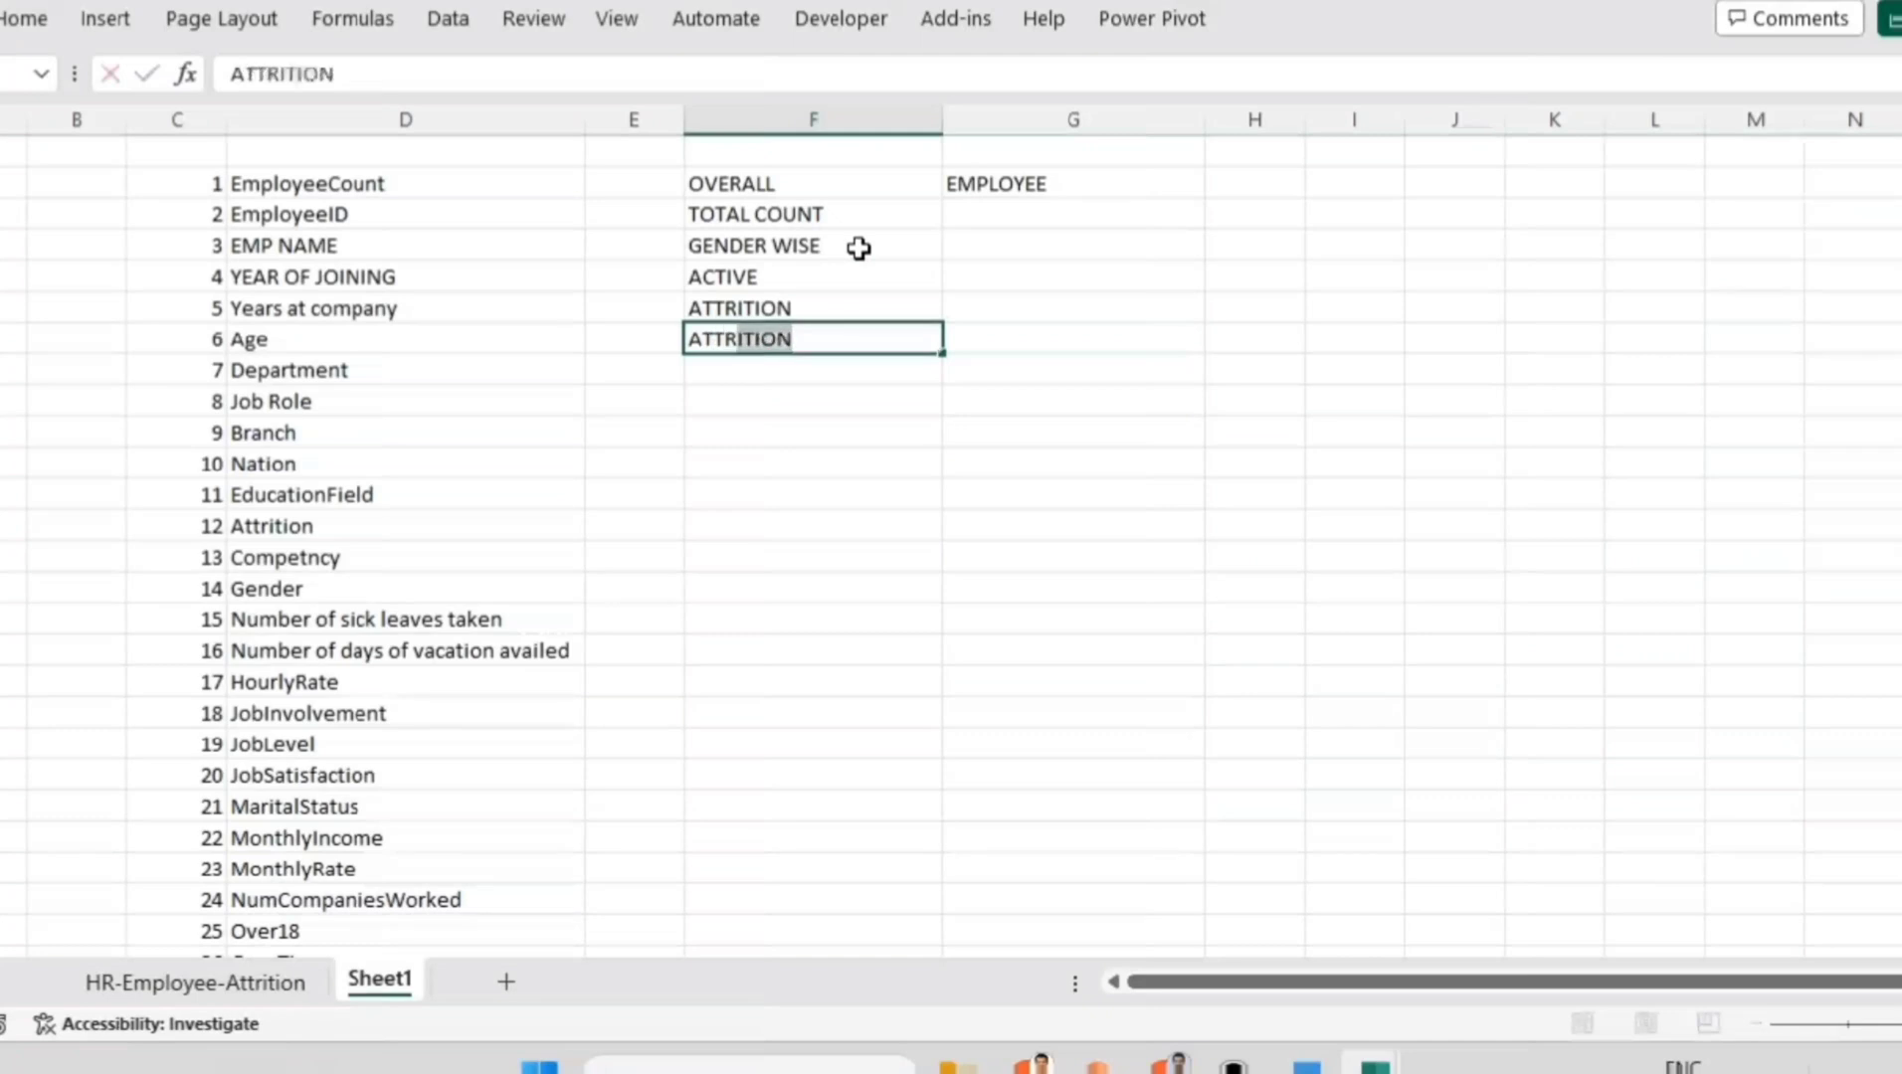
{"action": "type", "text": "RITION RAT"}
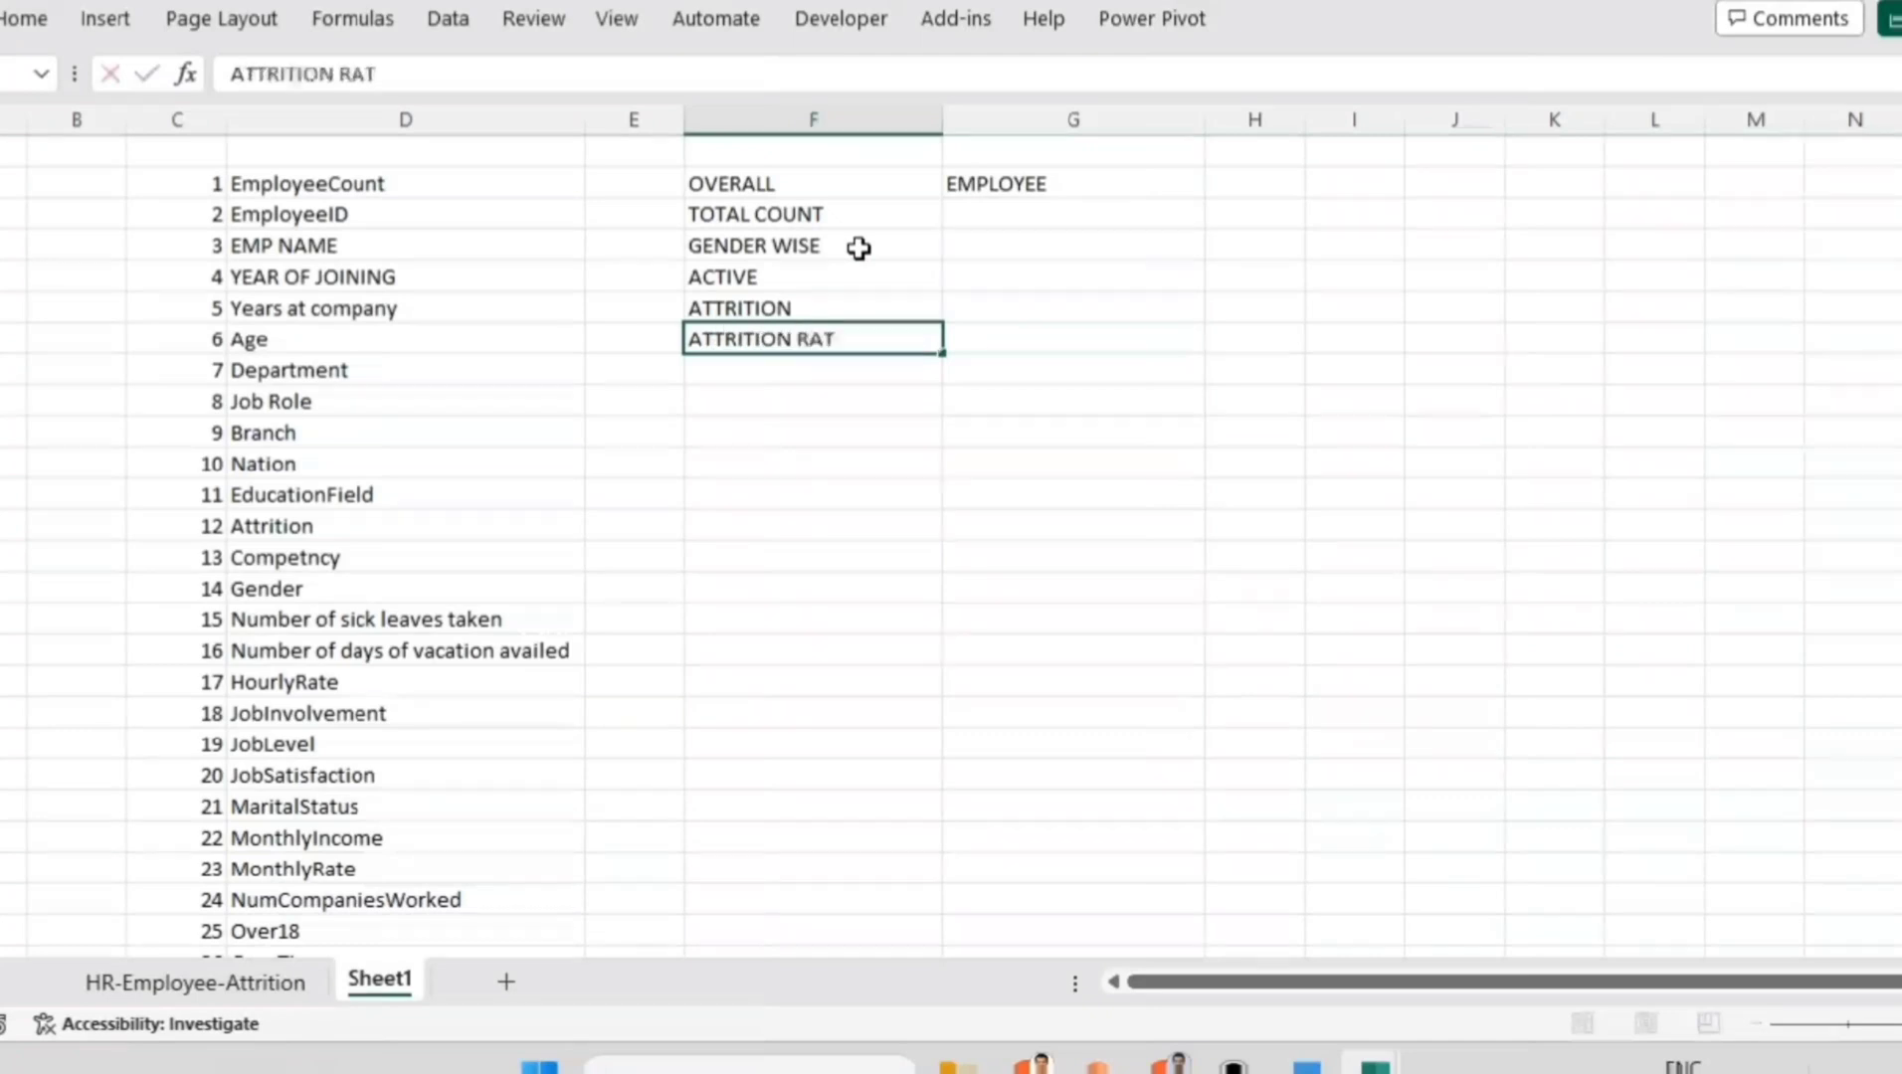
{"action": "type", "text": "E"}
{"action": "left_click", "coordinate": [799, 214]}
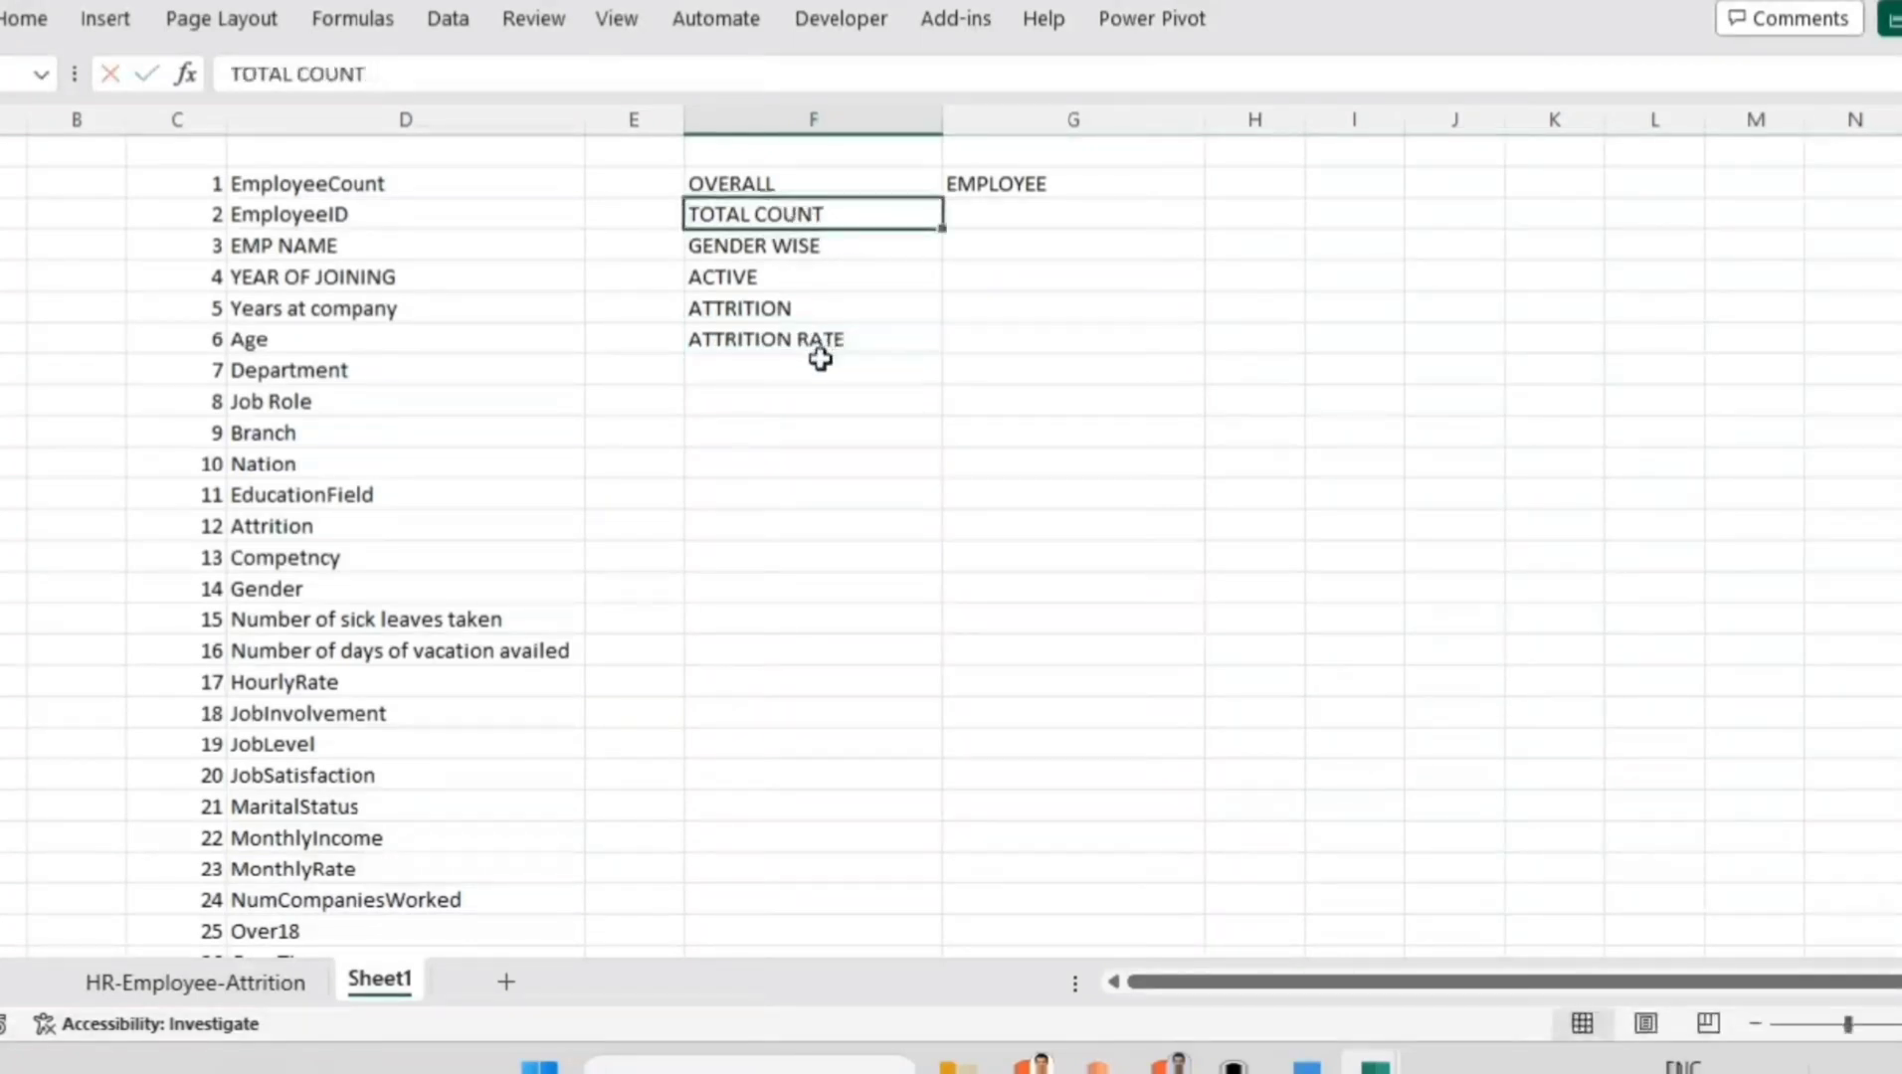
Step: Add TOTAL DEPARTMENTS, TOTAL BRANCHES and NATIONS in F7:F9
{"action": "left_click", "coordinate": [848, 364]}
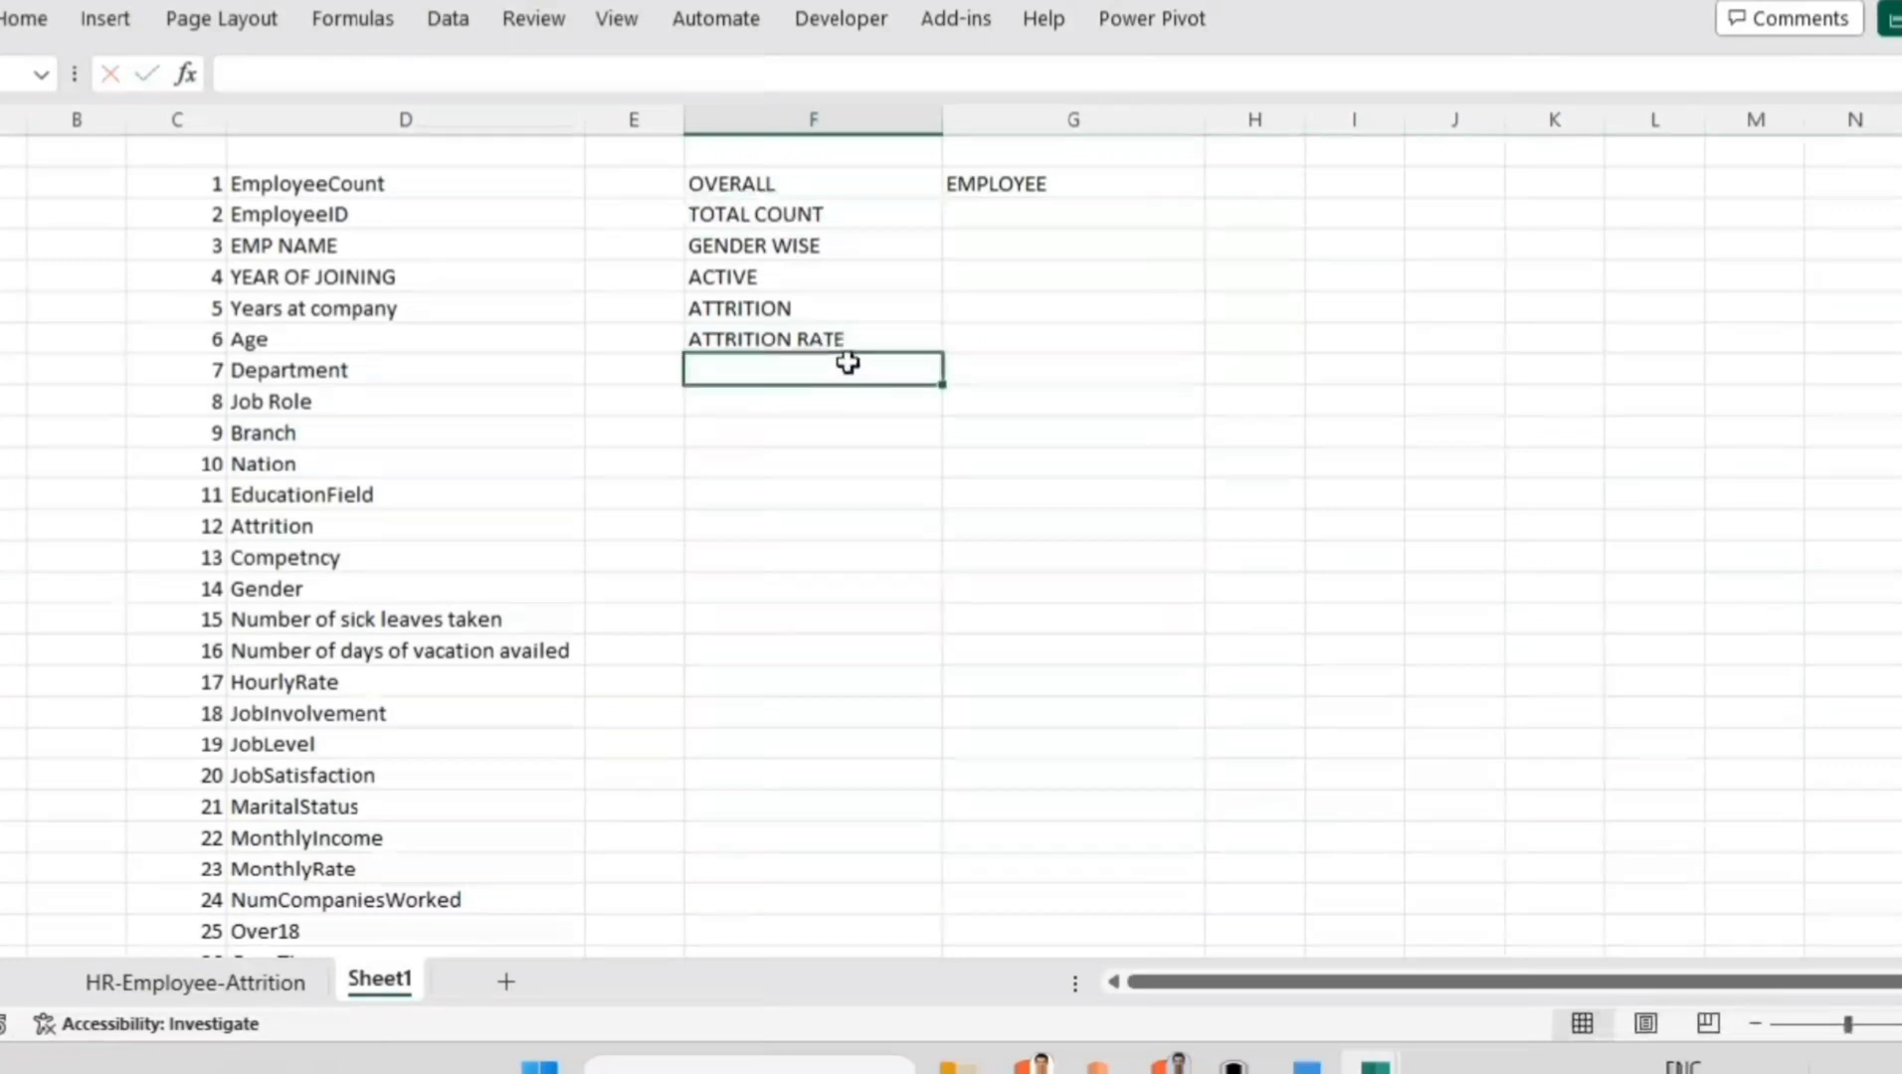
{"action": "type", "text": "TOTAL DE"}
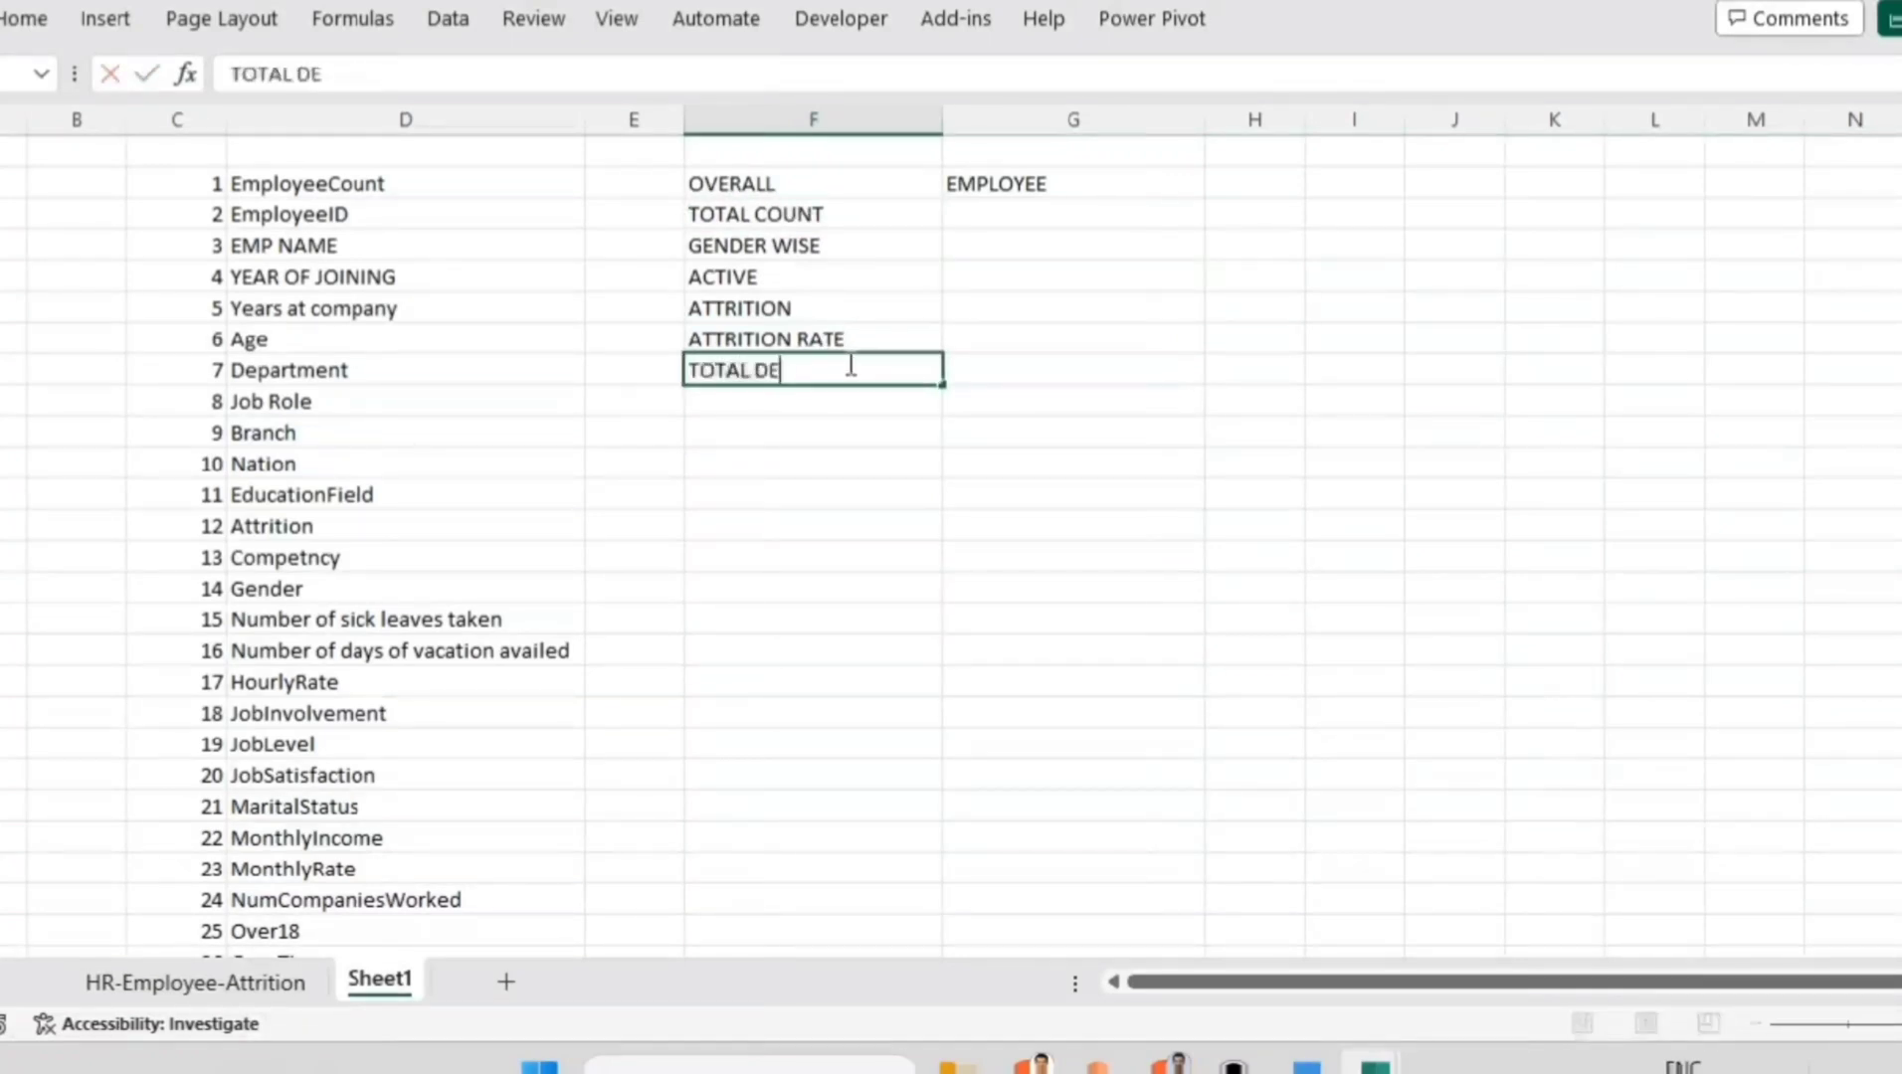
{"action": "type", "text": "PARTMENTS"}
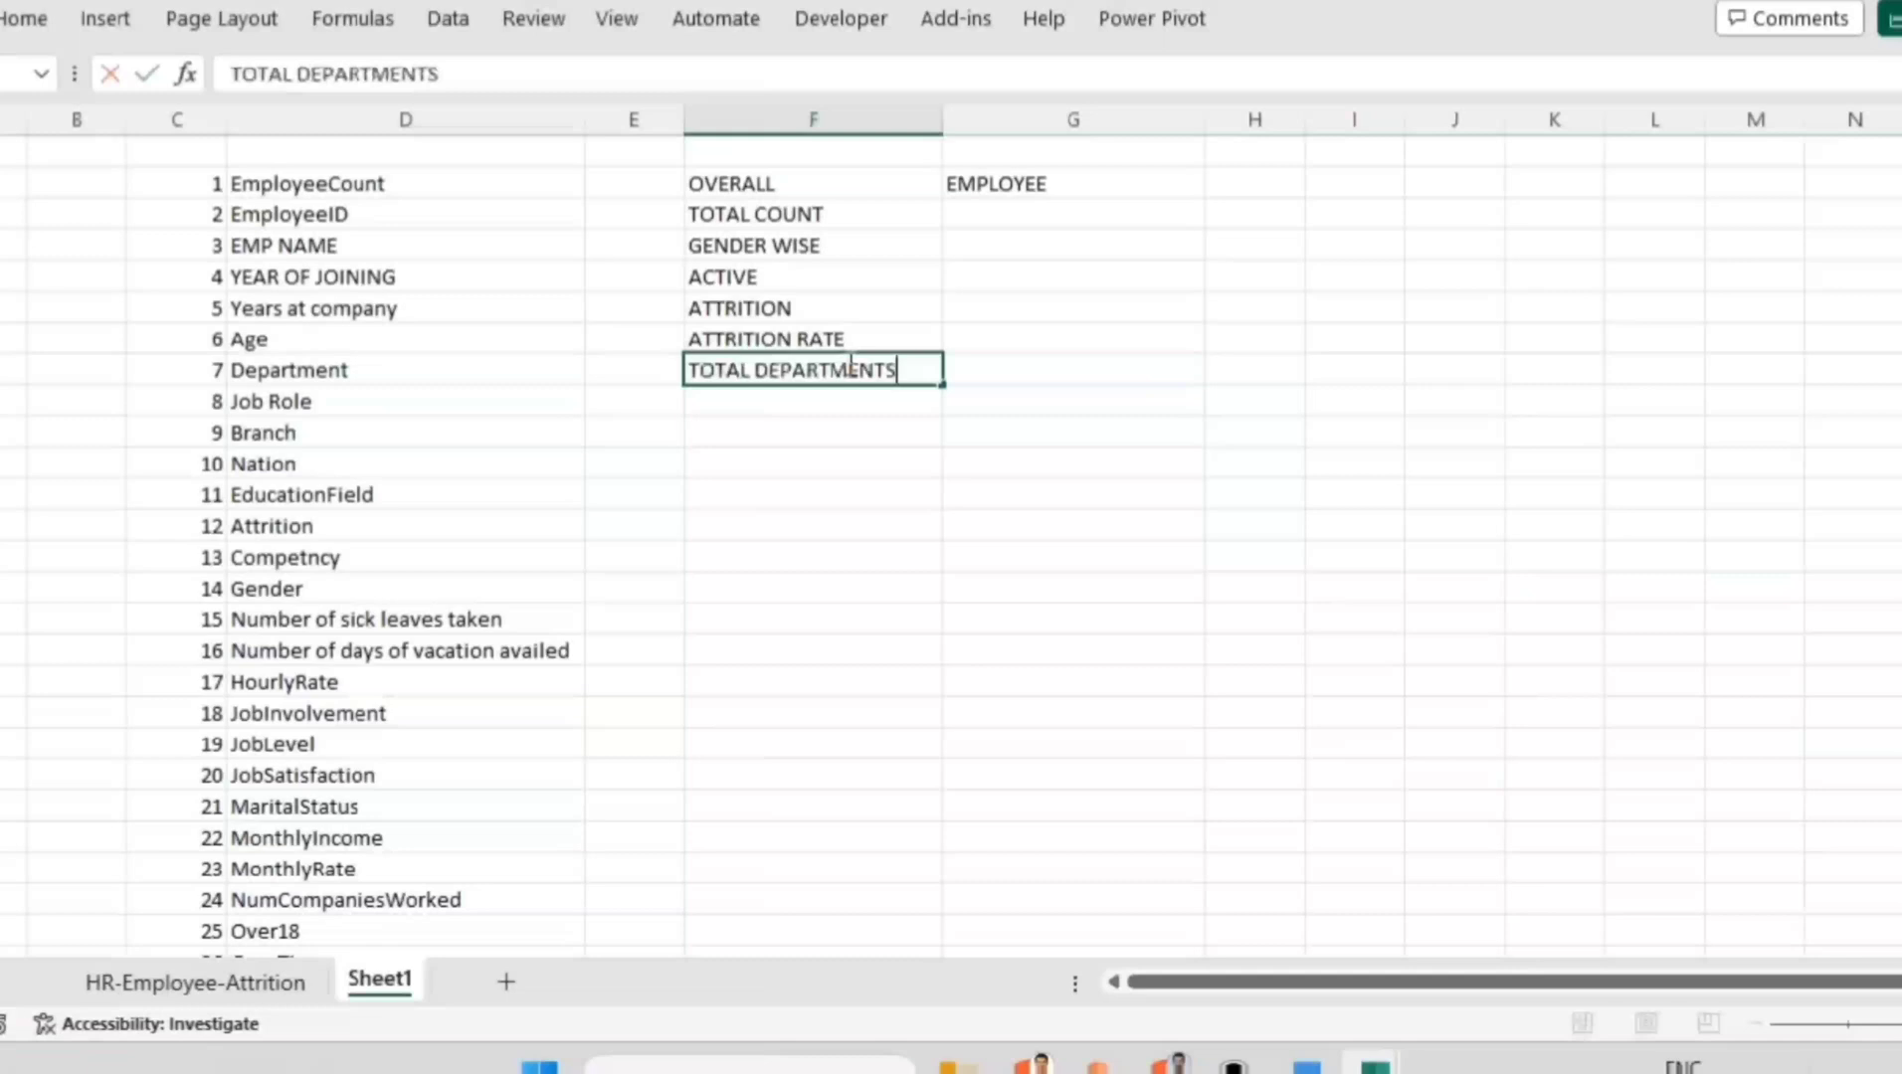
{"action": "key", "text": "Return"}
{"action": "type", "text": "TOTAL"}
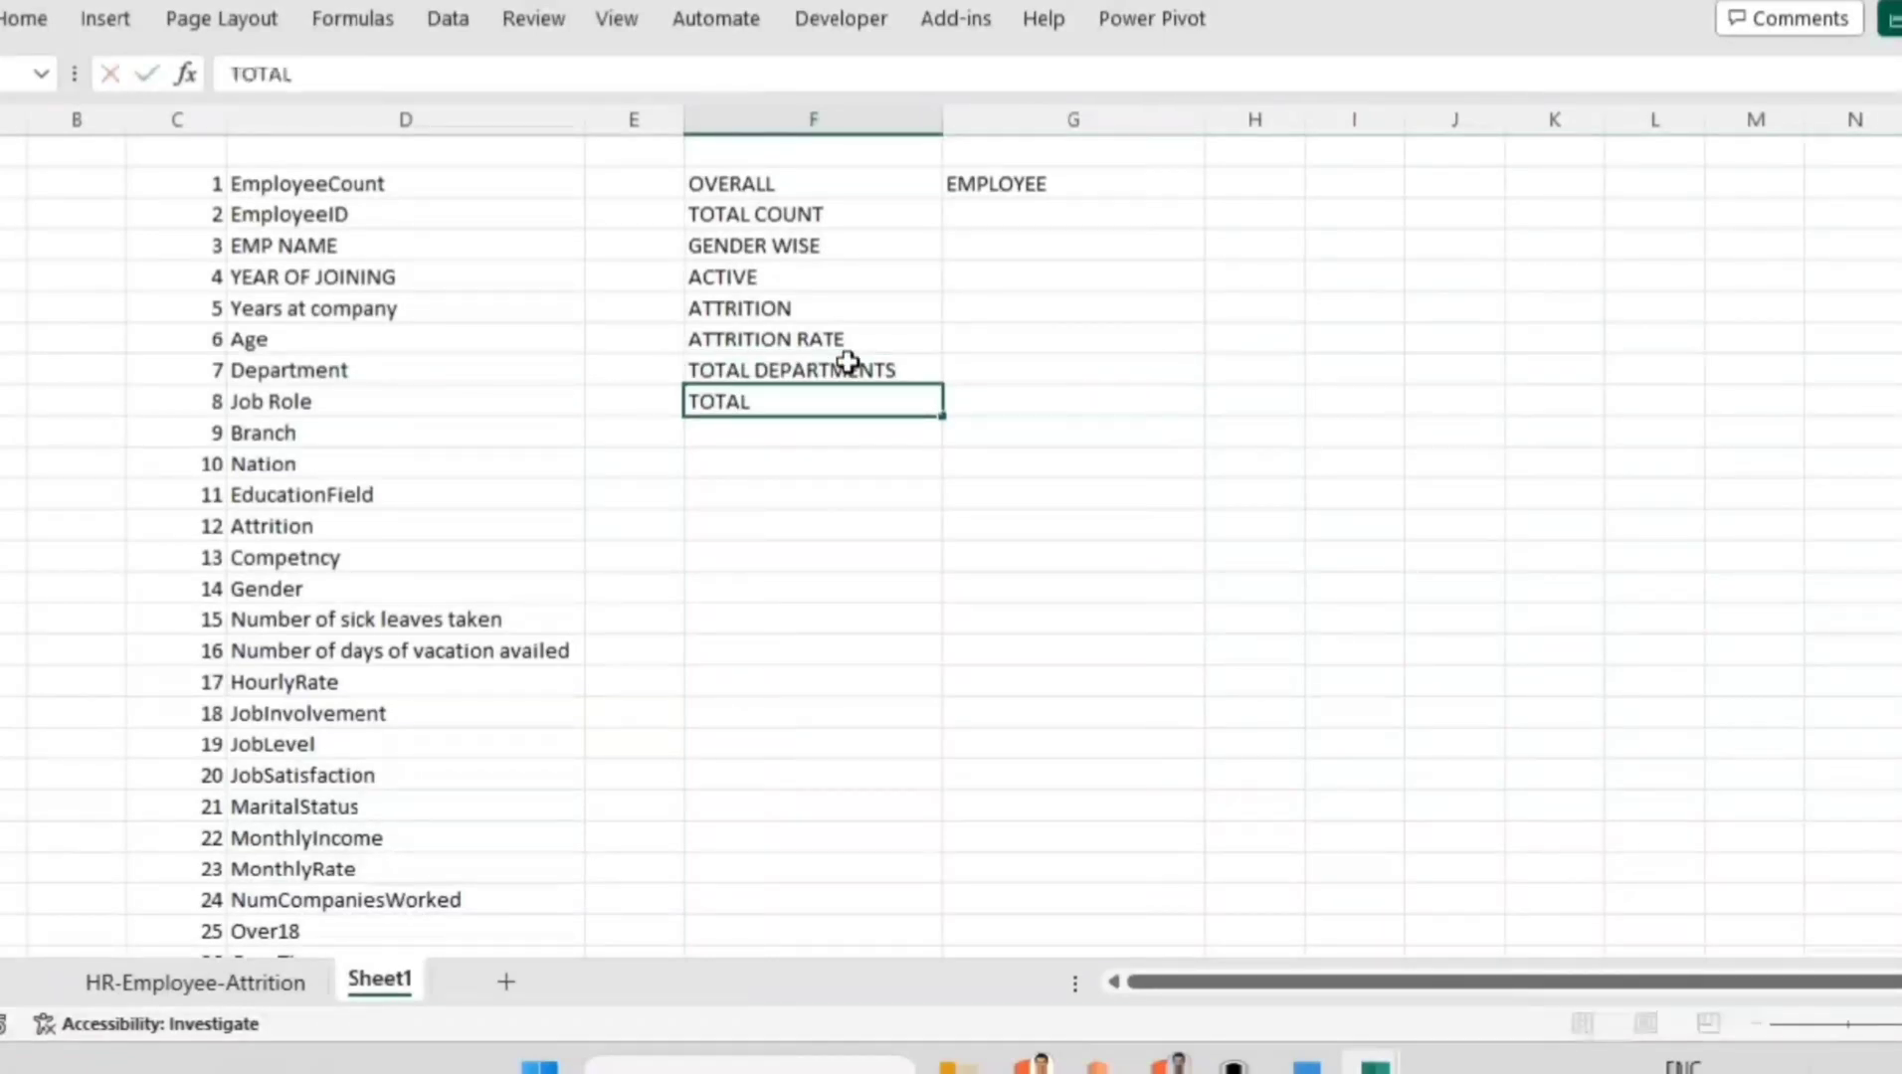
{"action": "type", "text": " BRANCHES"}
{"action": "key", "text": "Return"}
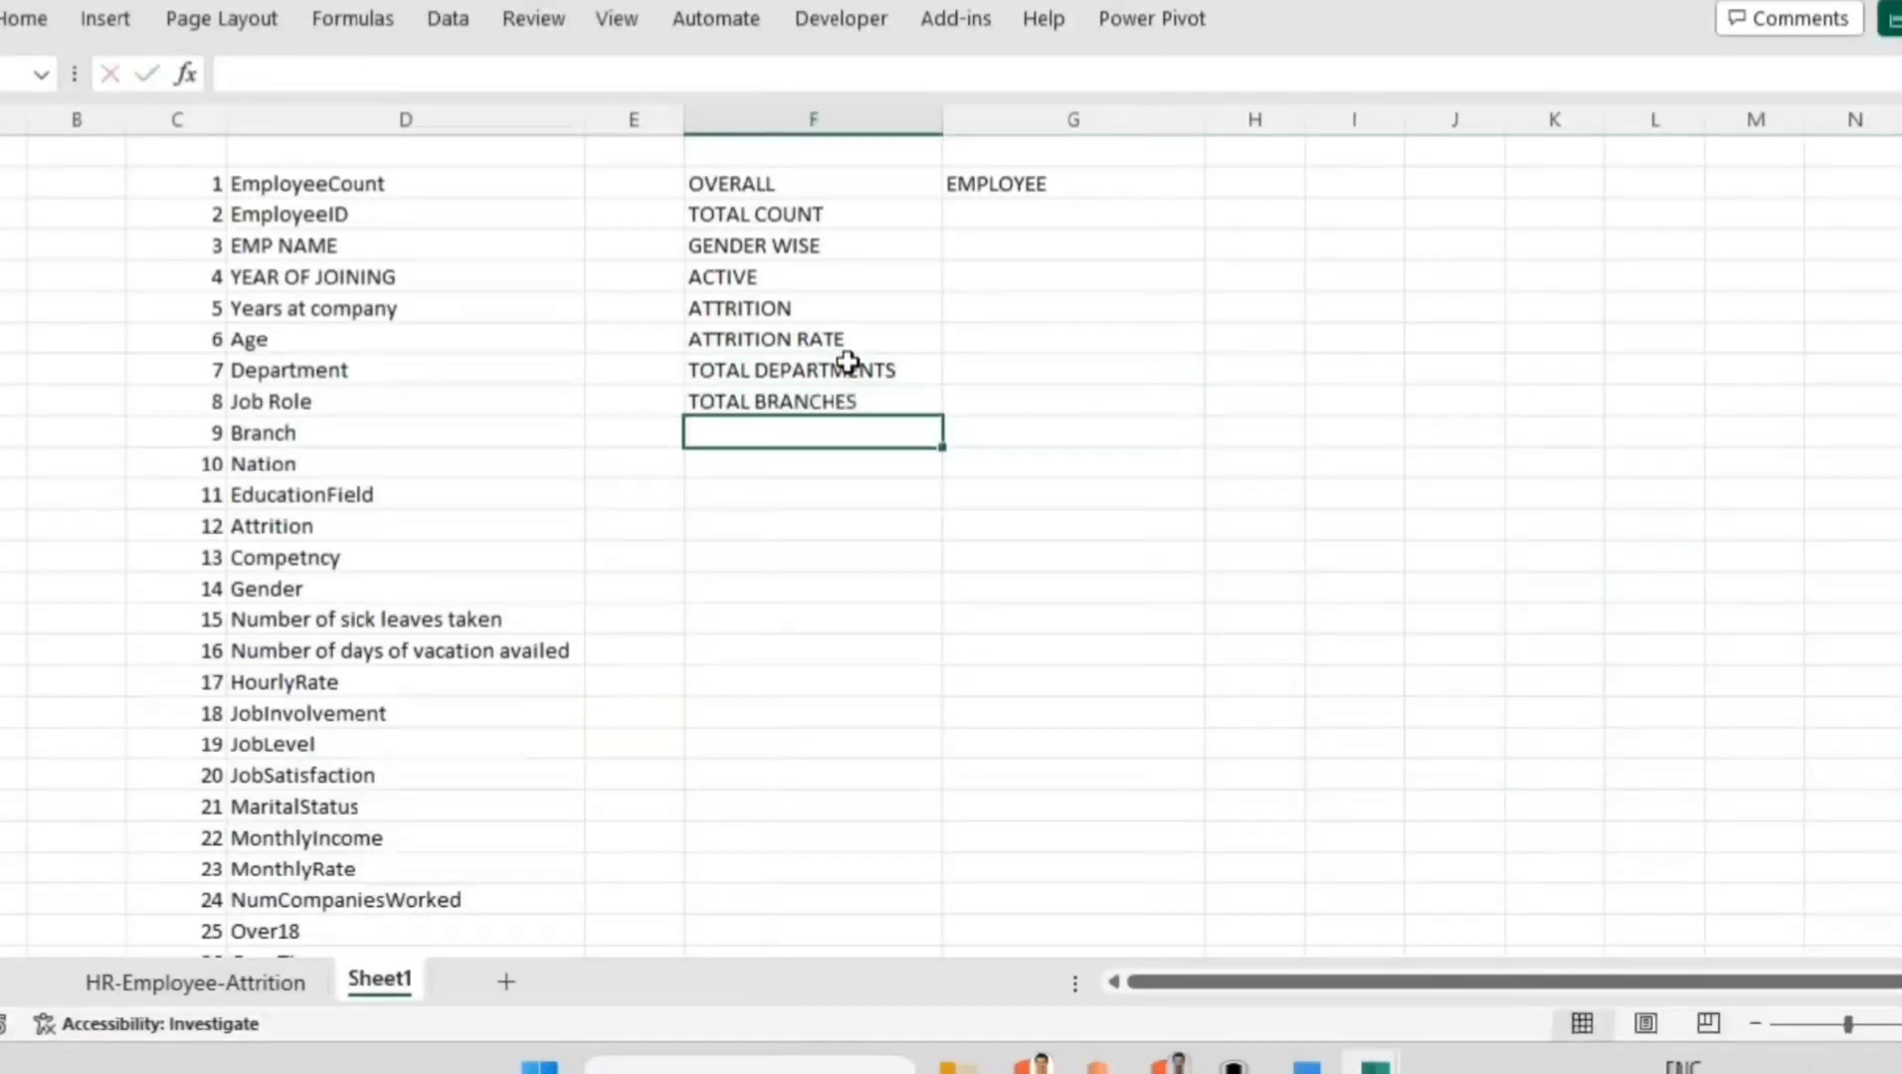
{"action": "type", "text": "NATIONS"}
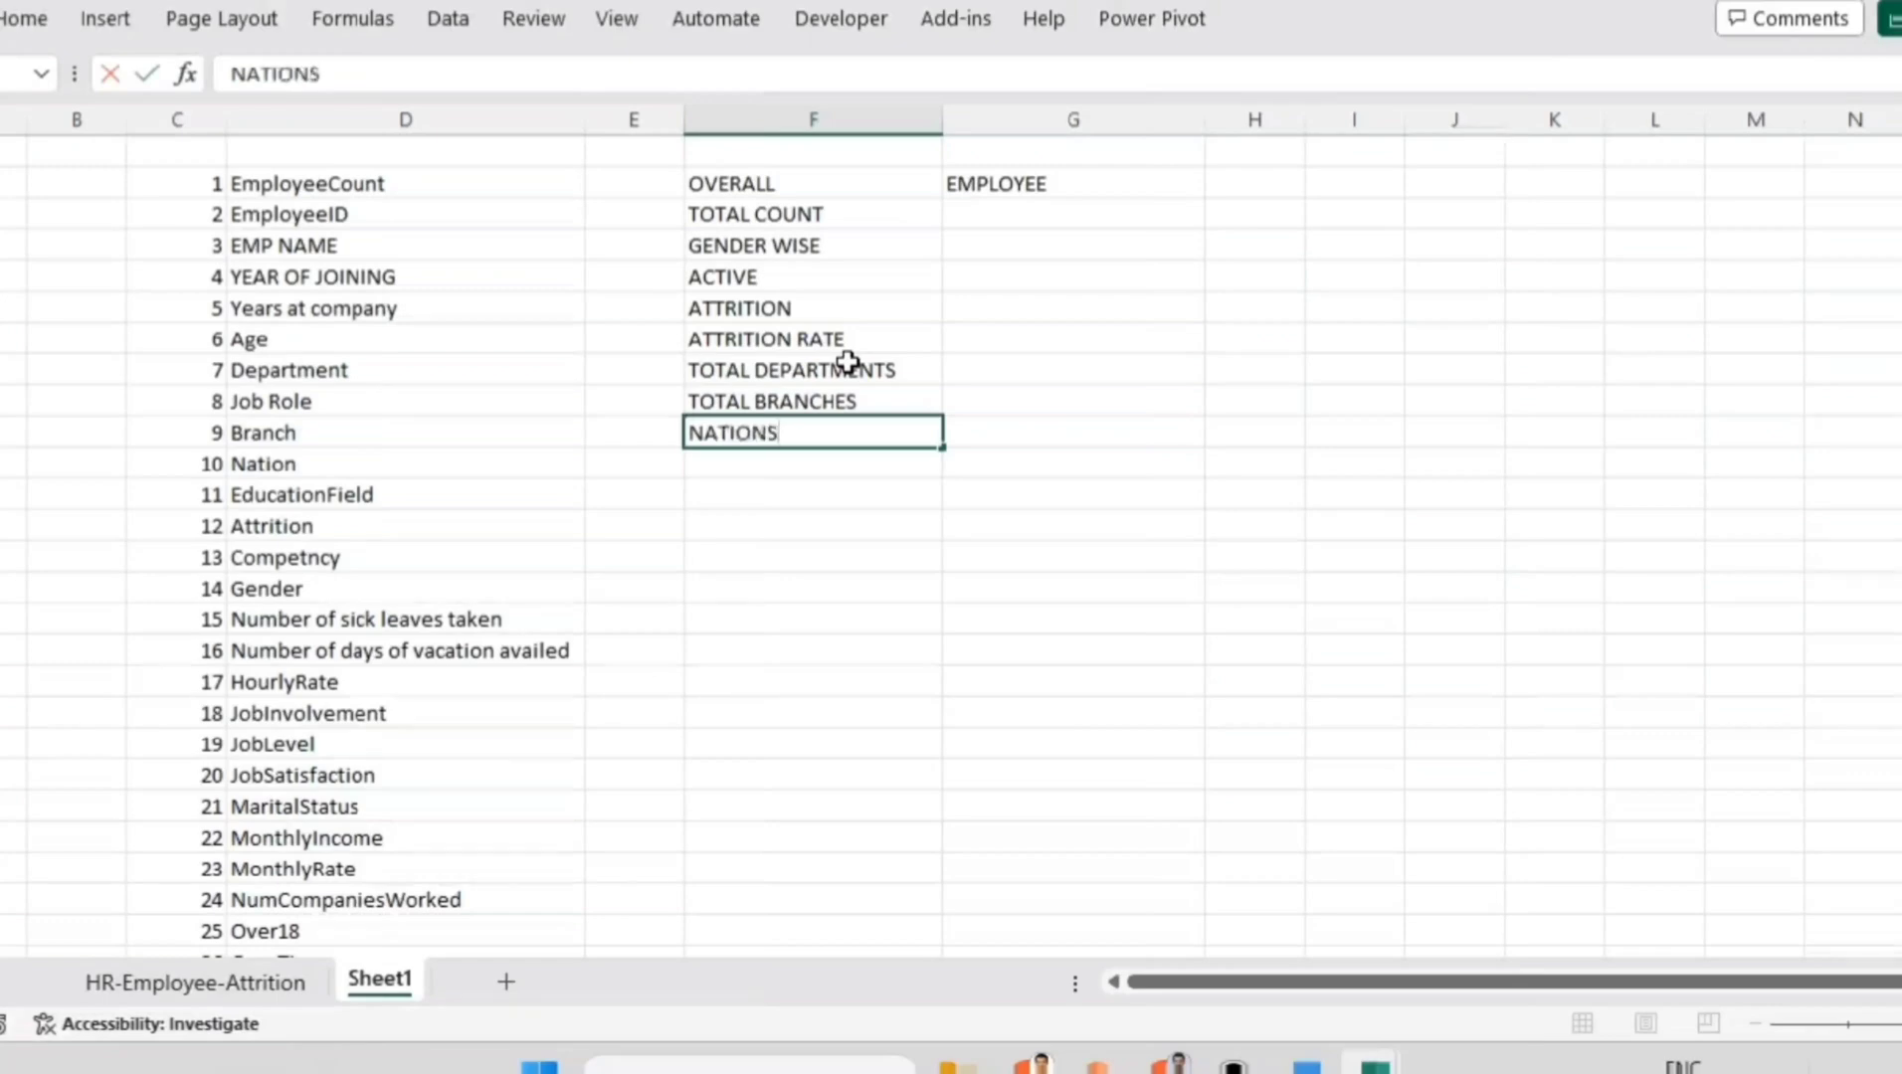
{"action": "key", "text": "Return"}
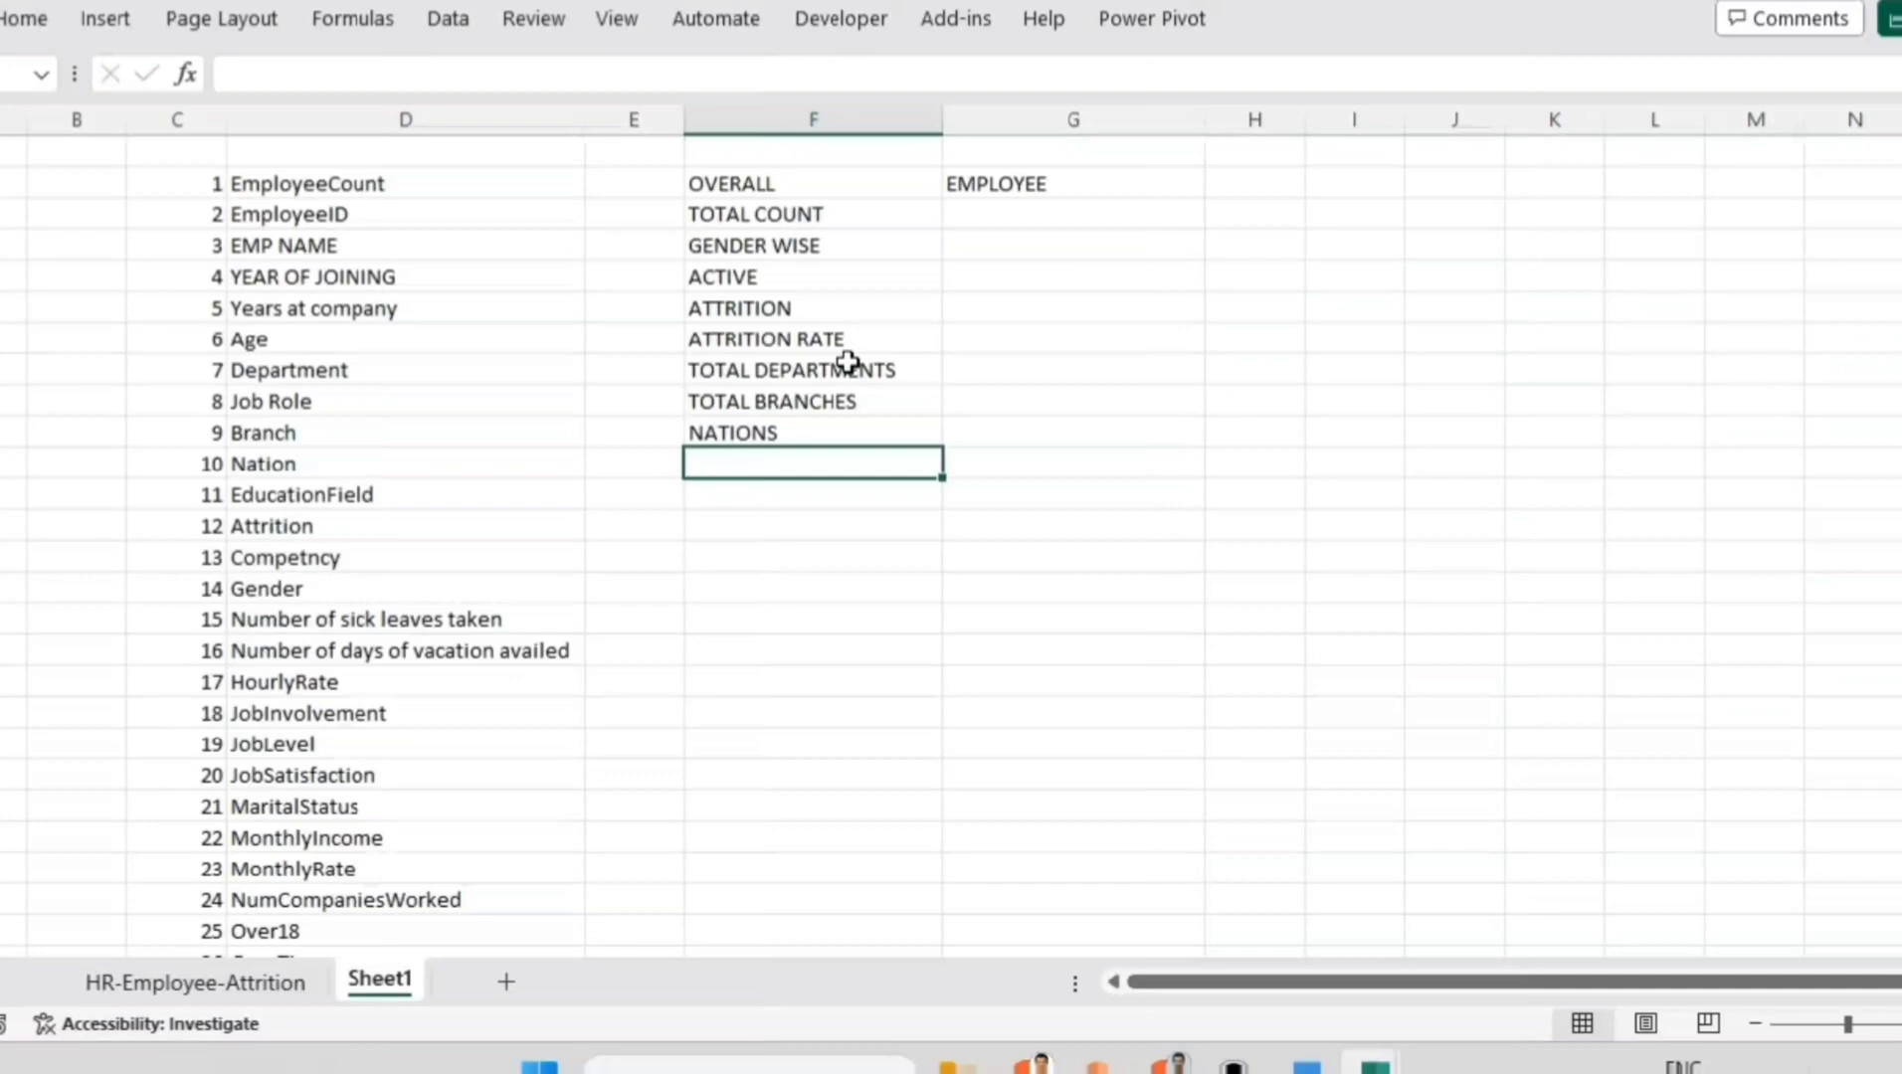
Step: Start the EMPLOYEE list at G2 and add Marital Status in G6
{"action": "left_click", "coordinate": [1028, 218]}
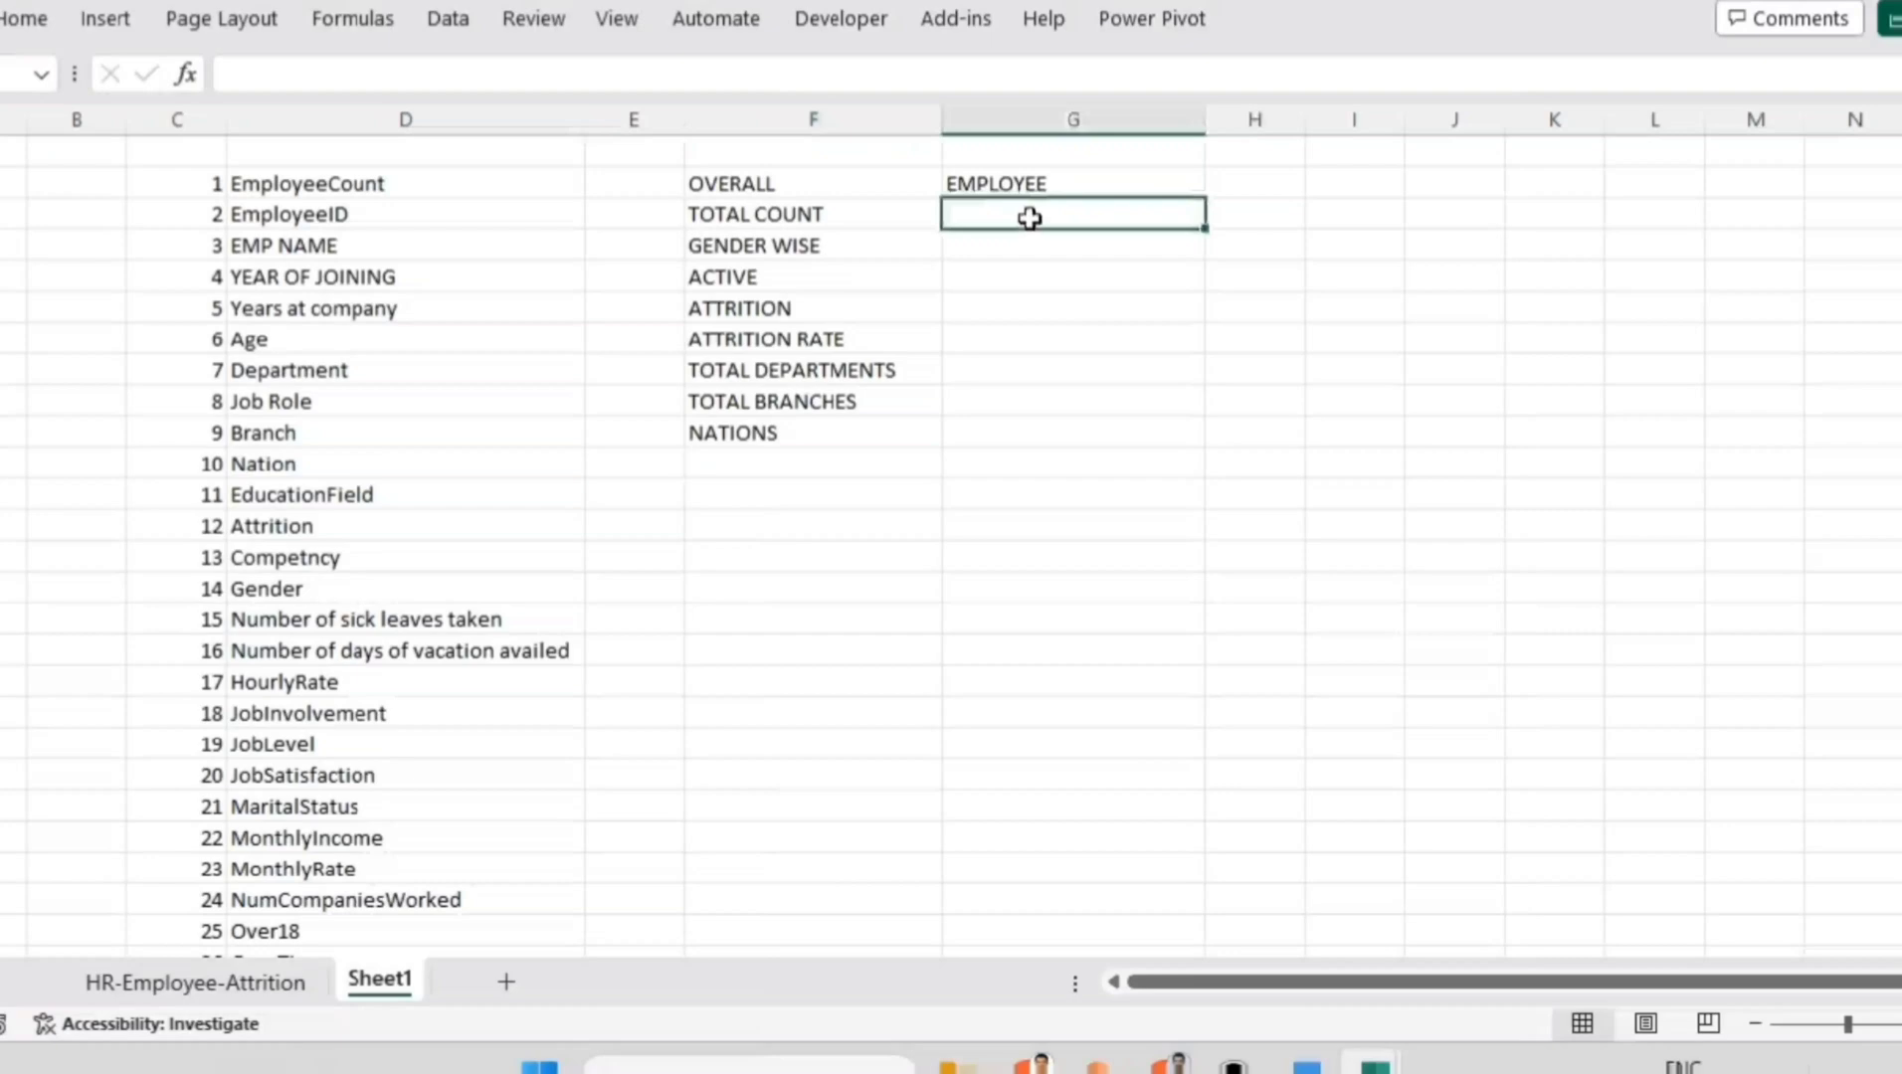
{"action": "type", "text": "EMPL"}
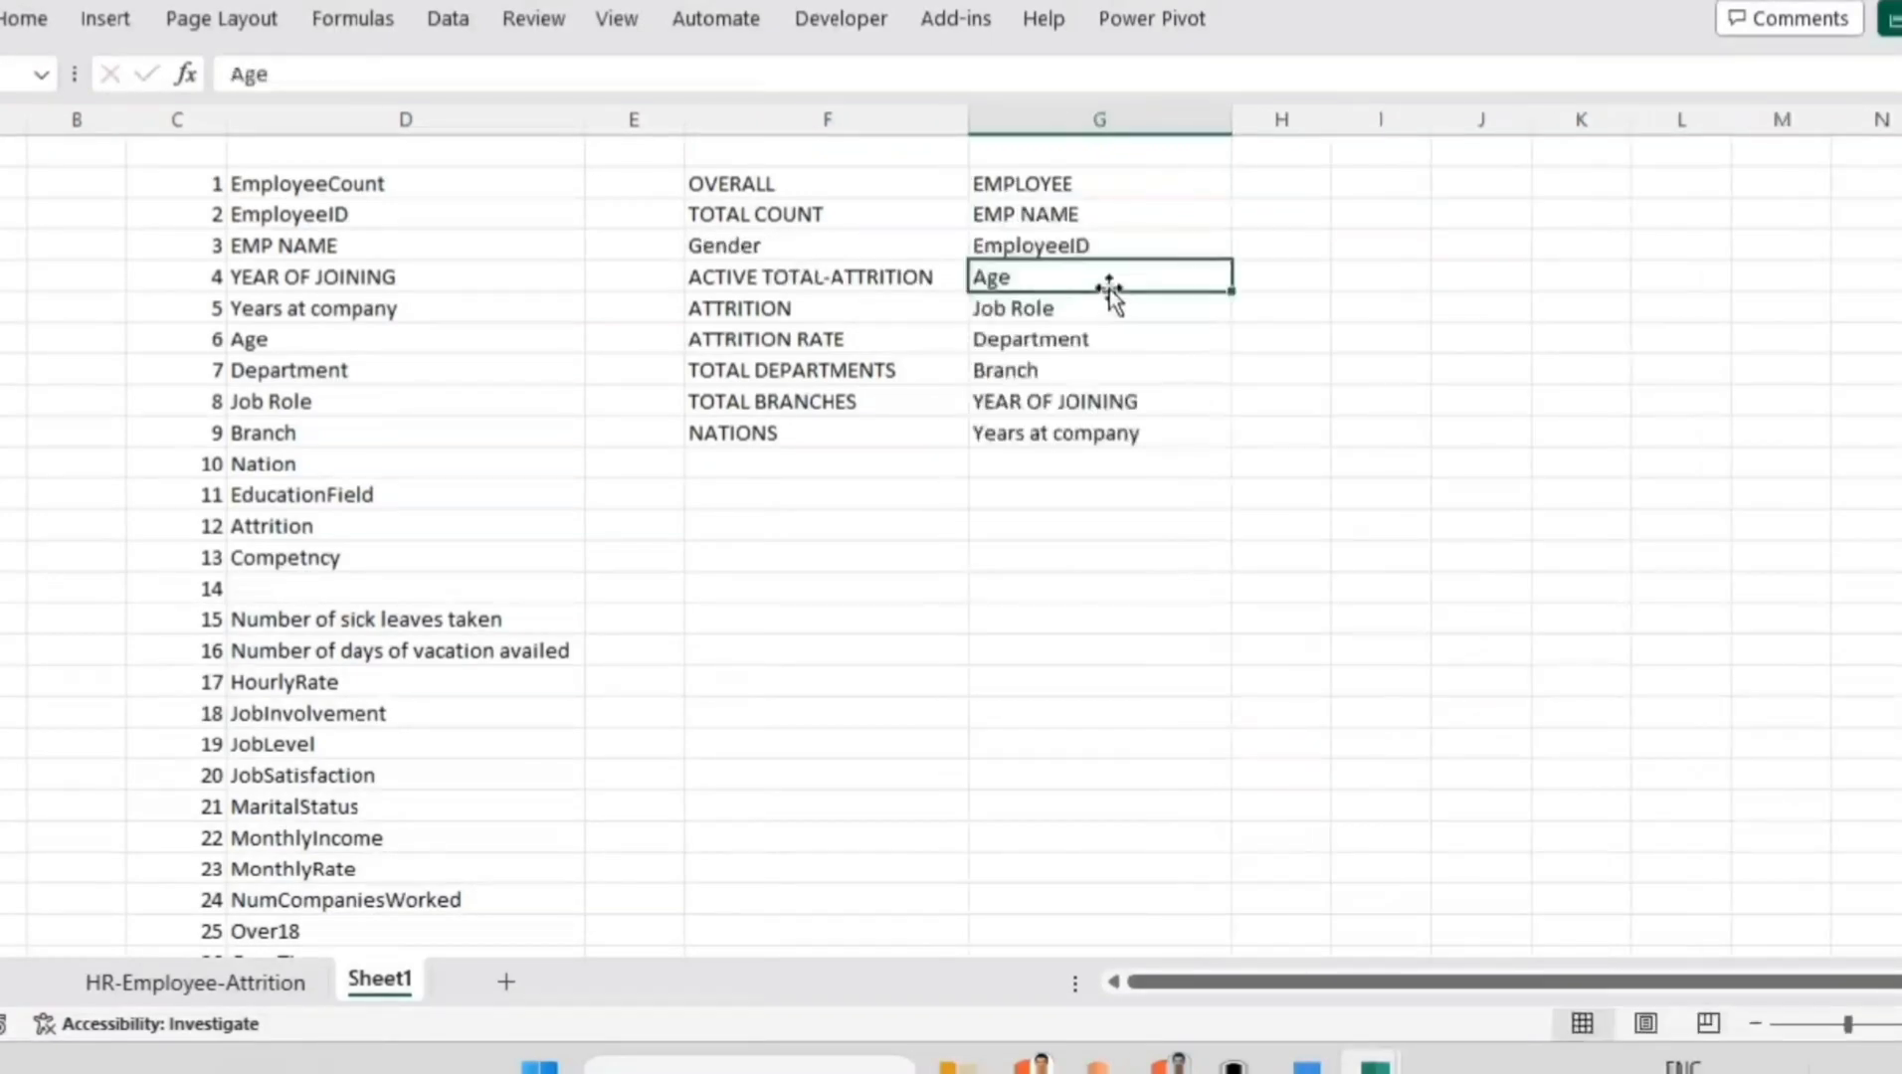
{"action": "left_click_drag", "start_coordinate": [1109, 311], "coordinate": [1154, 472]}
{"action": "left_click", "coordinate": [1019, 305]}
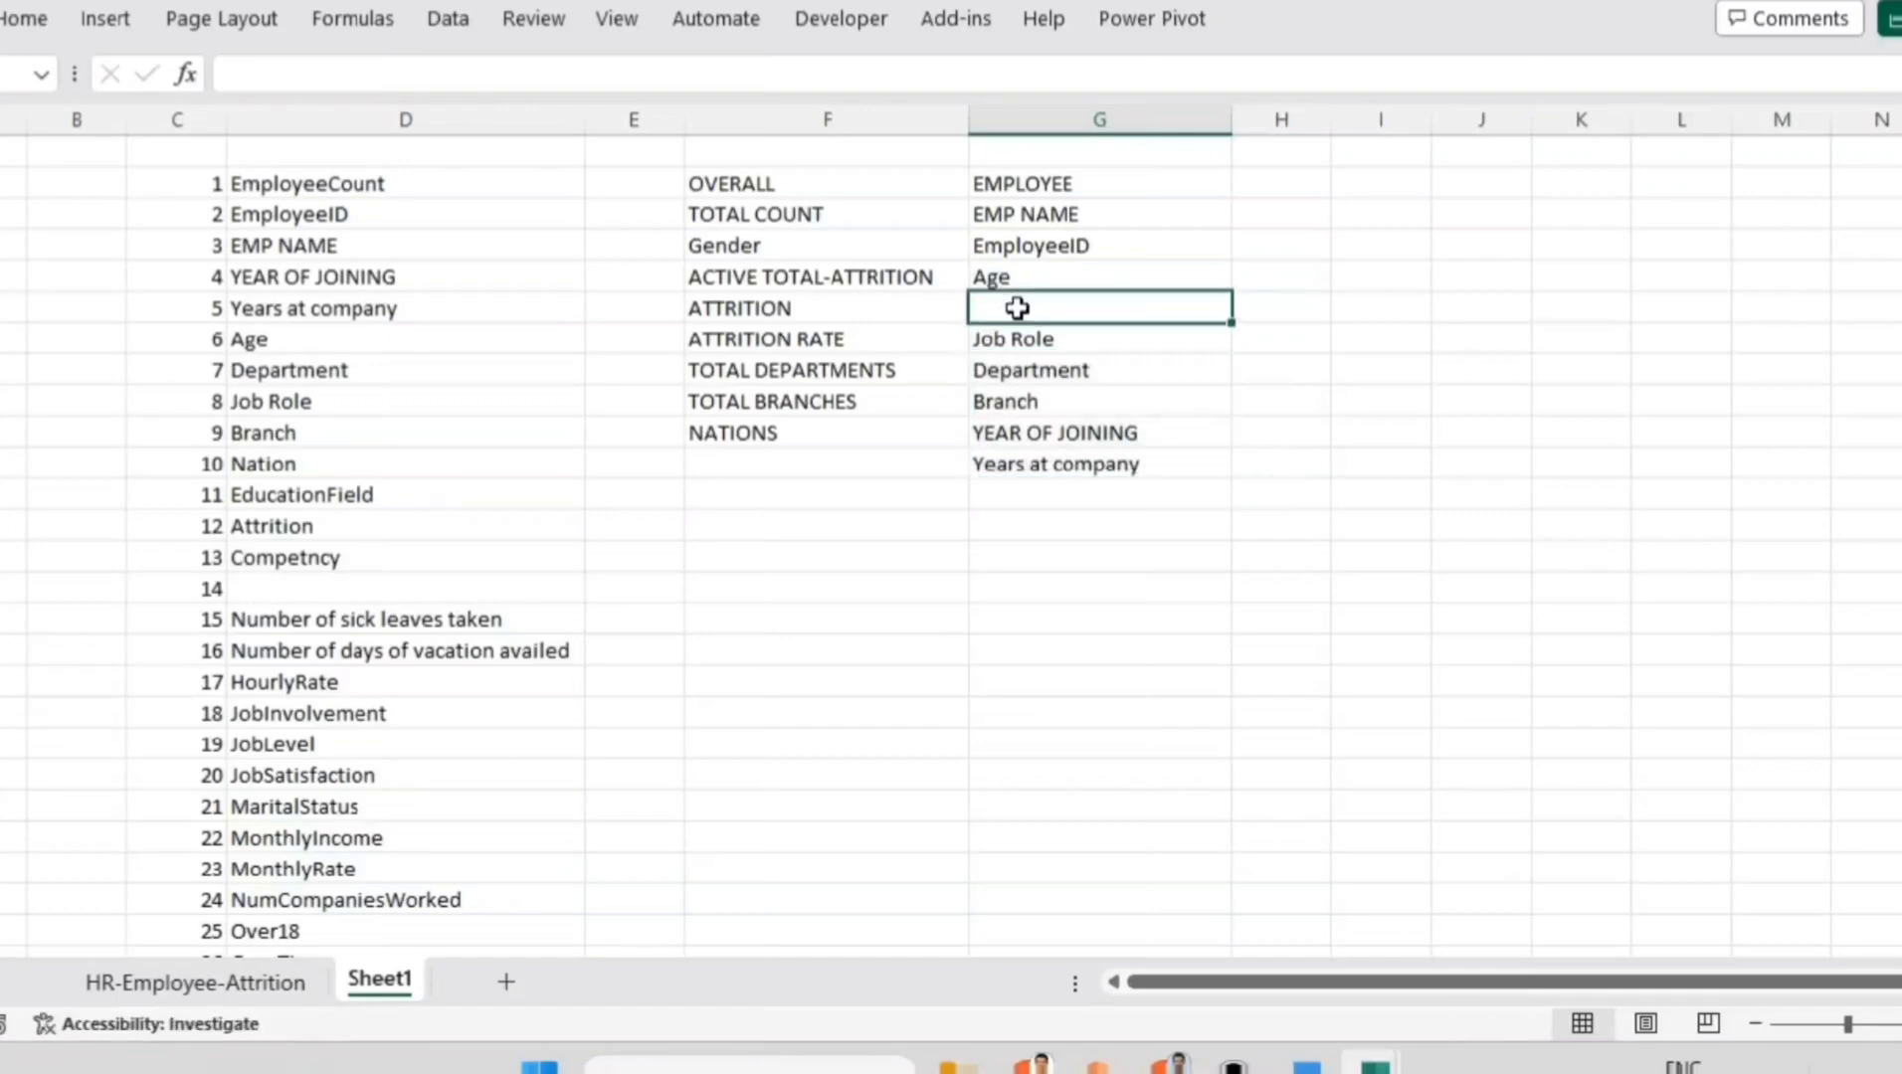
{"action": "type", "text": "M"}
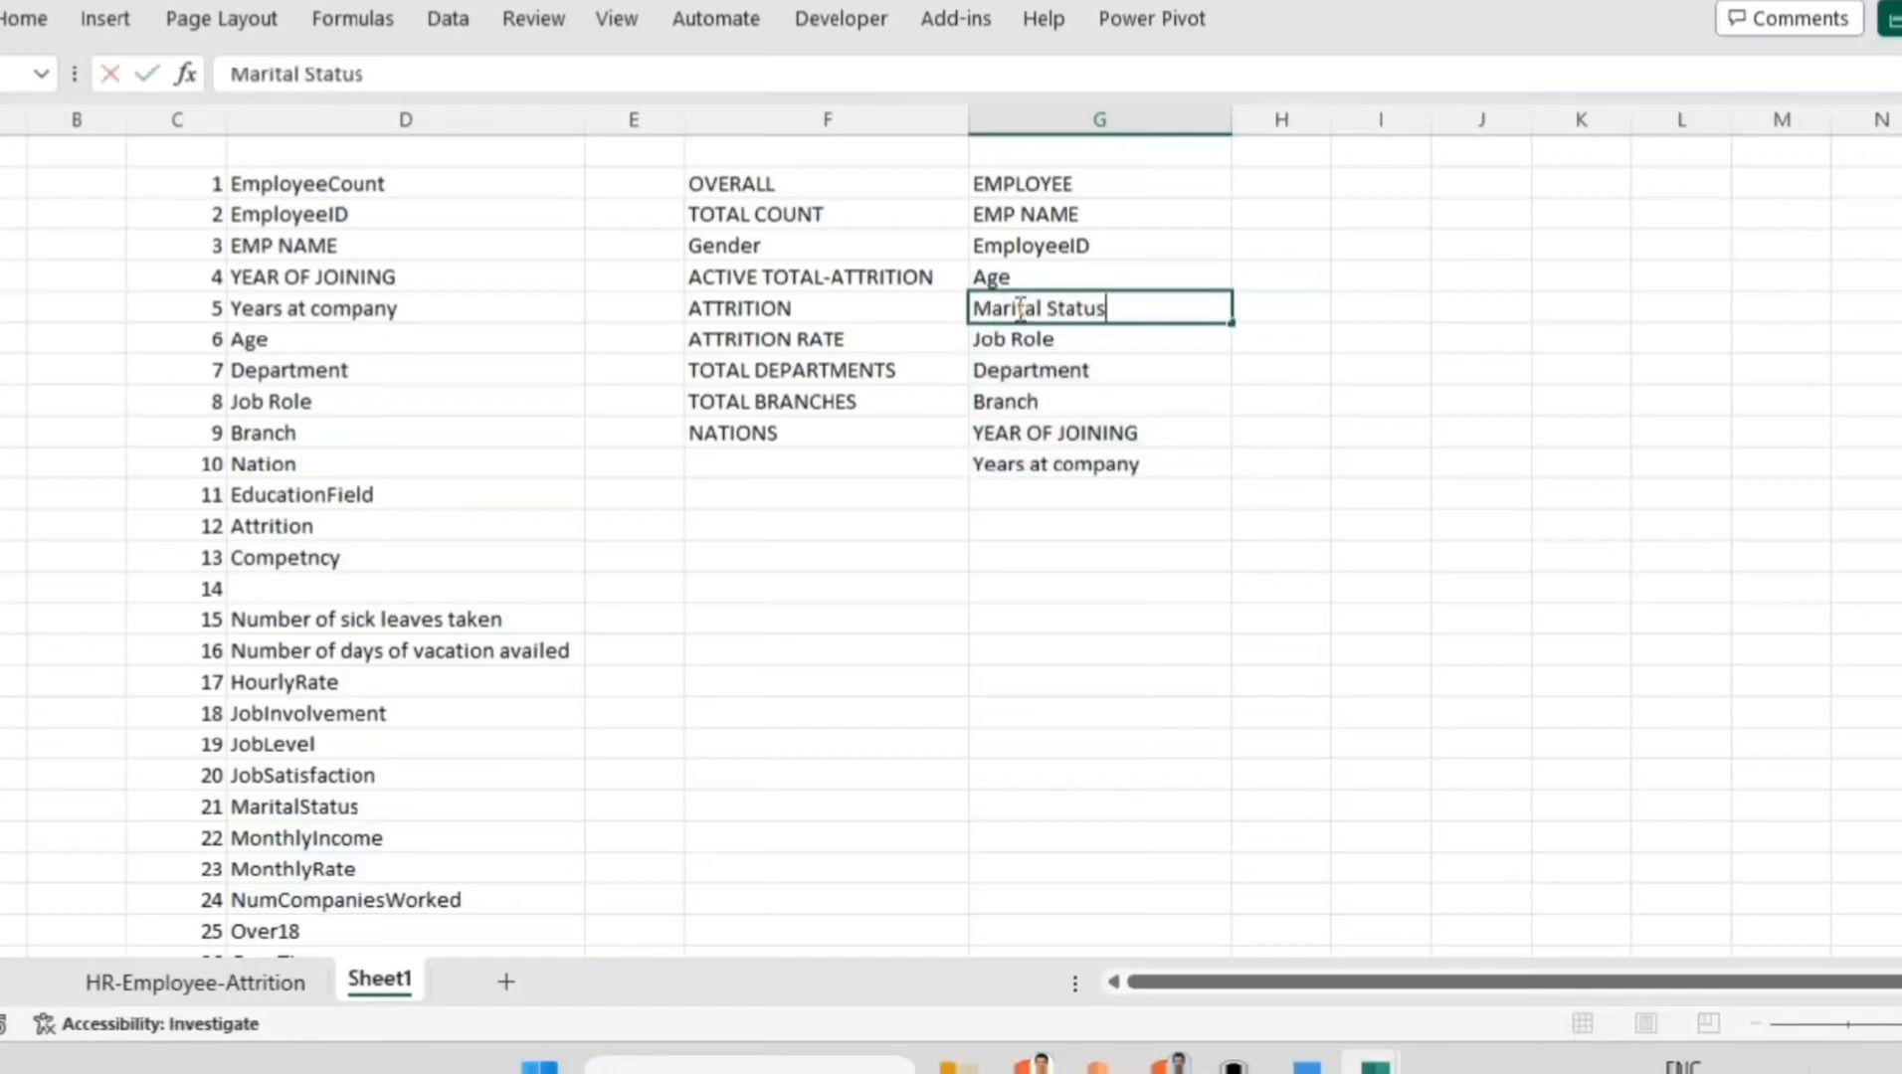
{"action": "type", "text": "arital Status"}
{"action": "left_click", "coordinate": [1117, 372]}
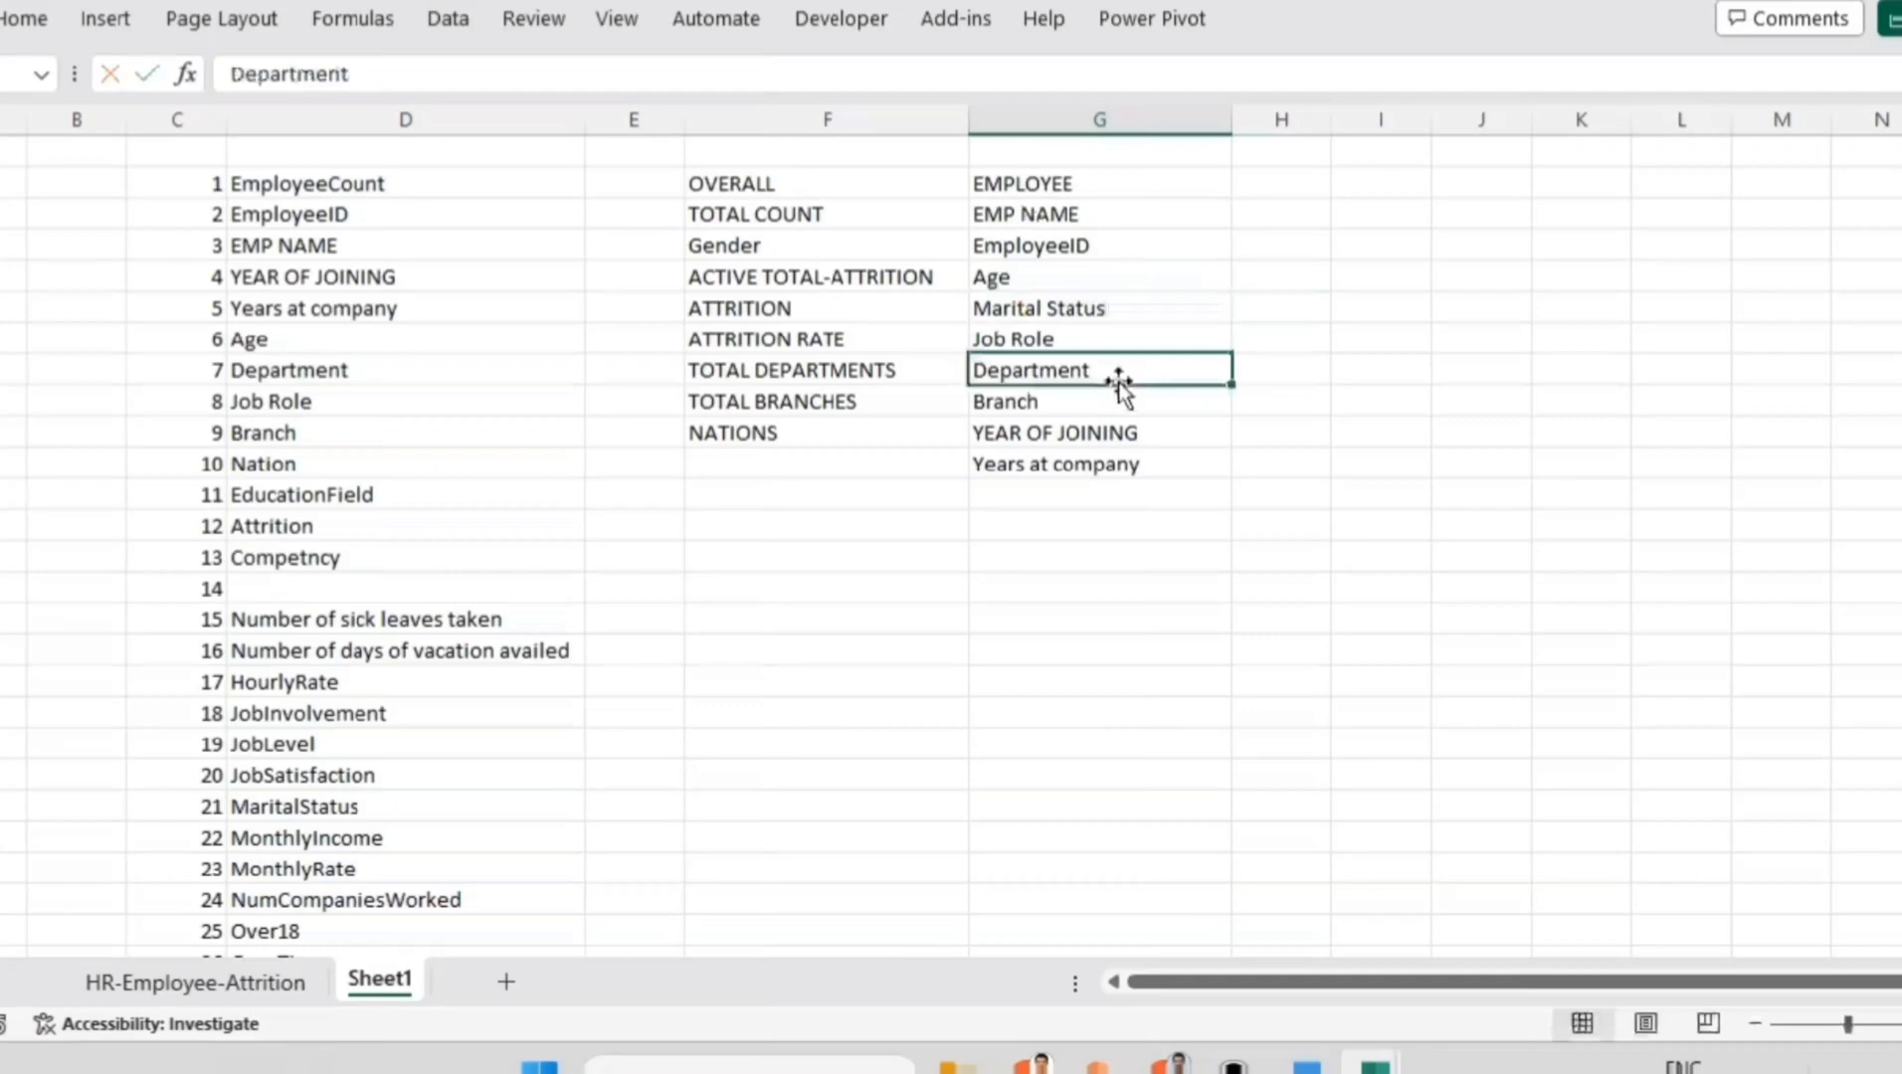
Step: Shift Job Role through Years at company down one row, then undo the shift
{"action": "left_click", "coordinate": [1191, 467]}
{"action": "left_click_drag", "start_coordinate": [1095, 216], "coordinate": [1171, 454]}
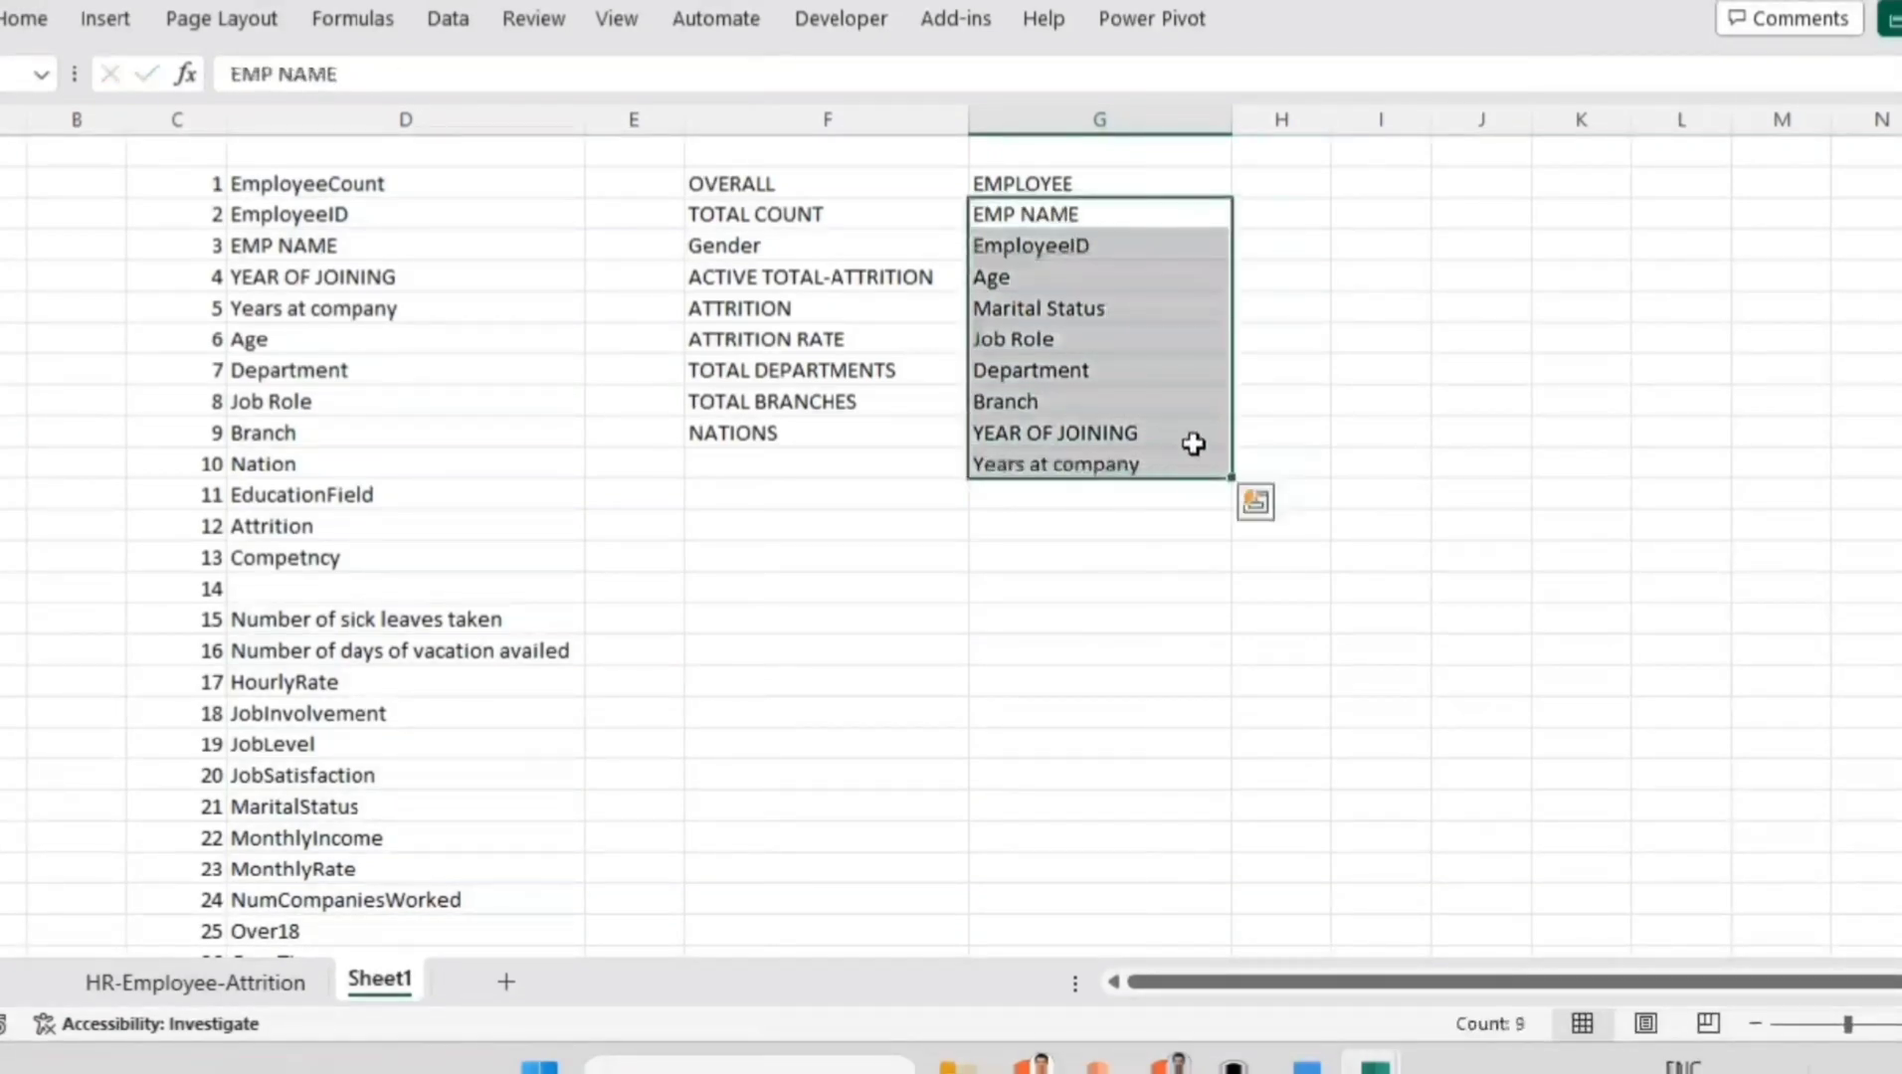
{"action": "left_click", "coordinate": [1056, 338]}
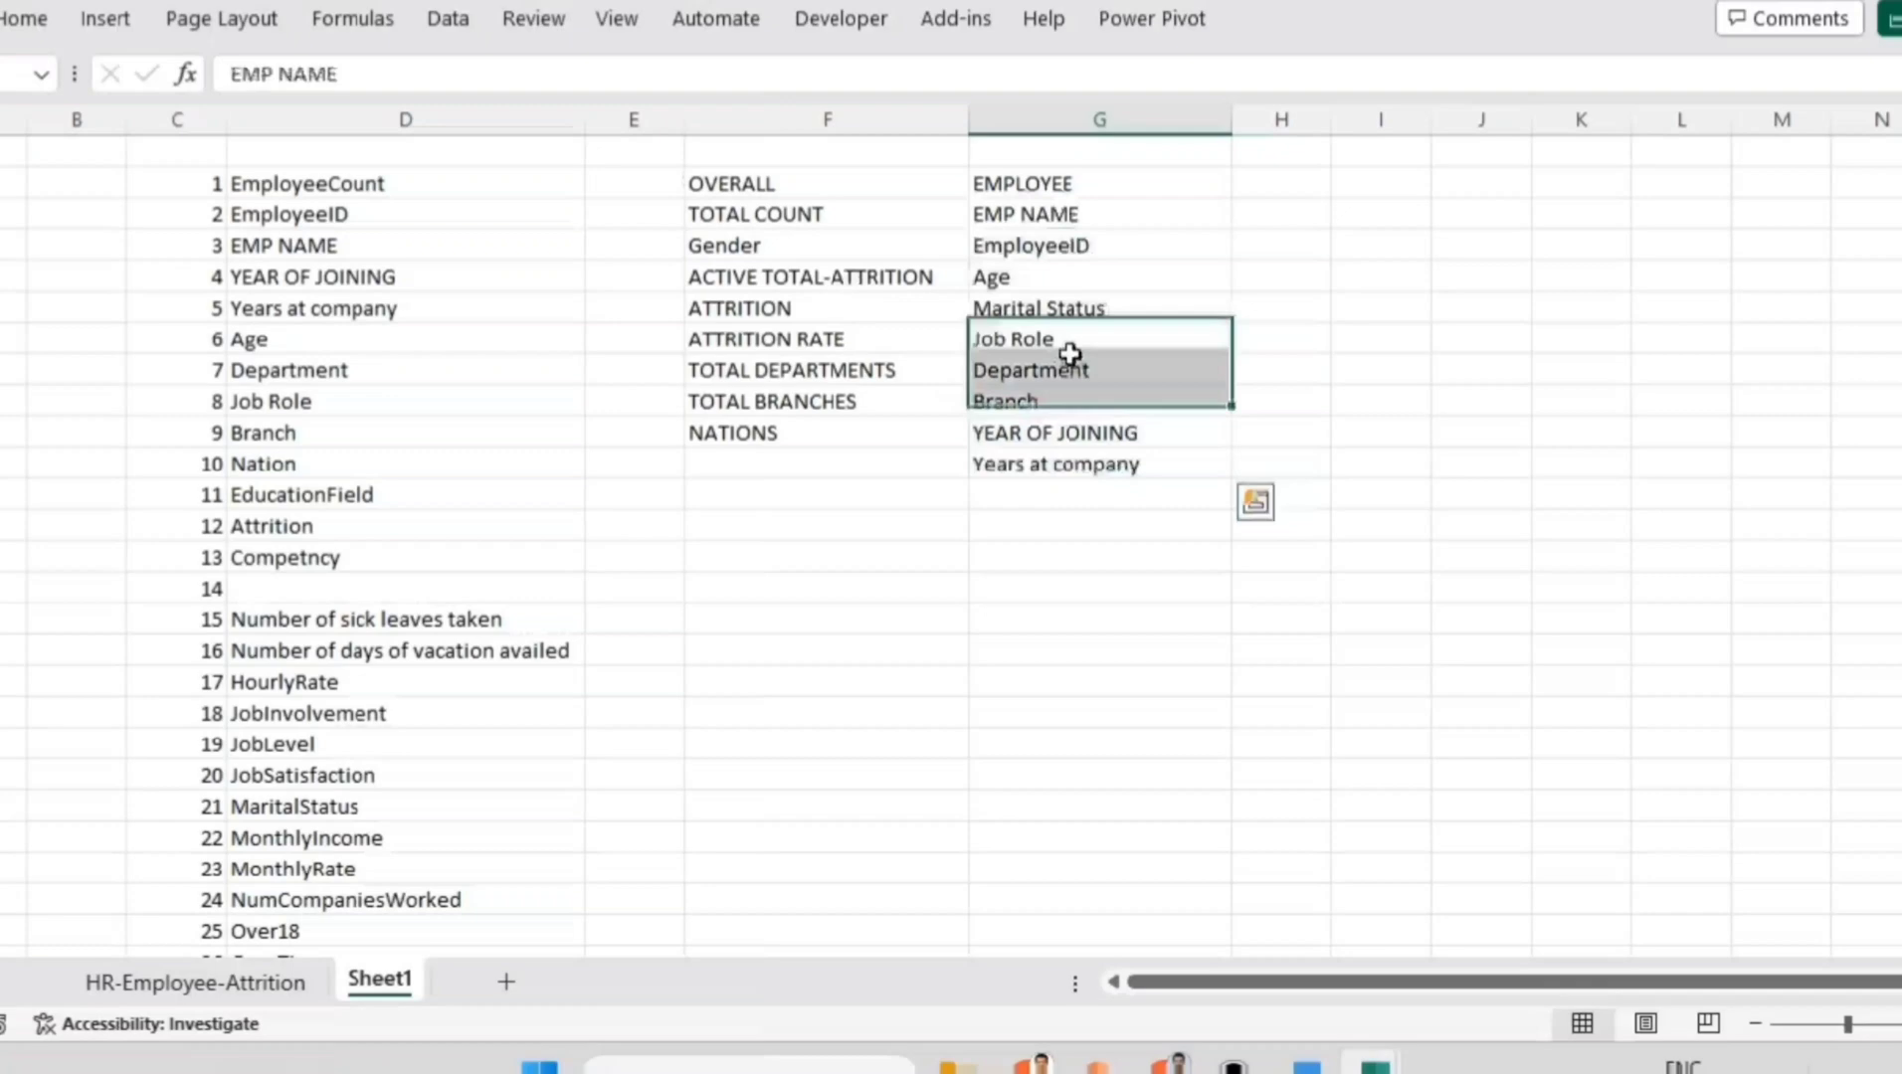
{"action": "left_click_drag", "start_coordinate": [1100, 306], "coordinate": [1094, 398]}
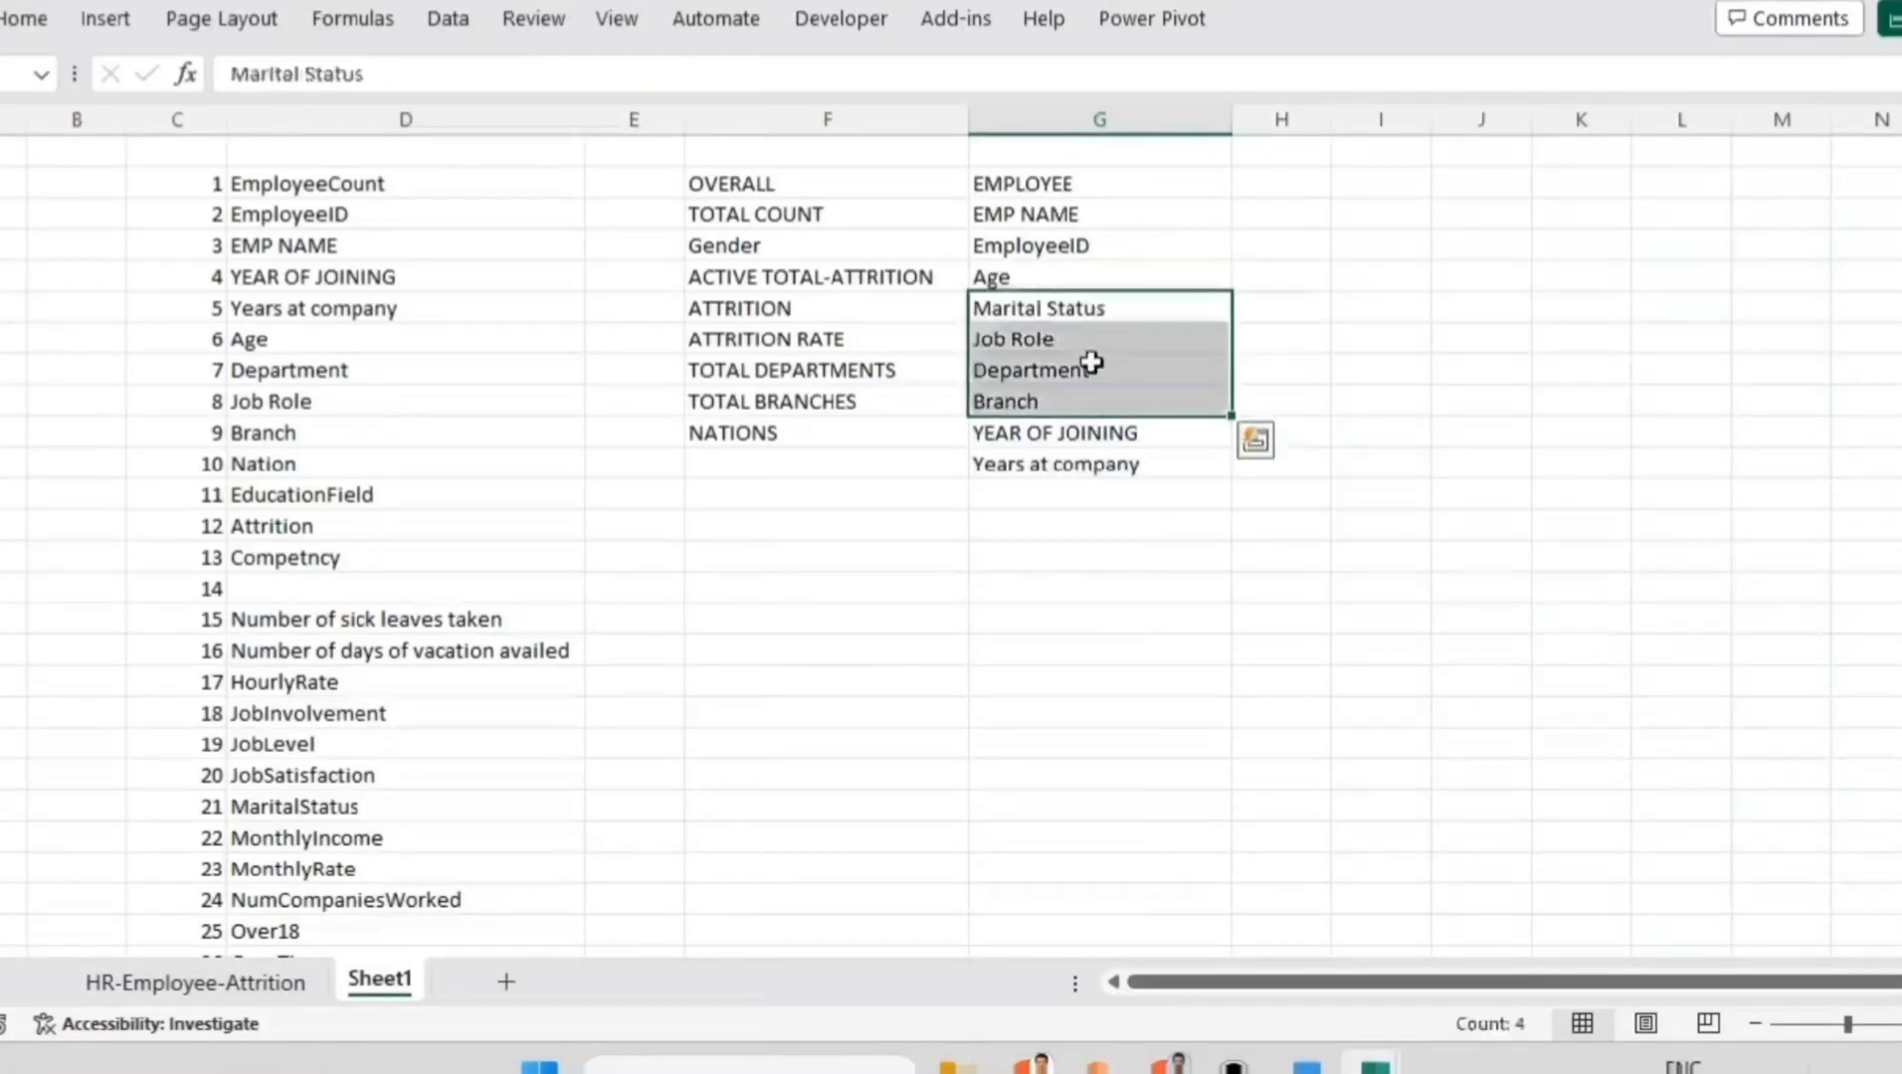
{"action": "left_click", "coordinate": [1114, 468]}
{"action": "key", "text": "shift+Up"}
{"action": "key", "text": "shift+Up"}
{"action": "key", "text": "shift+Up"}
{"action": "key", "text": "shift+Up"}
{"action": "left_click_drag", "start_coordinate": [1114, 475], "coordinate": [1114, 507]}
{"action": "left_click", "coordinate": [1009, 336]}
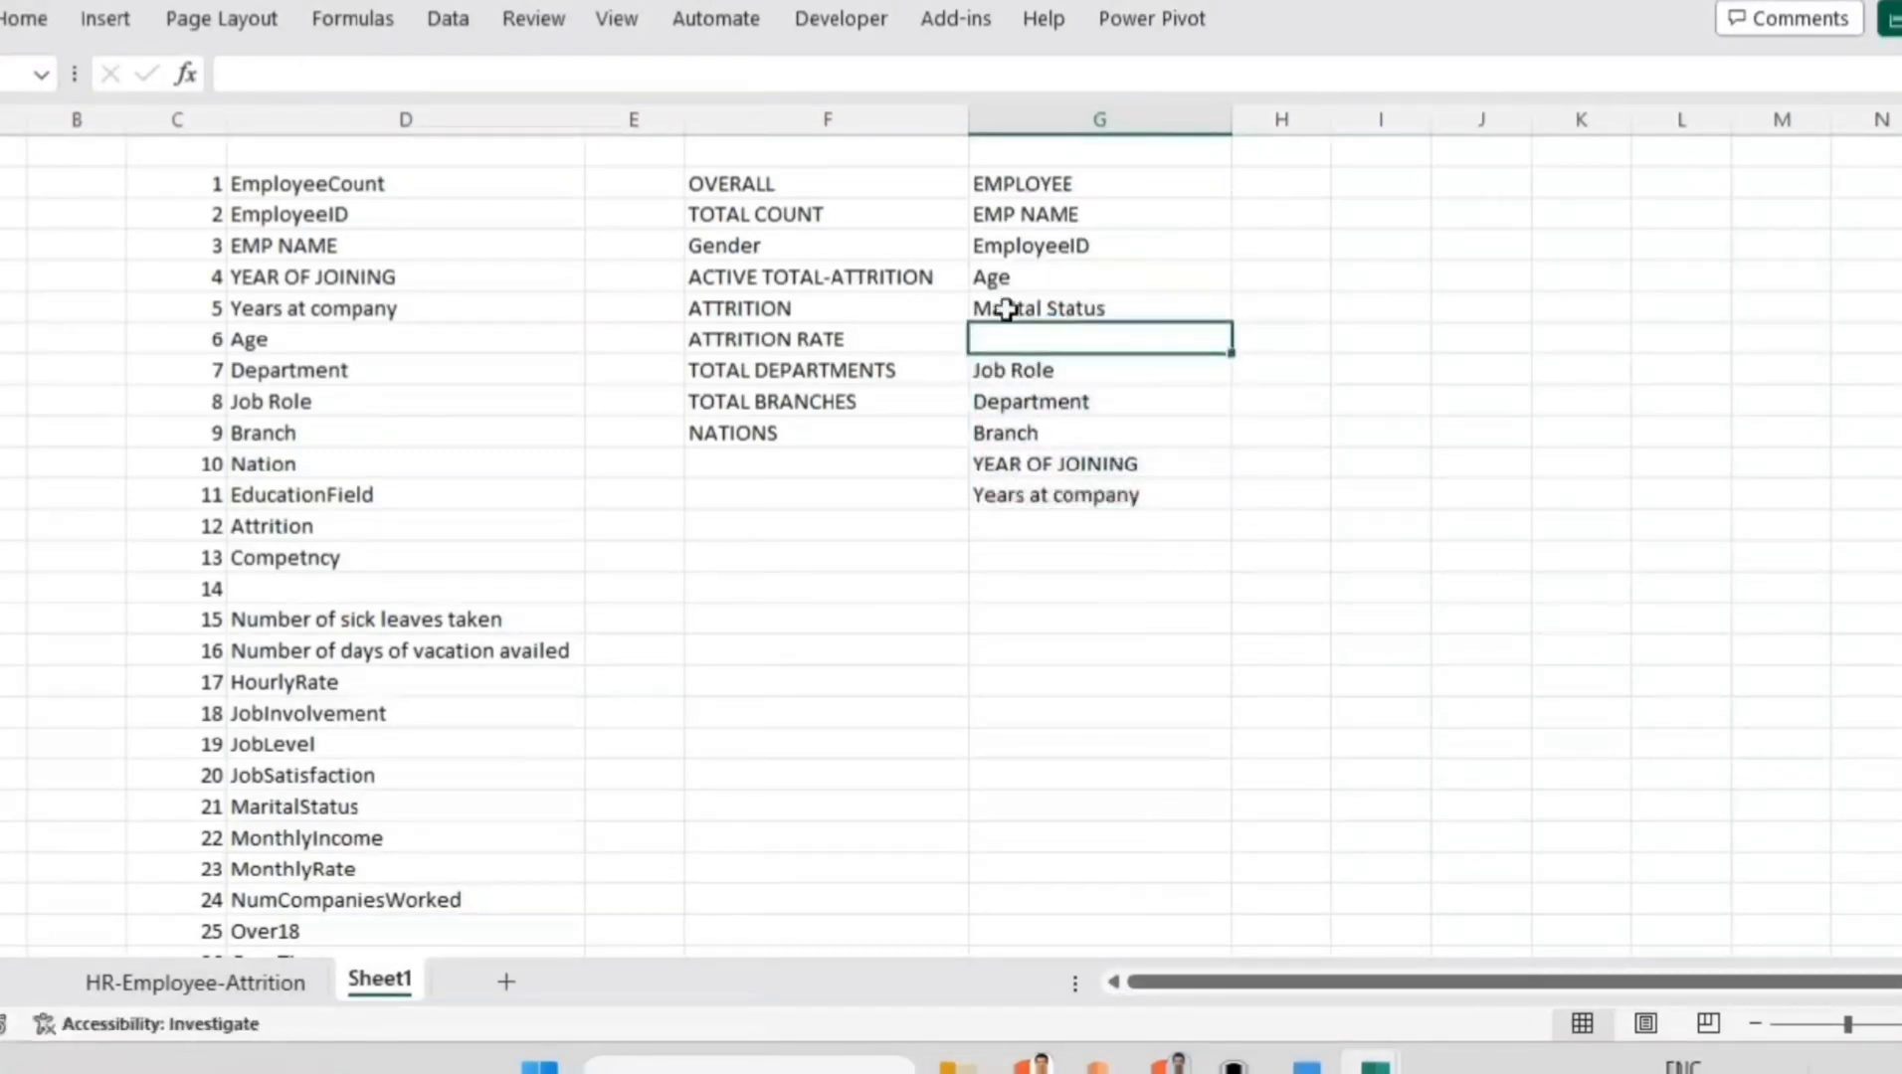
{"action": "key", "text": "ctrl+z"}
Step: Clear a stray Department entry and select the sick-leave and vacation items in column D
{"action": "left_click", "coordinate": [1289, 244]}
{"action": "left_click", "coordinate": [1295, 203]}
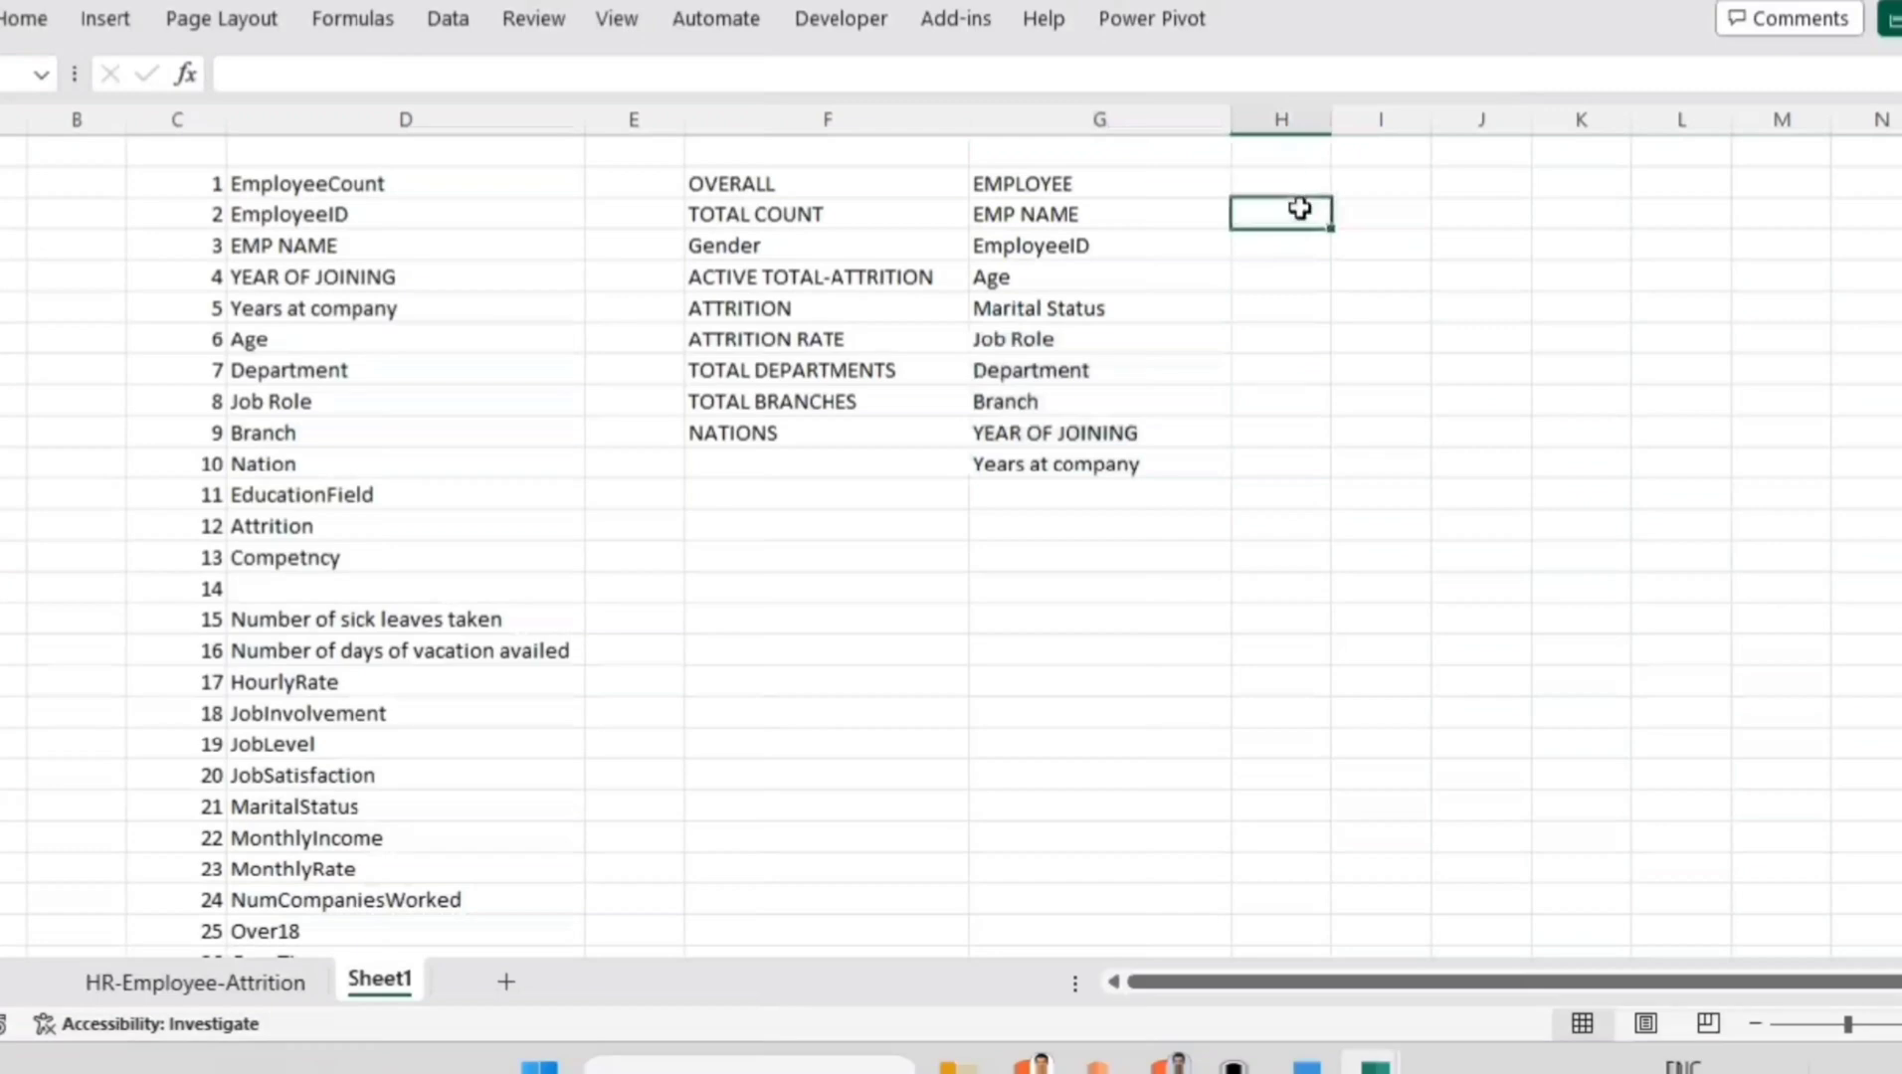
{"action": "left_click", "coordinate": [1265, 494]}
{"action": "left_click", "coordinate": [1069, 492]}
{"action": "type", "text": "D"}
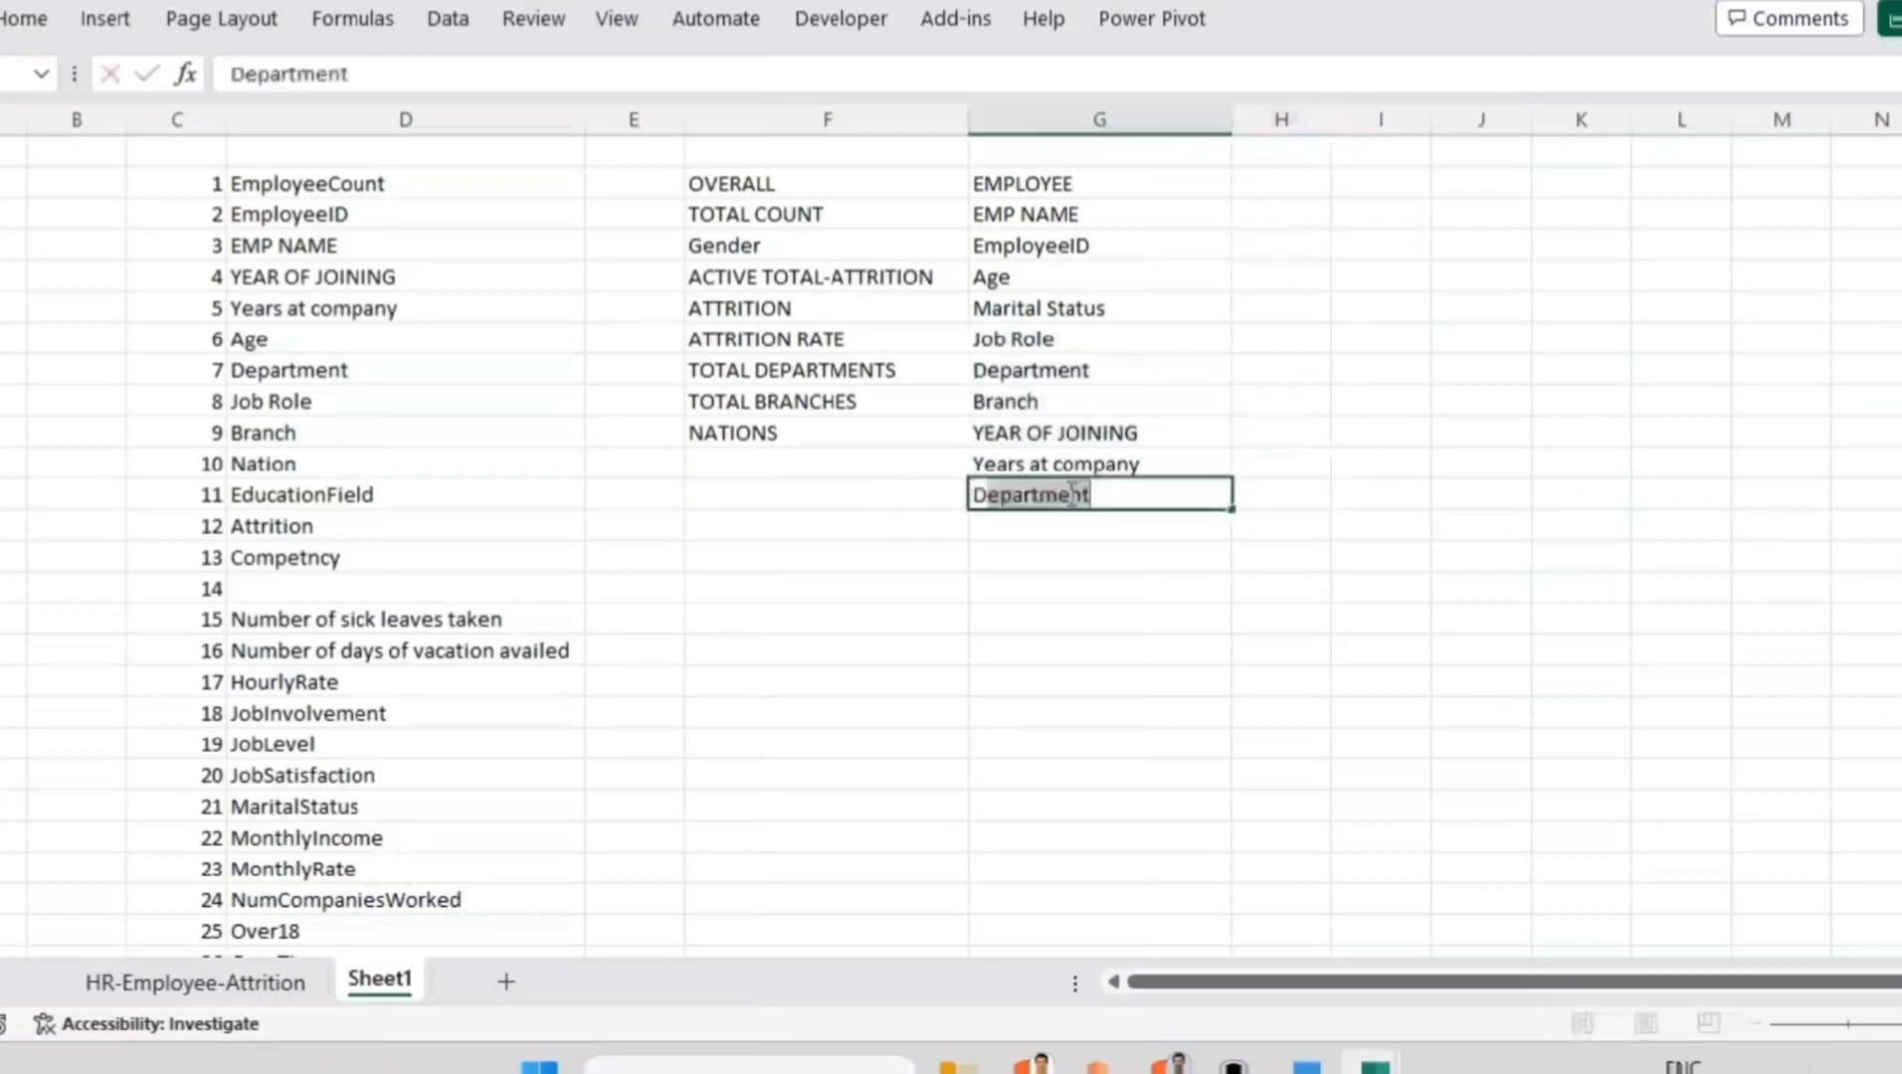
{"action": "key", "text": "BackSpace"}
{"action": "key", "text": "BackSpace"}
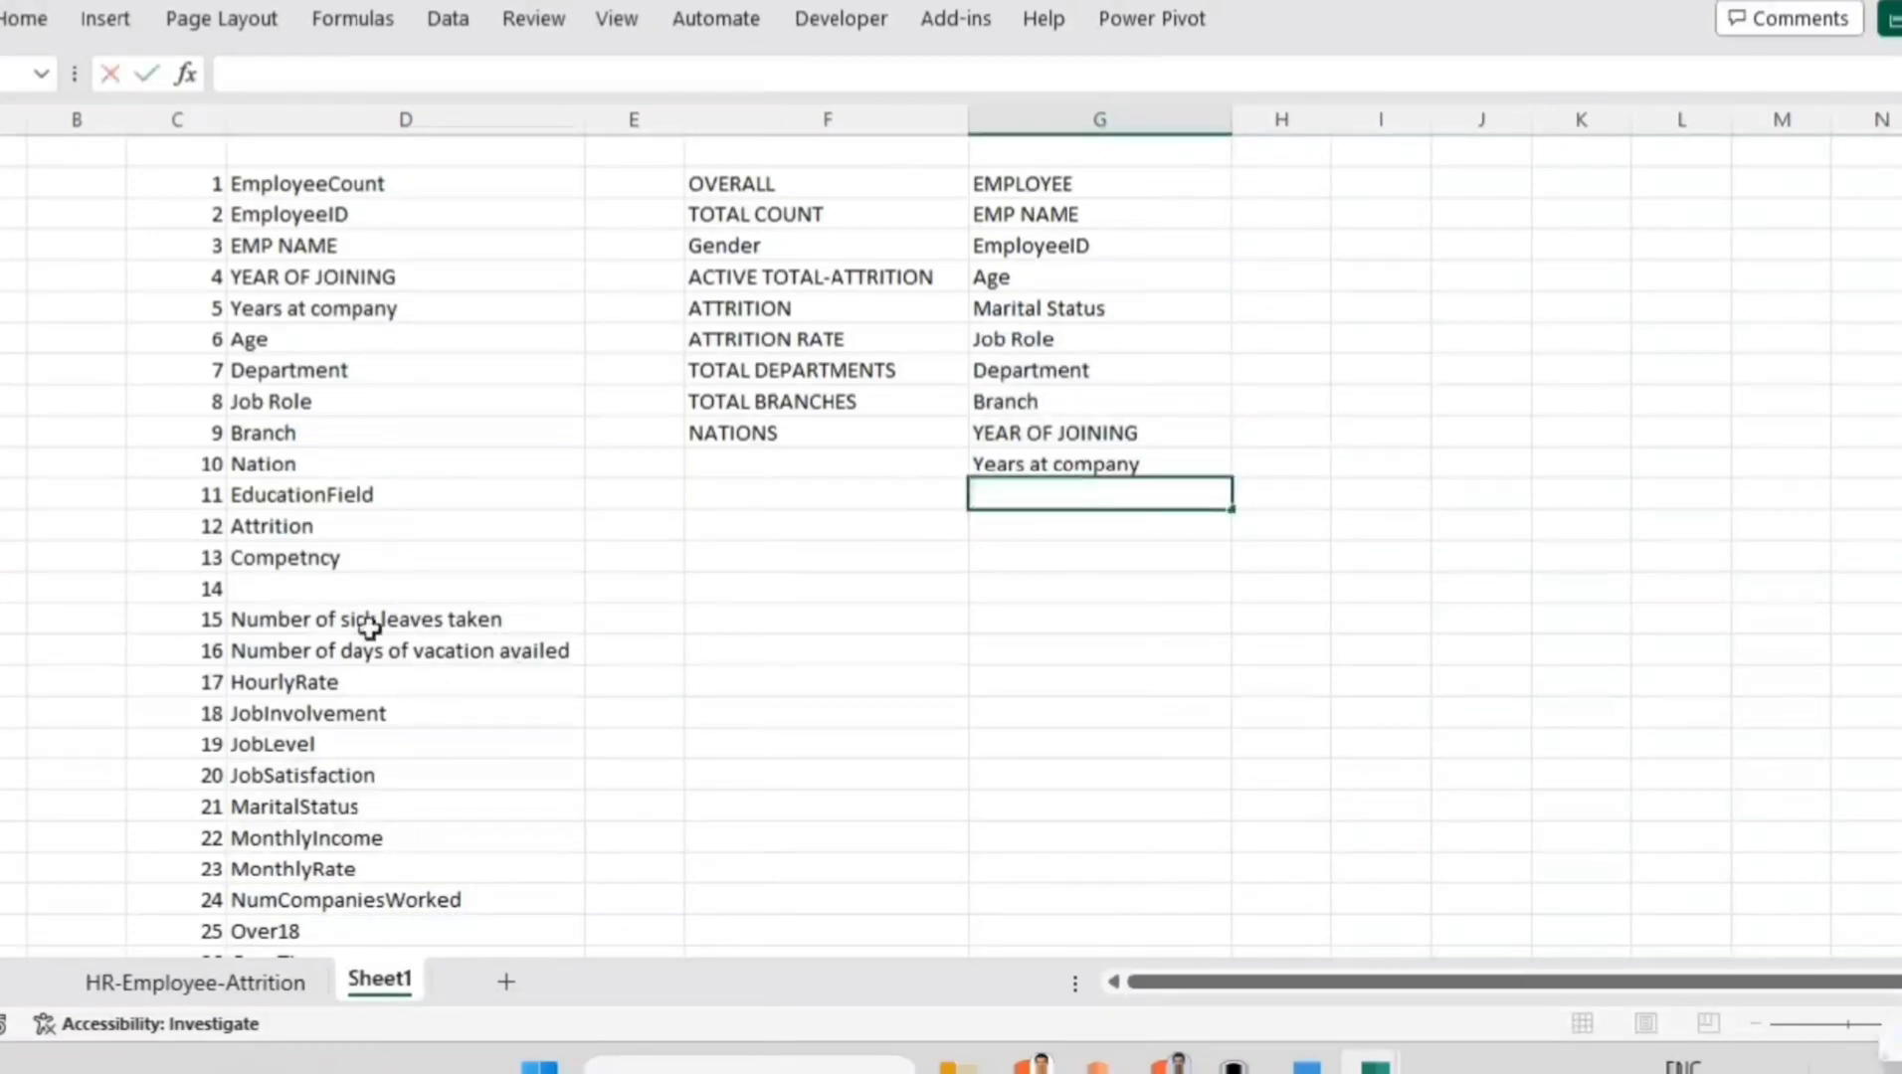
{"action": "left_click_drag", "start_coordinate": [456, 620], "coordinate": [1155, 565]}
Step: Move MonthlyRate into the EMPLOYEE list below Years at company
{"action": "left_click", "coordinate": [419, 831]}
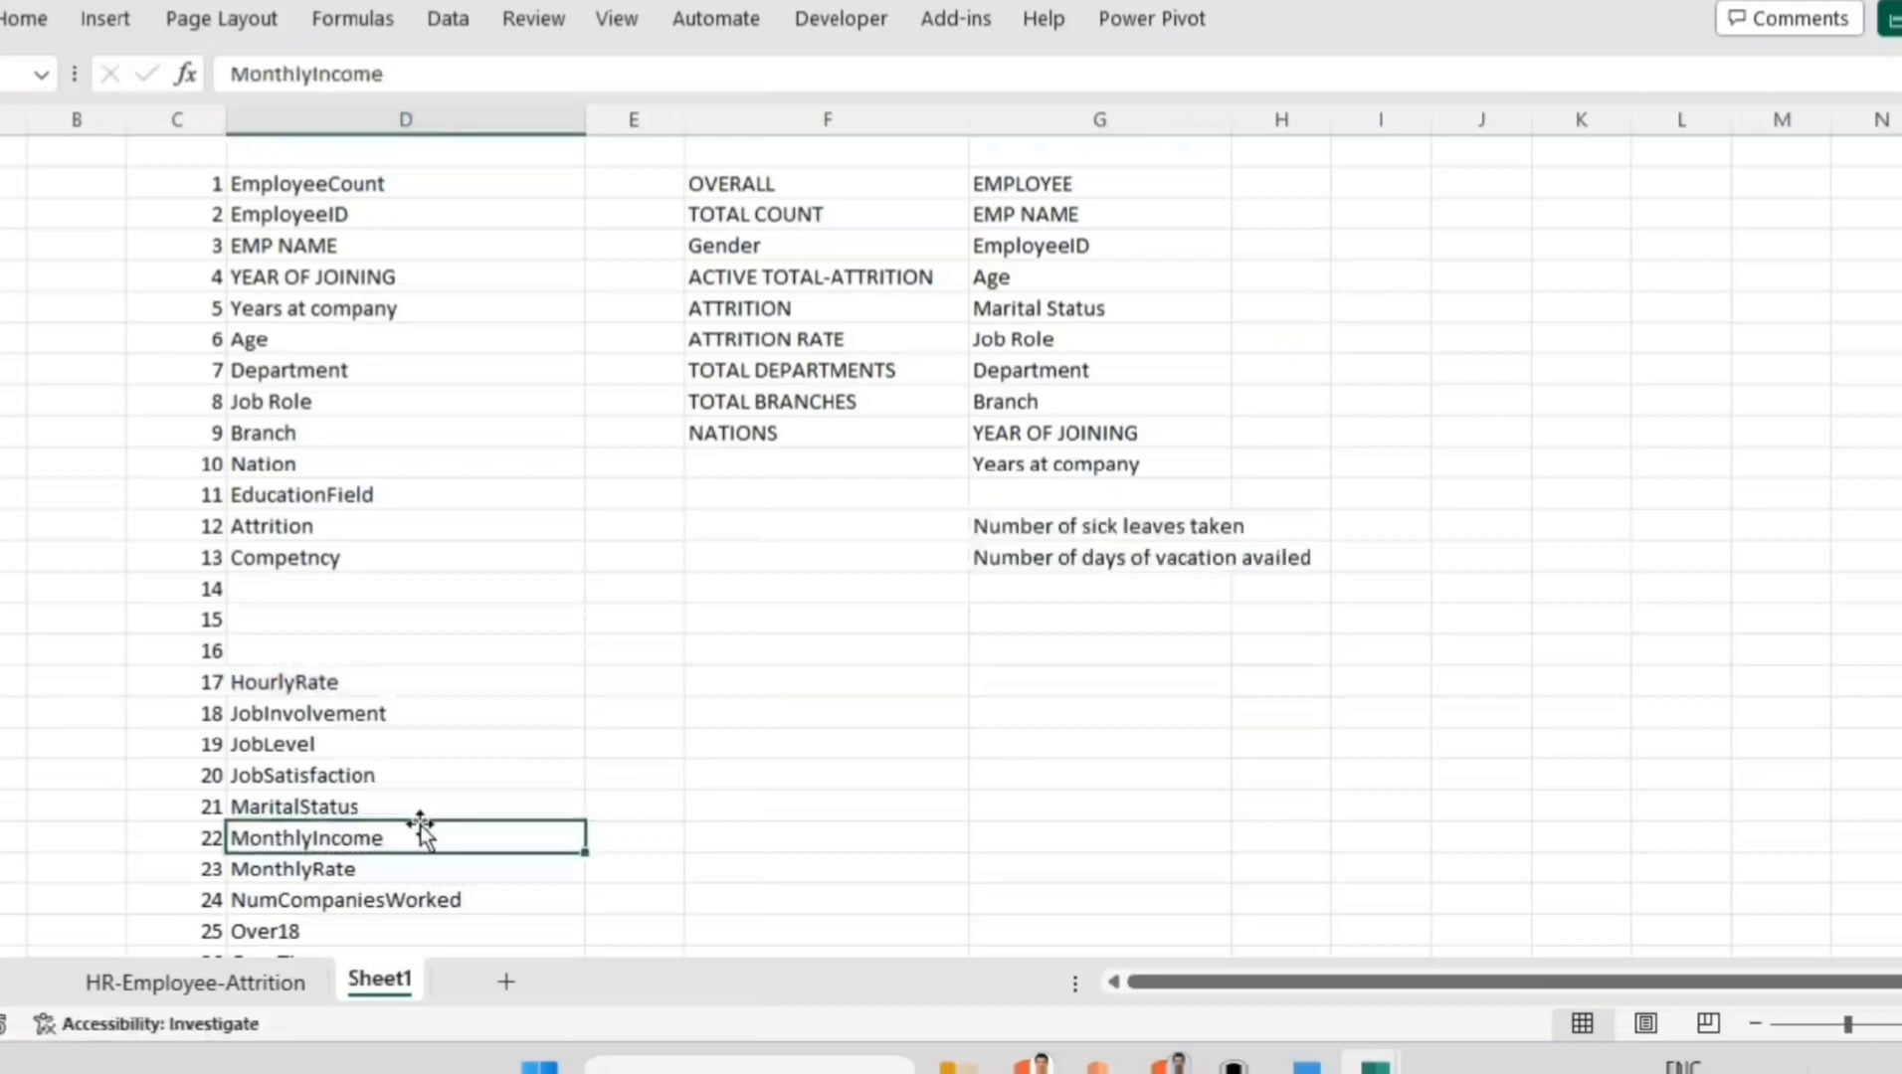
{"action": "mouse_move", "coordinate": [420, 830]}
{"action": "left_mouse_down"}
{"action": "mouse_move", "coordinate": [1134, 494]}
{"action": "mouse_move", "coordinate": [1176, 494]}
{"action": "mouse_move", "coordinate": [451, 841]}
{"action": "mouse_move", "coordinate": [1201, 492]}
{"action": "mouse_move", "coordinate": [466, 806]}
{"action": "mouse_move", "coordinate": [428, 857]}
{"action": "left_mouse_up"}
{"action": "left_click", "coordinate": [424, 857]}
{"action": "scroll", "coordinate": [534, 777], "scroll_direction": "down", "scroll_amount": 3}
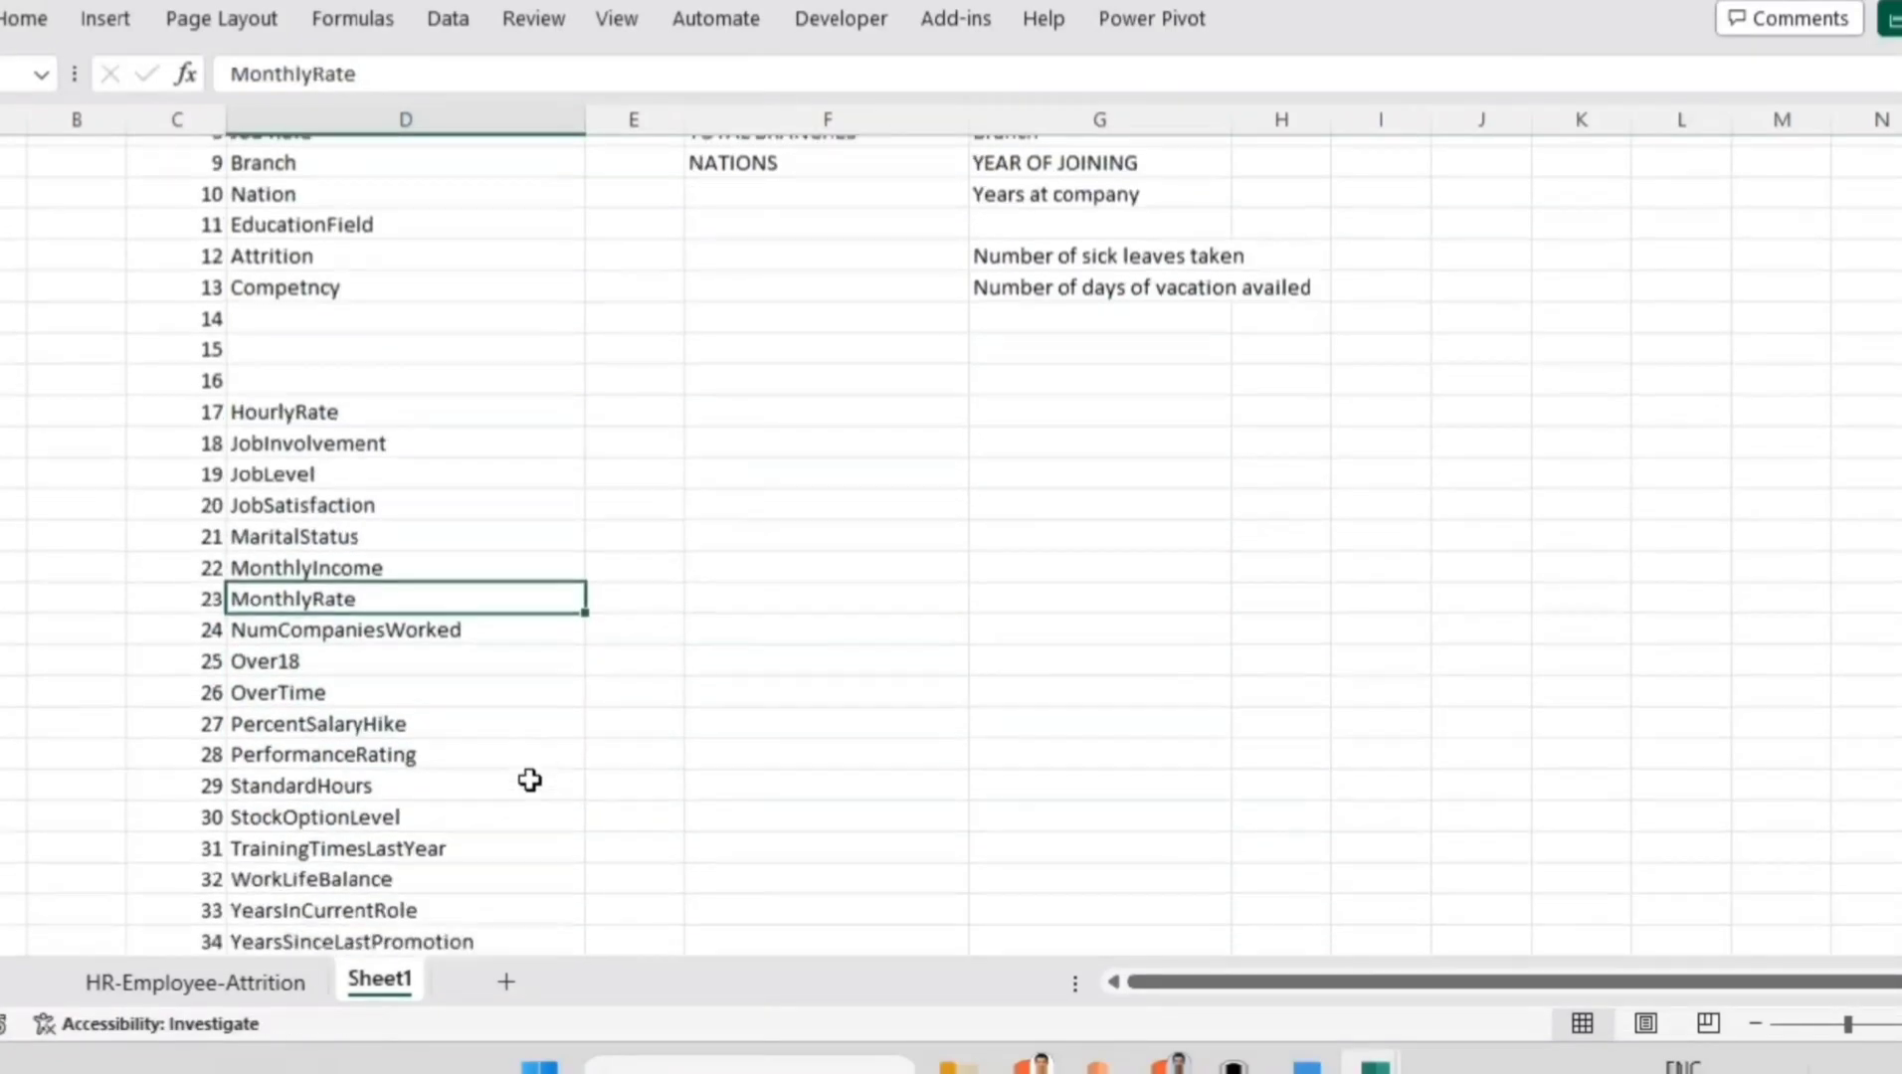
{"action": "scroll", "coordinate": [517, 786], "scroll_direction": "down", "scroll_amount": 2}
{"action": "scroll", "coordinate": [509, 793], "scroll_direction": "up", "scroll_amount": 2}
{"action": "left_click_drag", "start_coordinate": [552, 577], "coordinate": [1153, 208]}
{"action": "left_click", "coordinate": [1156, 254]}
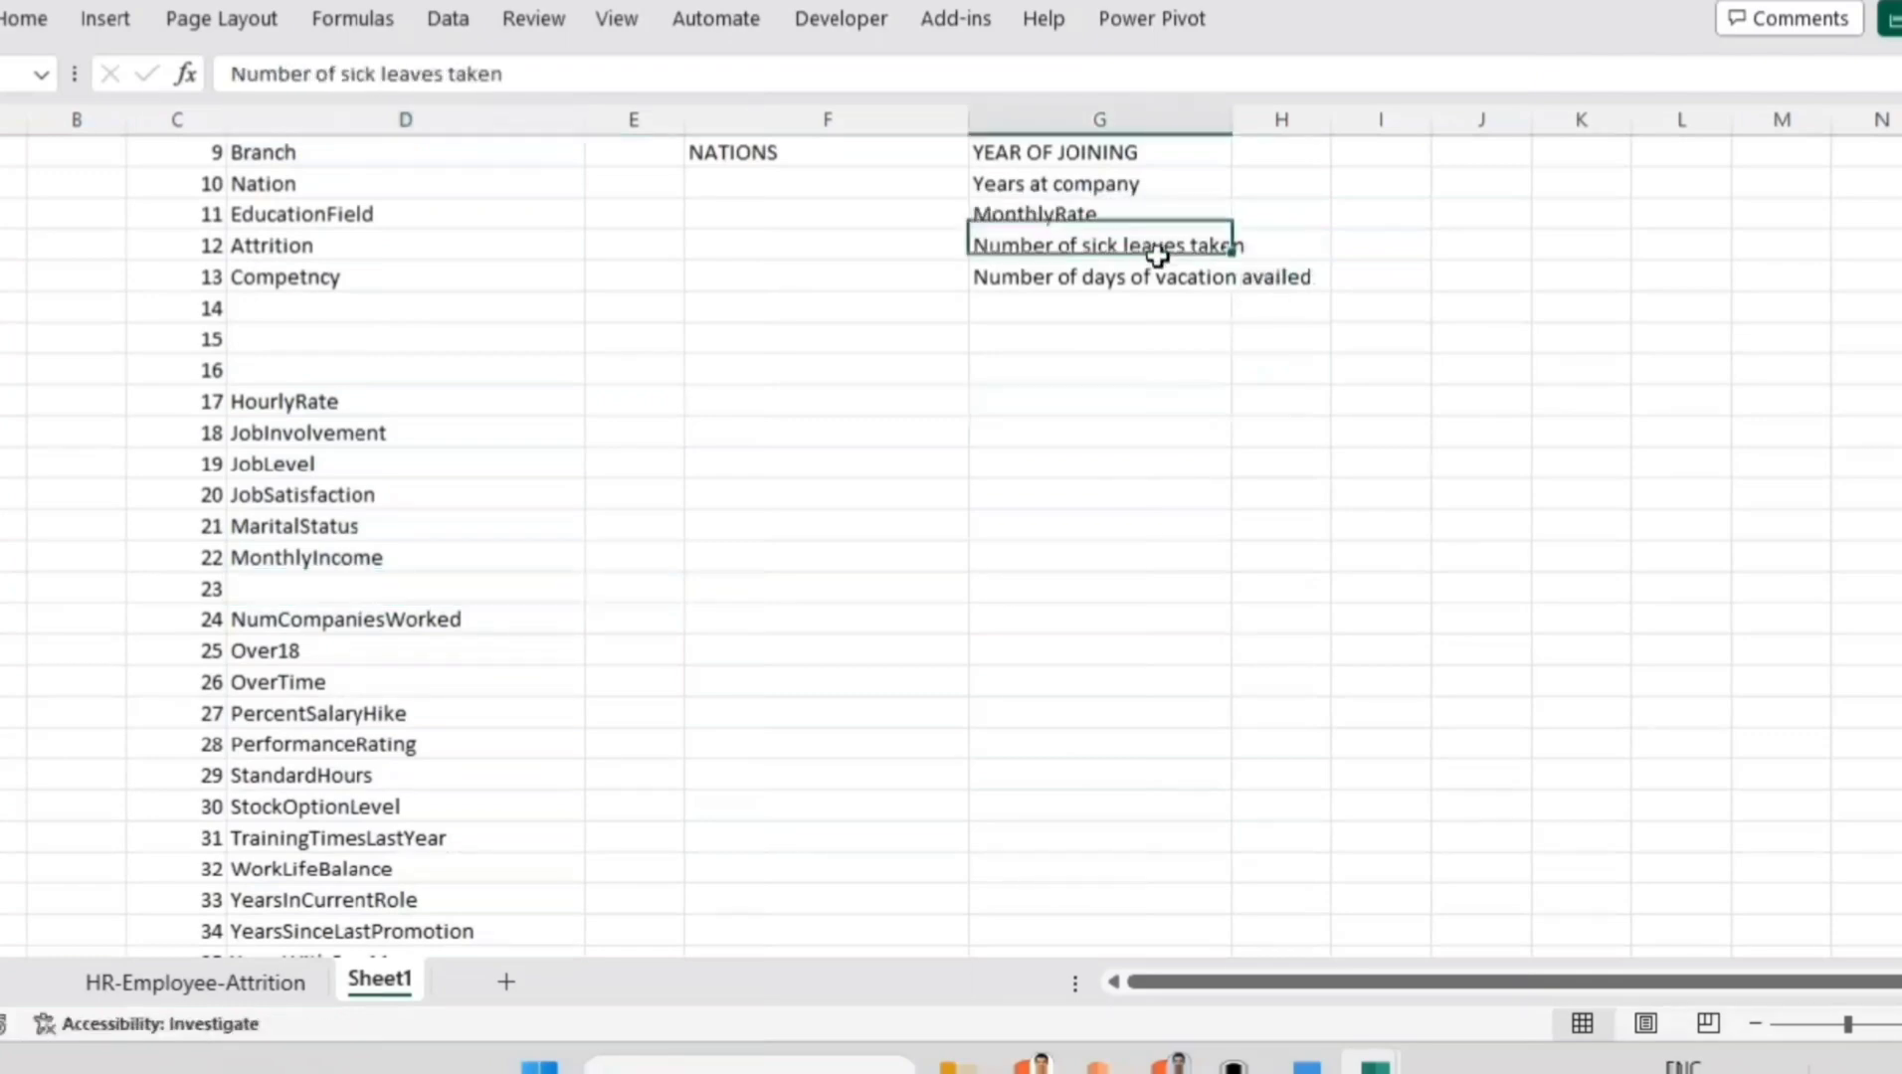
Step: Move PerformanceRating, JobInvolvement, JobLevel, JobSatisfaction and WorkLifeBalance into the EMPLOYEE list
{"action": "left_click", "coordinate": [1114, 280]}
{"action": "left_click_drag", "start_coordinate": [459, 691], "coordinate": [1104, 348]}
{"action": "left_click", "coordinate": [438, 744]}
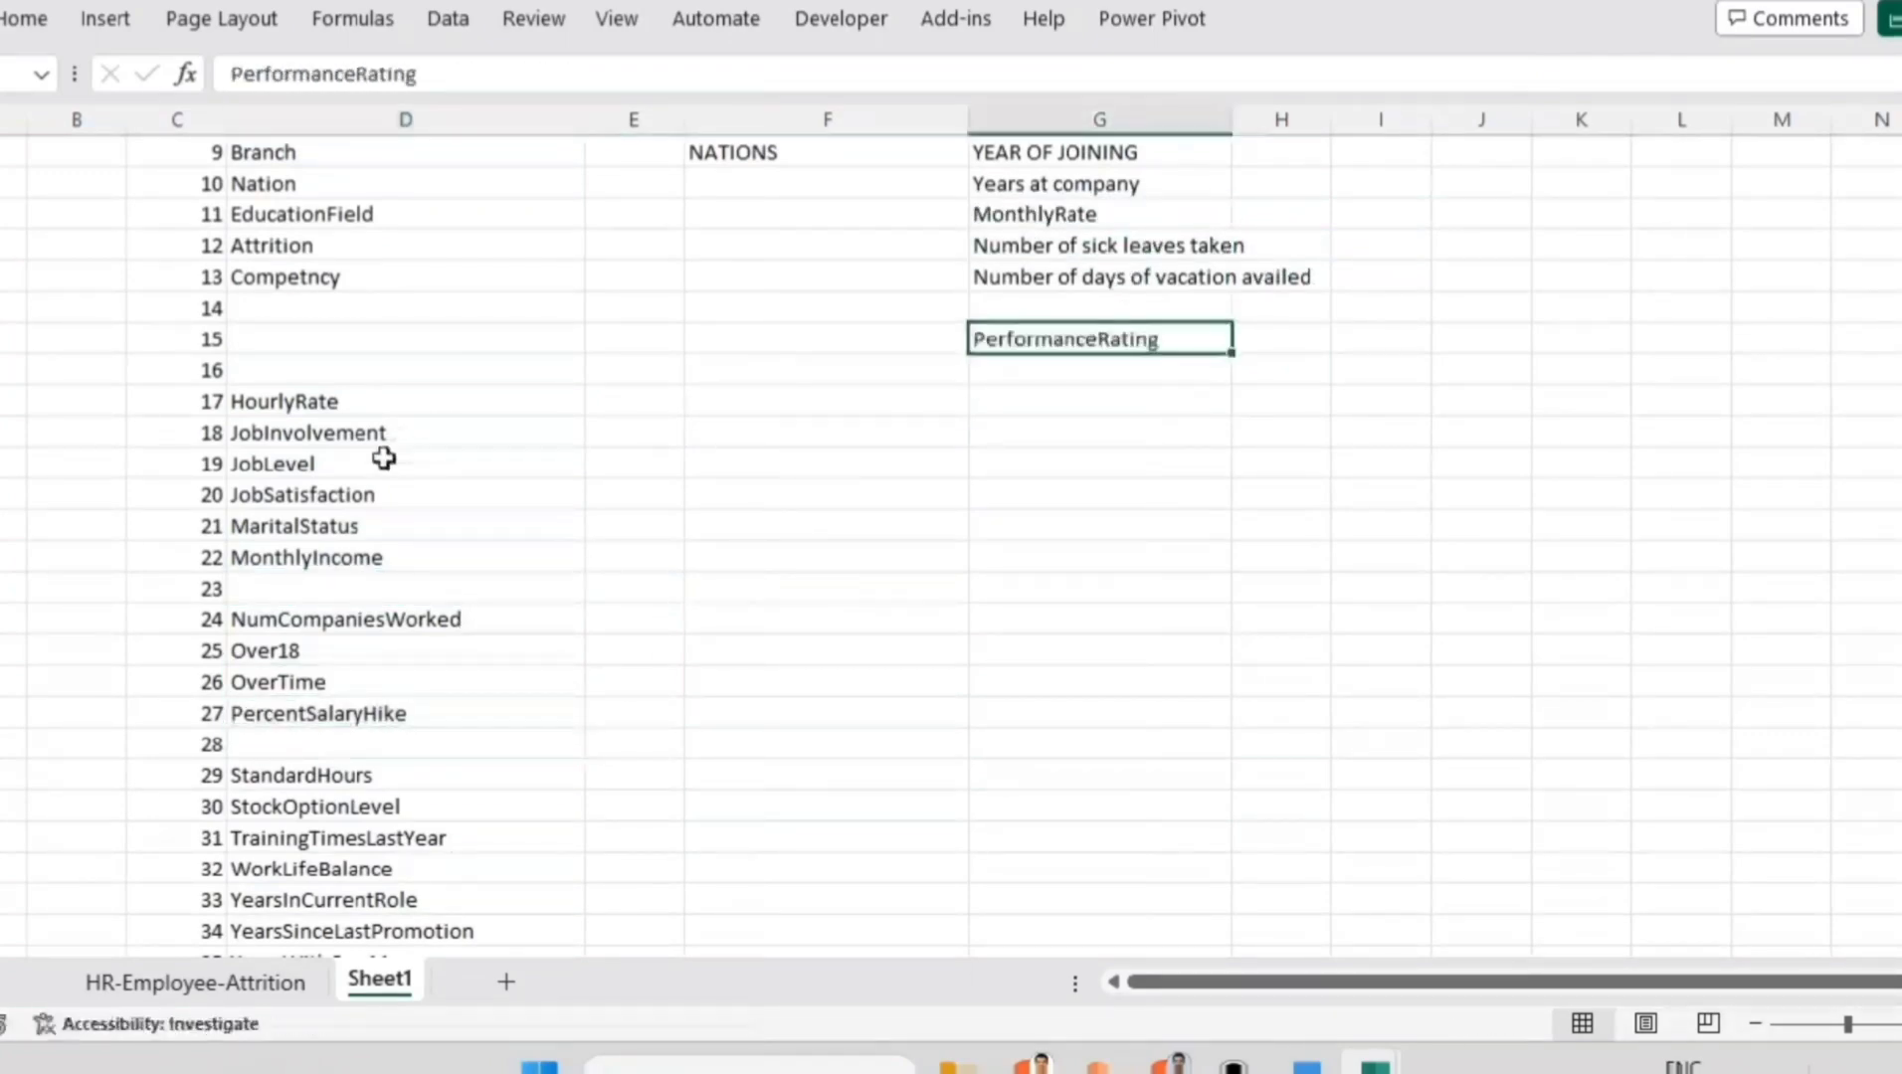
{"action": "left_click_drag", "start_coordinate": [378, 433], "coordinate": [416, 494]}
{"action": "left_click_drag", "start_coordinate": [428, 416], "coordinate": [1179, 356]}
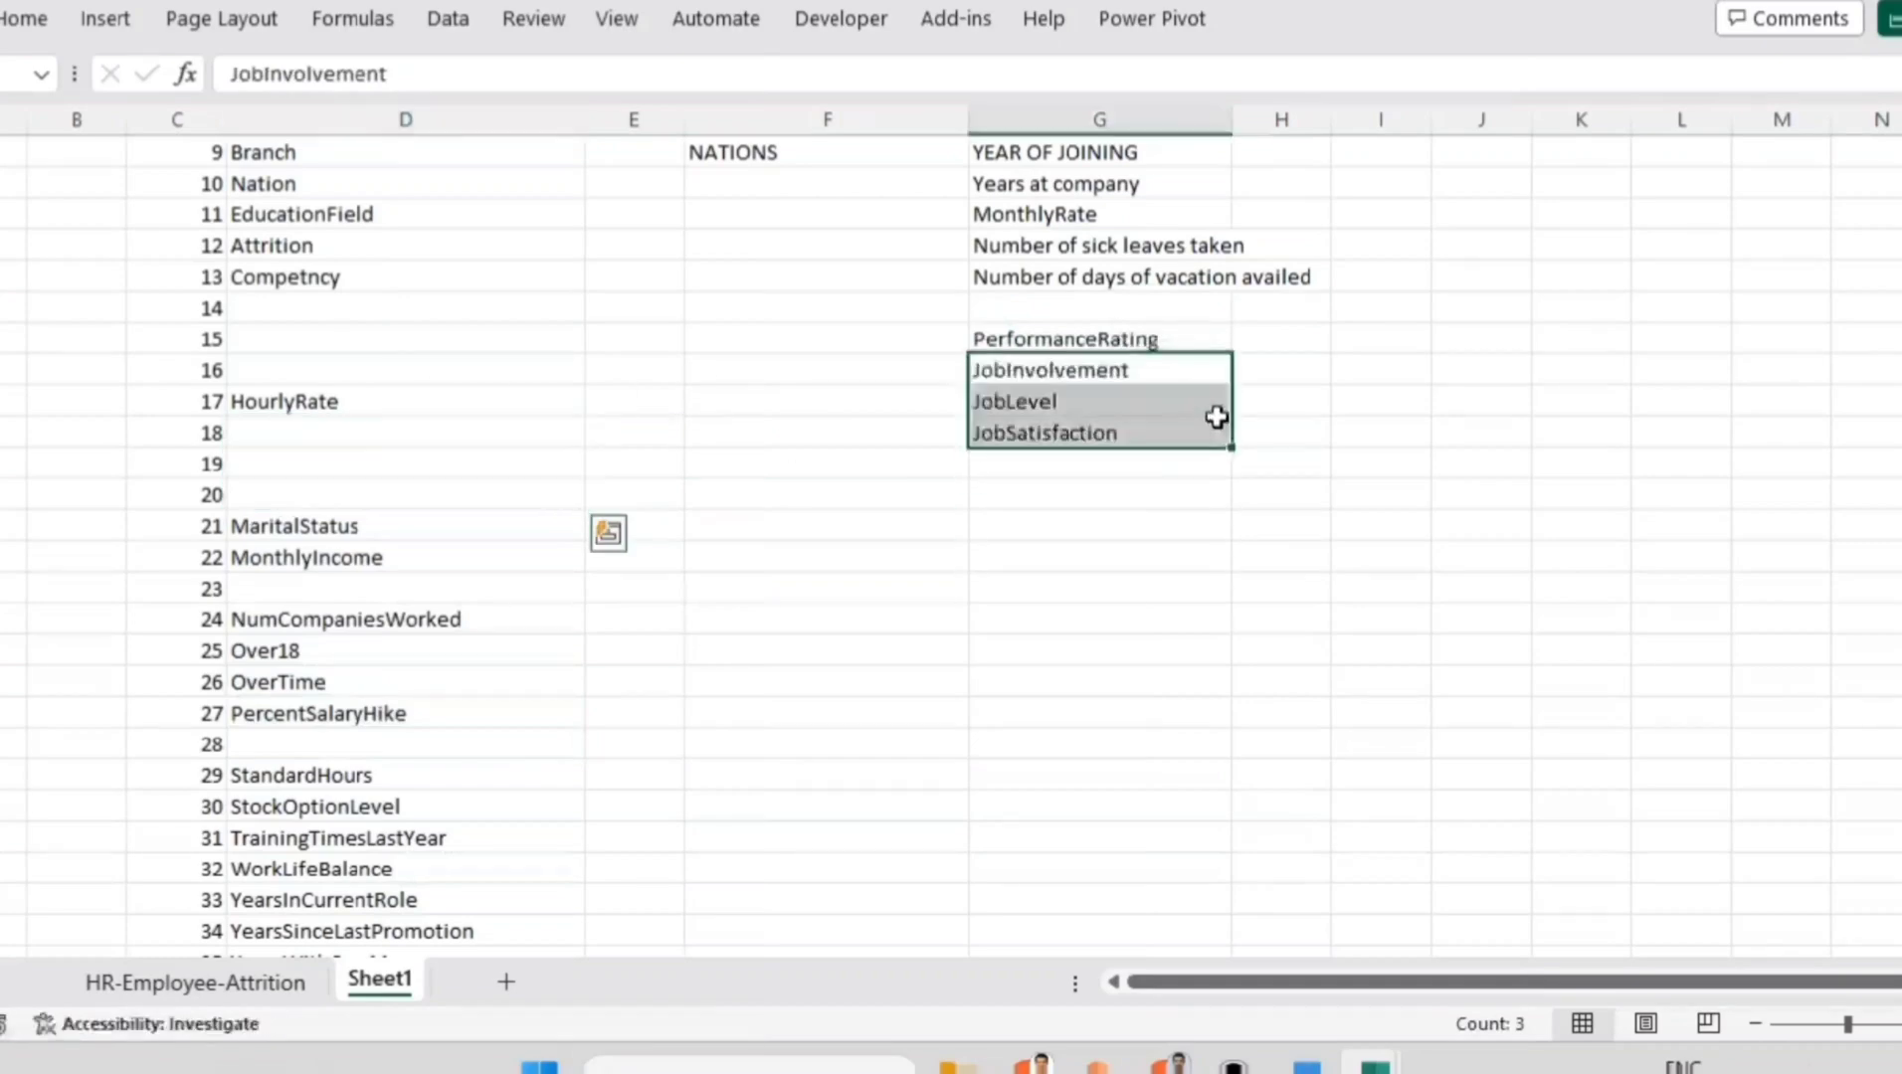
{"action": "left_click", "coordinate": [438, 867]}
{"action": "left_click_drag", "start_coordinate": [442, 854], "coordinate": [1074, 339]}
Step: Move MonthlyIncome from the data list into the EMPLOYEE list
{"action": "scroll", "coordinate": [748, 691], "scroll_direction": "down", "scroll_amount": 1}
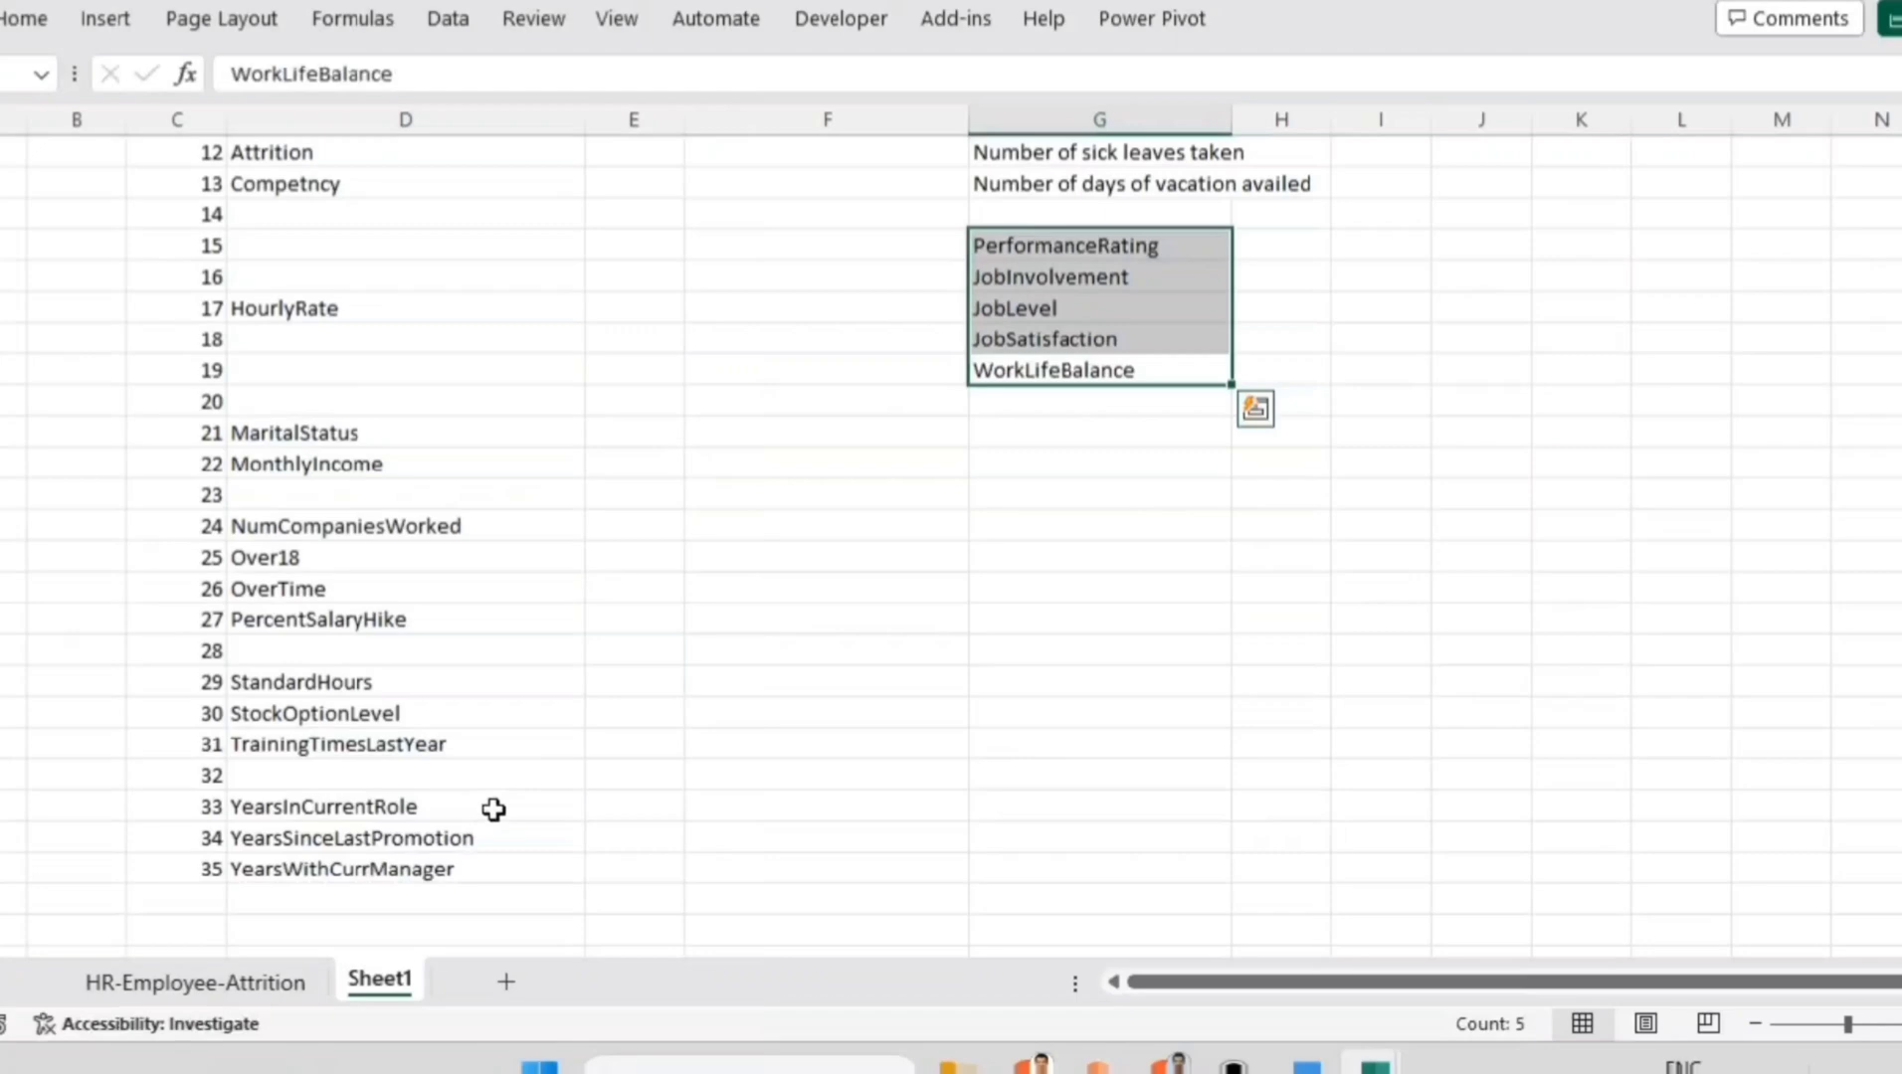
{"action": "left_click", "coordinate": [468, 845]}
{"action": "left_click", "coordinate": [488, 751]}
{"action": "left_click", "coordinate": [532, 691]}
{"action": "scroll", "coordinate": [542, 716], "scroll_direction": "up", "scroll_amount": 1}
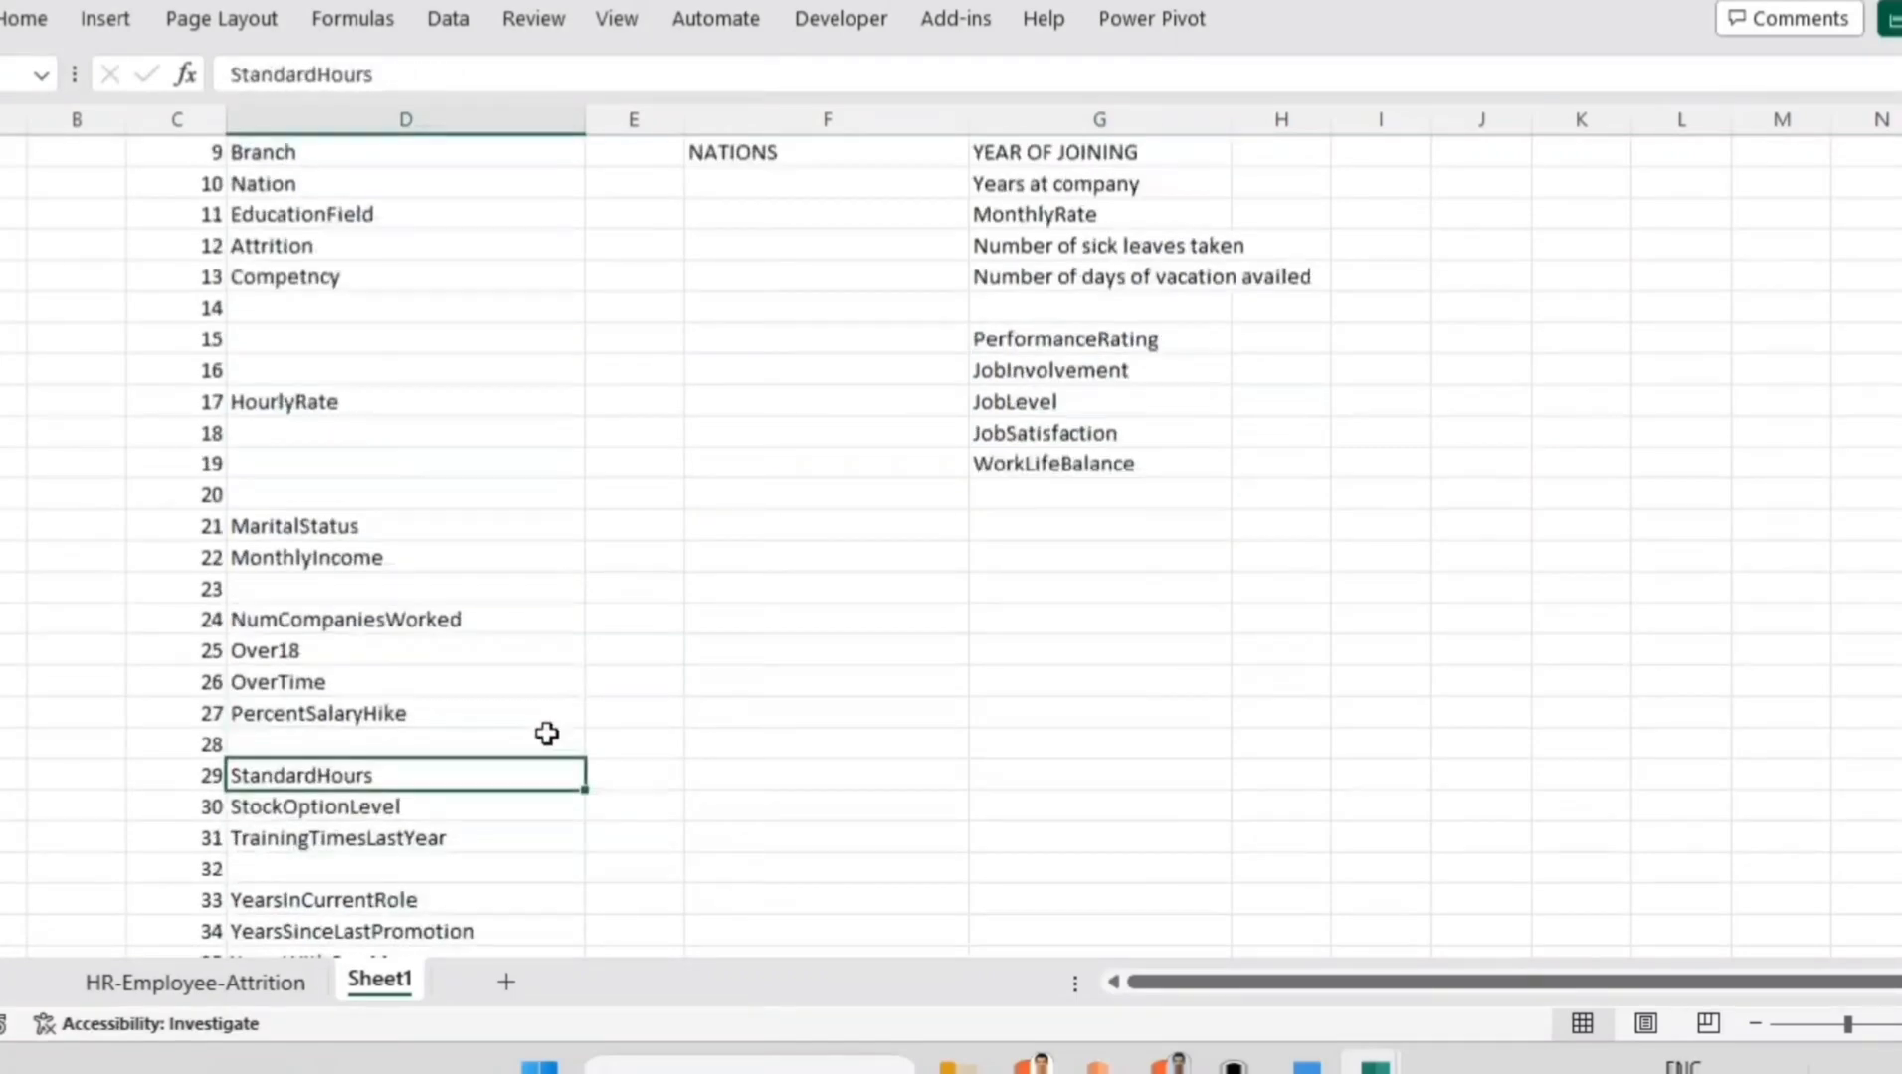
{"action": "left_click", "coordinate": [554, 710]}
{"action": "left_click", "coordinate": [561, 648]}
{"action": "left_click", "coordinate": [563, 626]}
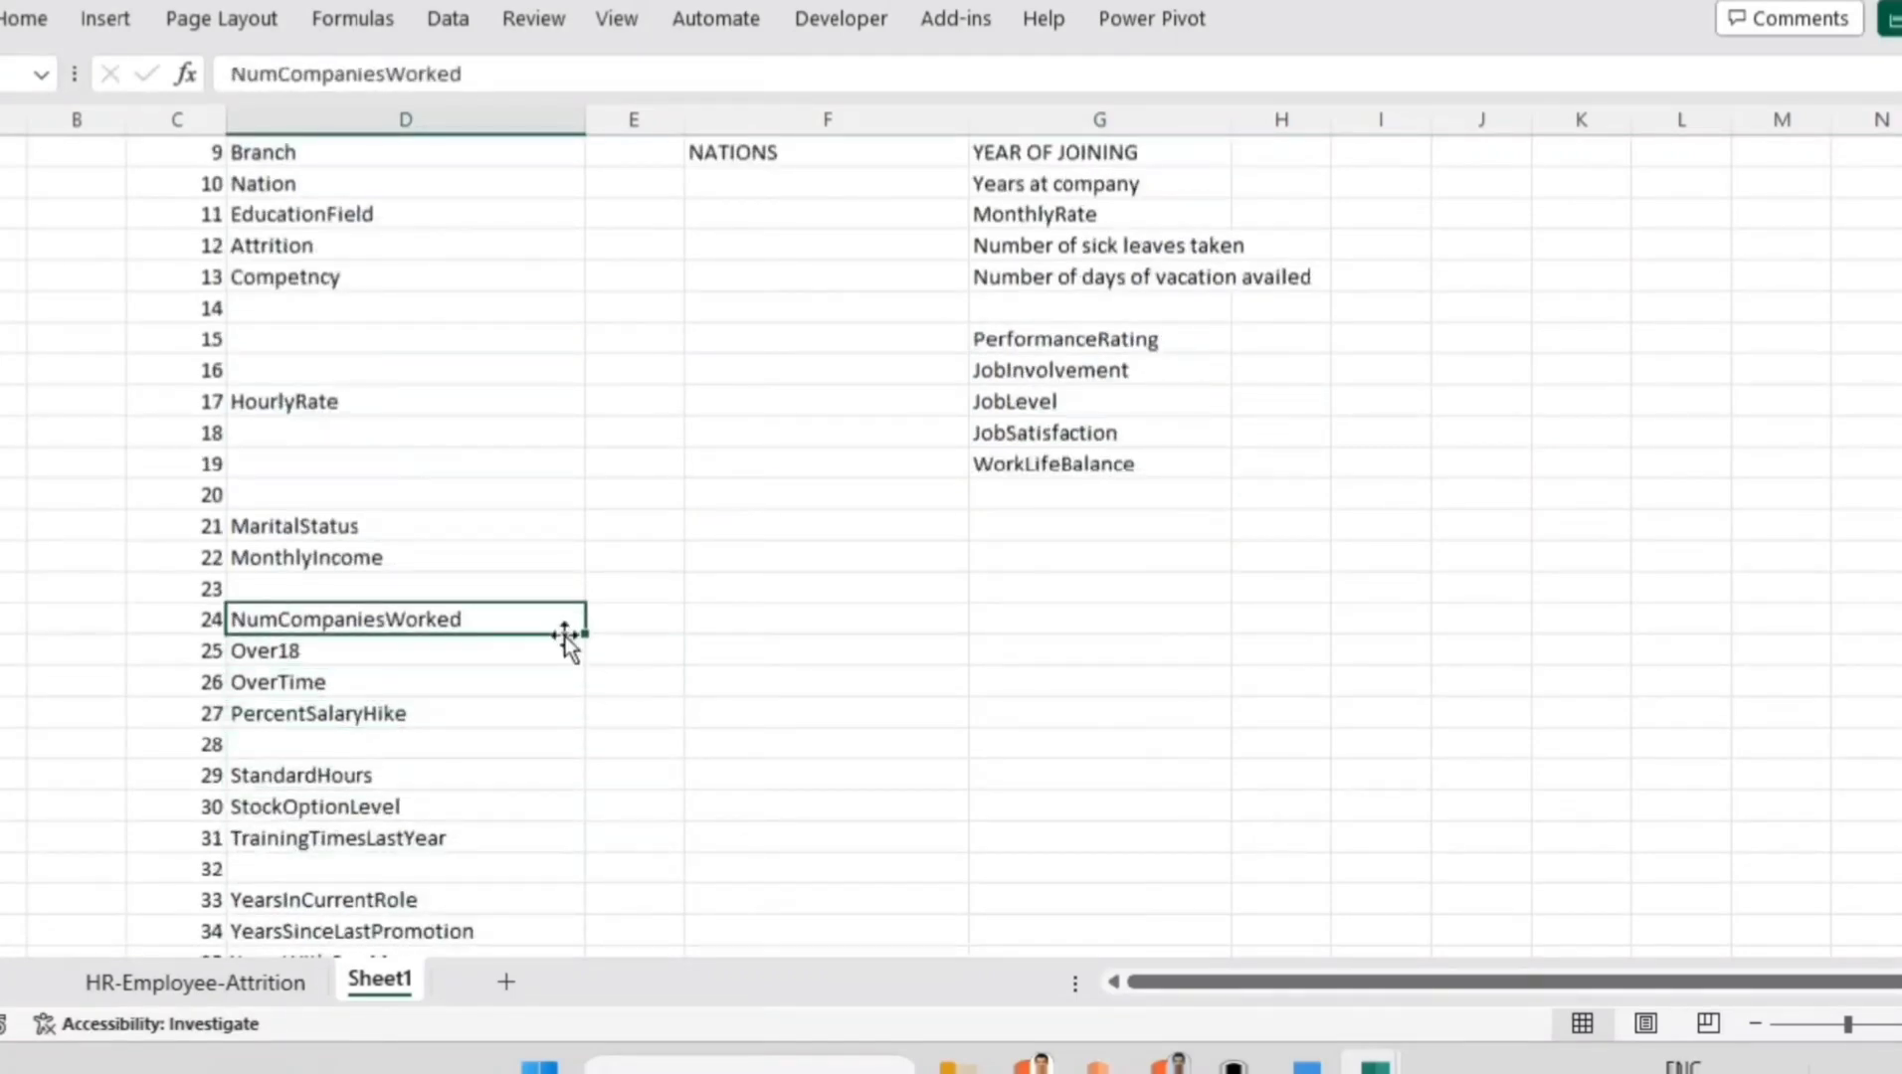
{"action": "scroll", "coordinate": [567, 637], "scroll_direction": "up", "scroll_amount": 1}
{"action": "left_click", "coordinate": [568, 646]}
{"action": "left_click", "coordinate": [565, 620]}
{"action": "left_click", "coordinate": [553, 651]}
{"action": "left_click", "coordinate": [526, 647]}
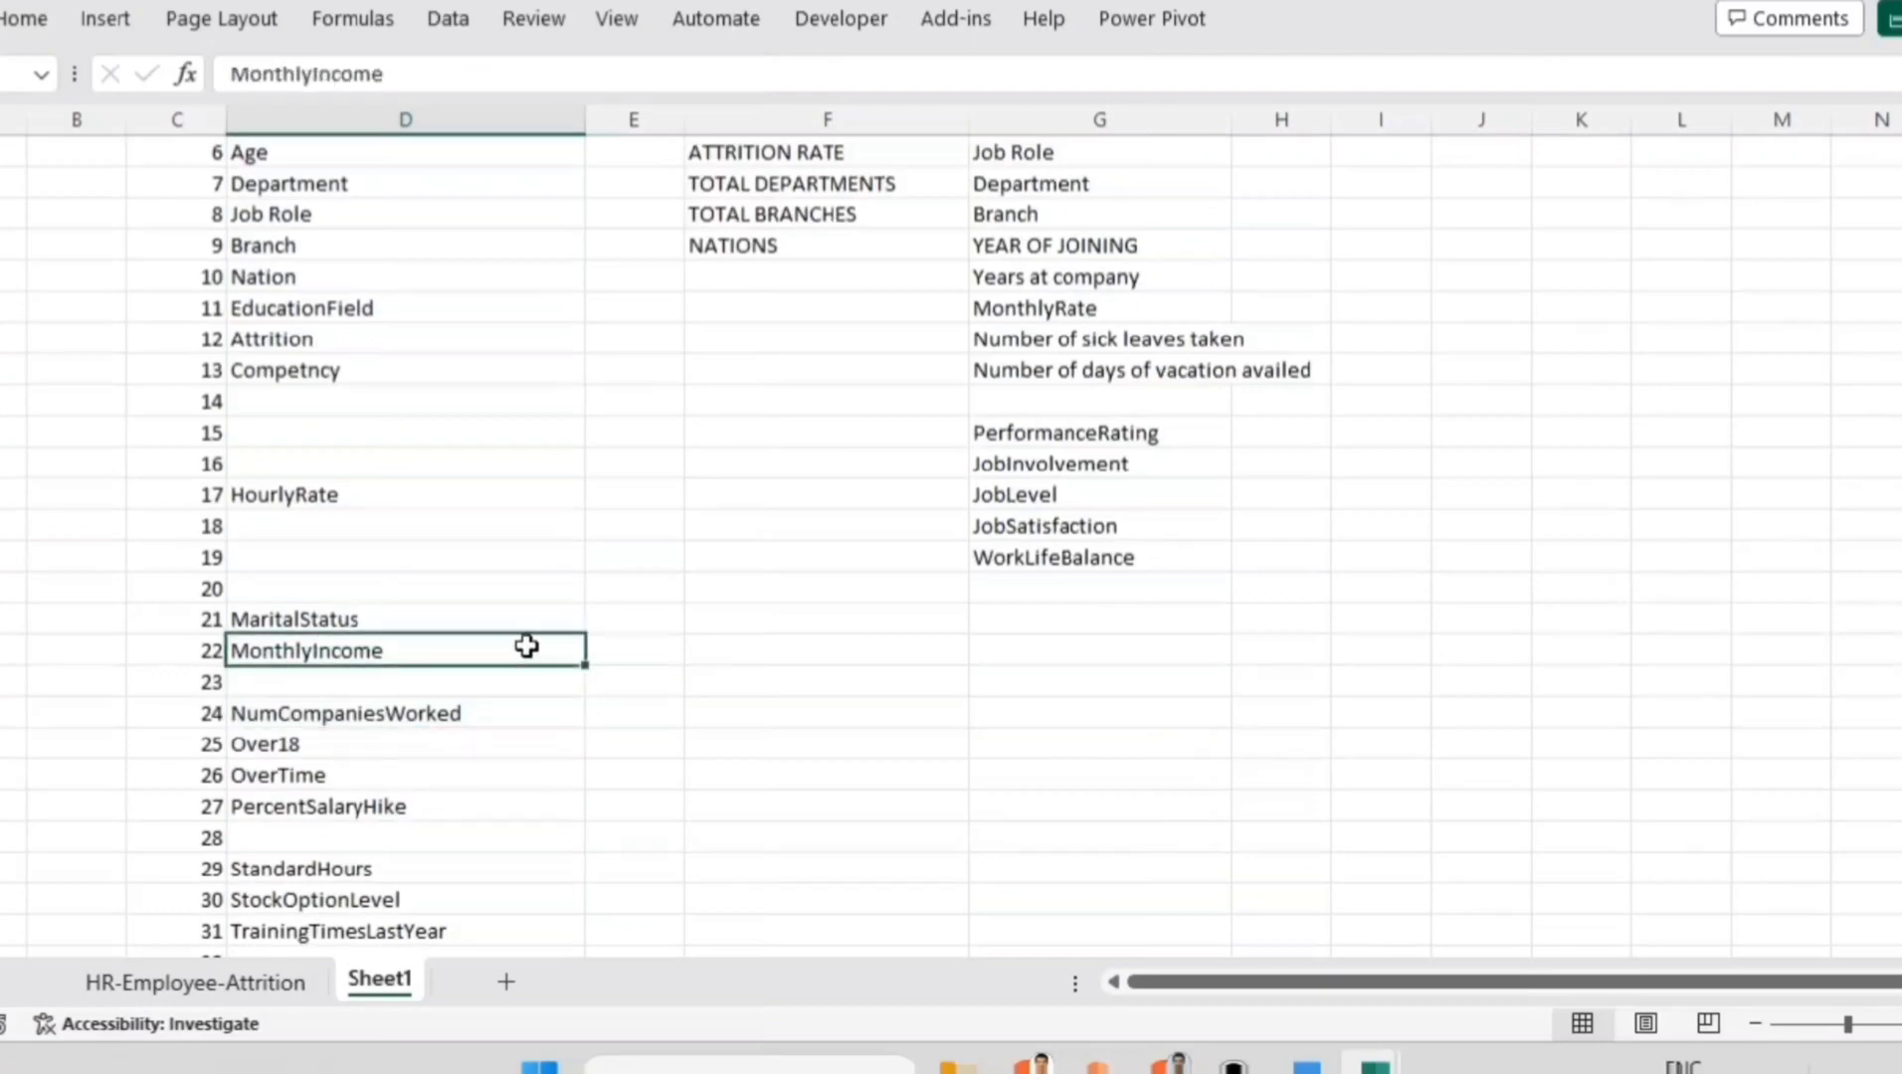
{"action": "left_click_drag", "start_coordinate": [527, 638], "coordinate": [1094, 398]}
{"action": "left_click", "coordinate": [1057, 622]}
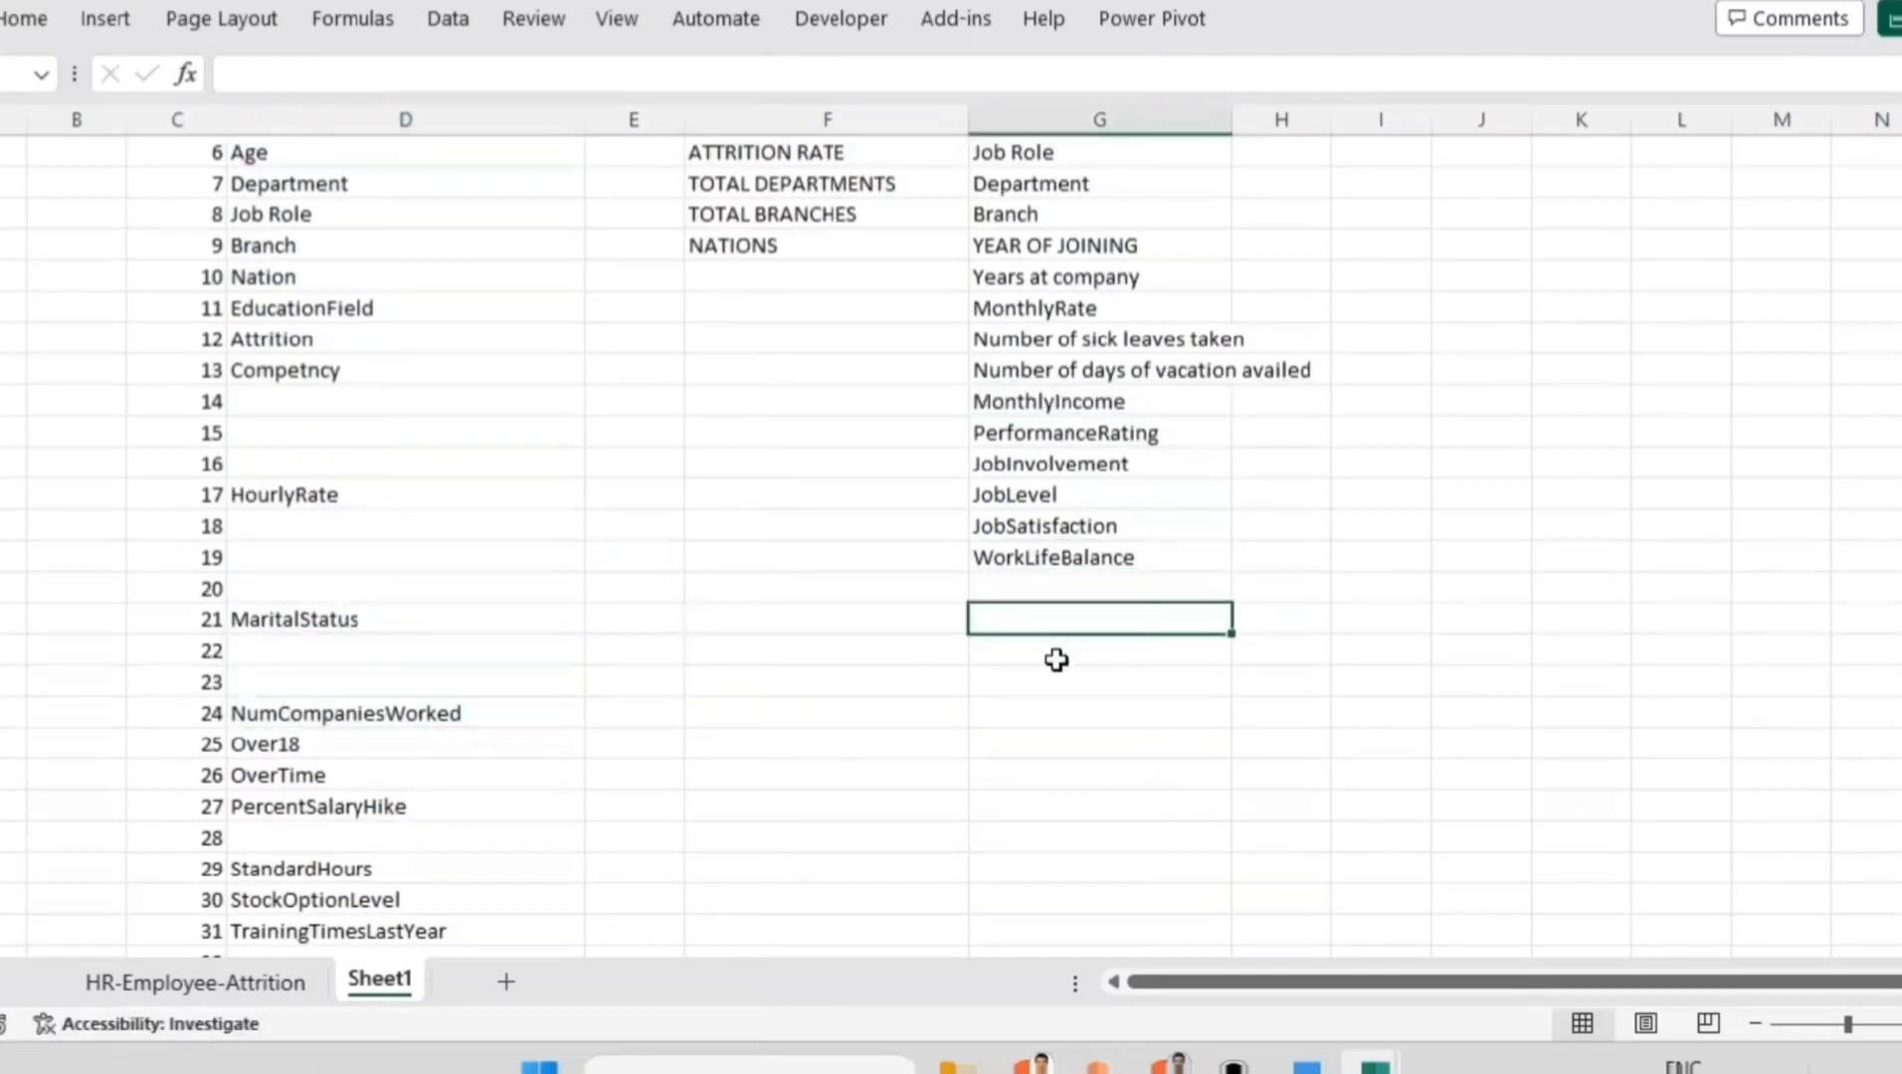
Step: Select column G holding the EMPLOYEE list
{"action": "scroll", "coordinate": [1057, 657], "scroll_direction": "up", "scroll_amount": 2}
{"action": "scroll", "coordinate": [1034, 299], "scroll_direction": "up", "scroll_amount": 1}
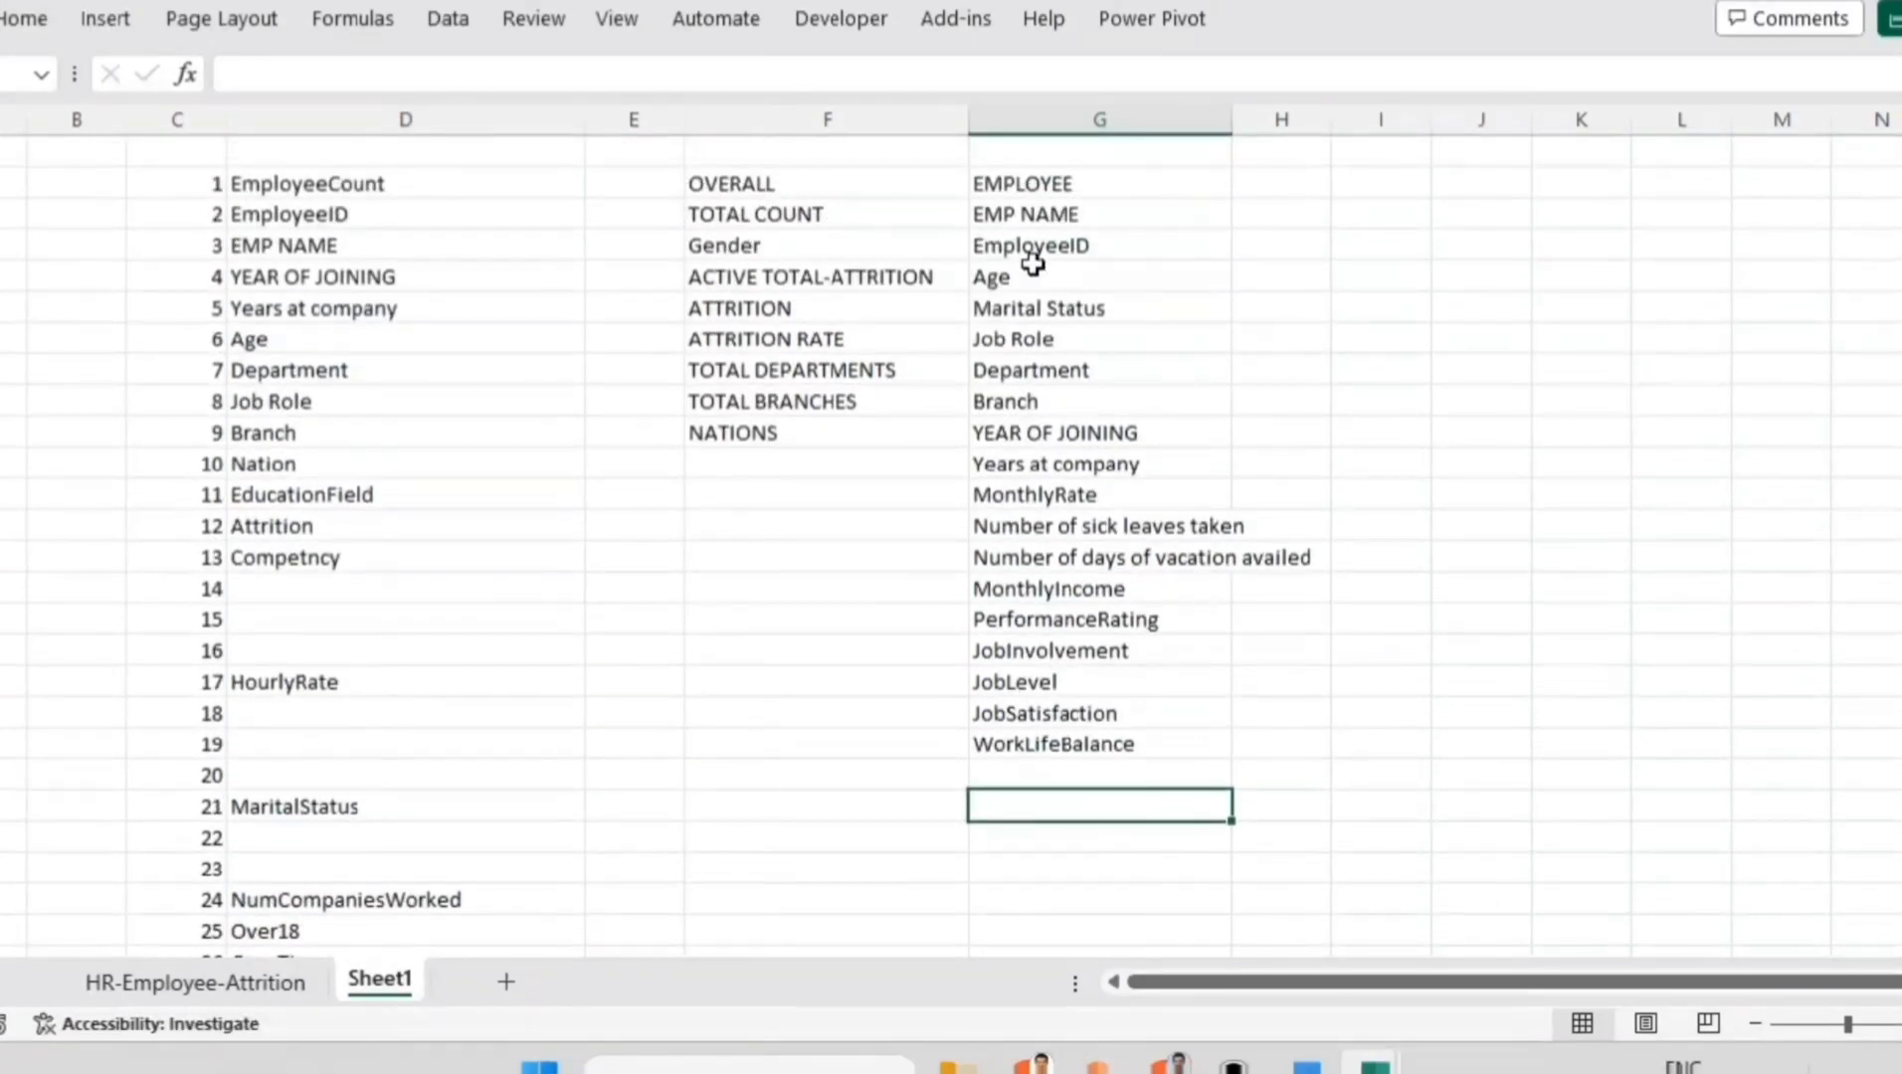
{"action": "left_click", "coordinate": [656, 210]}
{"action": "left_click", "coordinate": [1063, 117]}
Step: Insert an empty column before EMPLOYEE, add 'type' headings, and autofit the EMPLOYEE column
{"action": "key", "text": "ctrl+shift+plus"}
{"action": "left_click", "coordinate": [607, 213]}
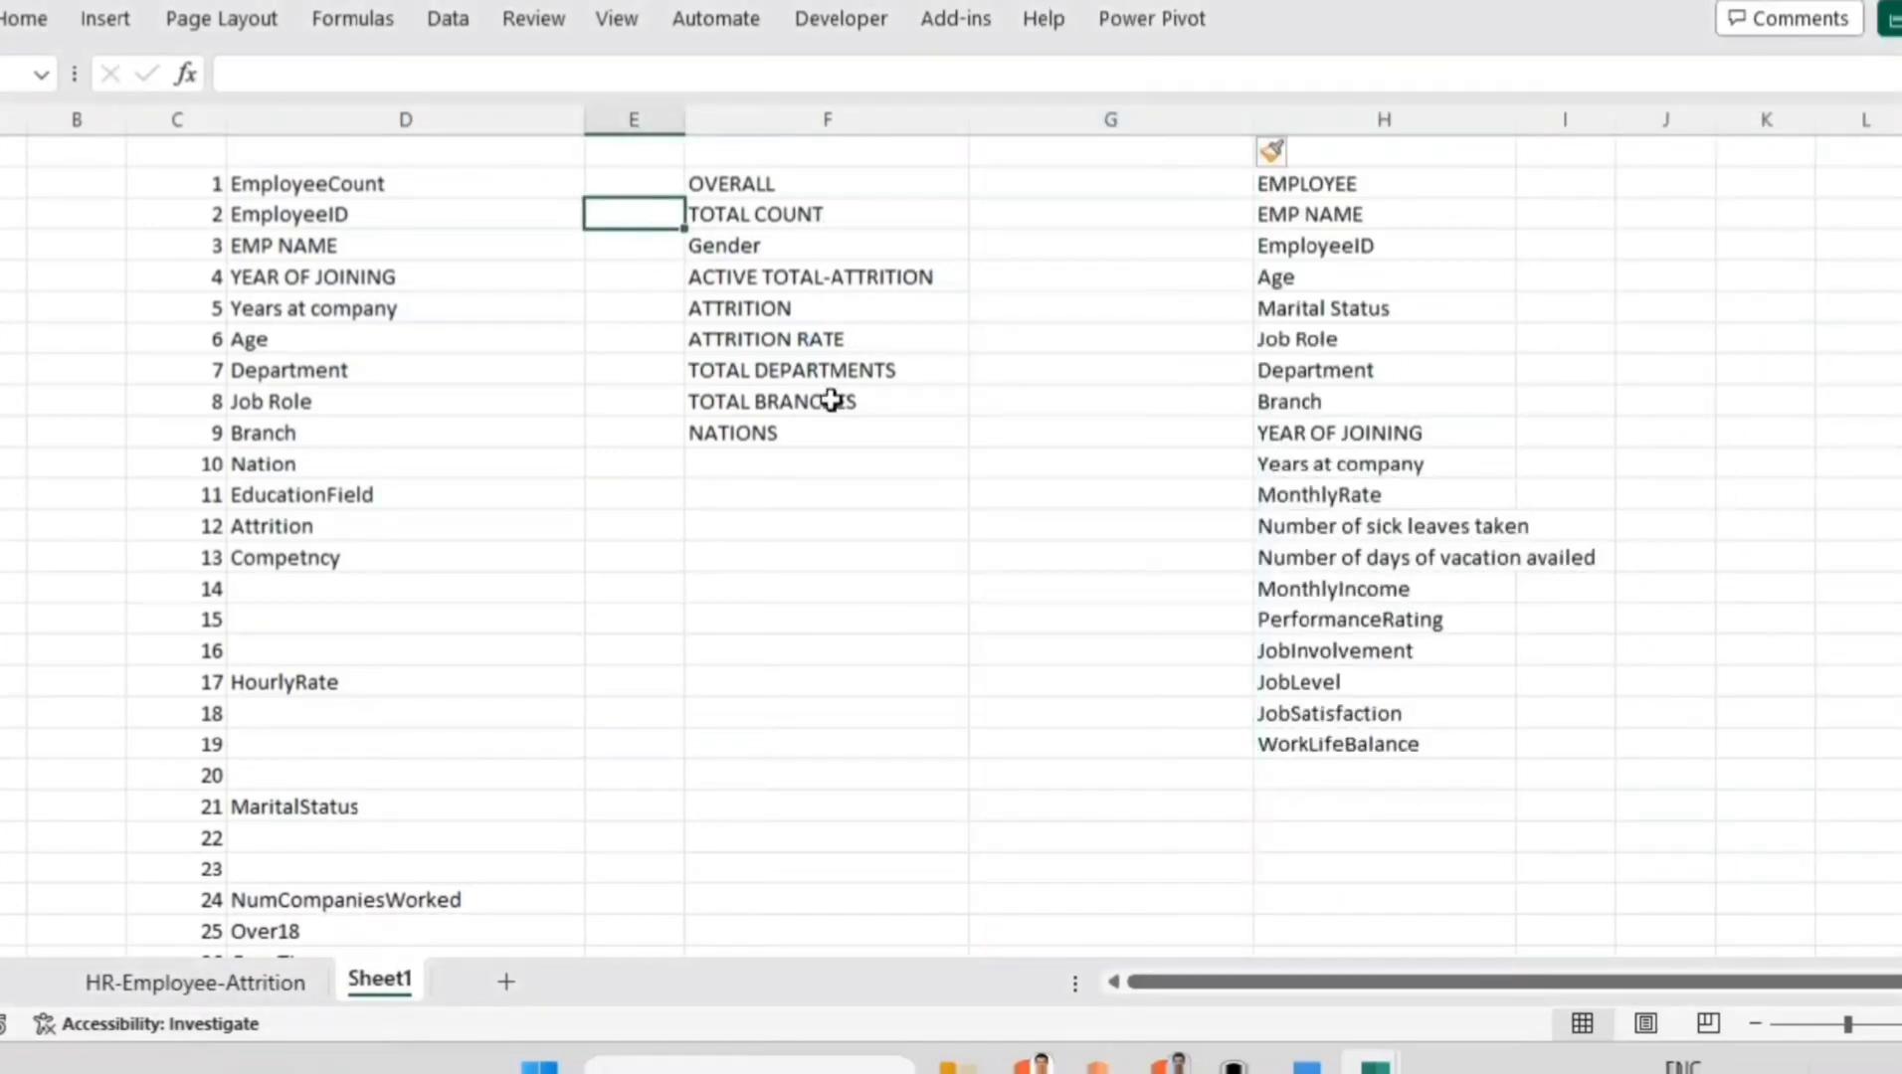
{"action": "left_click", "coordinate": [832, 402]}
{"action": "left_click", "coordinate": [1172, 186]}
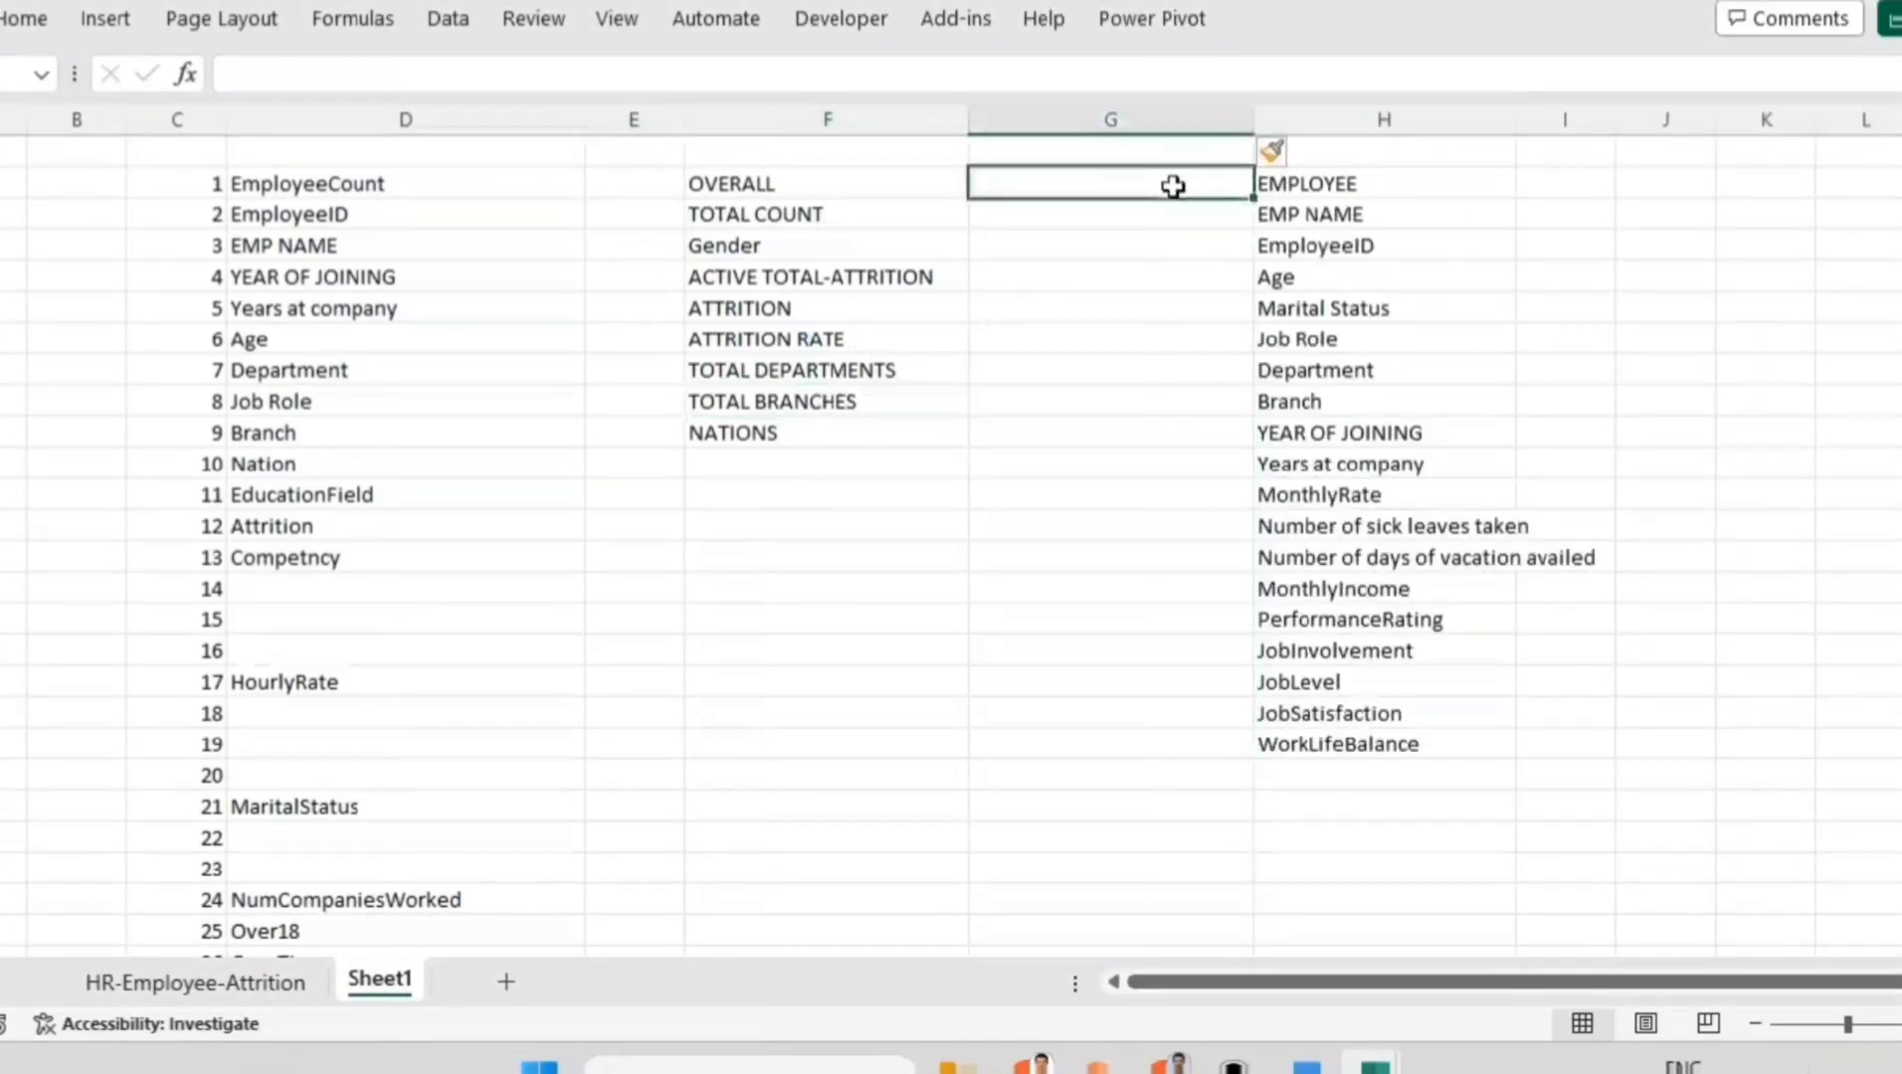
{"action": "type", "text": "type"}
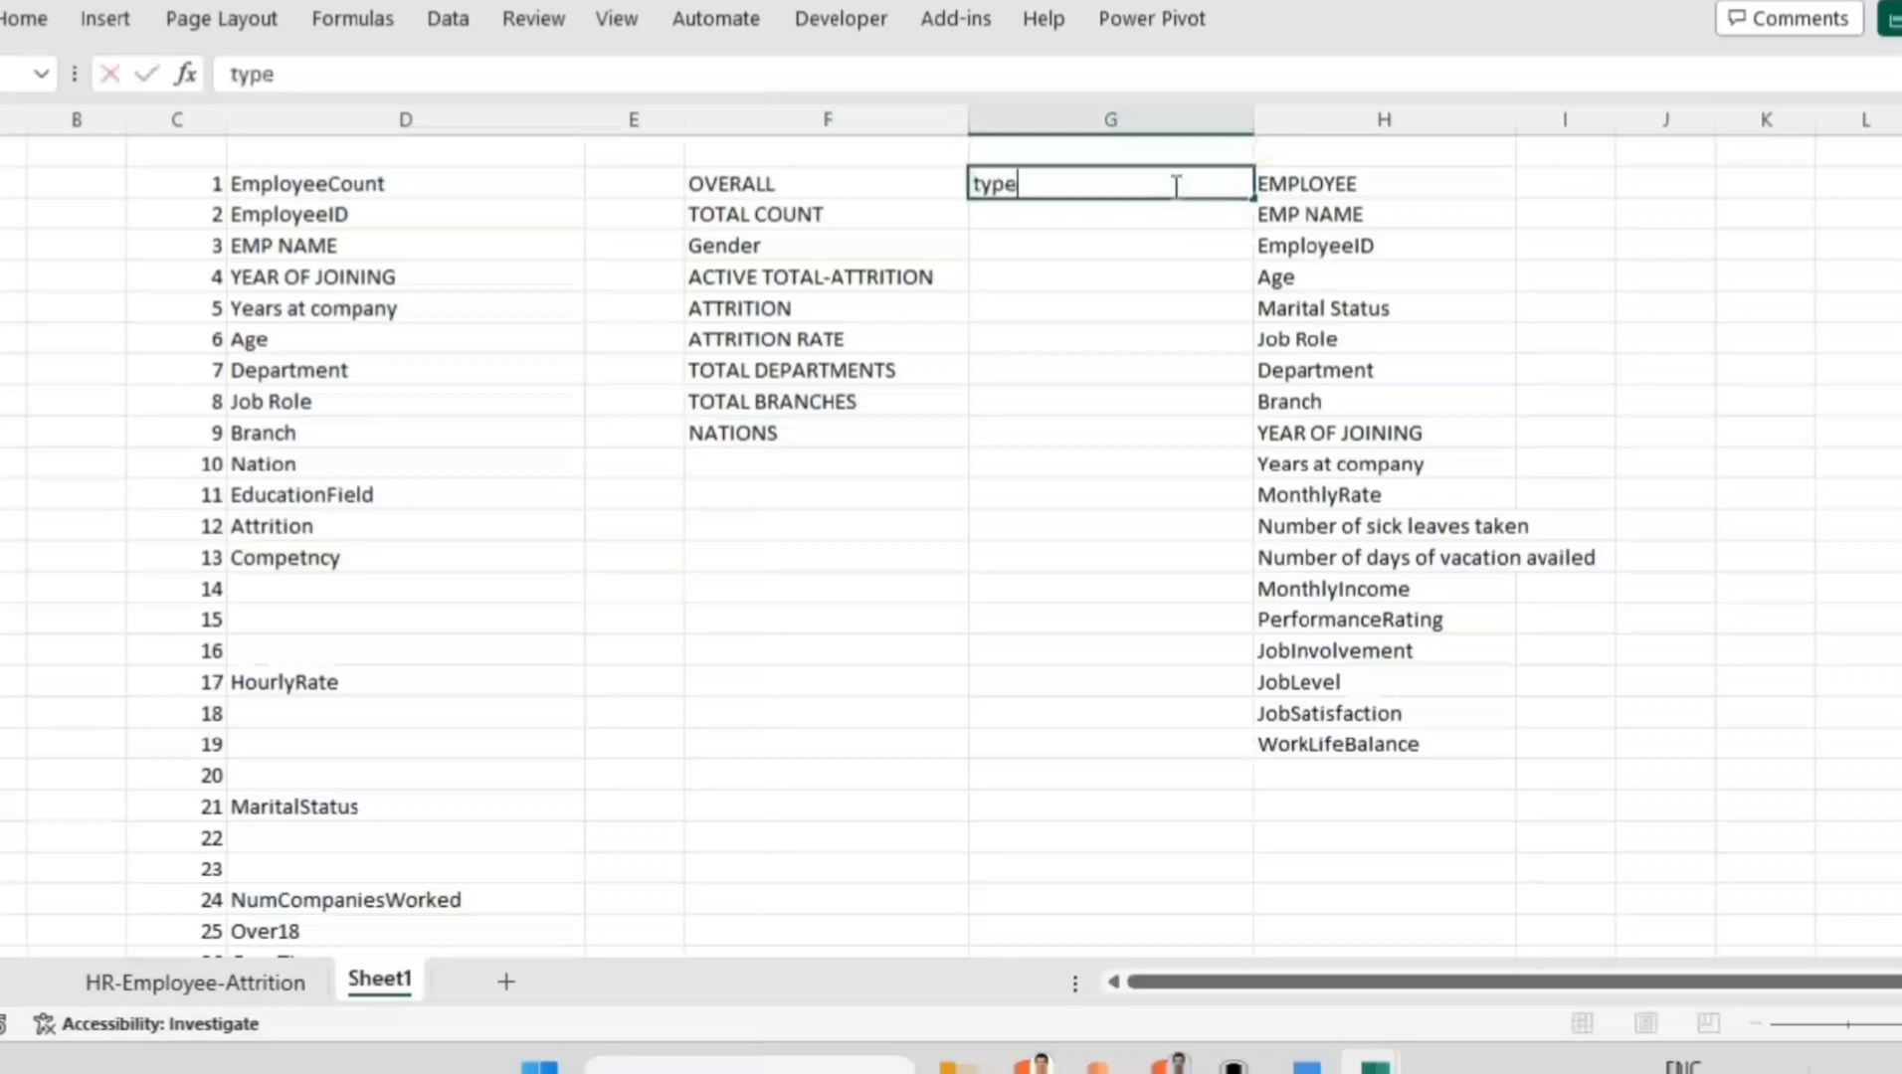
{"action": "key", "text": "Tab"}
{"action": "key", "text": "Tab"}
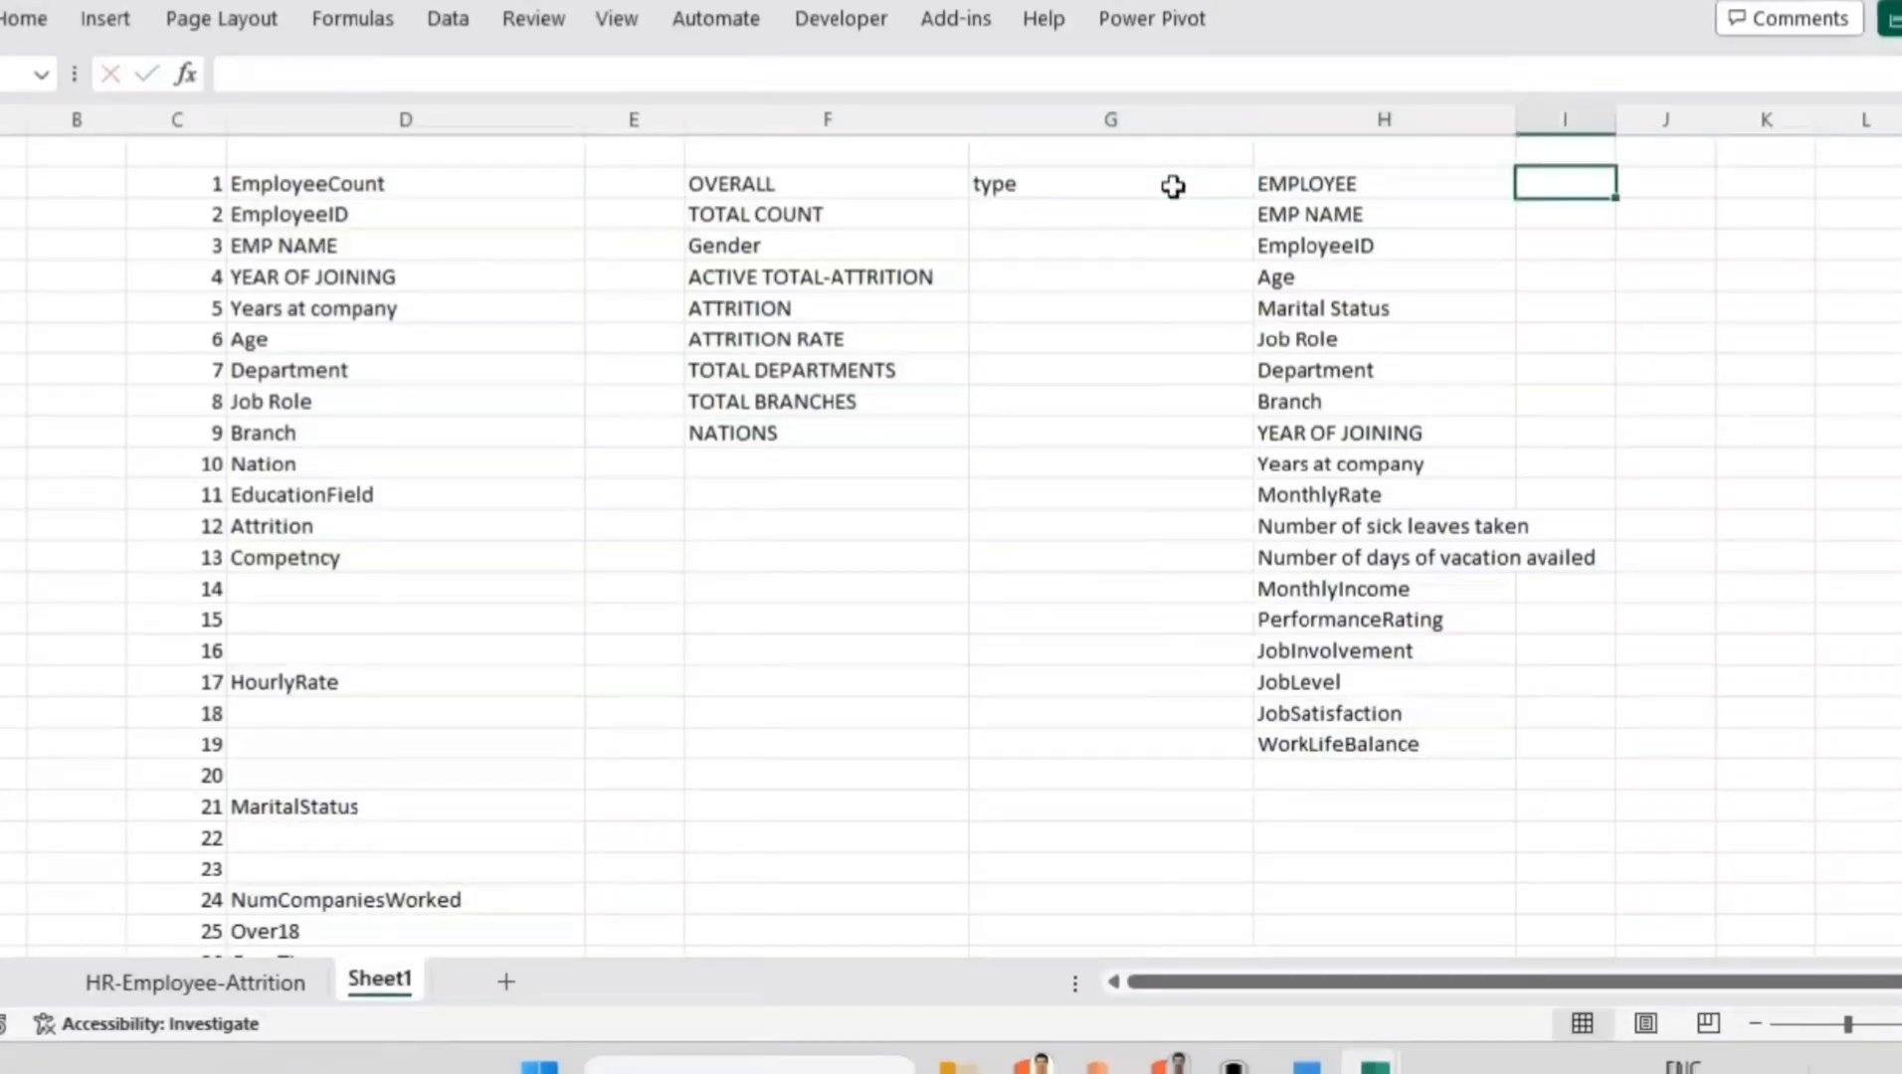
{"action": "type", "text": "type"}
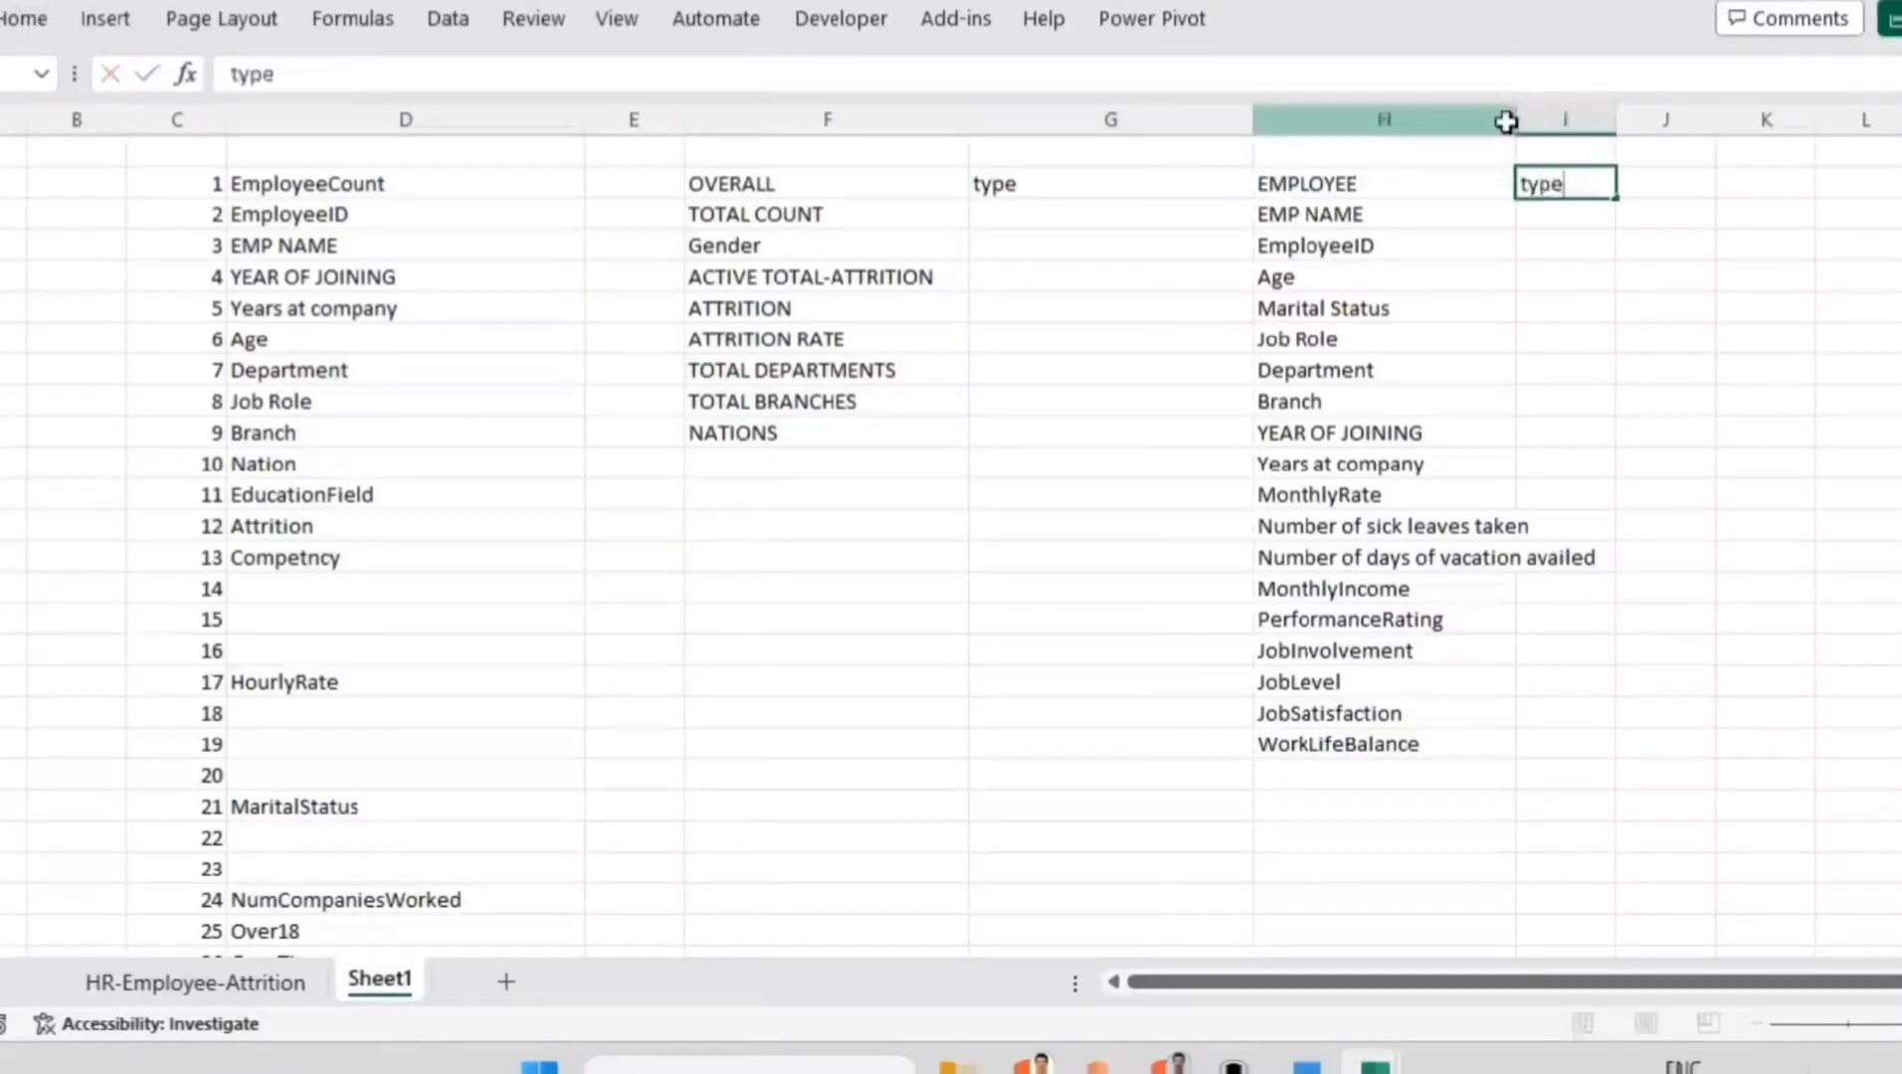
{"action": "left_click", "coordinate": [1502, 124]}
{"action": "double_click", "coordinate": [1515, 120]}
{"action": "left_click", "coordinate": [1660, 432]}
Step: Enter TEXT BOX as the TOTAL COUNT type in G2 and copy it into G3:G9
{"action": "left_click", "coordinate": [1024, 219]}
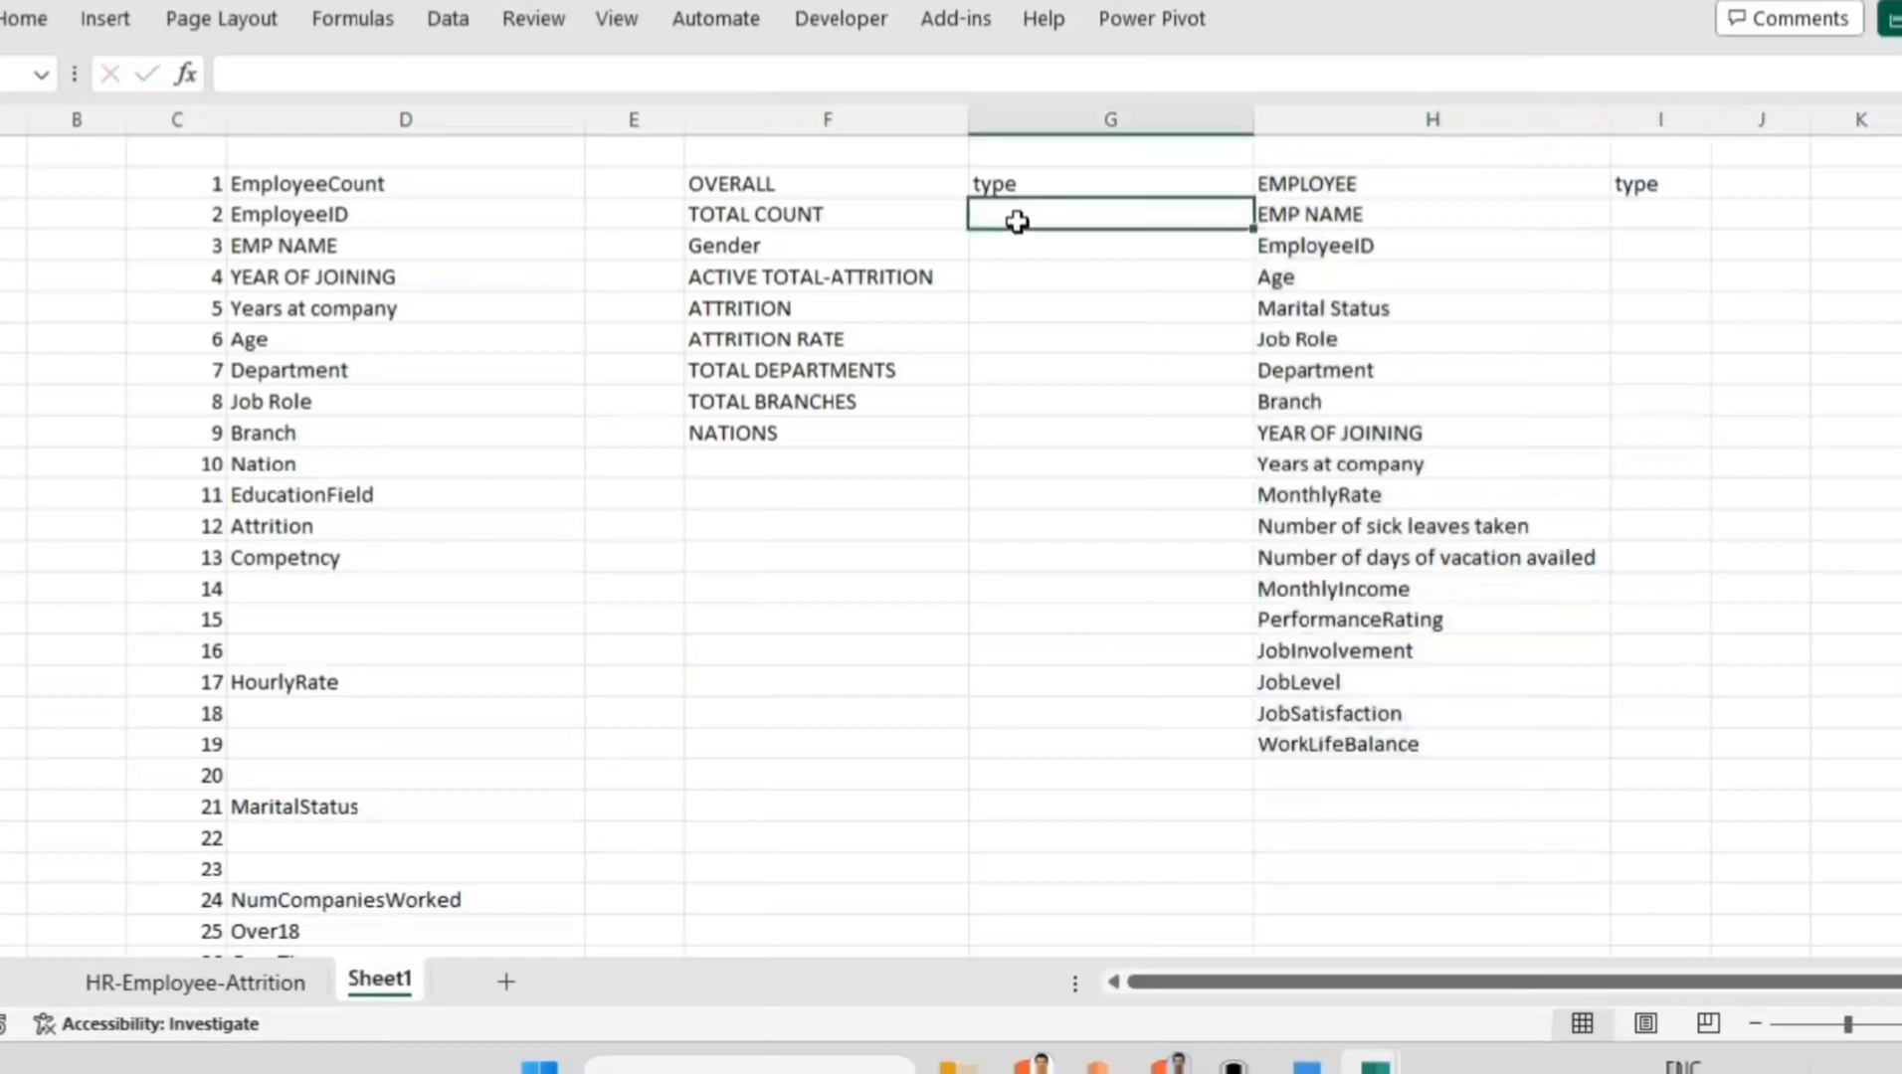
{"action": "type", "text": "TEXT BOX"}
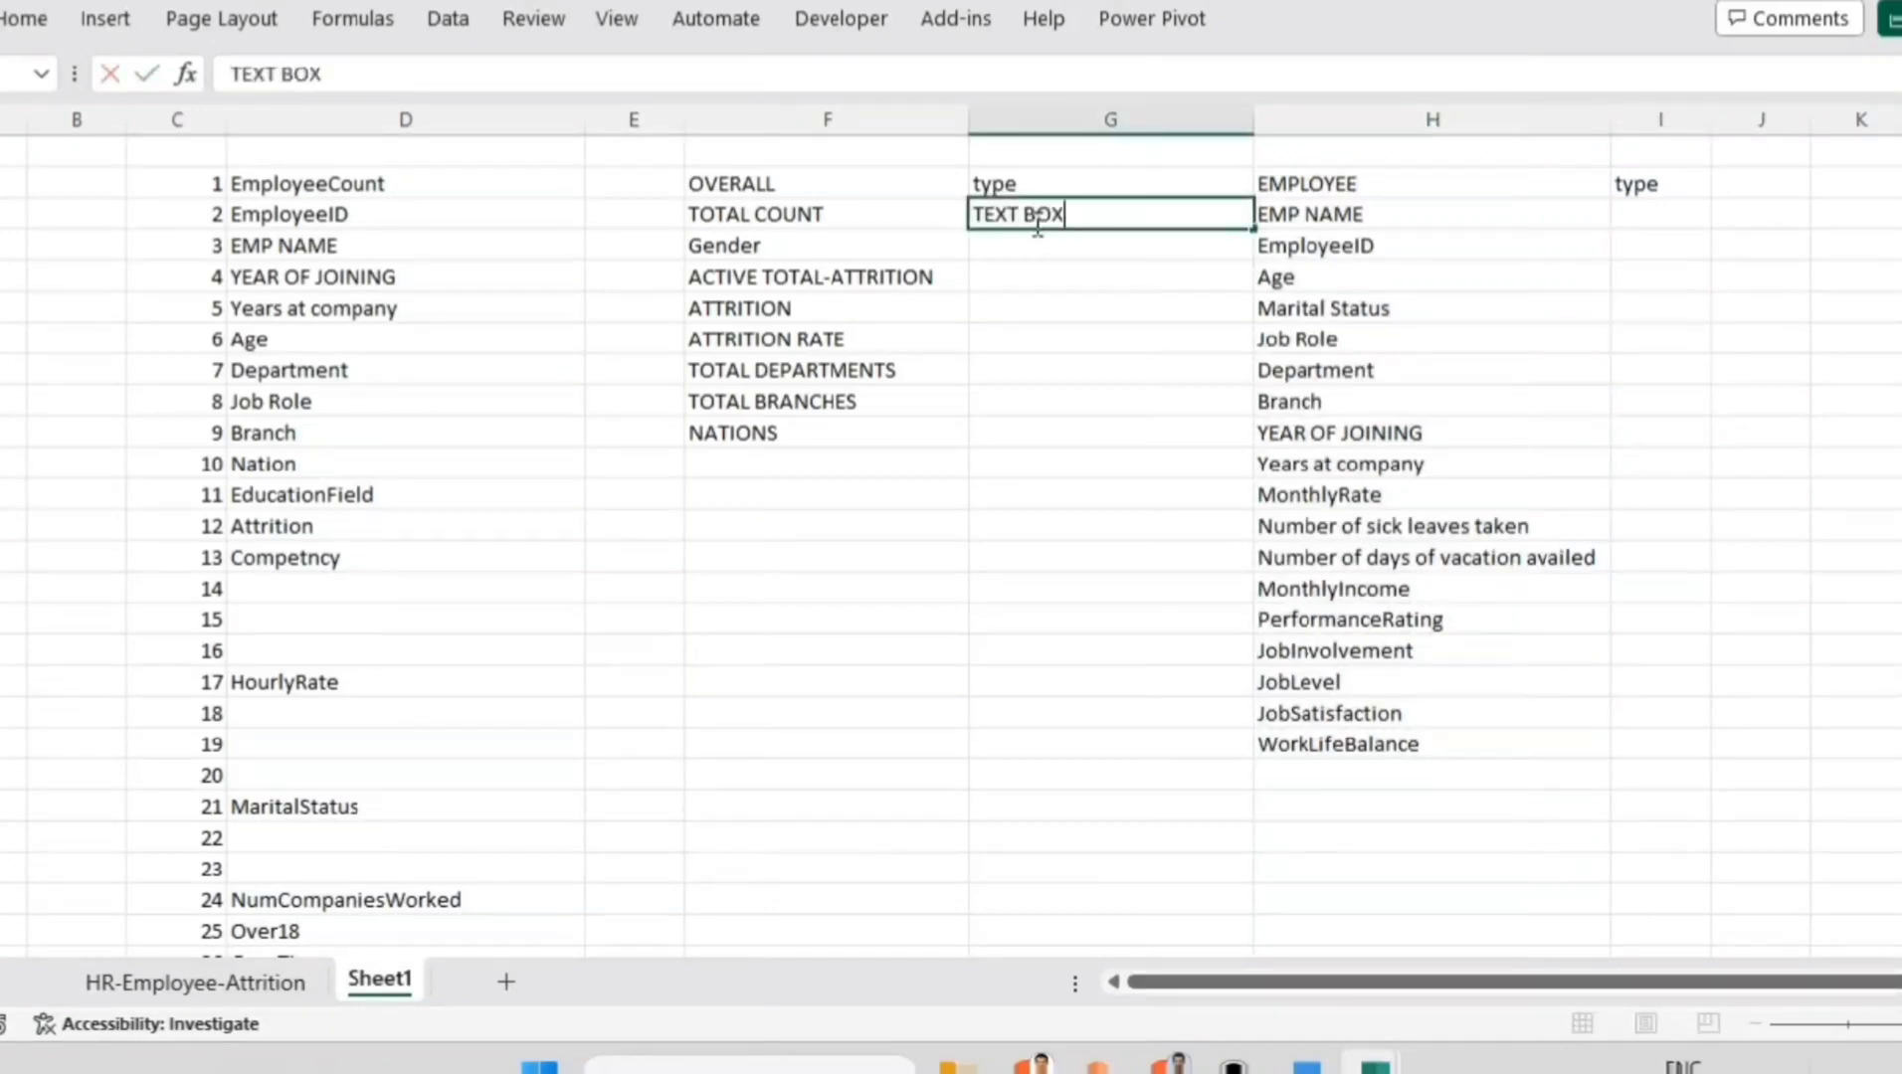
{"action": "left_click", "coordinate": [989, 315]}
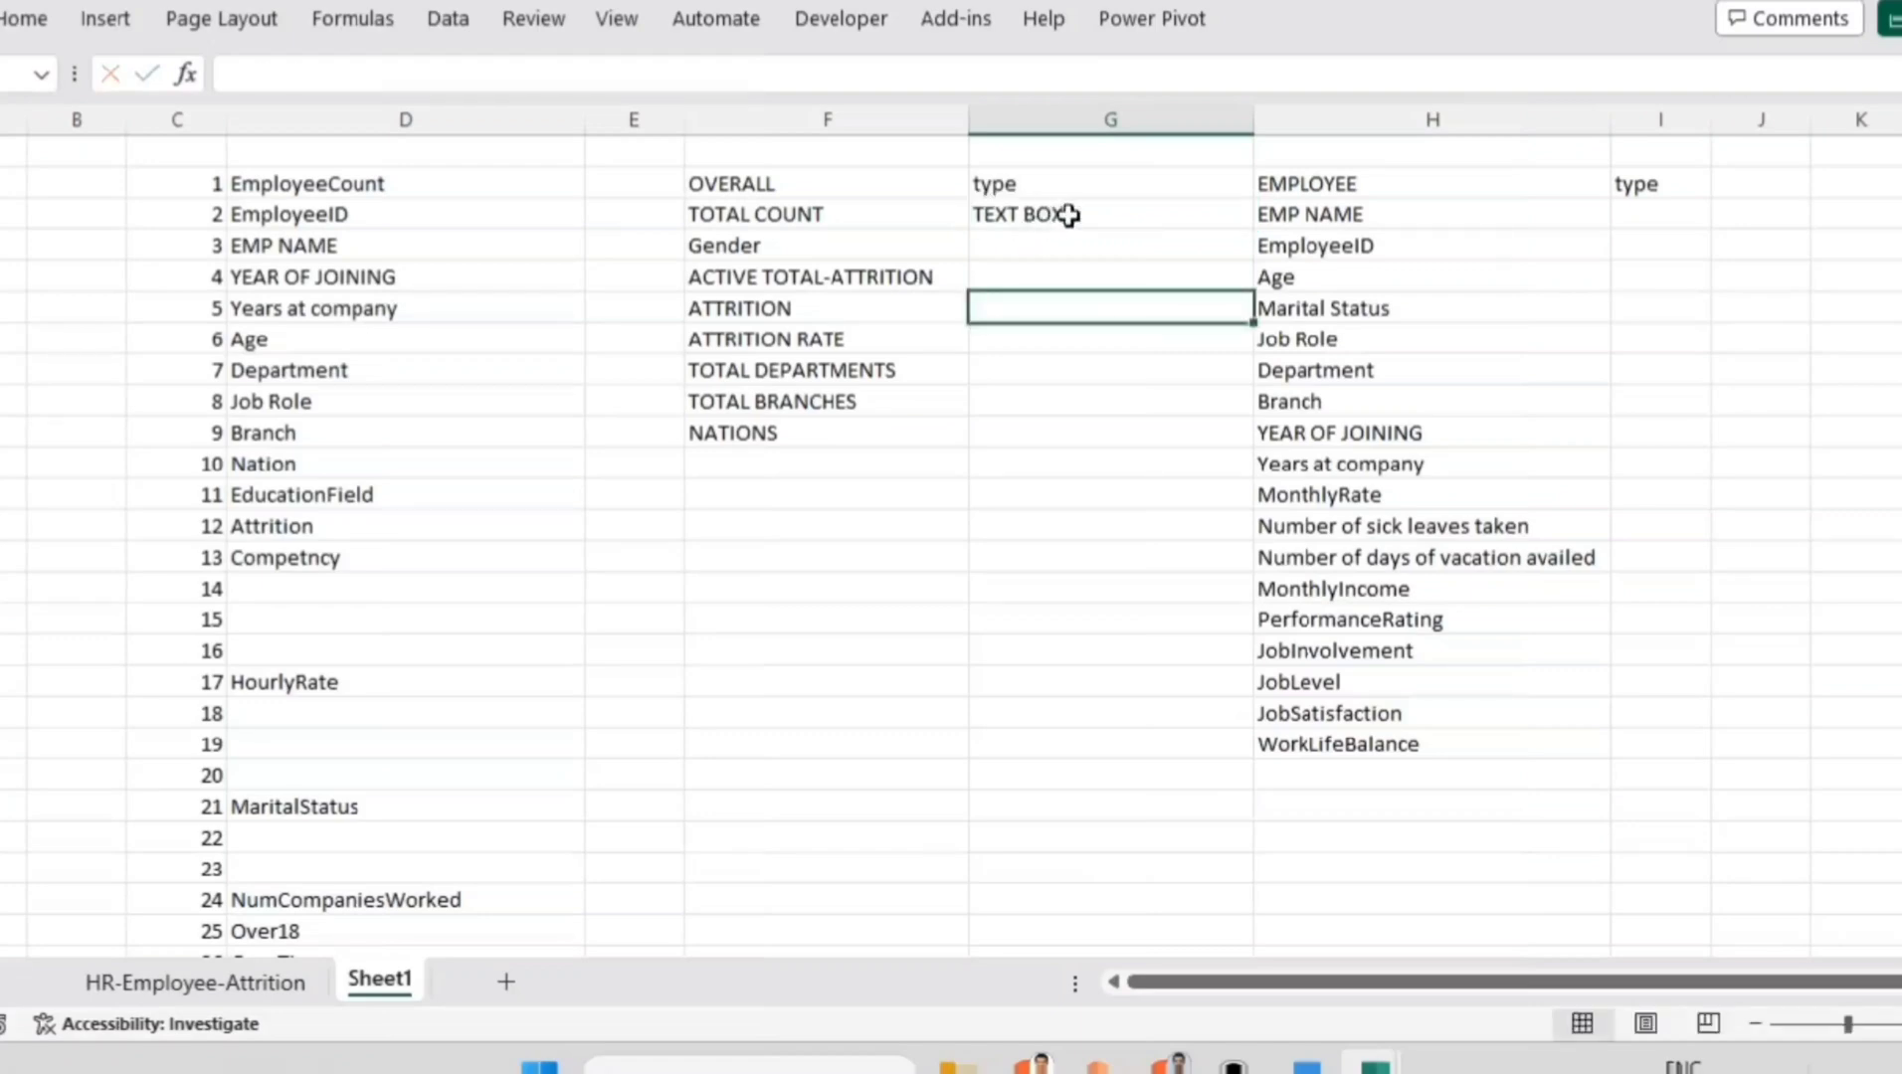
{"action": "left_click", "coordinate": [1067, 215]}
{"action": "left_click", "coordinate": [496, 81]}
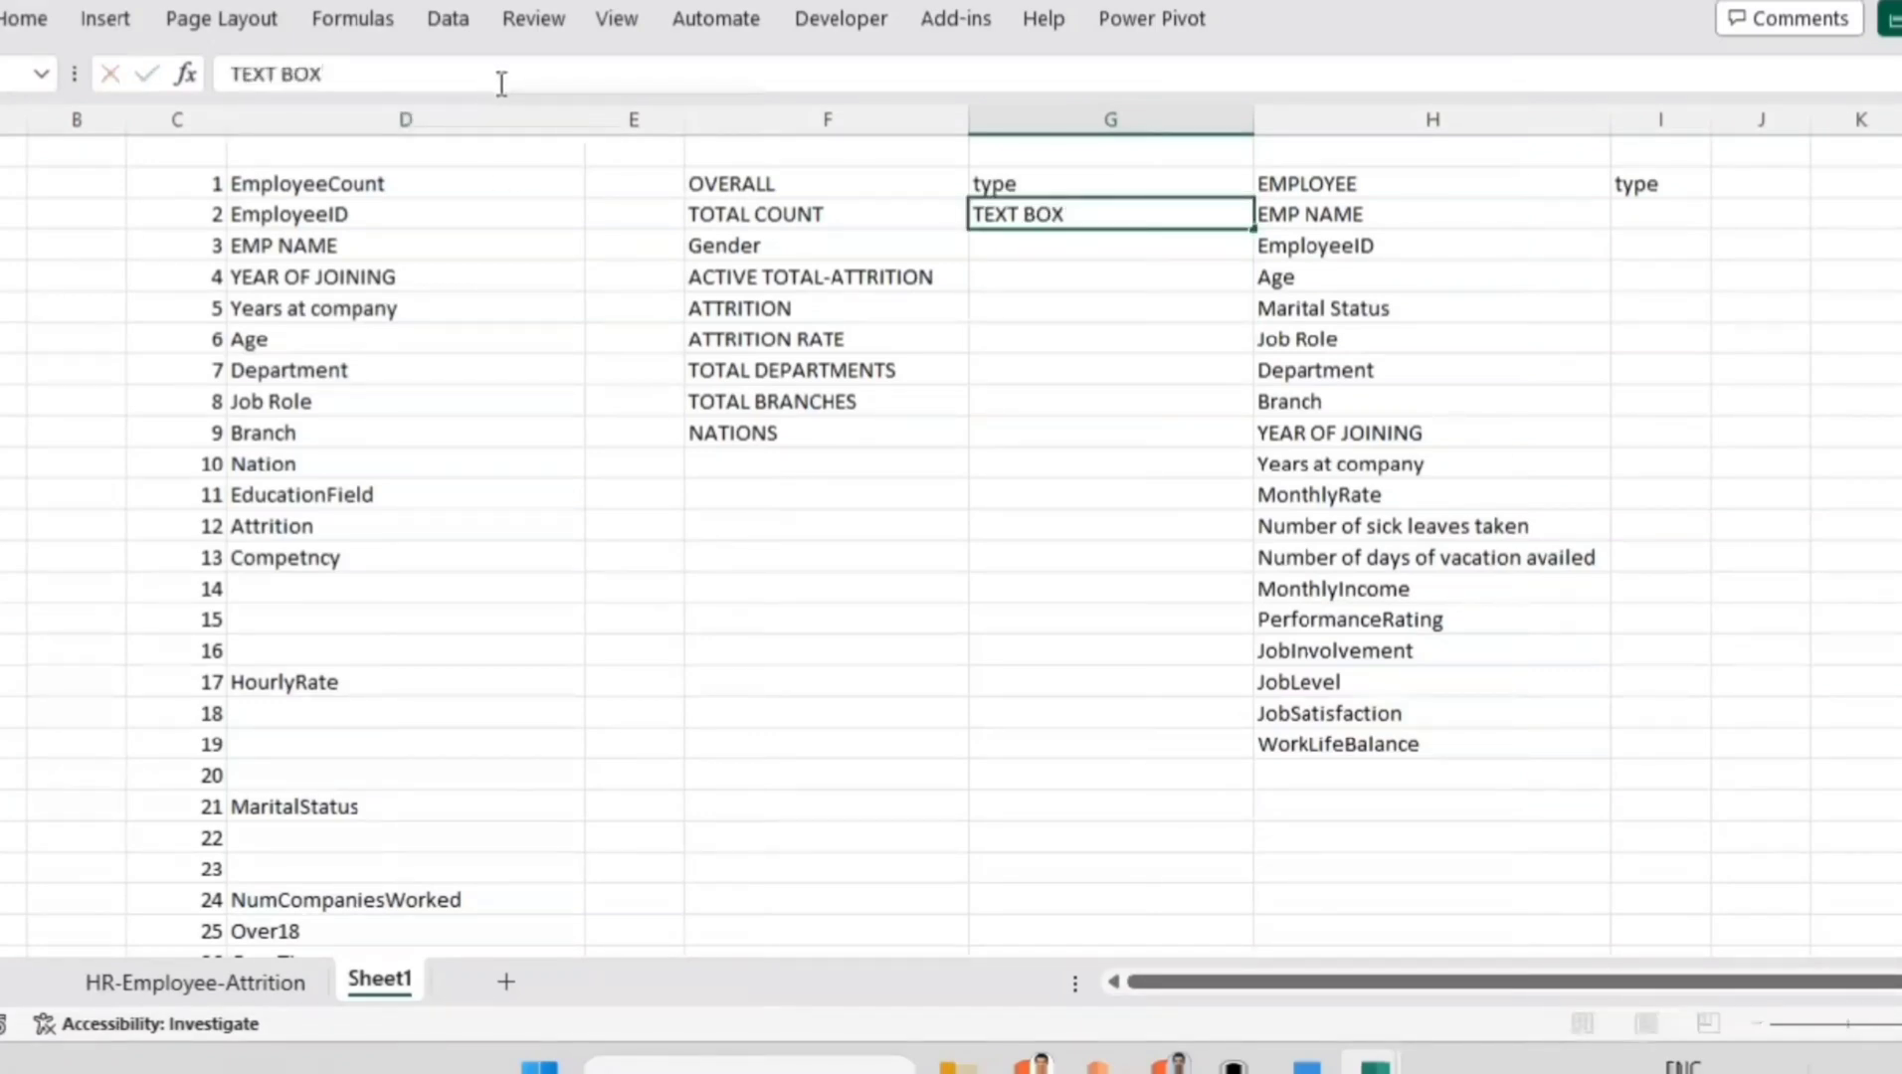
{"action": "left_click", "coordinate": [1070, 243]}
{"action": "key", "text": "Up"}
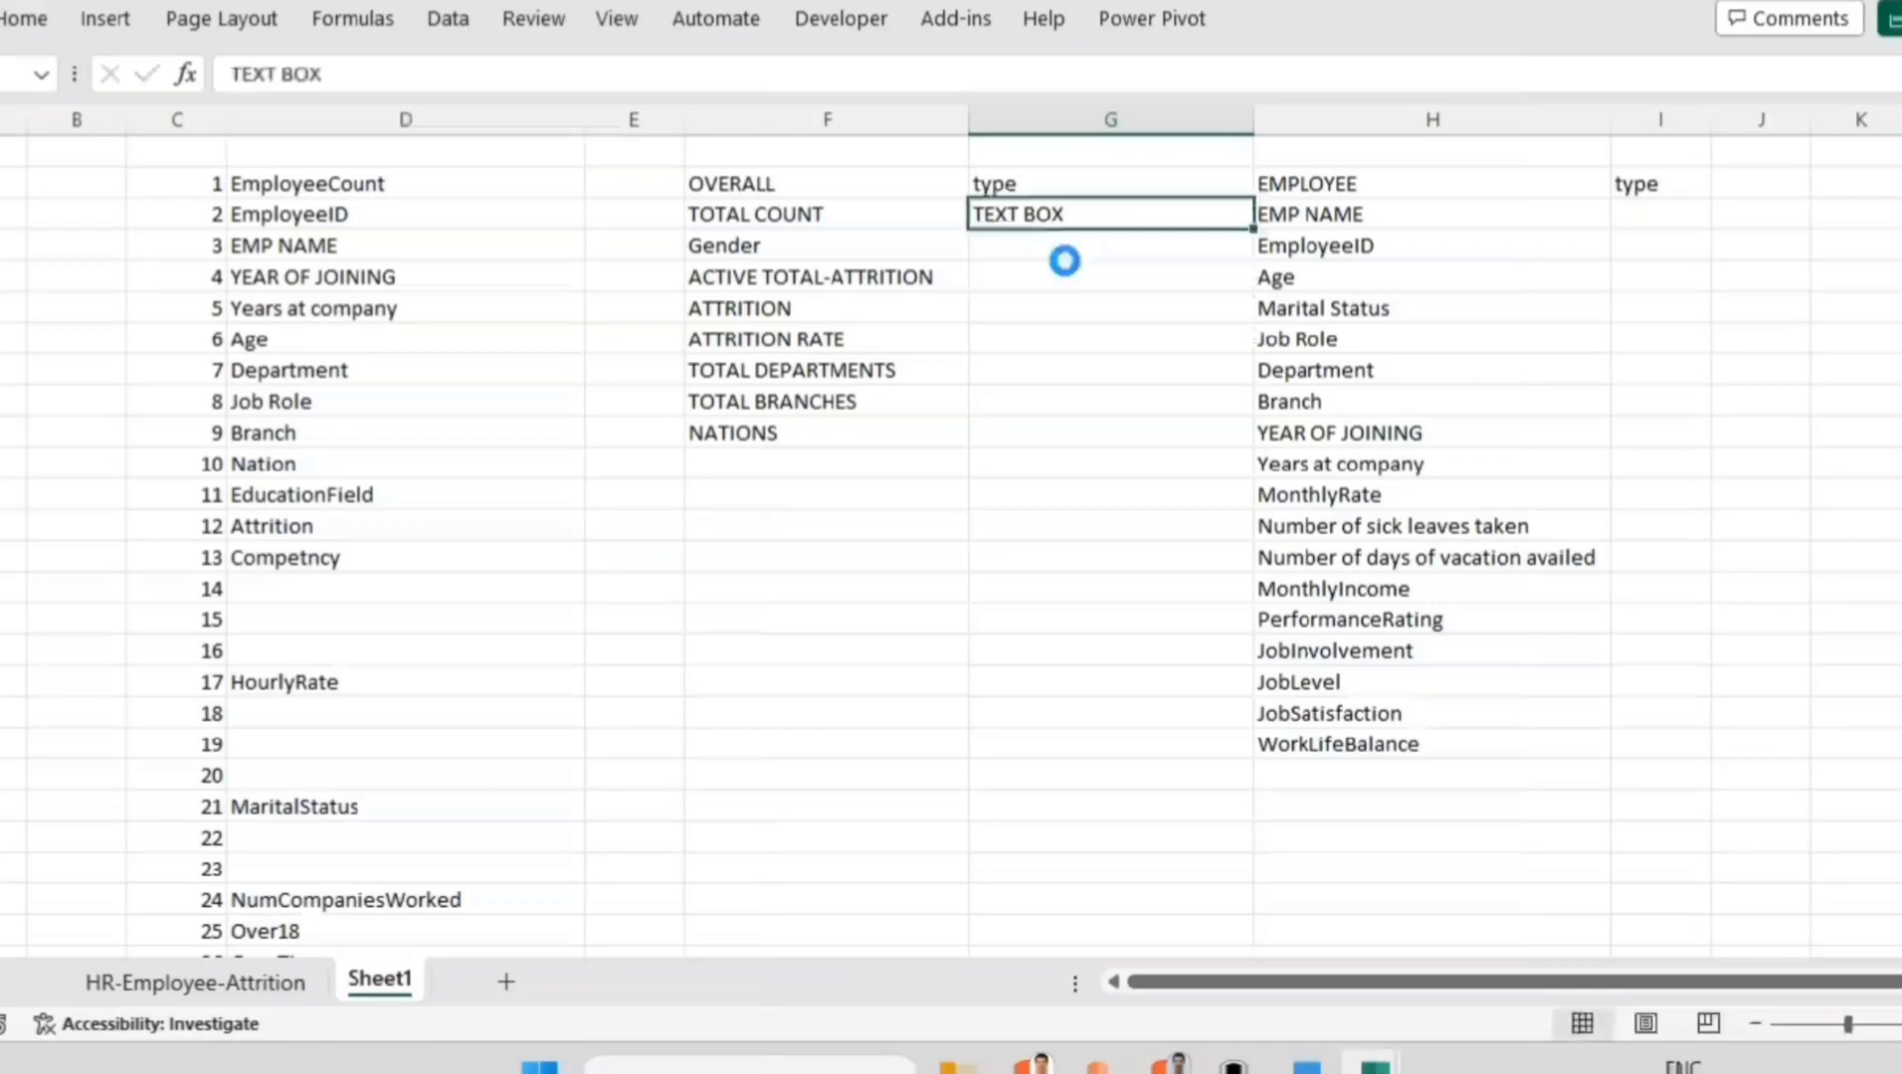
{"action": "key", "text": "ctrl+c"}
{"action": "left_click_drag", "start_coordinate": [1066, 242], "coordinate": [1134, 418]}
{"action": "key", "text": "ctrl+v"}
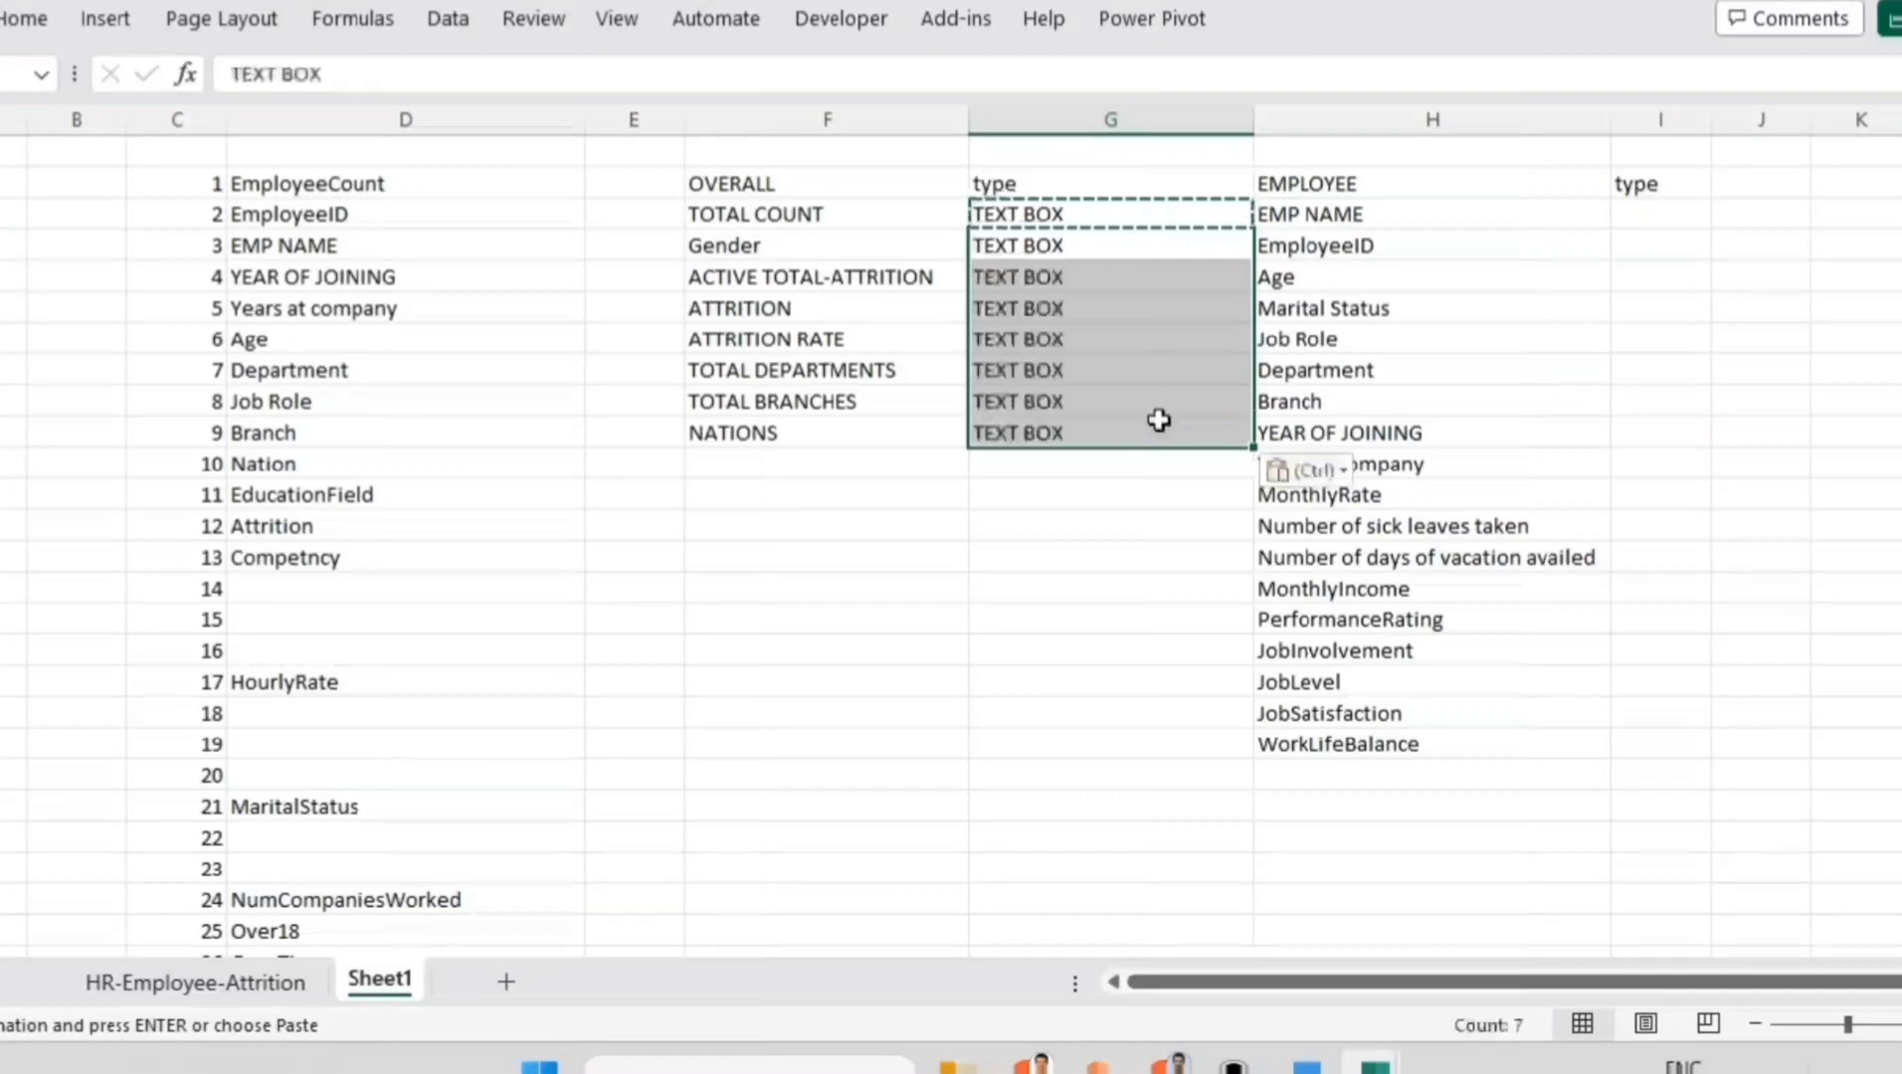
{"action": "left_click", "coordinate": [1160, 422]}
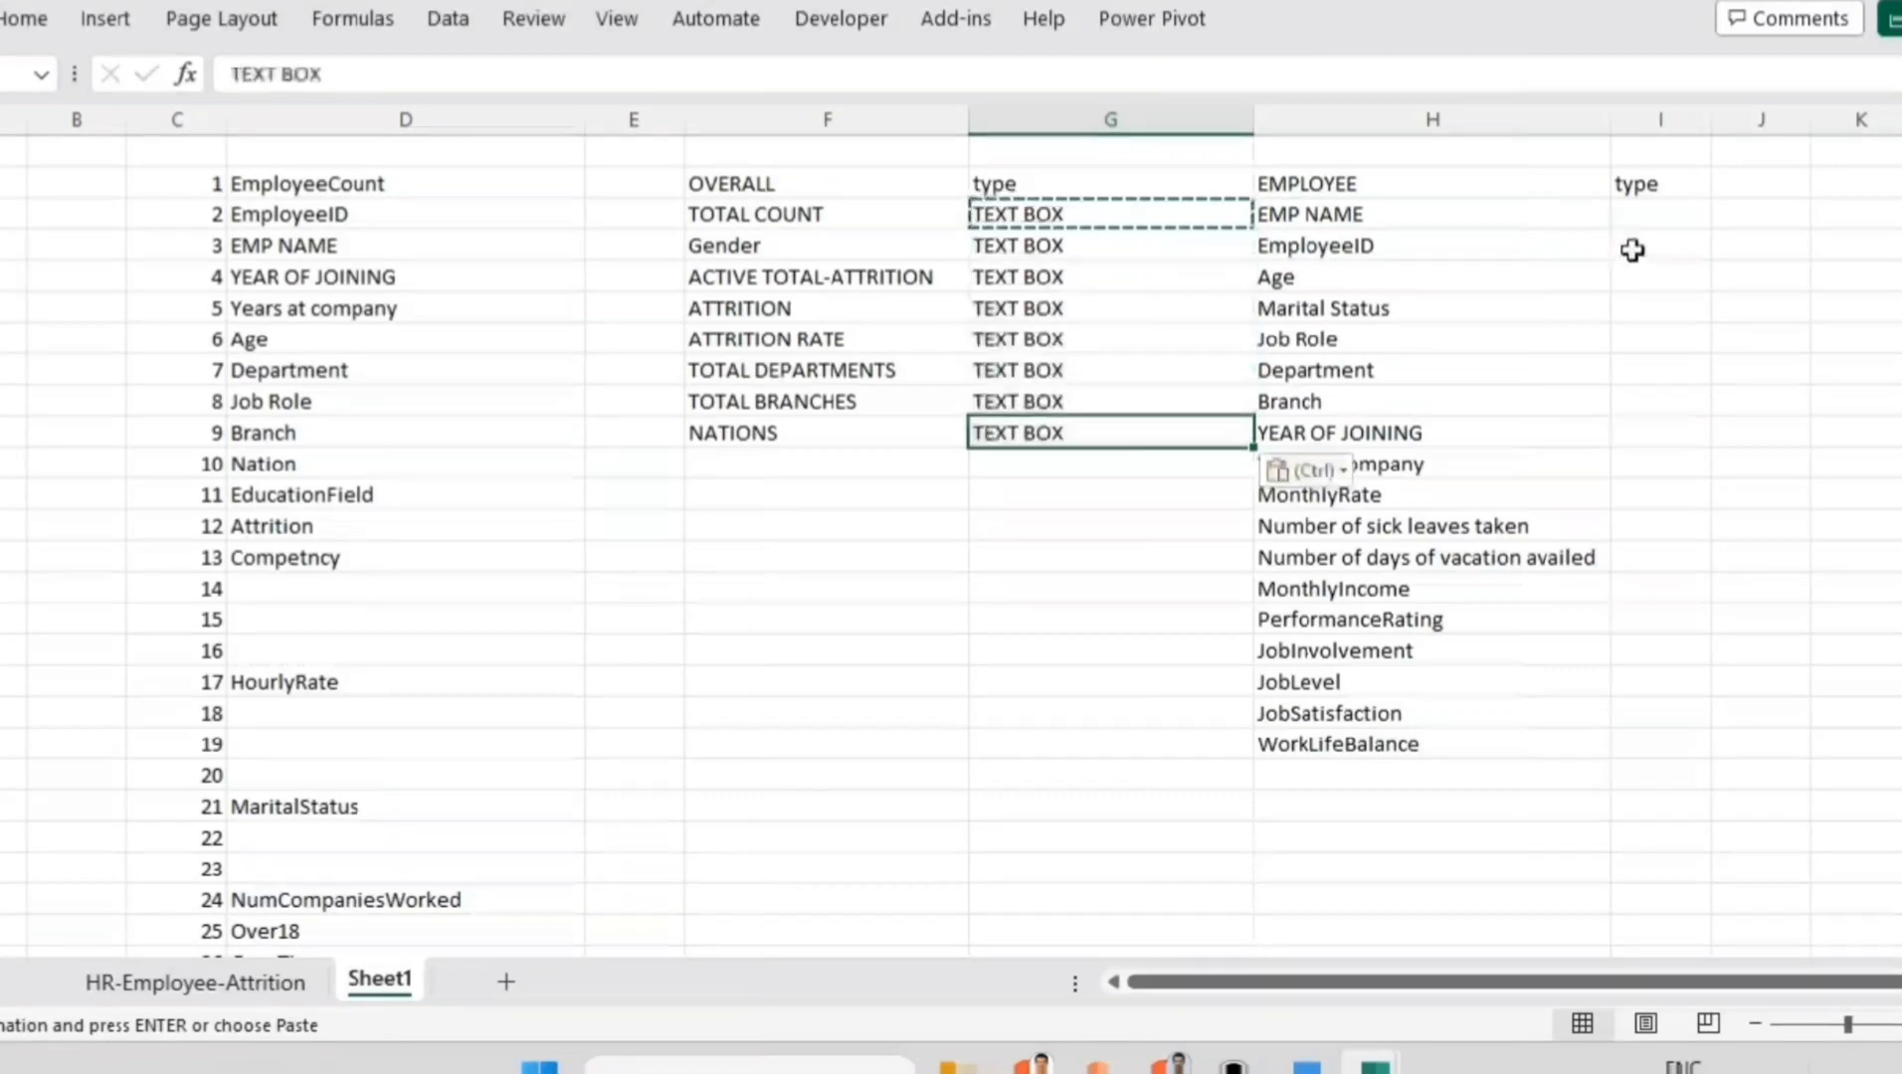
Step: Paste TEXT BOX into employee type cells I2:I13 and MonthlyIncome's cell I14
{"action": "left_click_drag", "start_coordinate": [1662, 220], "coordinate": [1671, 557]}
{"action": "key", "text": "ctrl+v"}
{"action": "left_click", "coordinate": [1618, 652]}
{"action": "left_click", "coordinate": [1646, 569]}
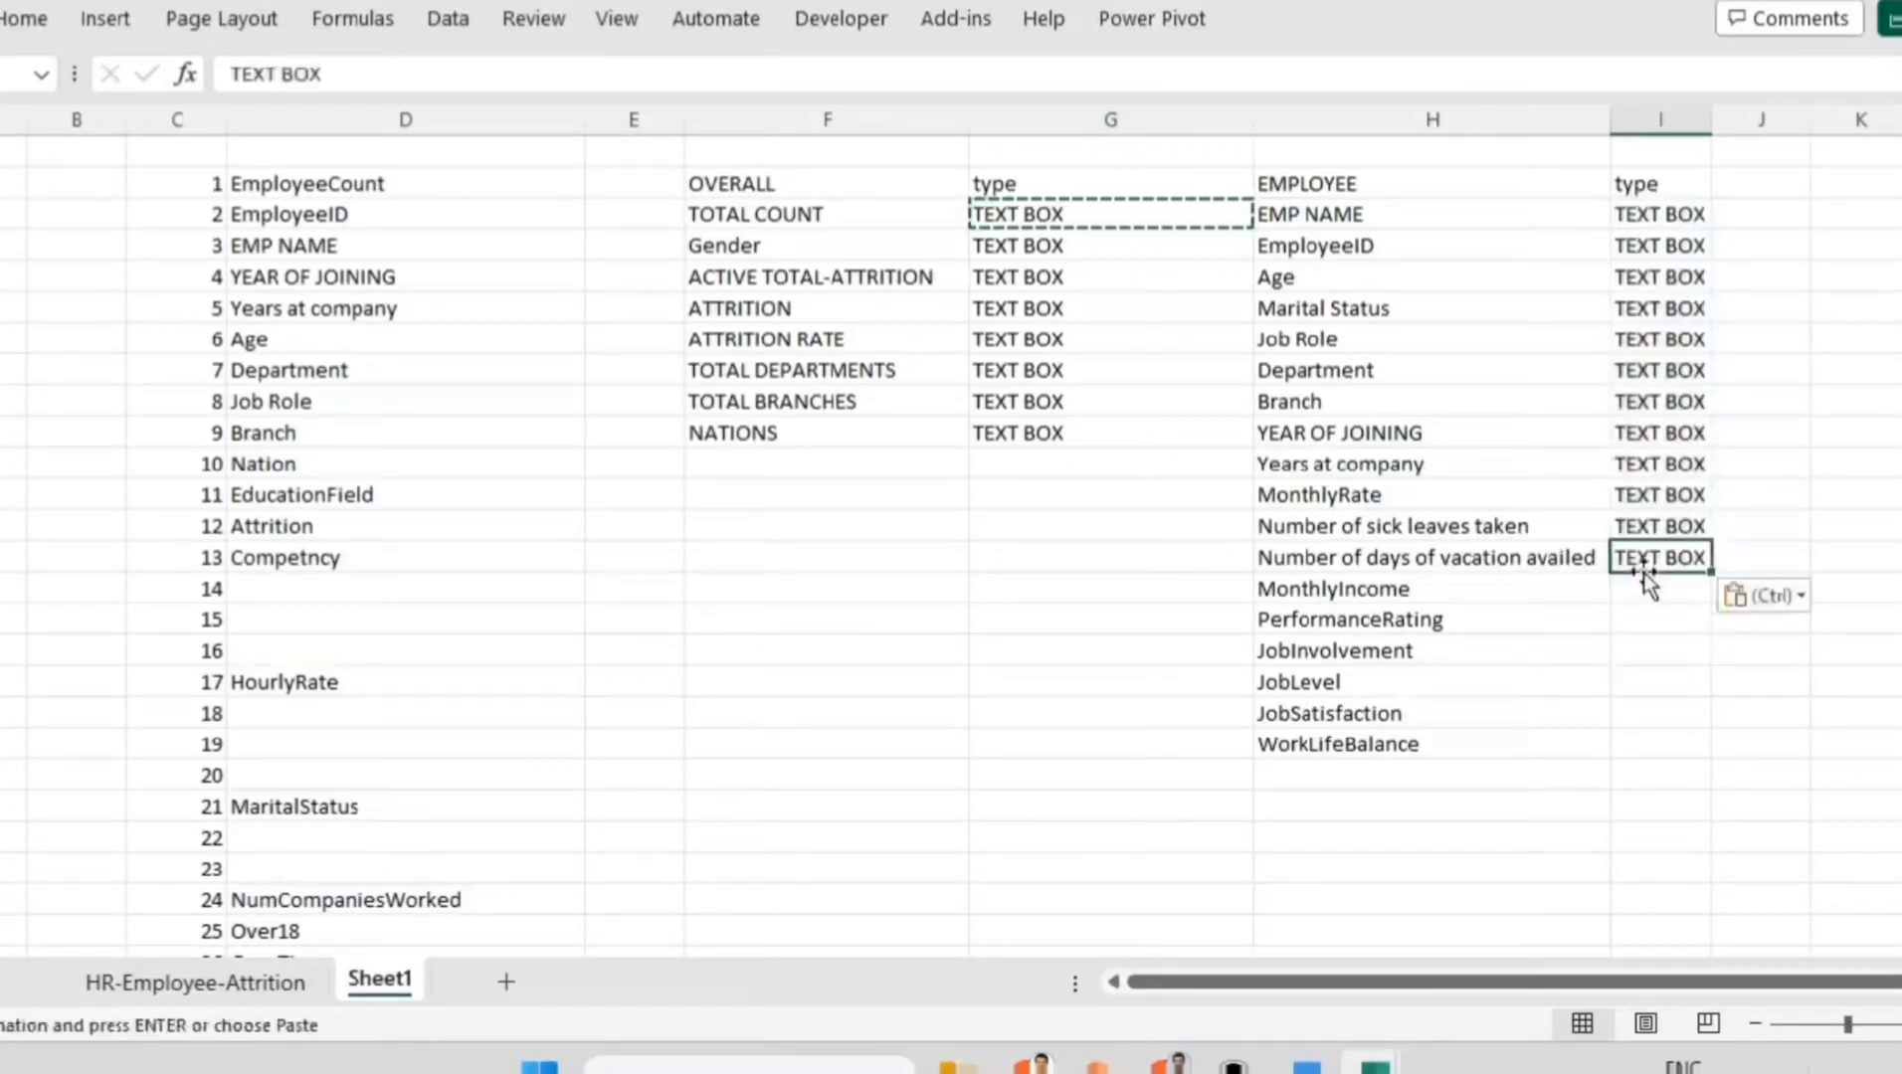
{"action": "left_click", "coordinate": [1636, 594]}
{"action": "key", "text": "ctrl+v"}
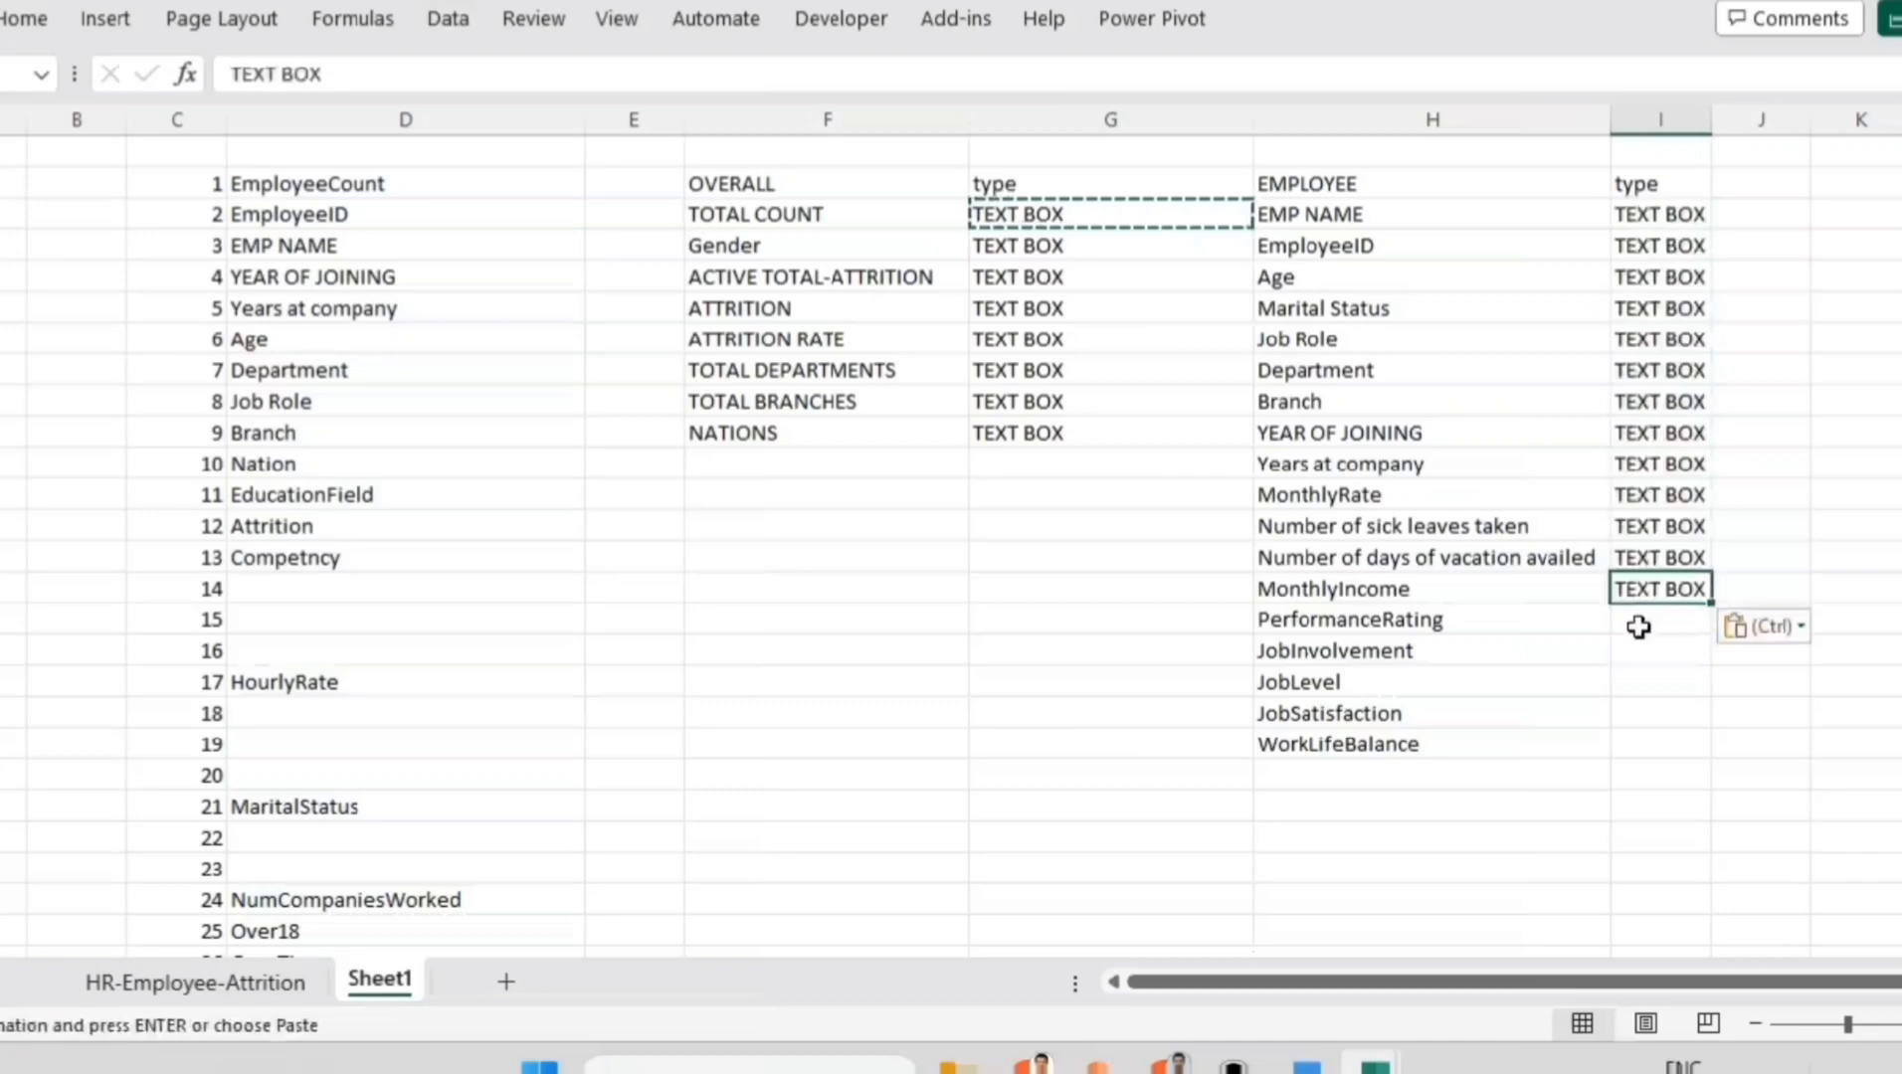
Step: Review the still-empty employee type cells from PerformanceRating down and nearby entries
{"action": "left_click", "coordinate": [1638, 625]}
{"action": "left_click_drag", "start_coordinate": [1639, 621], "coordinate": [1656, 743]}
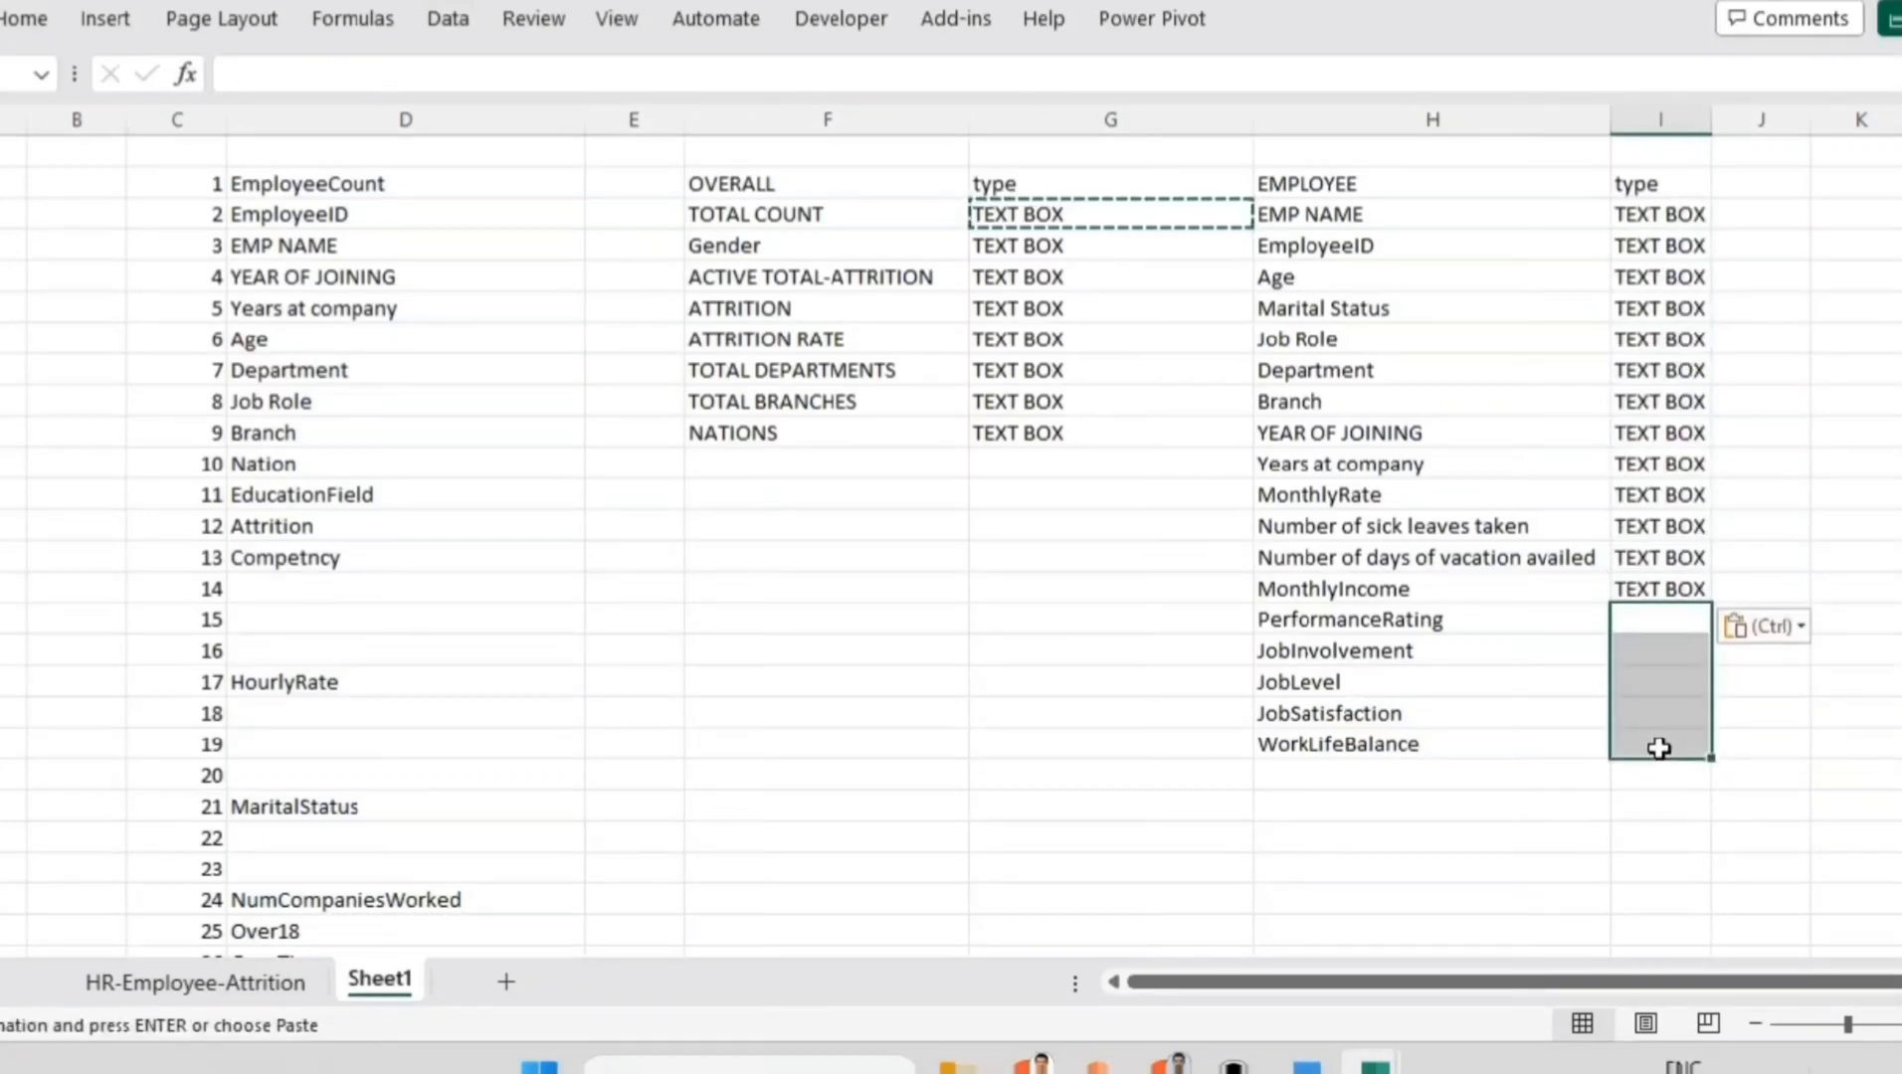
{"action": "left_click", "coordinate": [964, 492]}
{"action": "left_click", "coordinate": [1010, 411]}
{"action": "left_click", "coordinate": [1515, 686]}
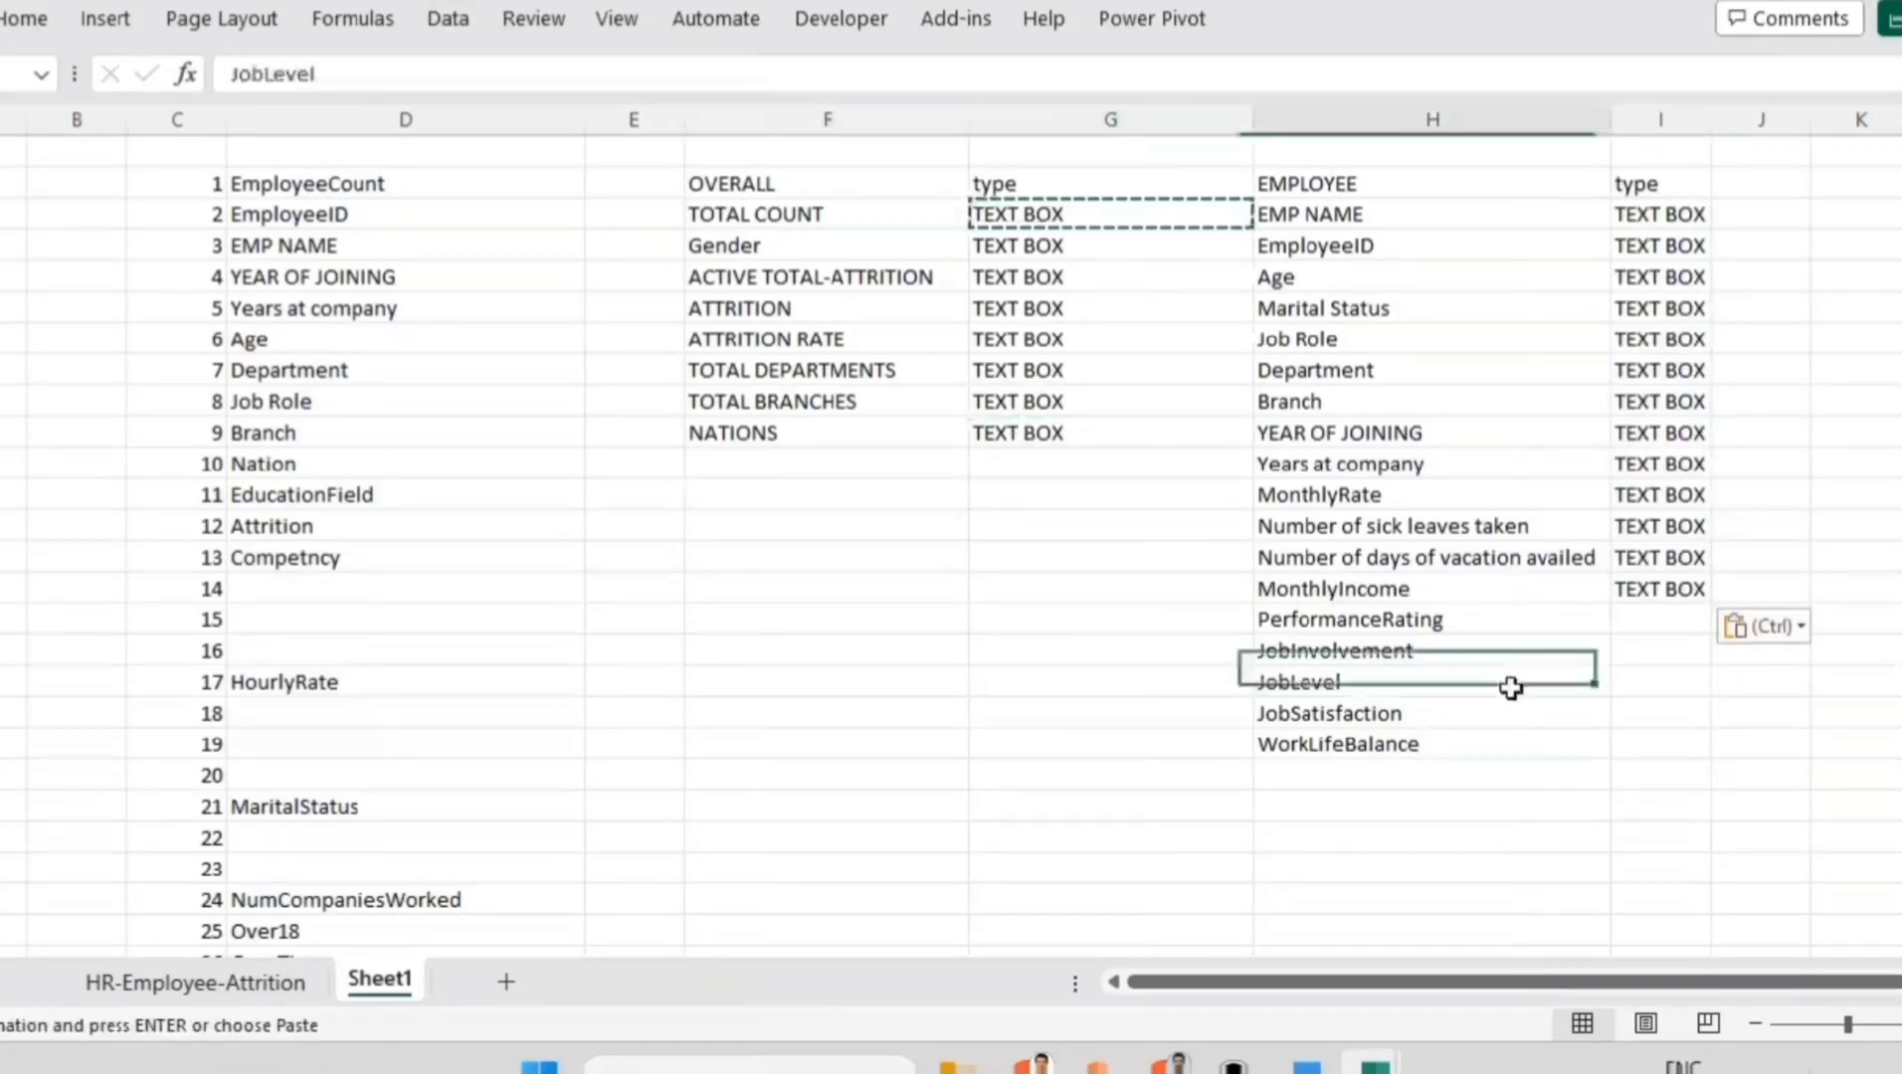
{"action": "left_click", "coordinate": [1643, 619]}
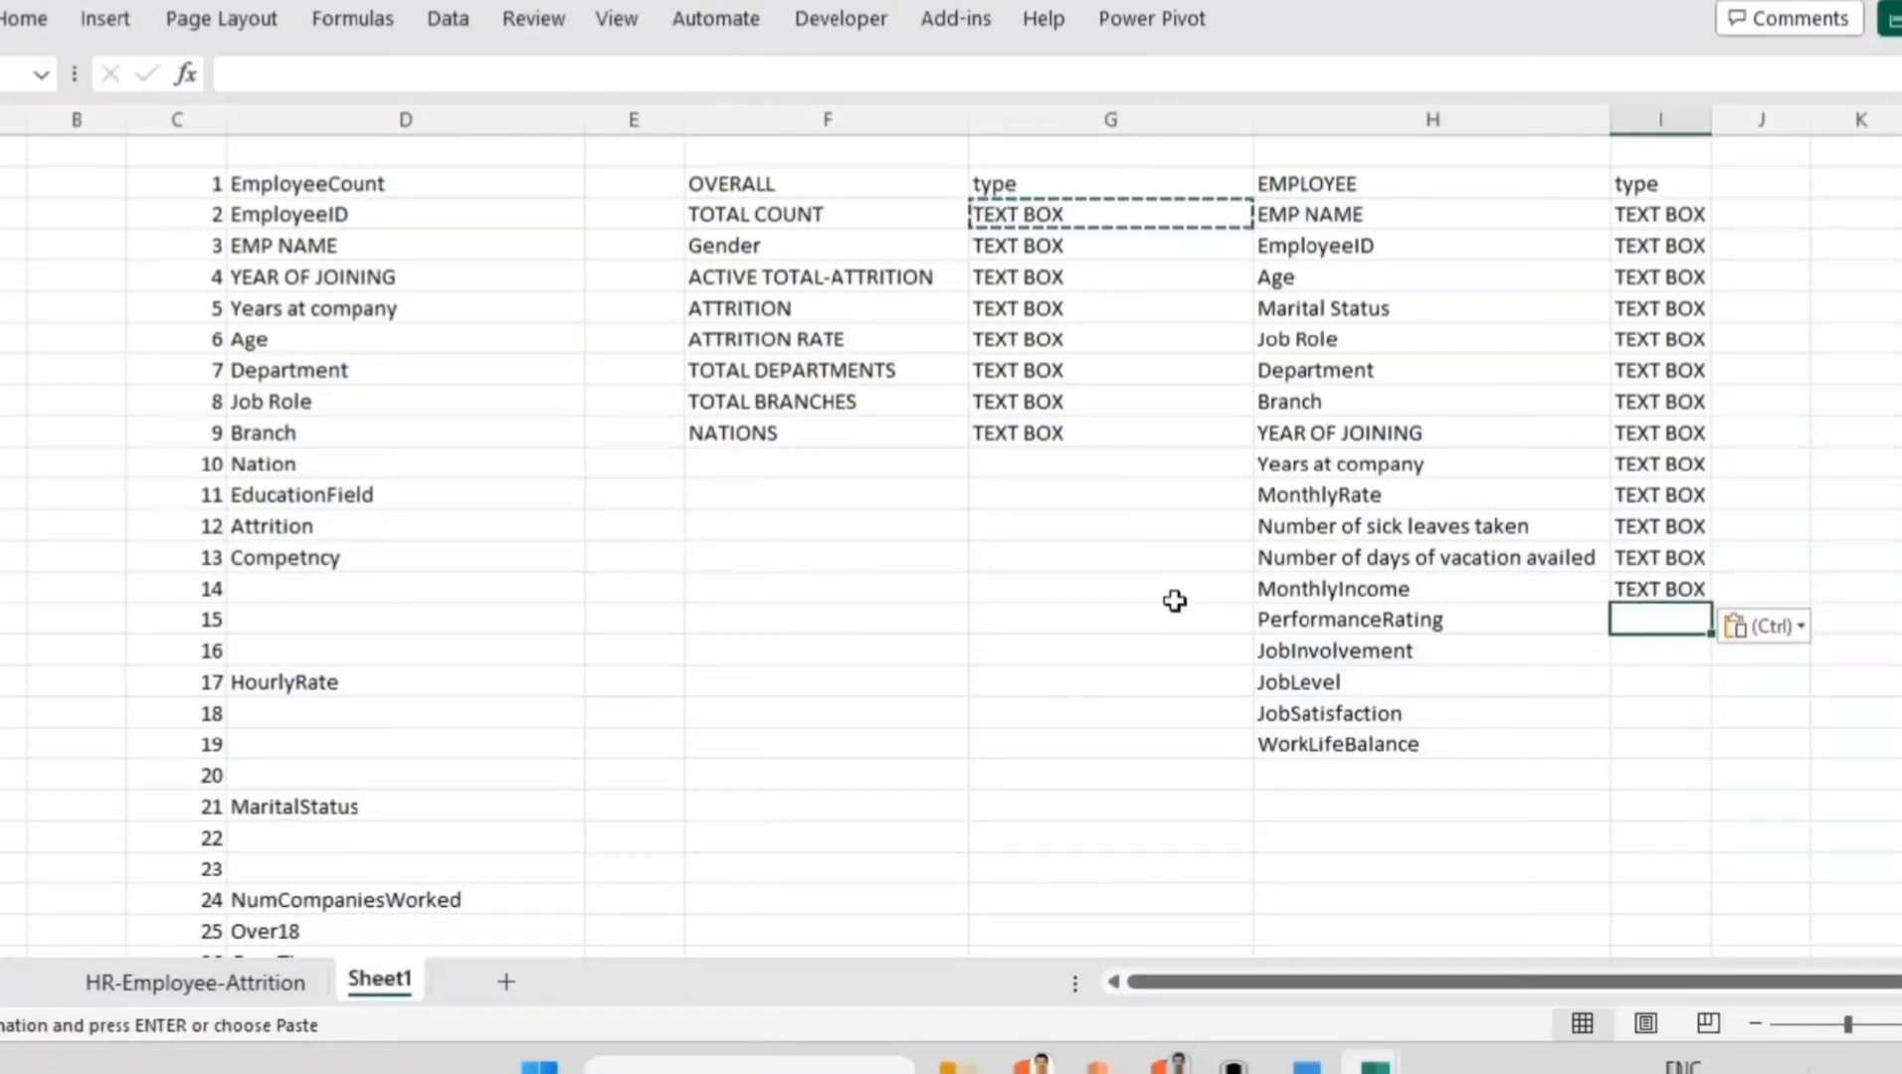
{"action": "left_click", "coordinate": [1443, 619]}
Step: Add the overall labels Department data, Branch data and Nation data in column F
{"action": "left_click", "coordinate": [852, 493]}
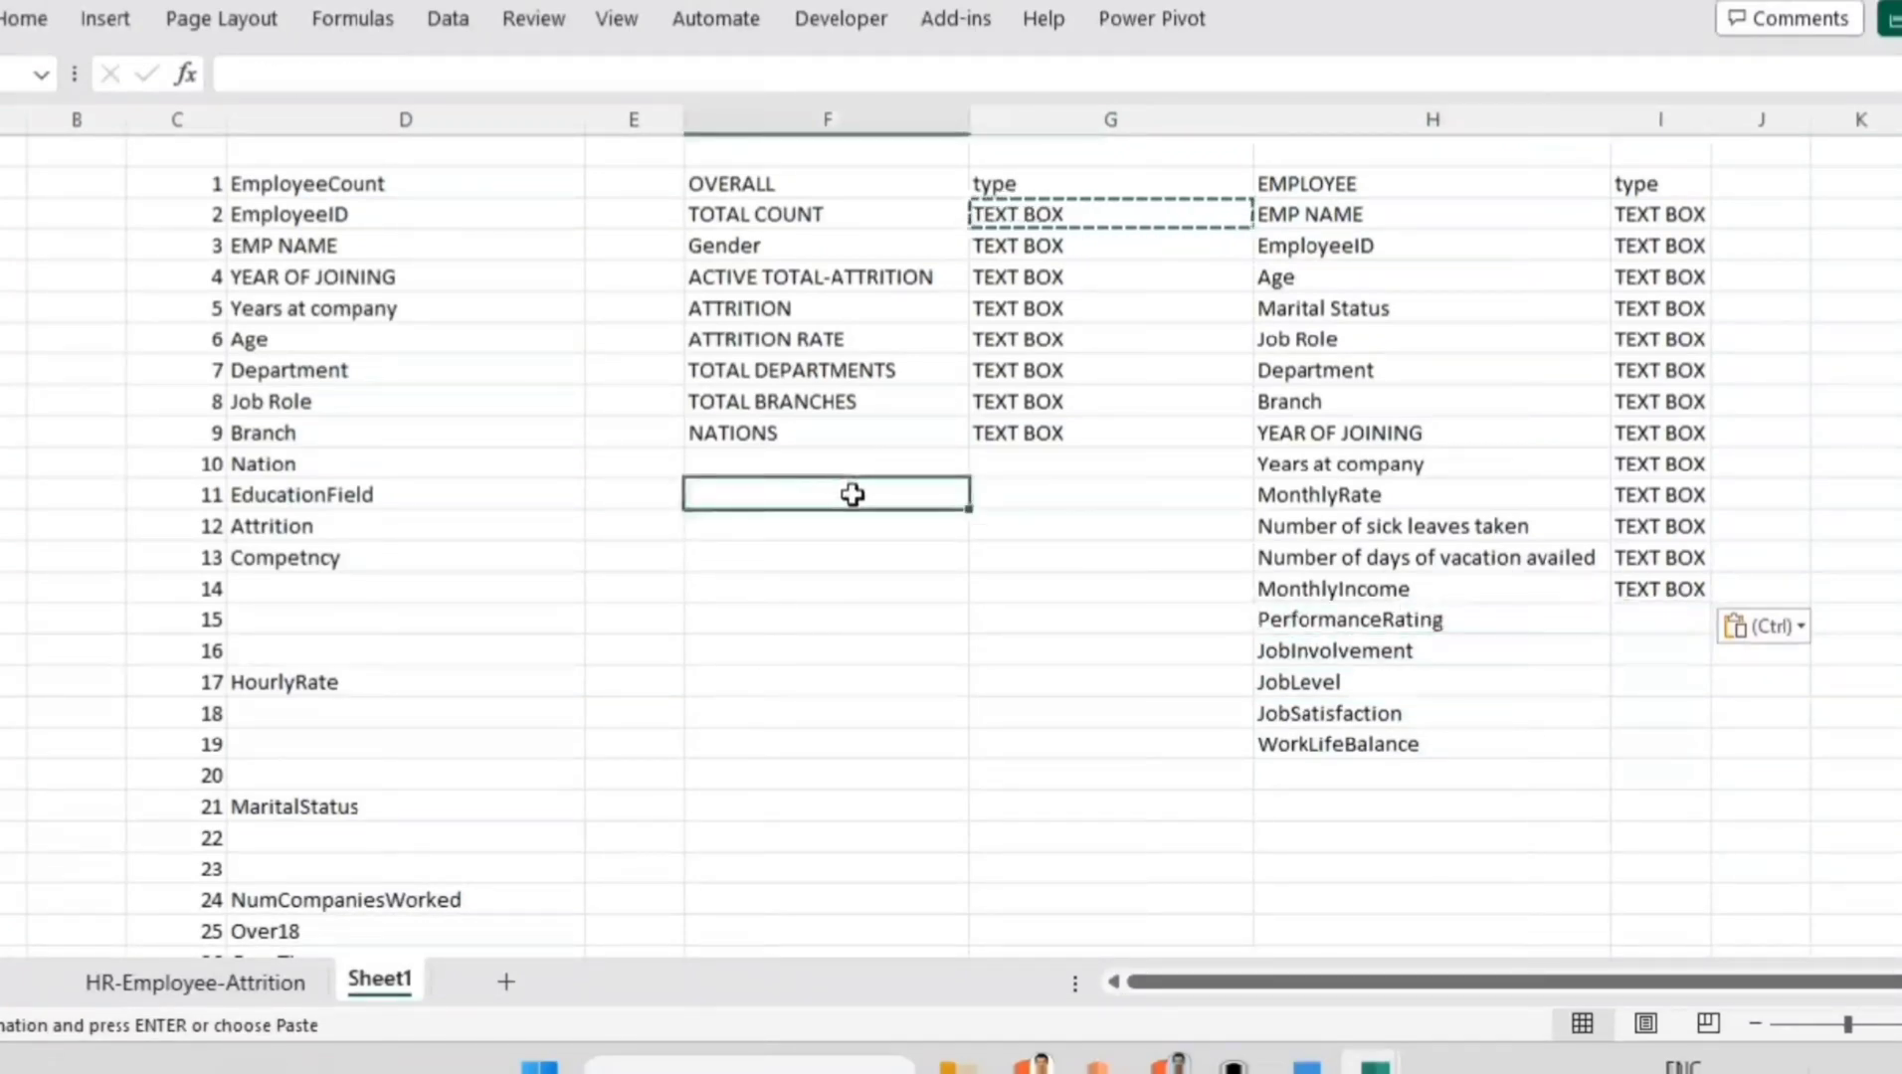
{"action": "type", "text": "Deap"}
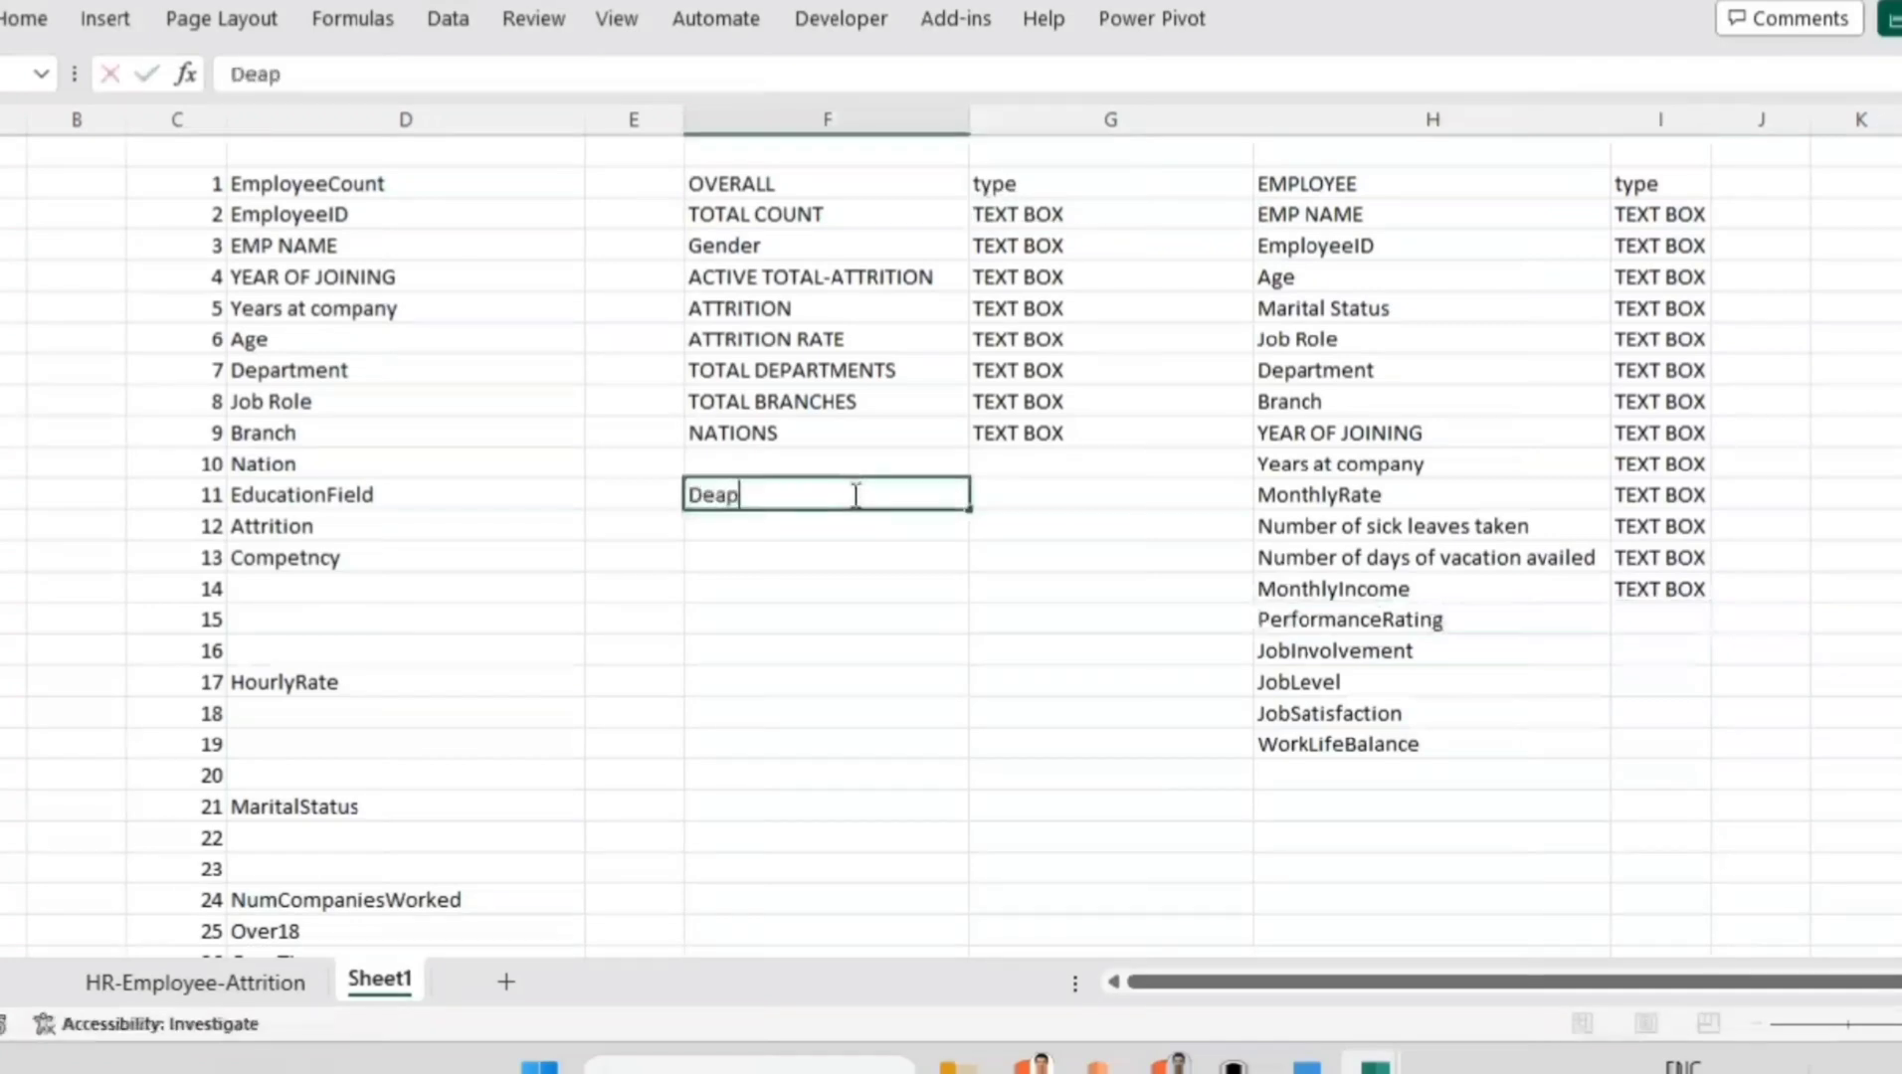
{"action": "type", "text": "rt"}
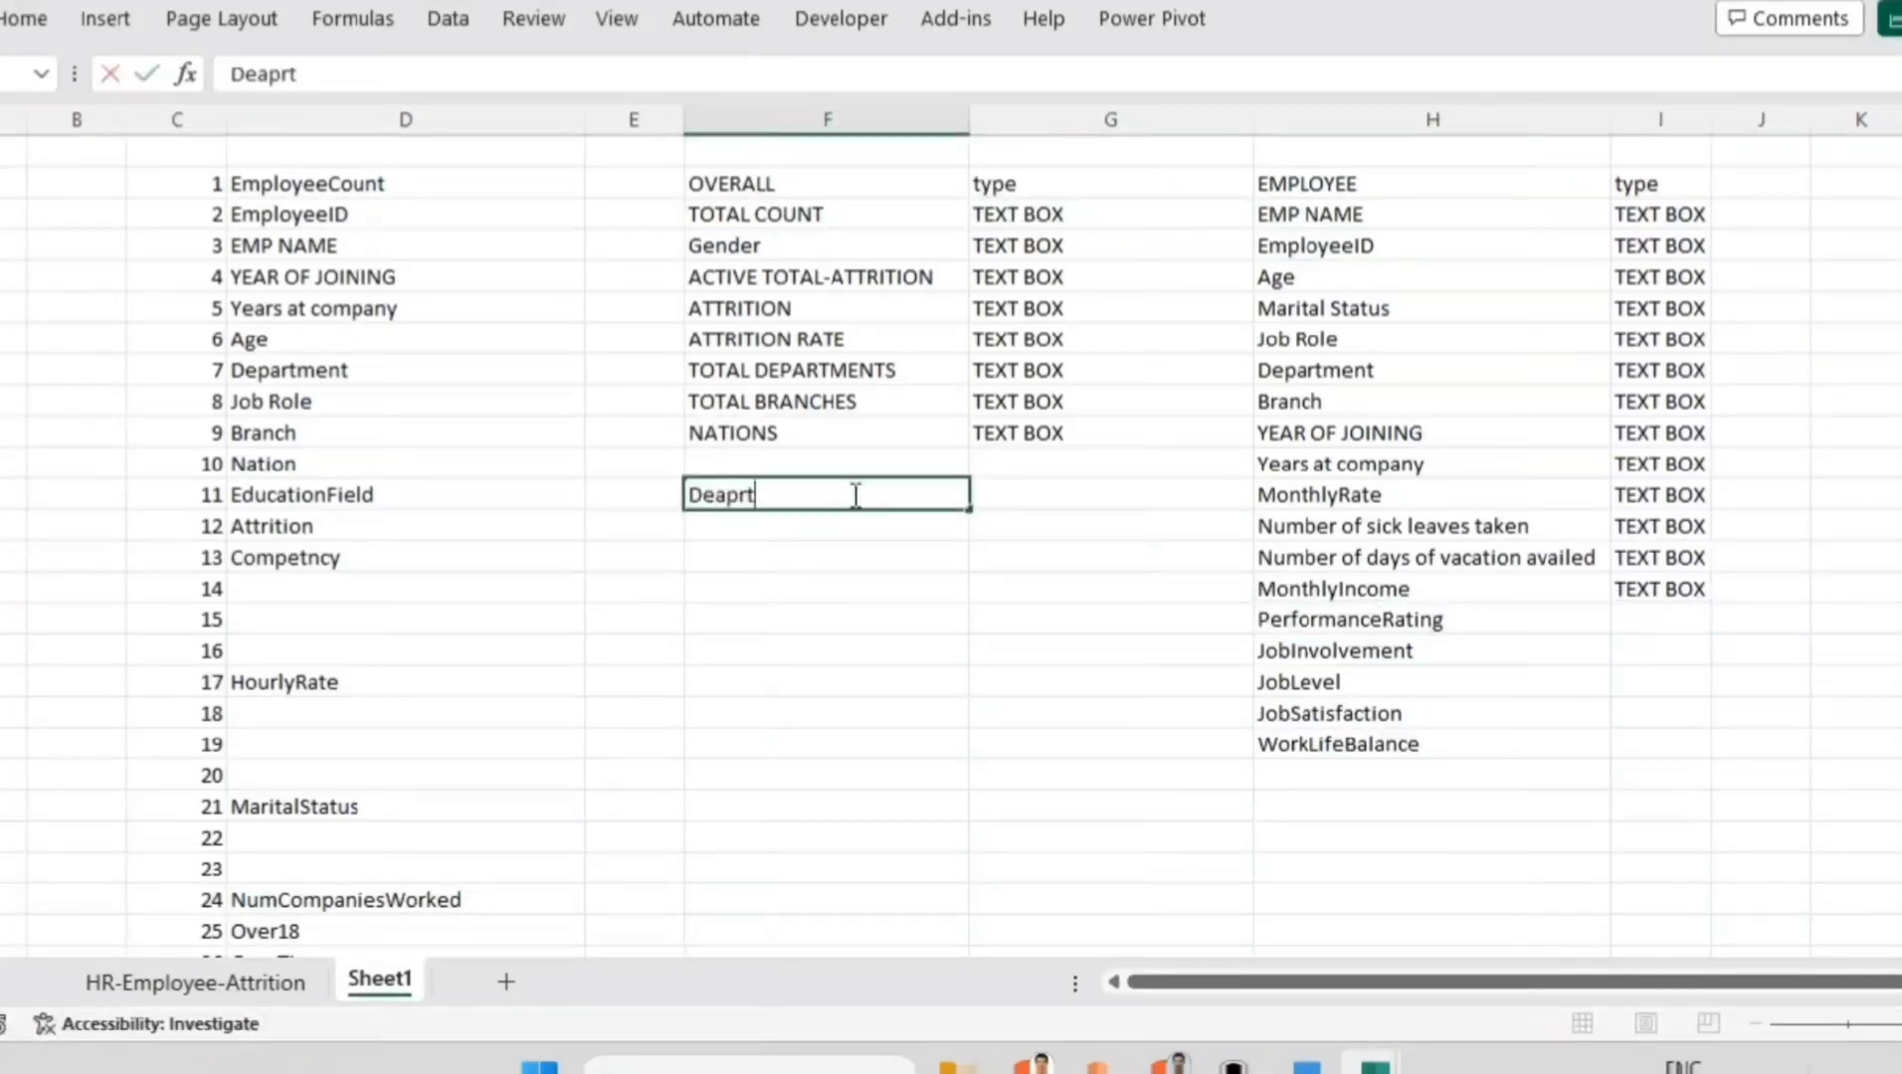
{"action": "type", "text": "ment d"}
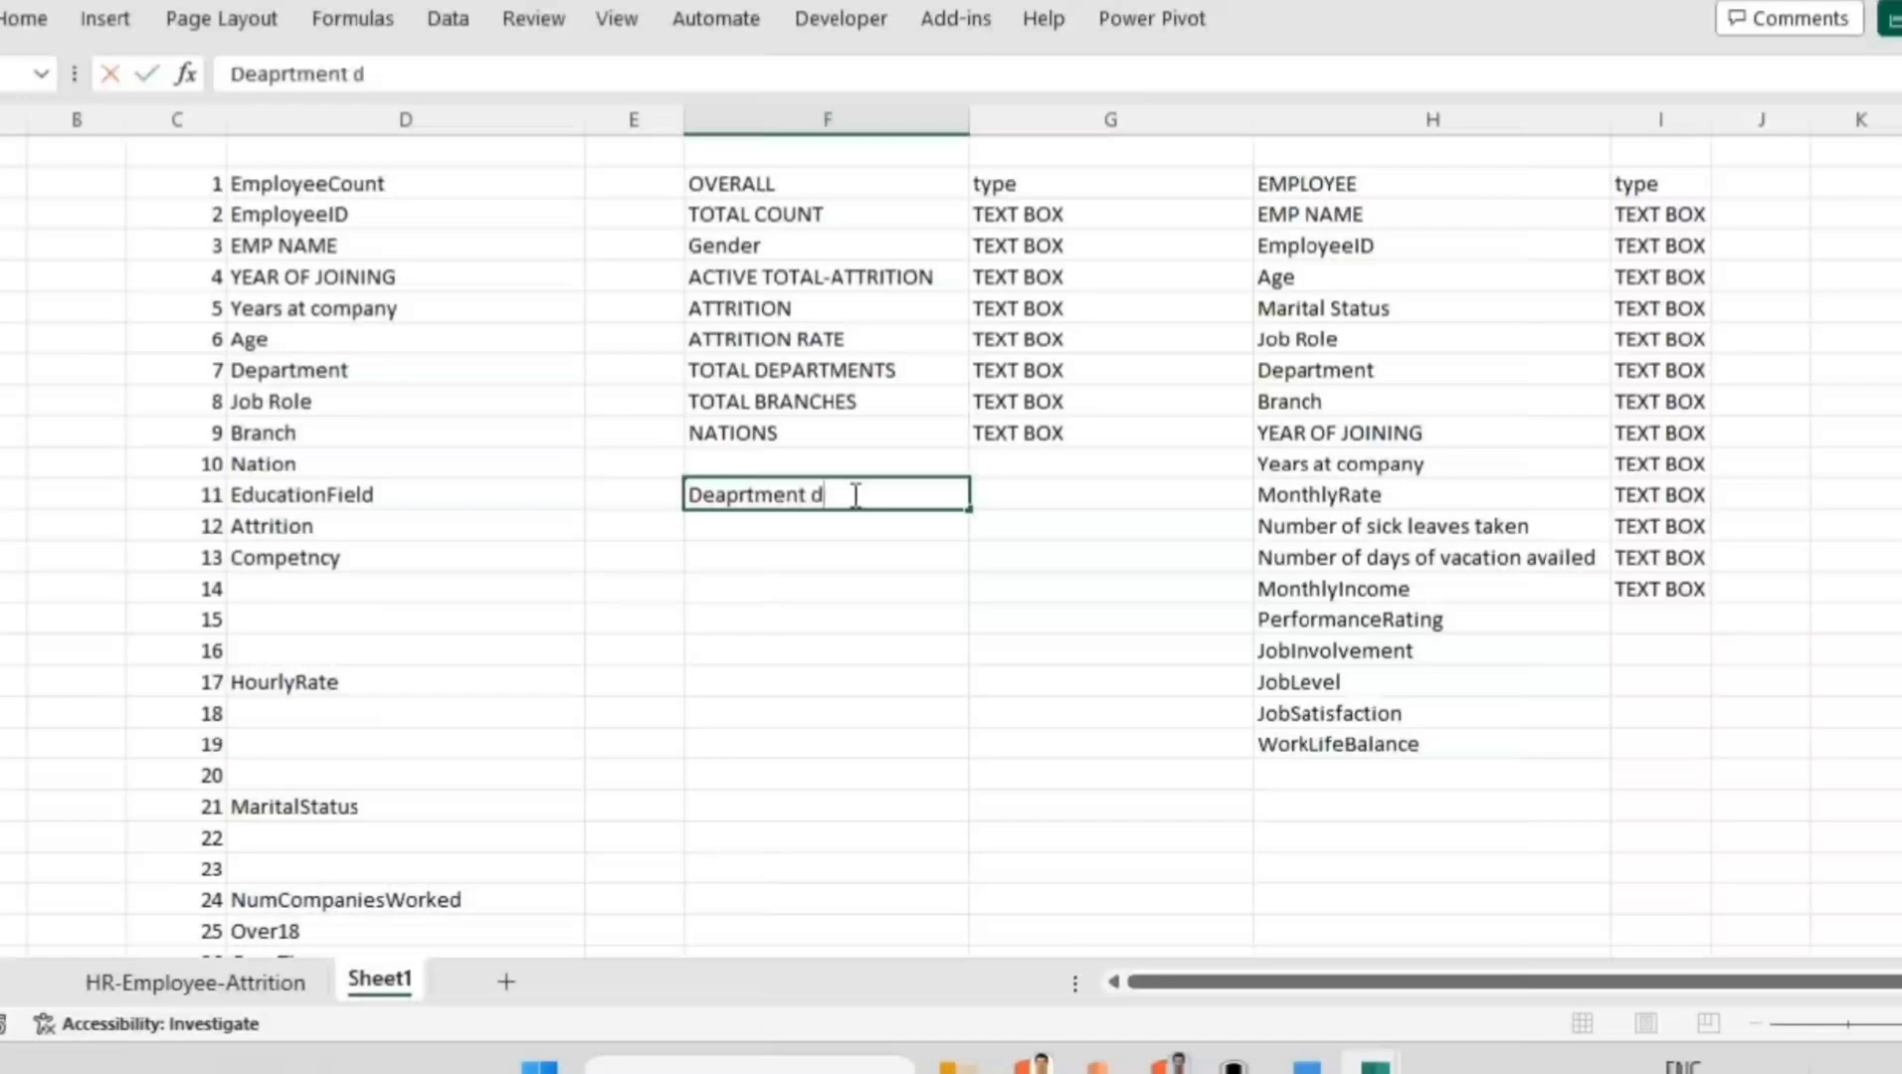
{"action": "type", "text": "ata"}
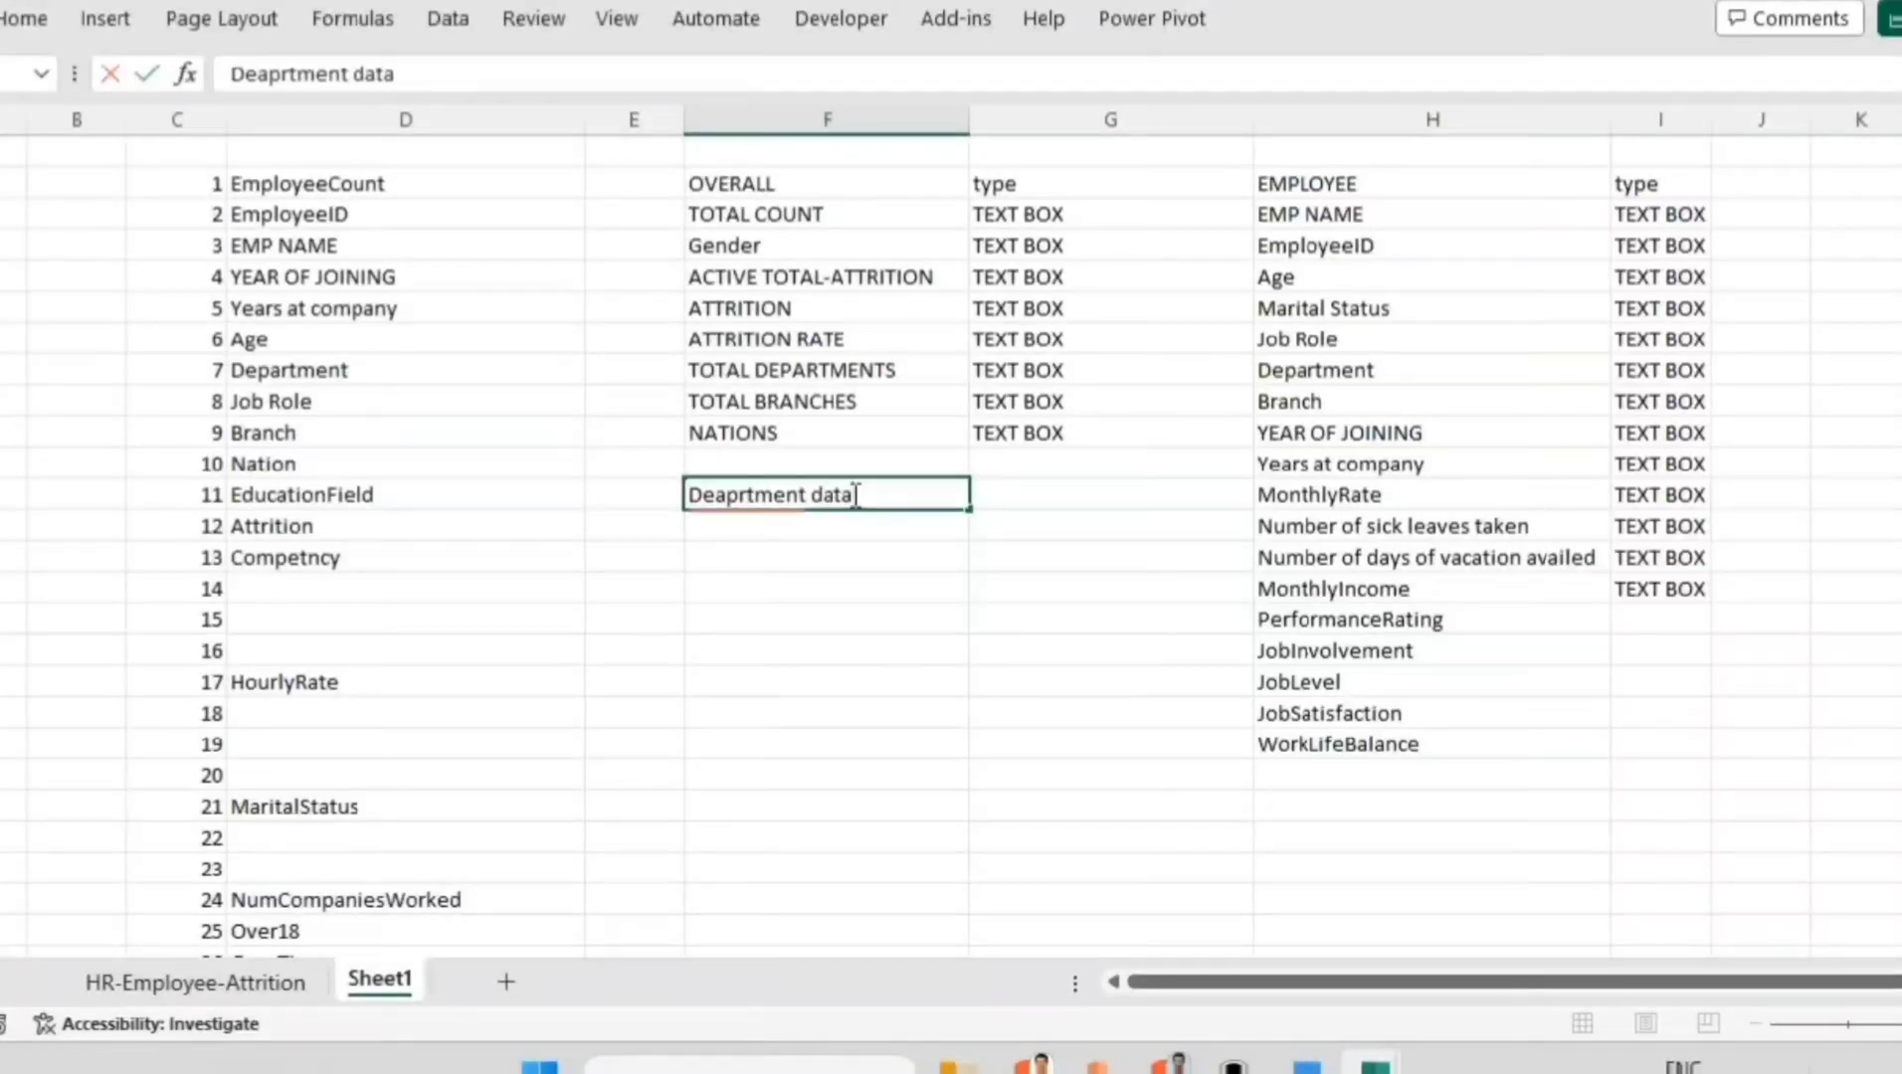
{"action": "key", "text": "BackSpace"}
{"action": "key", "text": "BackSpace"}
{"action": "key", "text": "Return"}
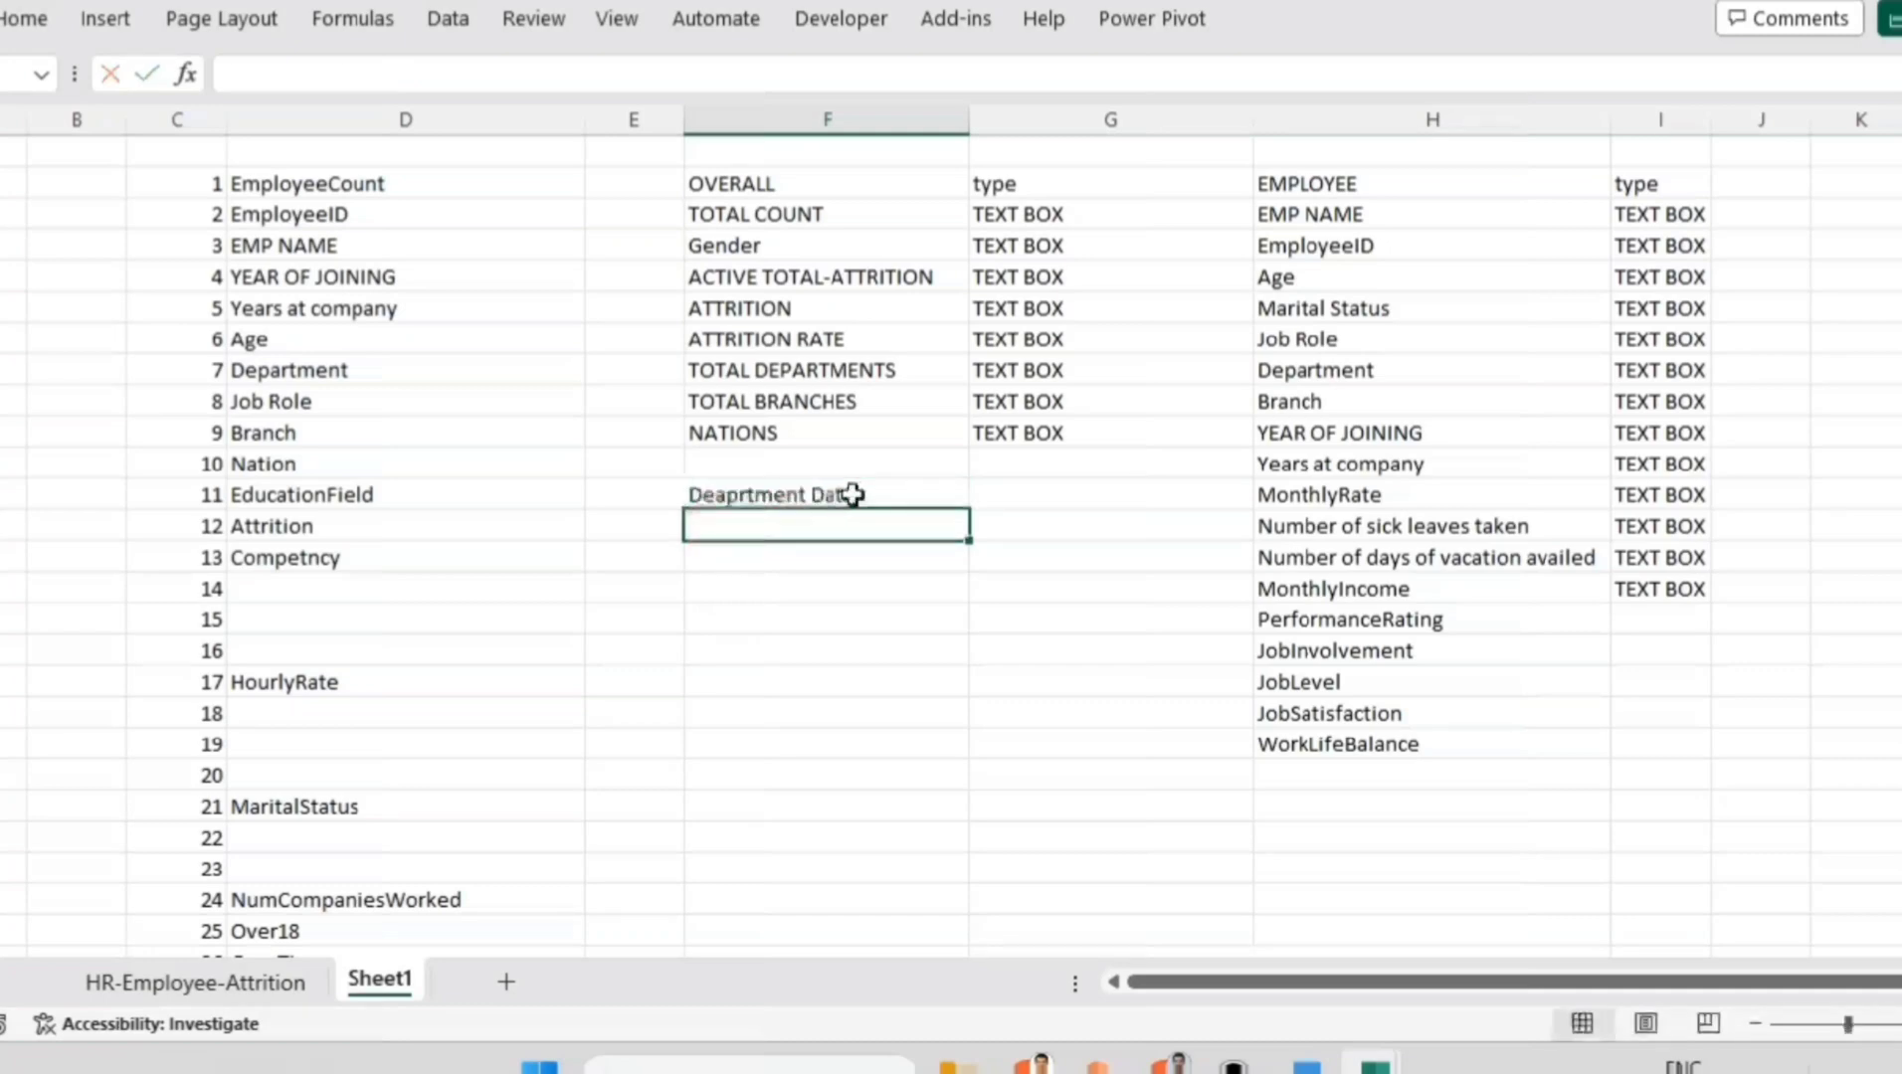
{"action": "left_click", "coordinate": [854, 494]}
{"action": "type", "text": "Dea"}
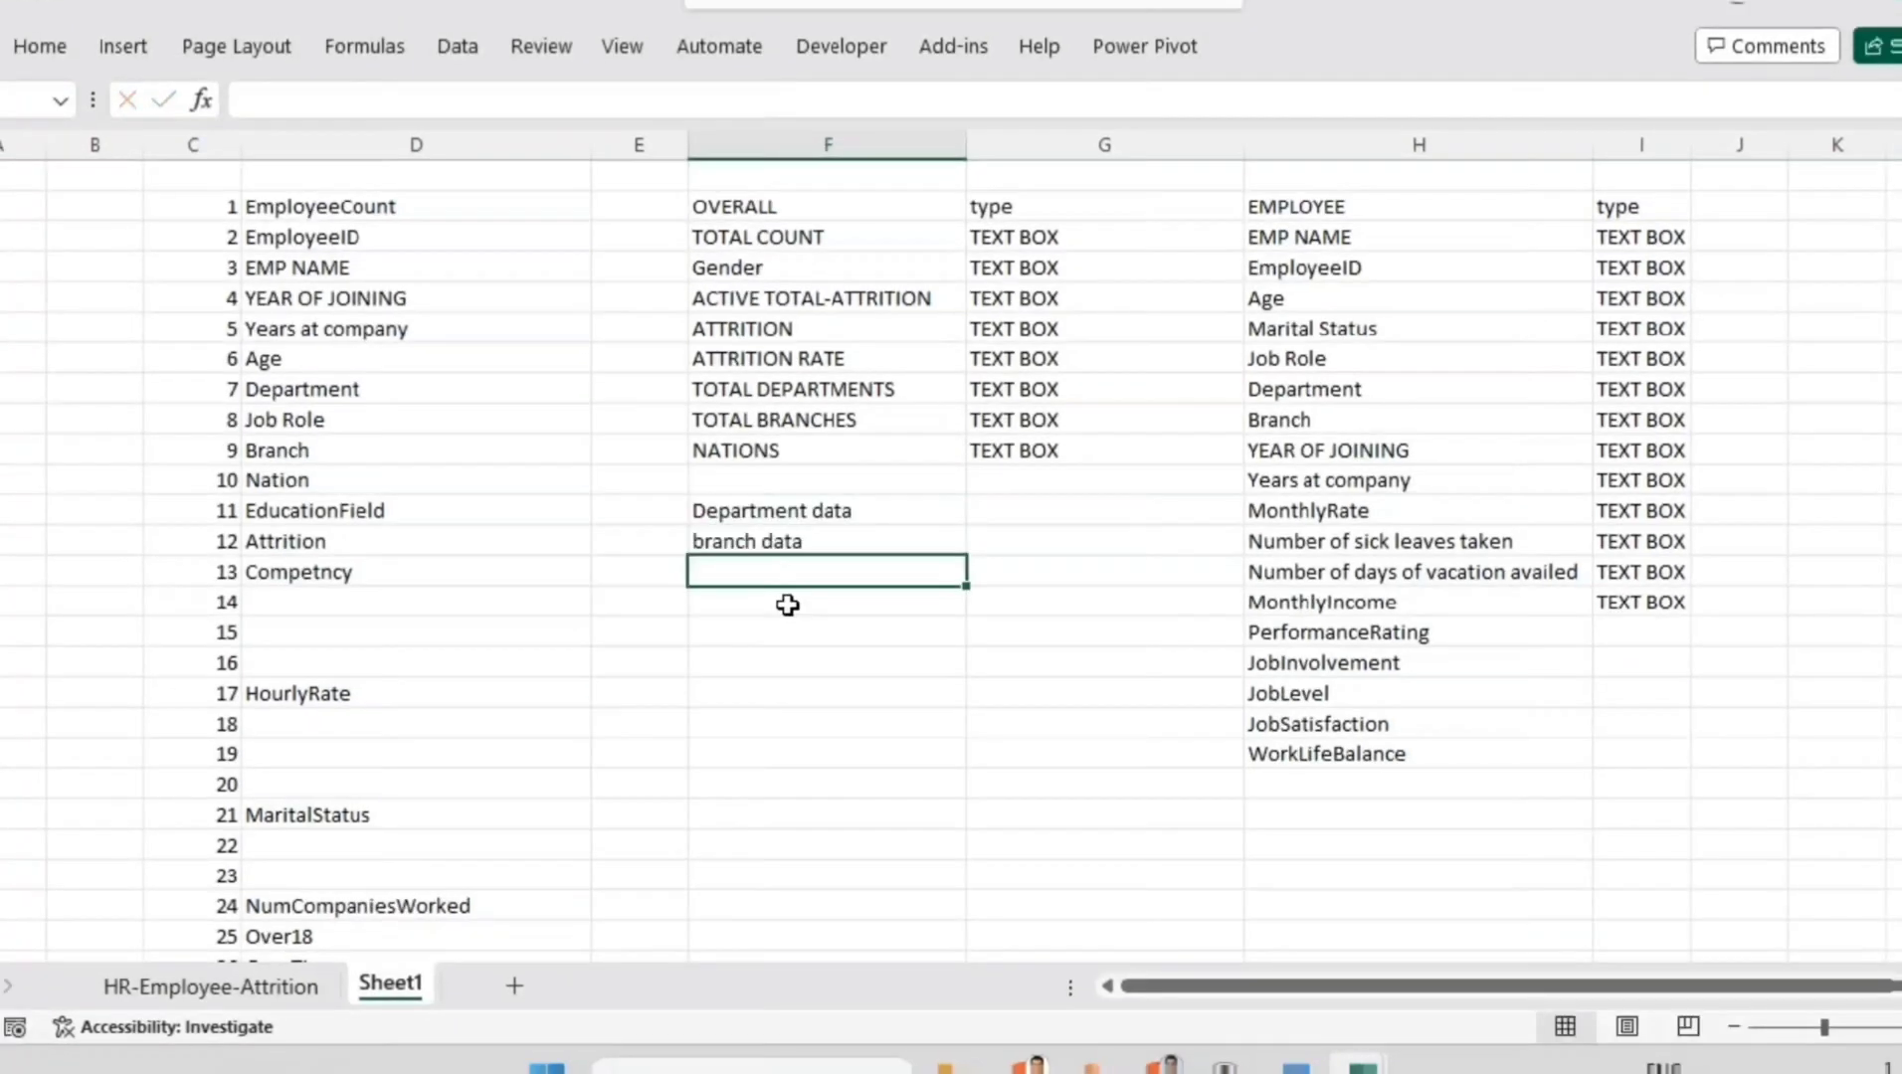
{"action": "key", "text": "Up"}
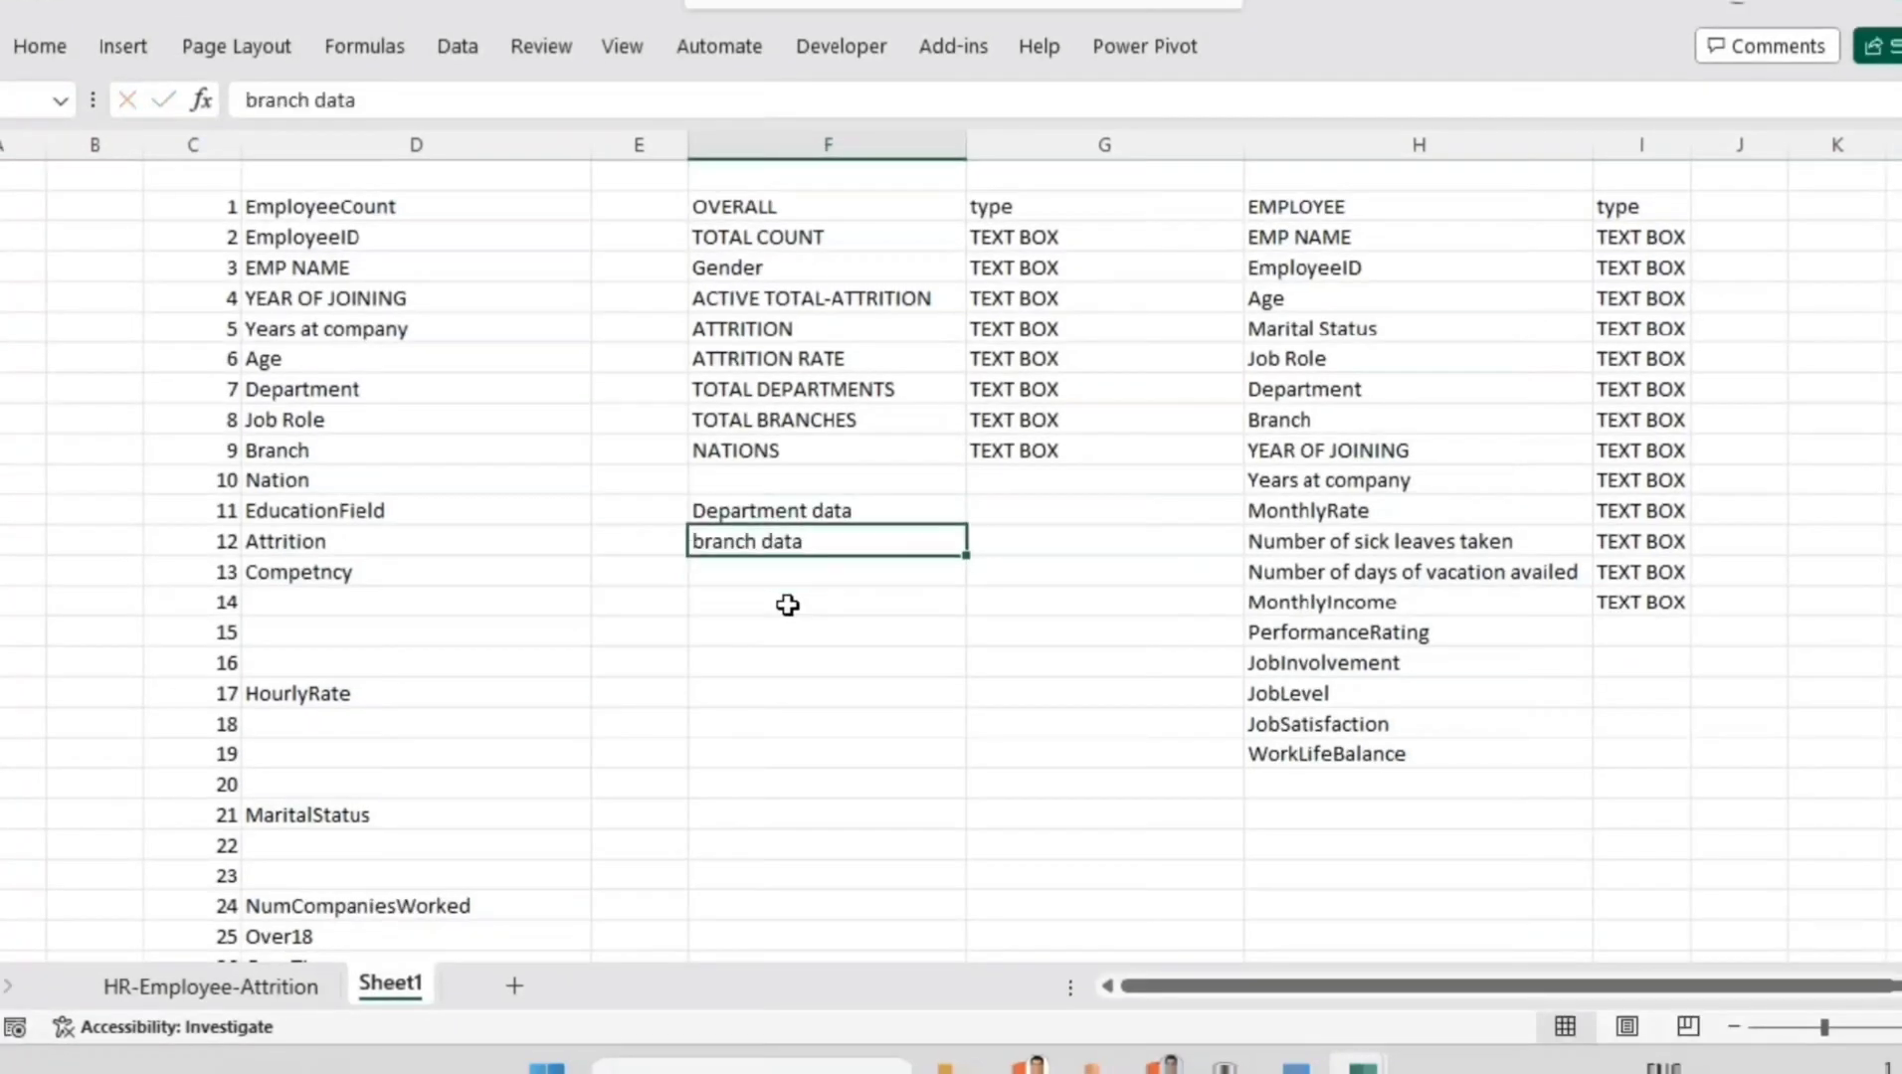
{"action": "type", "text": "Branc"}
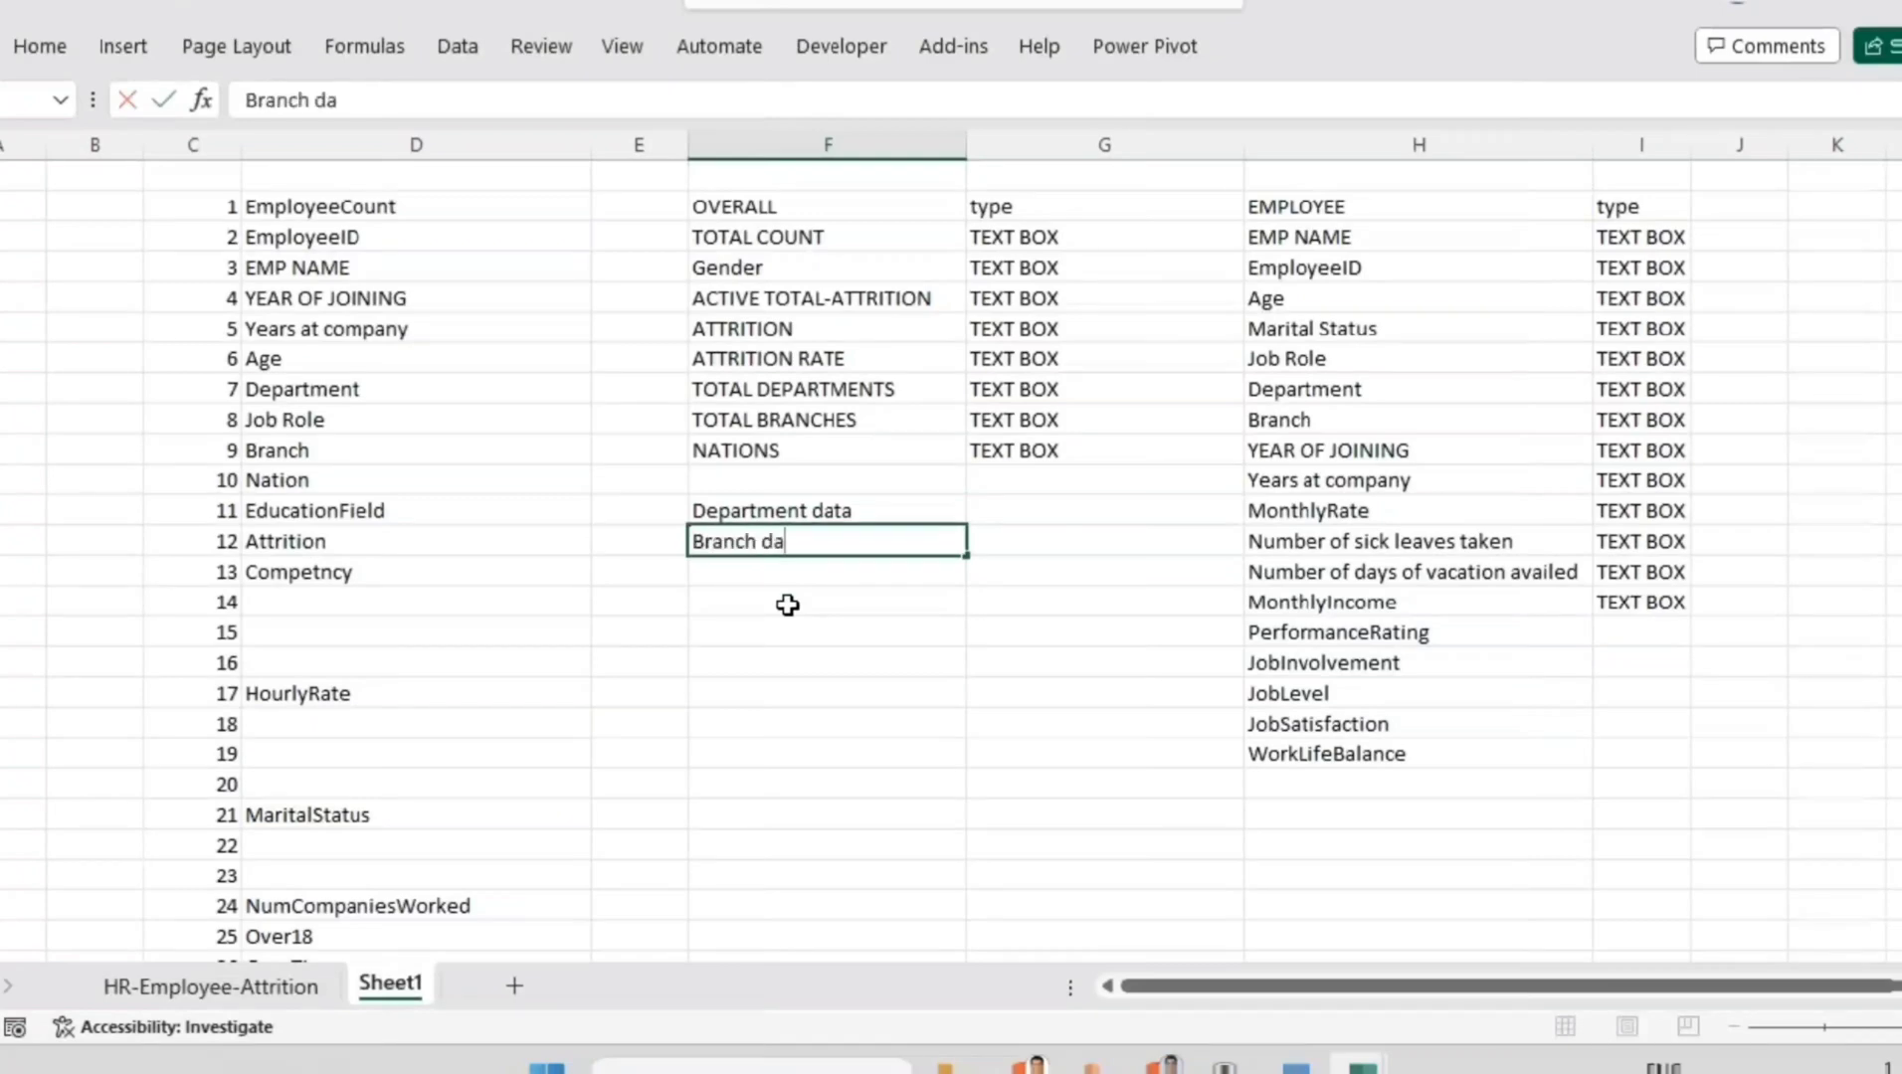
{"action": "type", "text": "h data"}
{"action": "key", "text": "Return"}
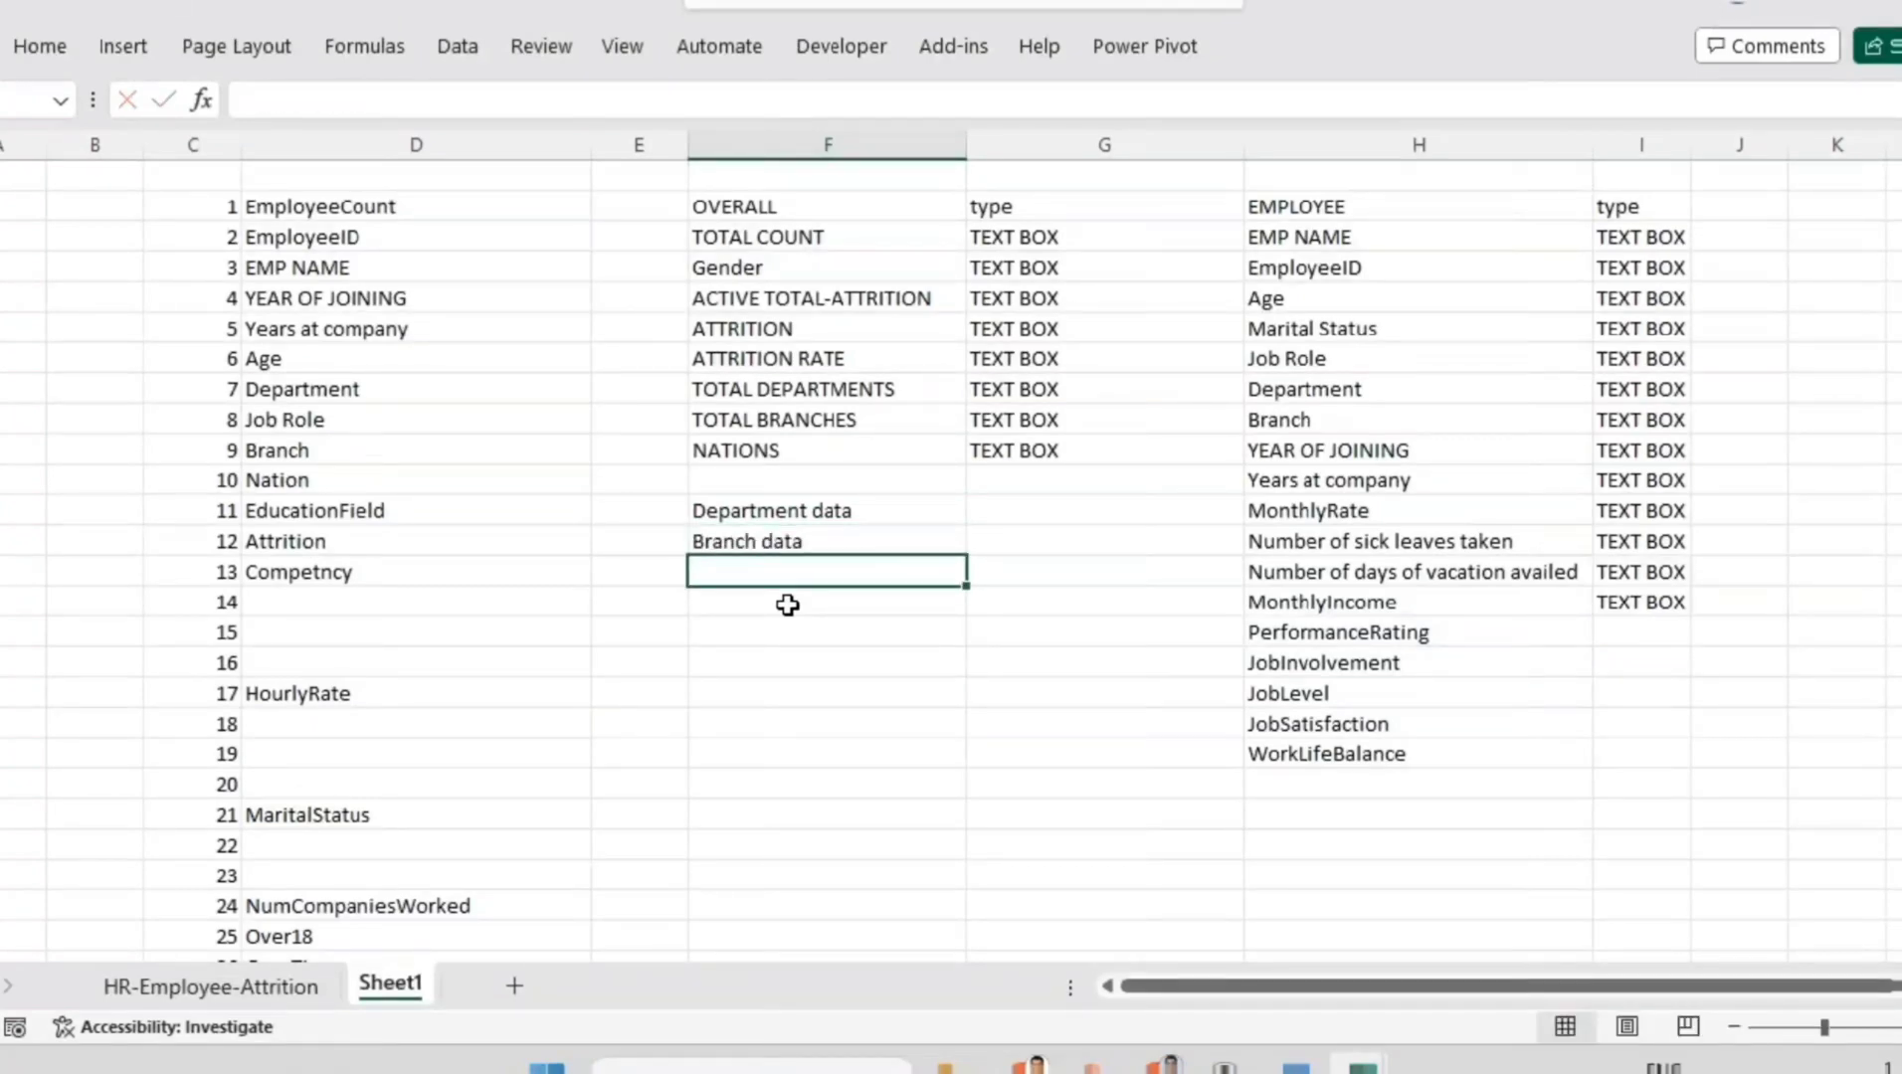
{"action": "type", "text": "MNat"}
{"action": "key", "text": "BackSpace"}
{"action": "key", "text": "BackSpace"}
{"action": "key", "text": "BackSpace"}
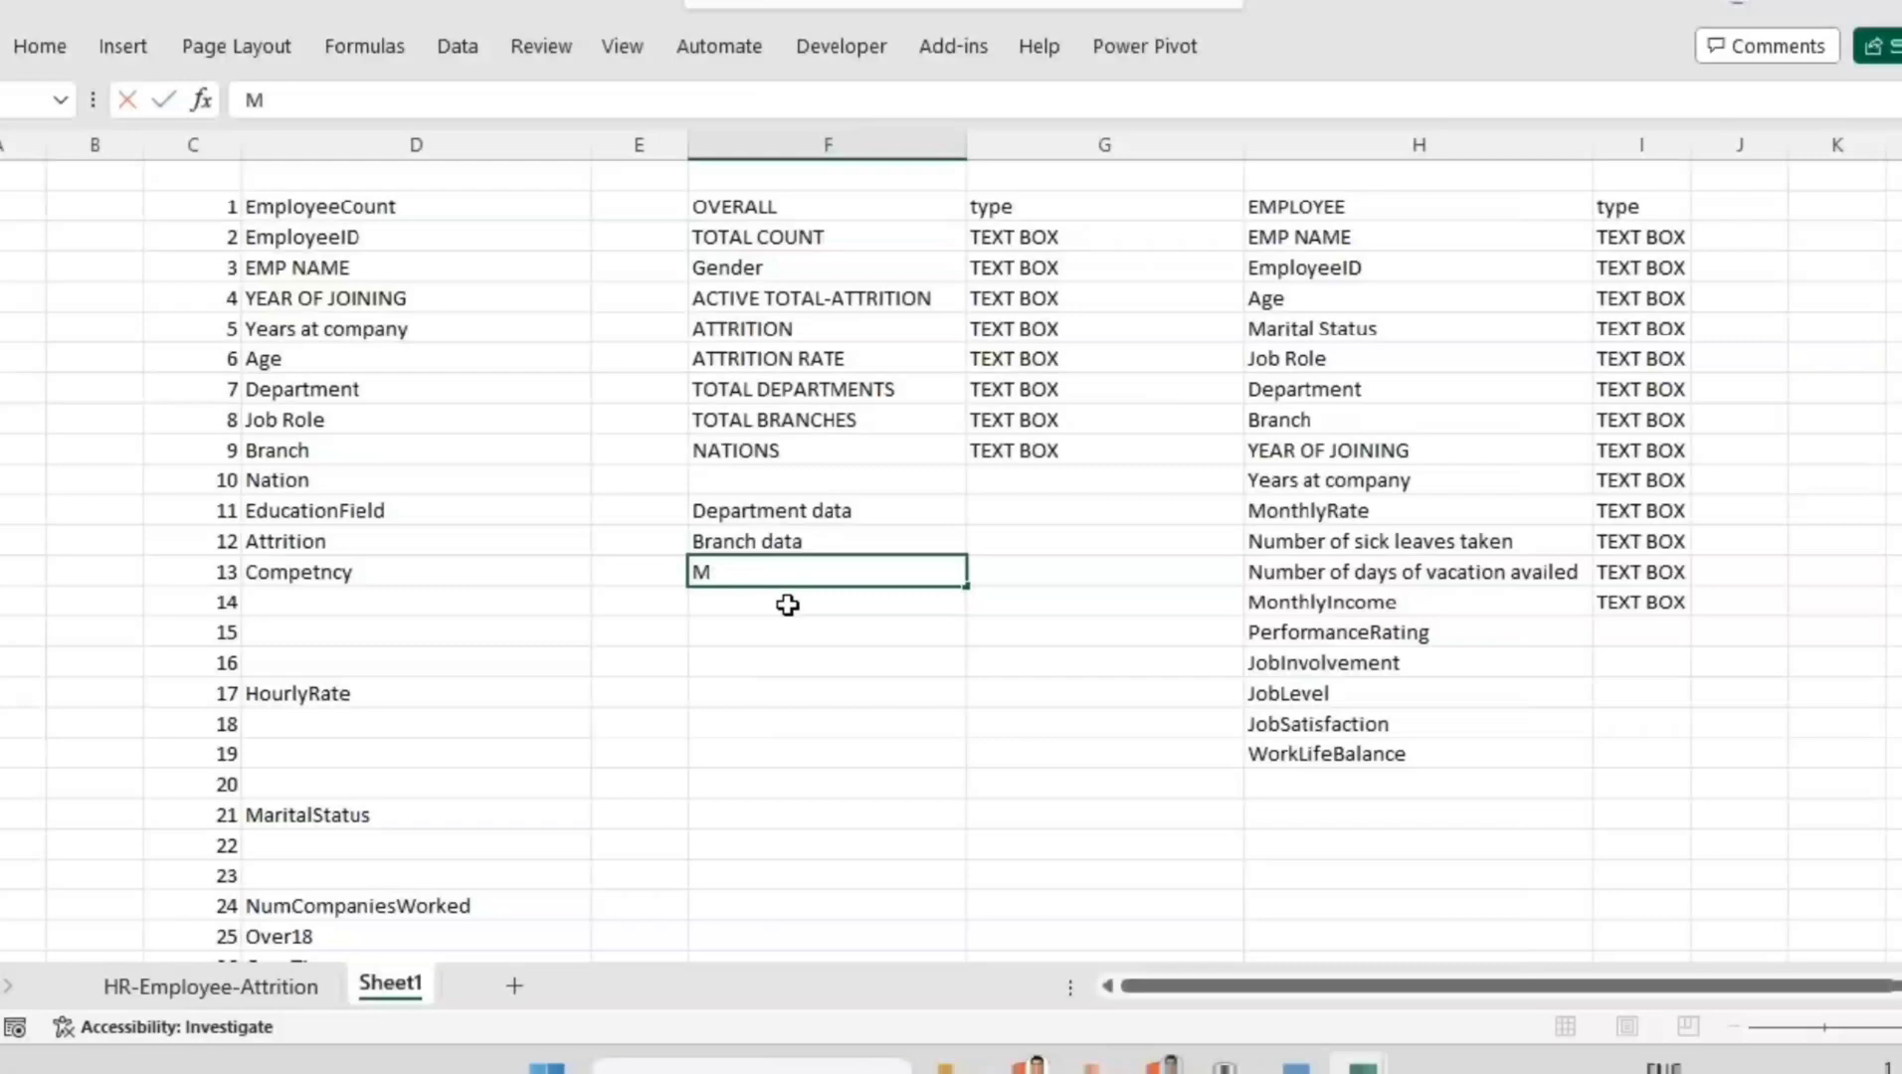
{"action": "type", "text": "Na"}
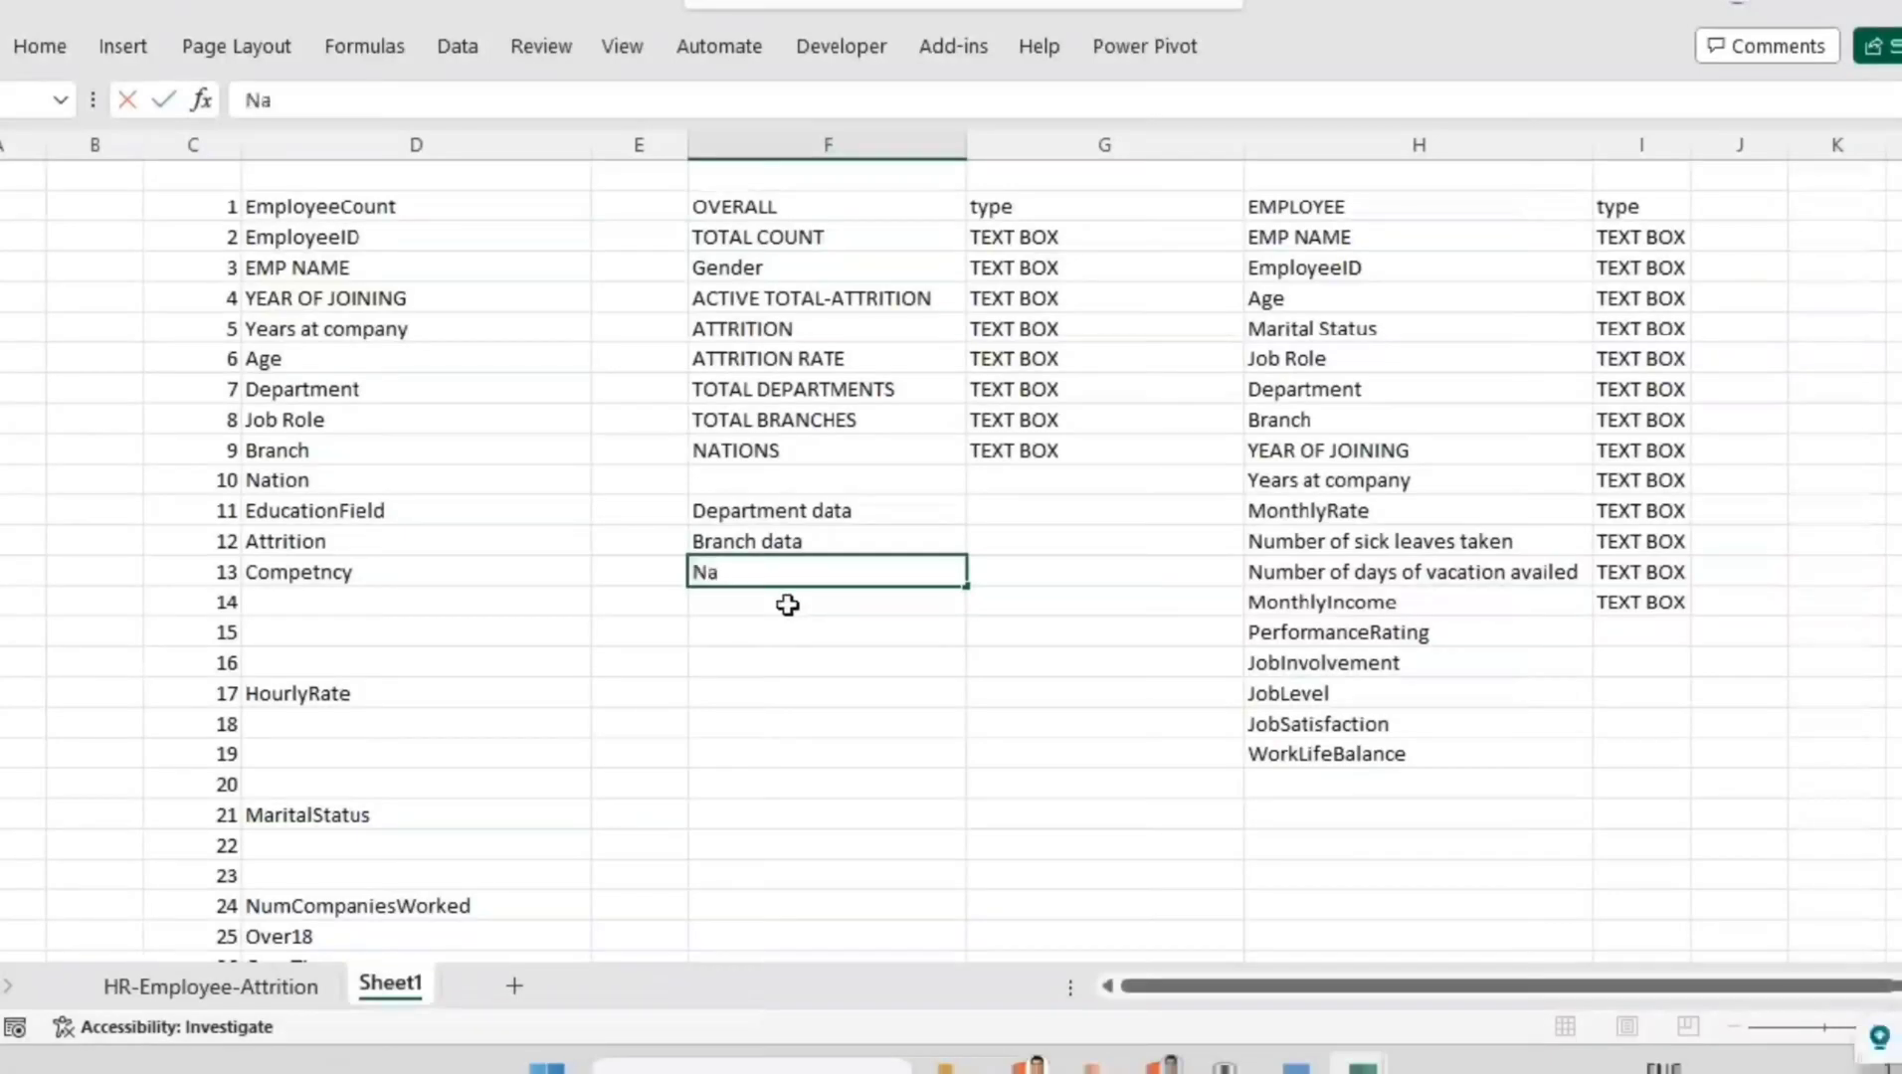
{"action": "type", "text": "tion data"}
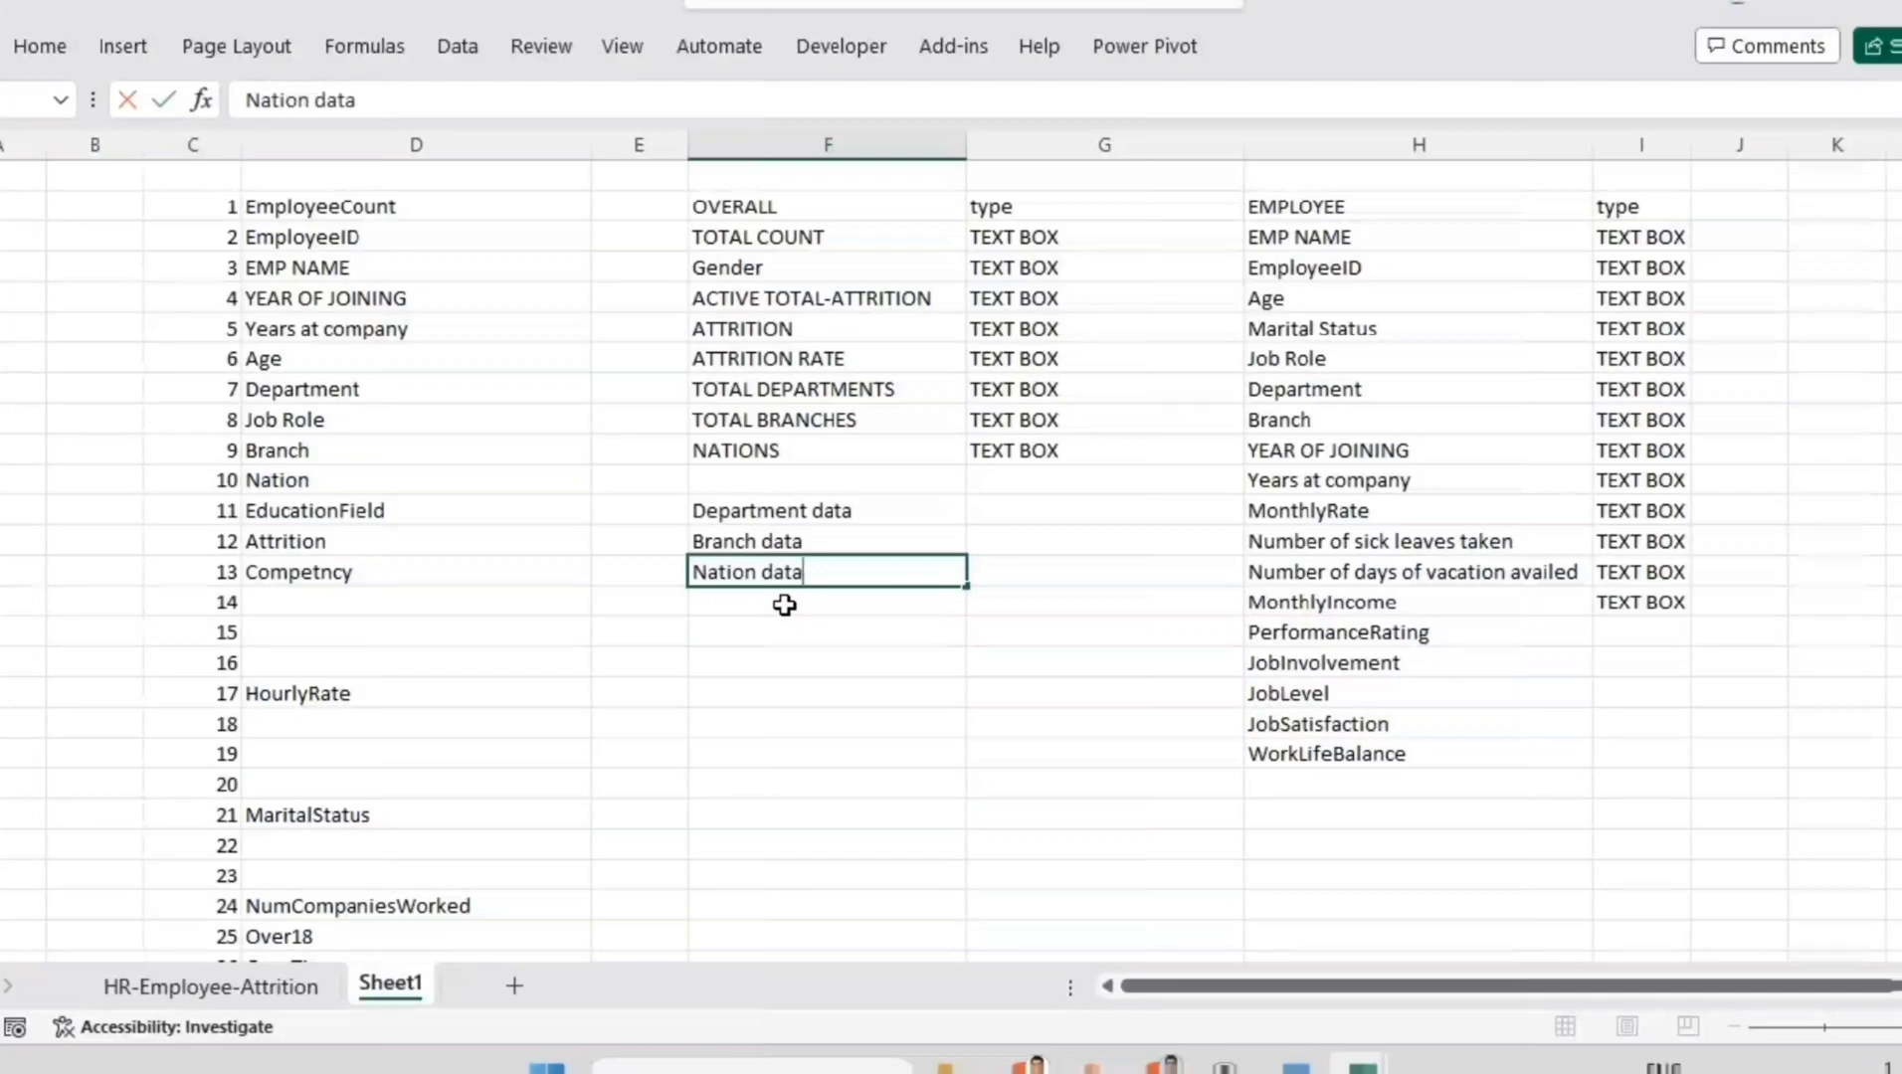
{"action": "left_click", "coordinate": [771, 473]}
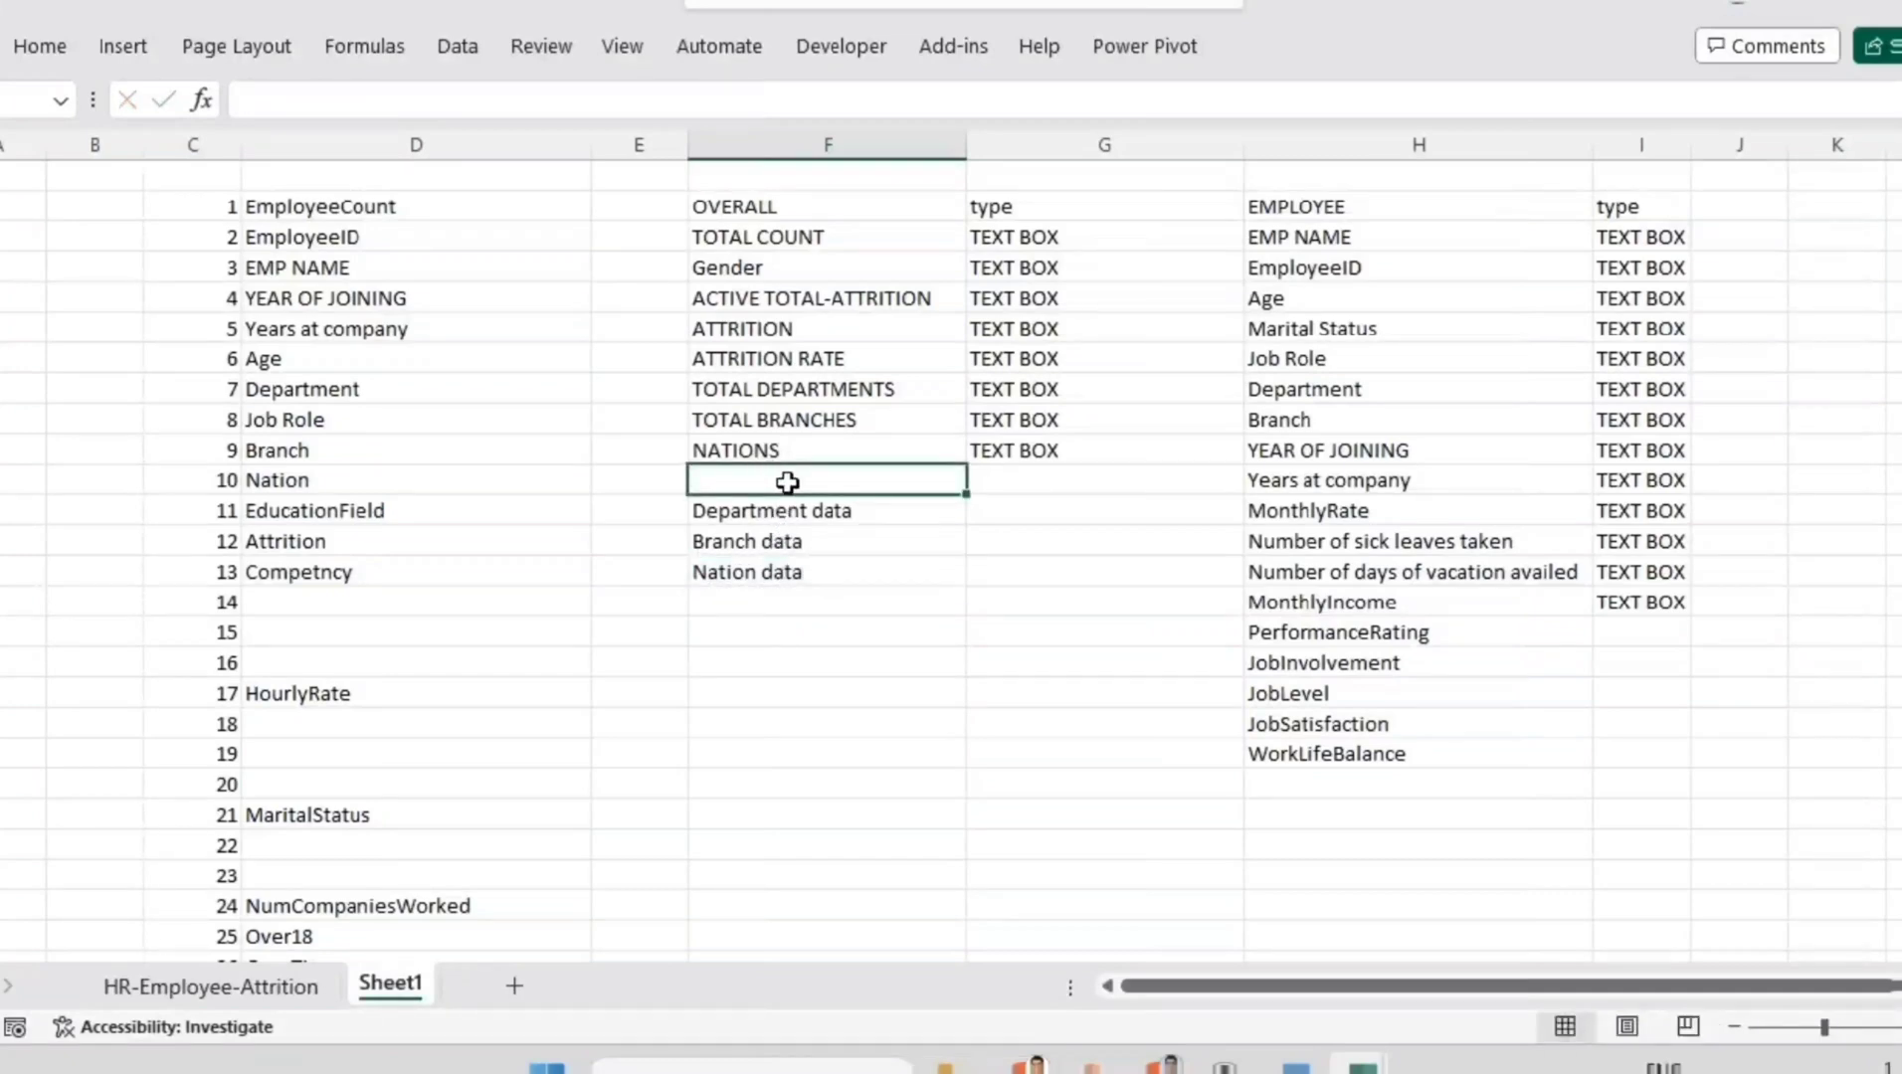
Step: Enter 'branchwise employee count' in F10 and move Nation data up into F13
{"action": "type", "text": "b"}
{"action": "key", "text": "BackSpace"}
{"action": "key", "text": "BackSpace"}
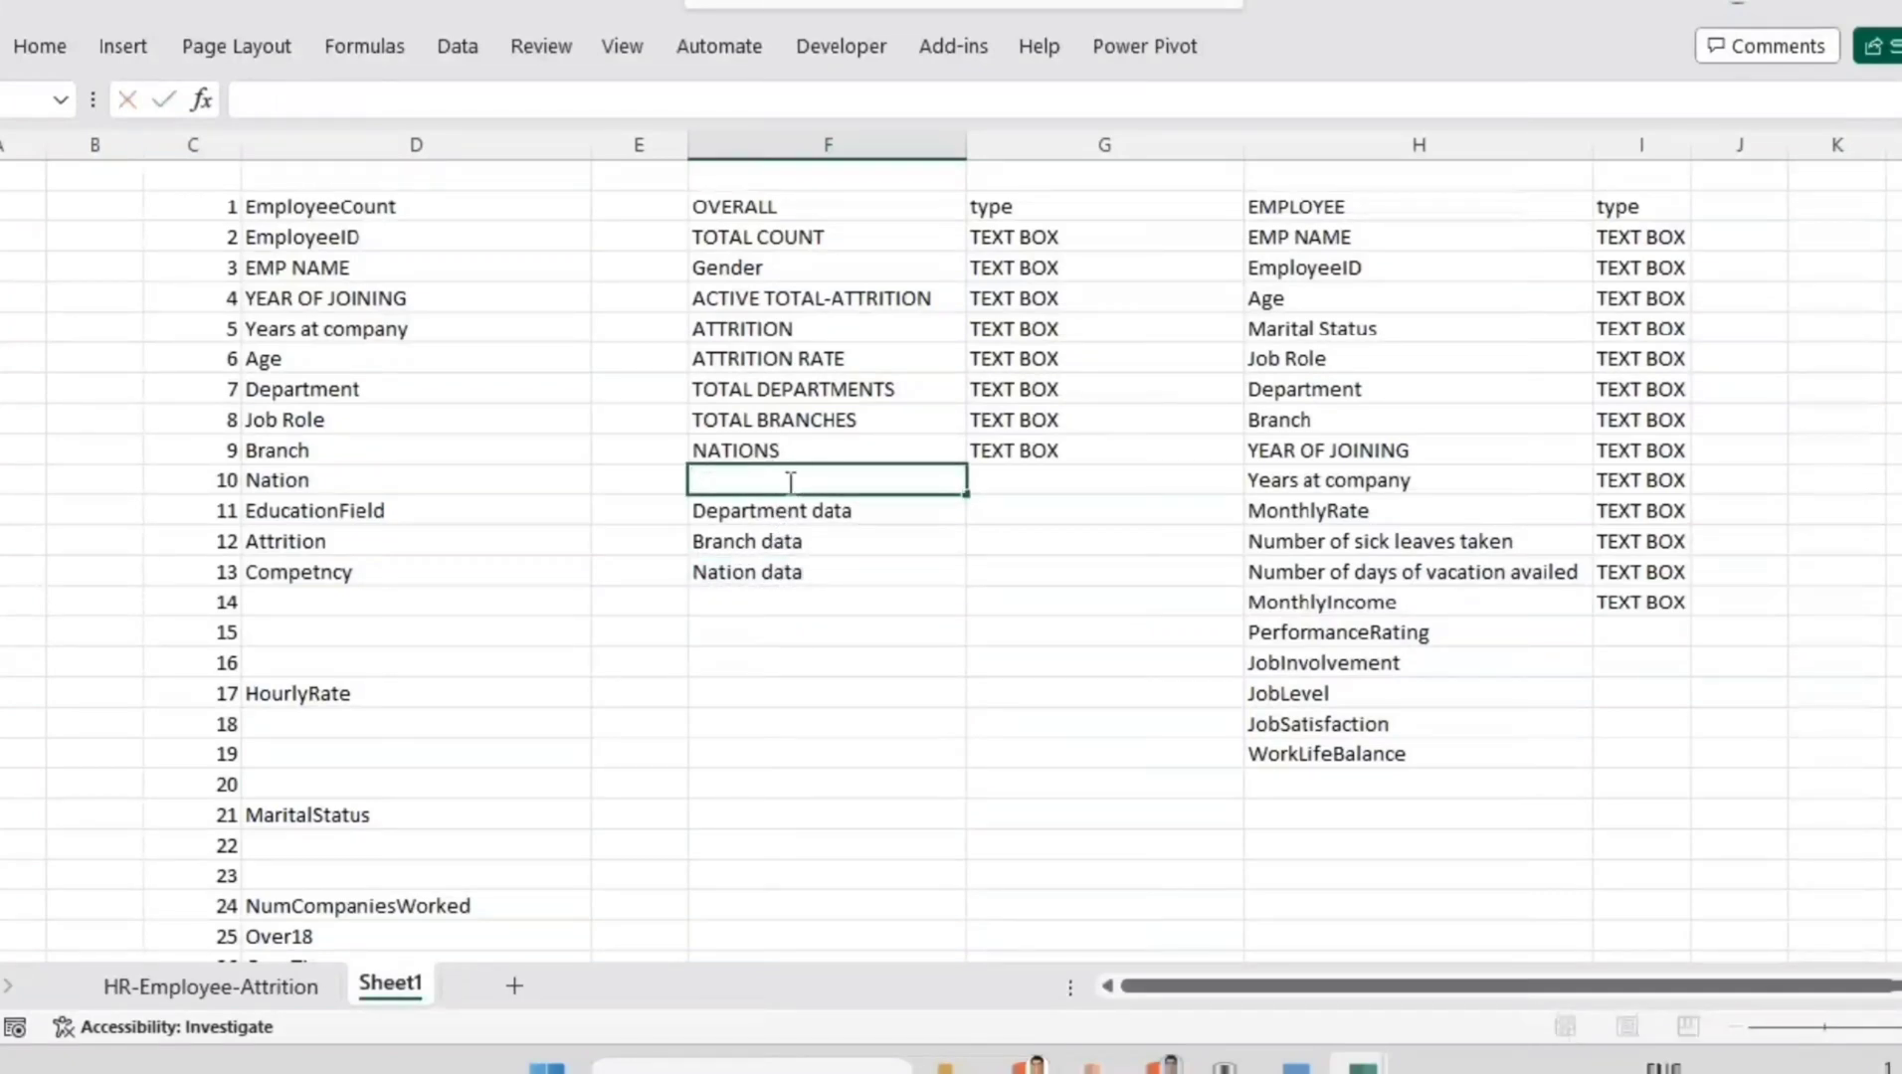
{"action": "type", "text": "bran"}
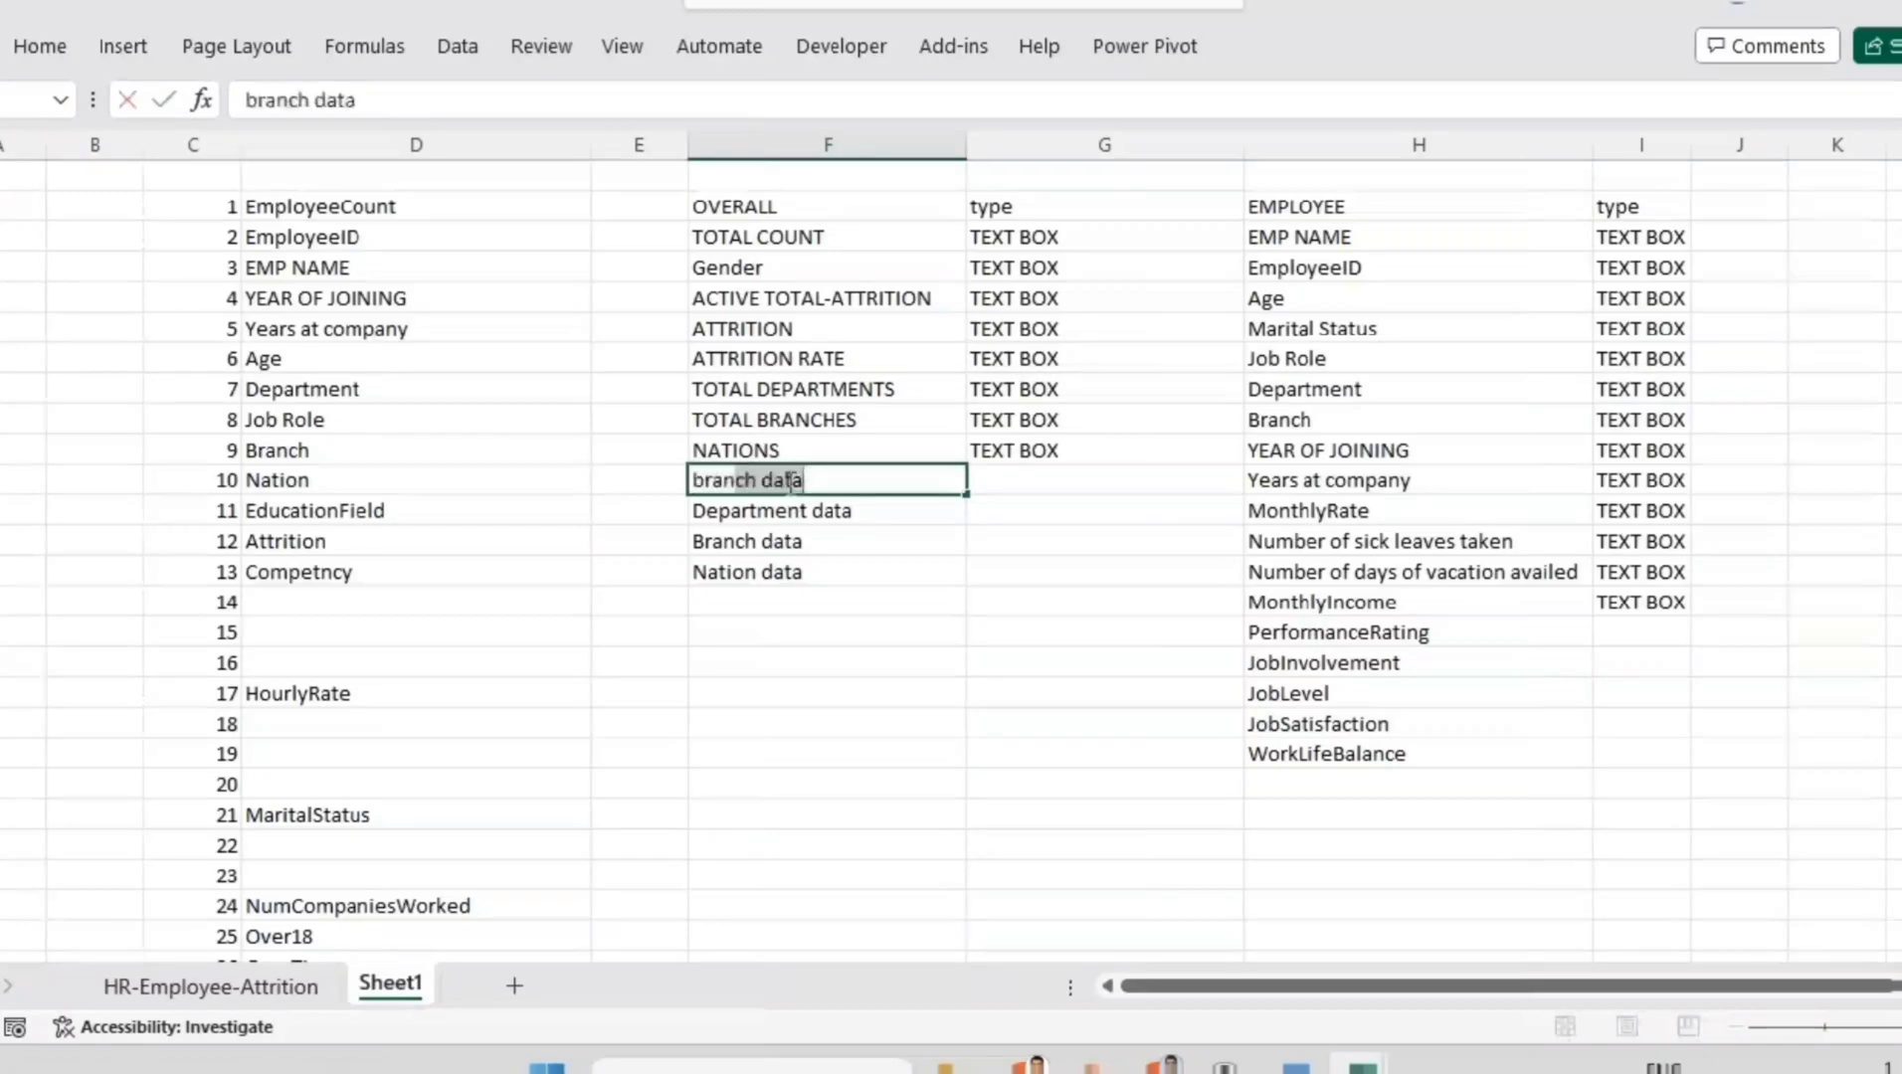
{"action": "type", "text": "chwise"}
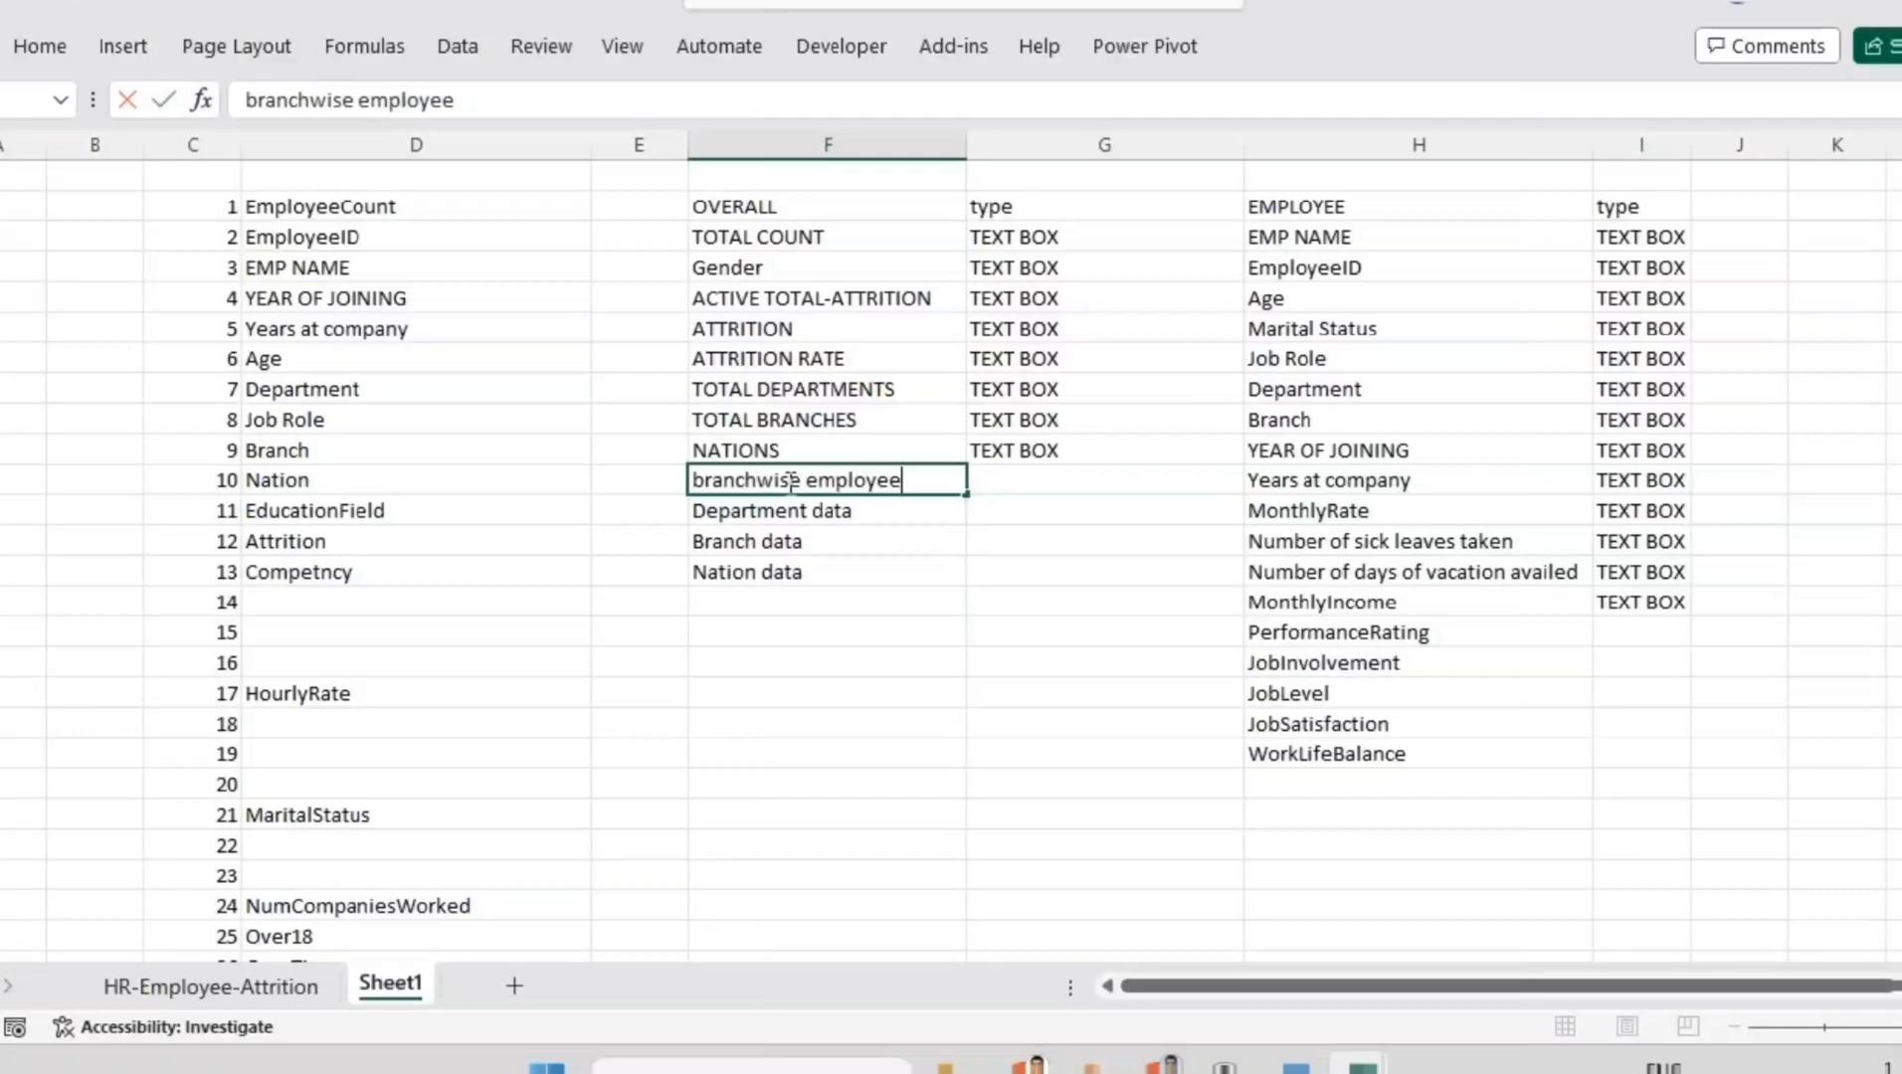
{"action": "type", "text": " employee count"}
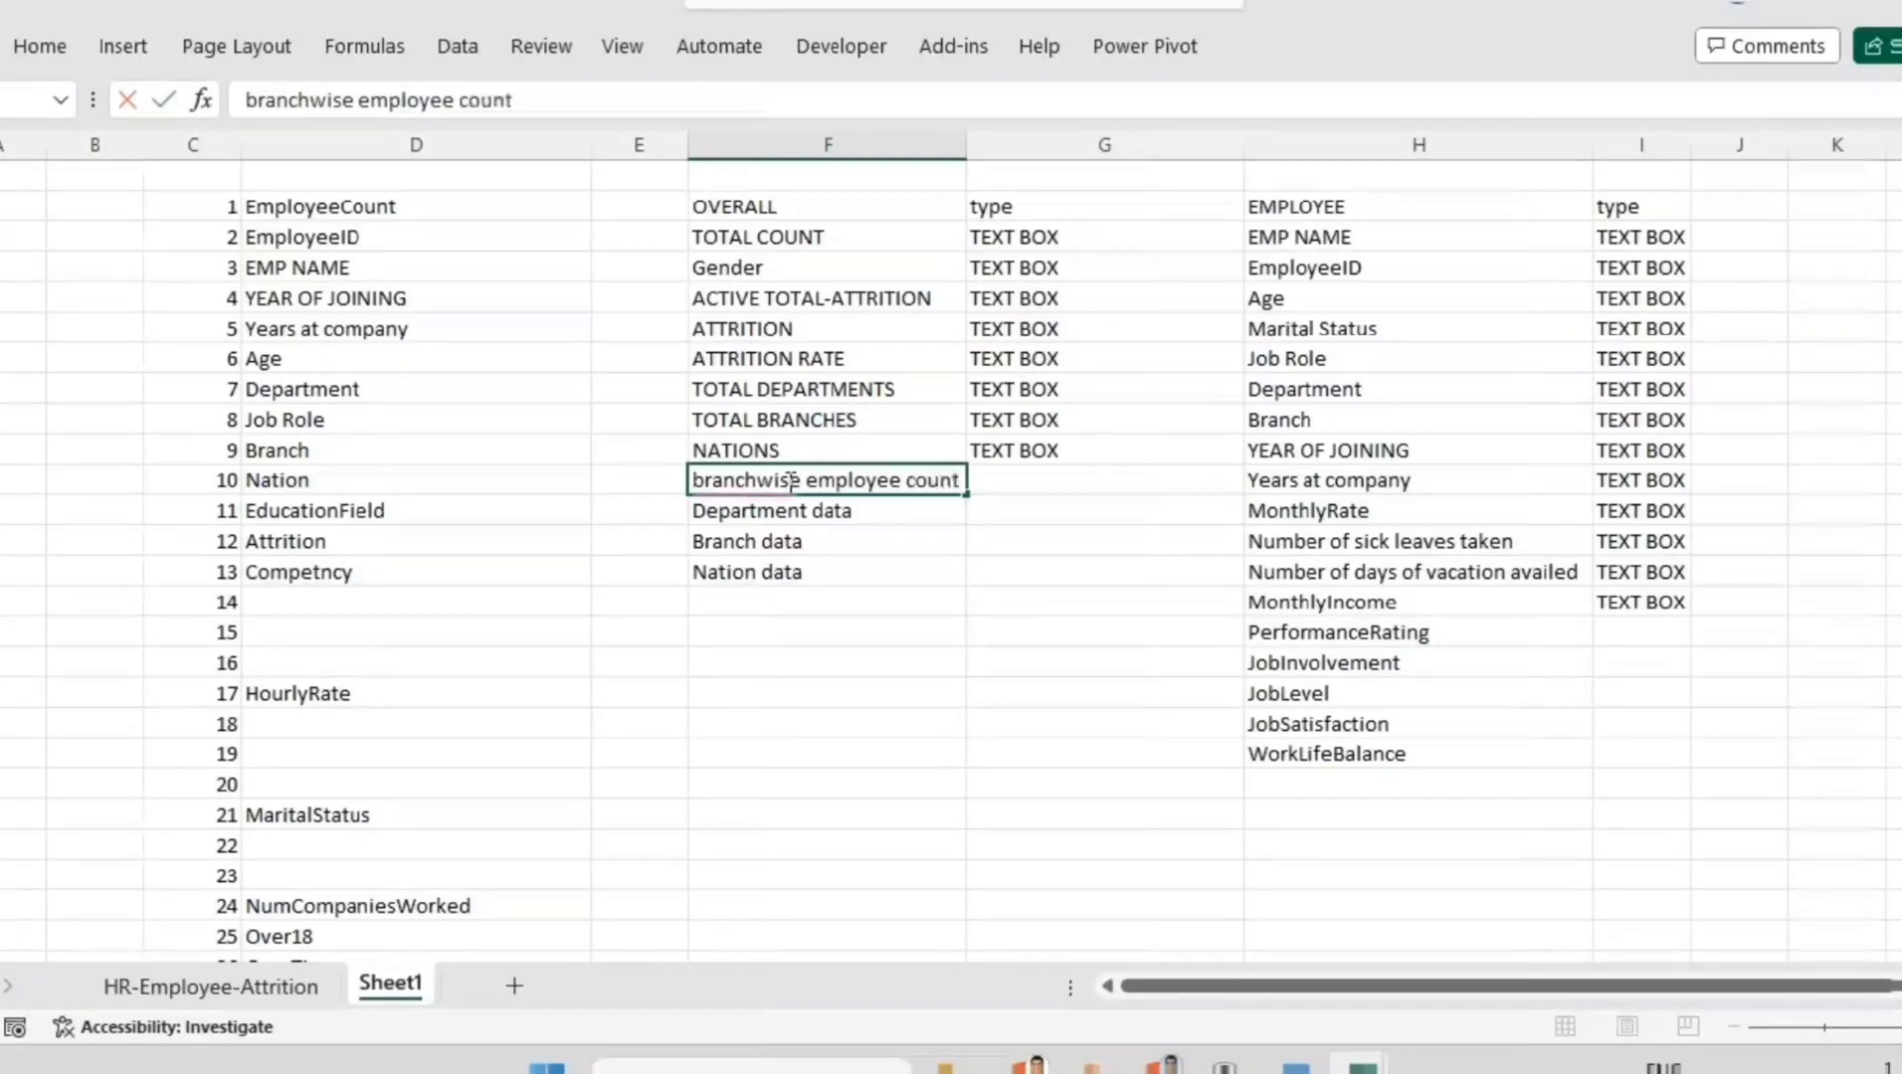
{"action": "left_click", "coordinate": [1027, 510]}
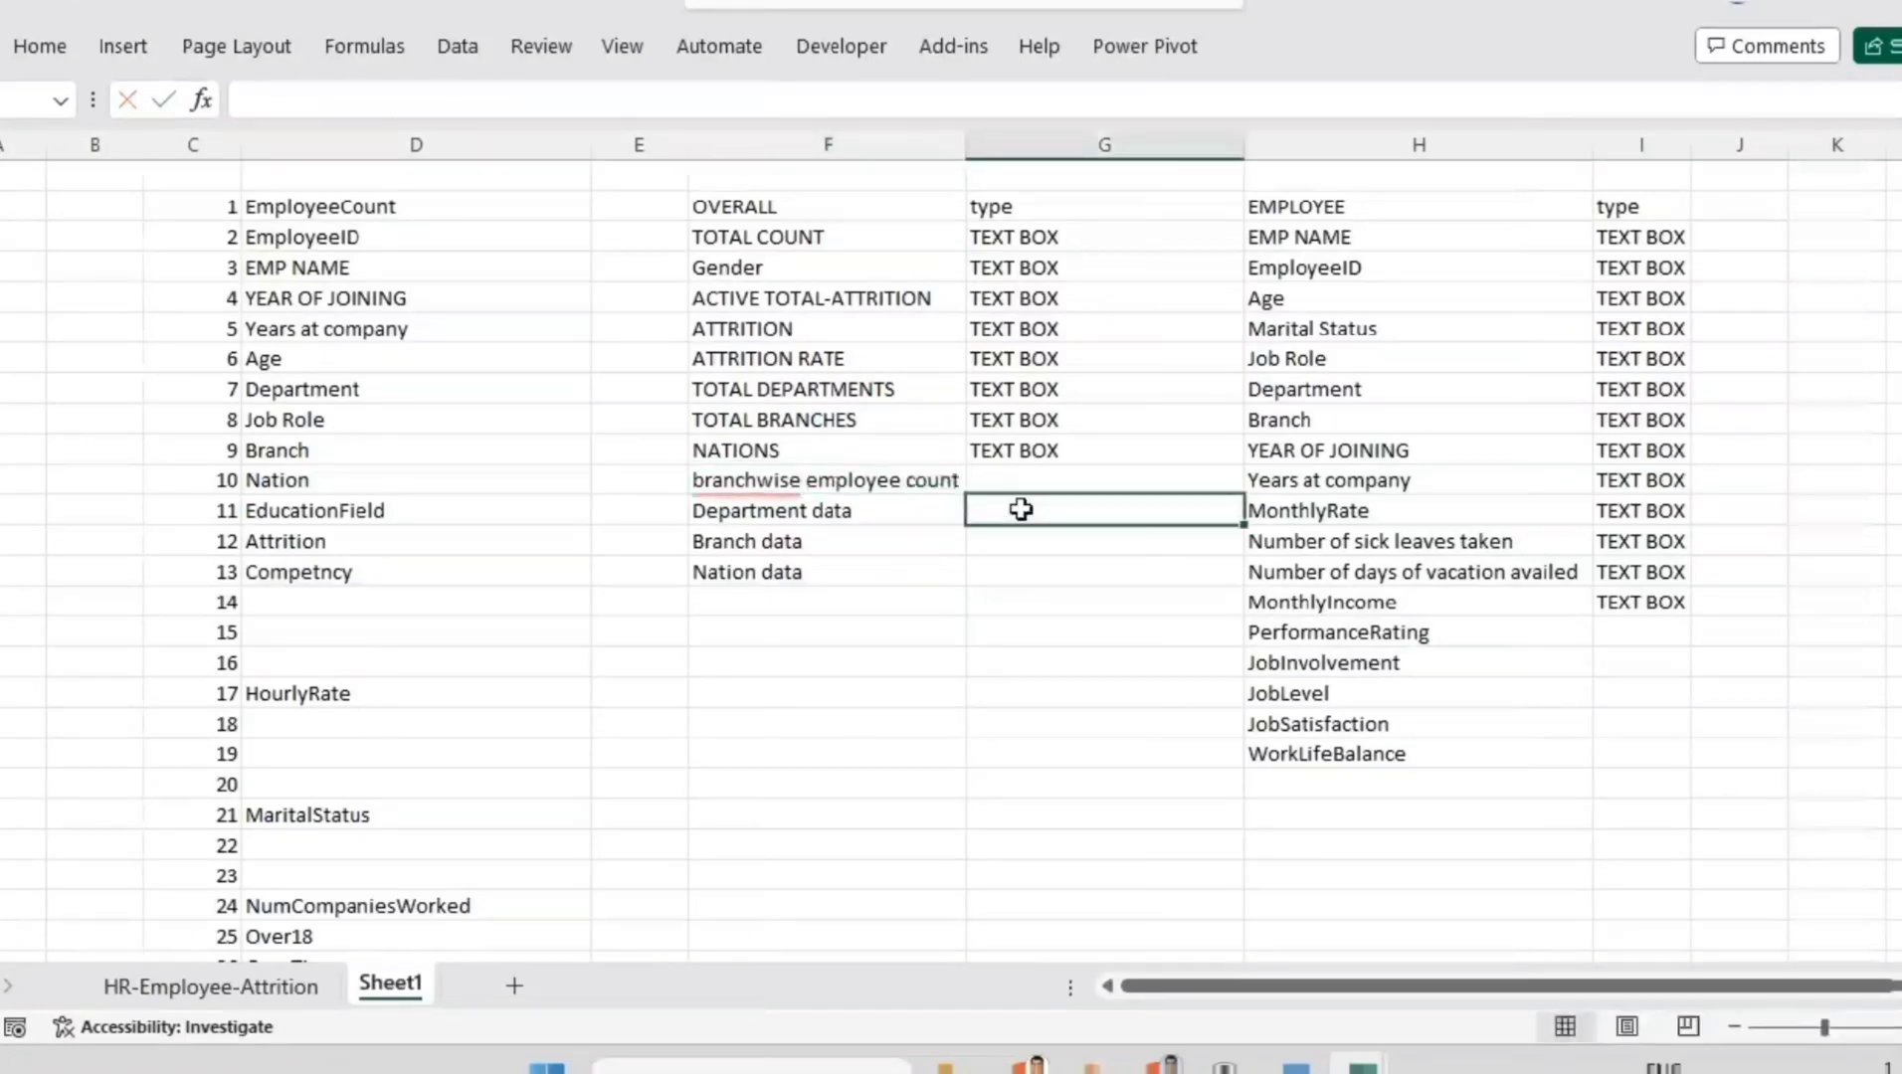
{"action": "left_click", "coordinate": [883, 597]}
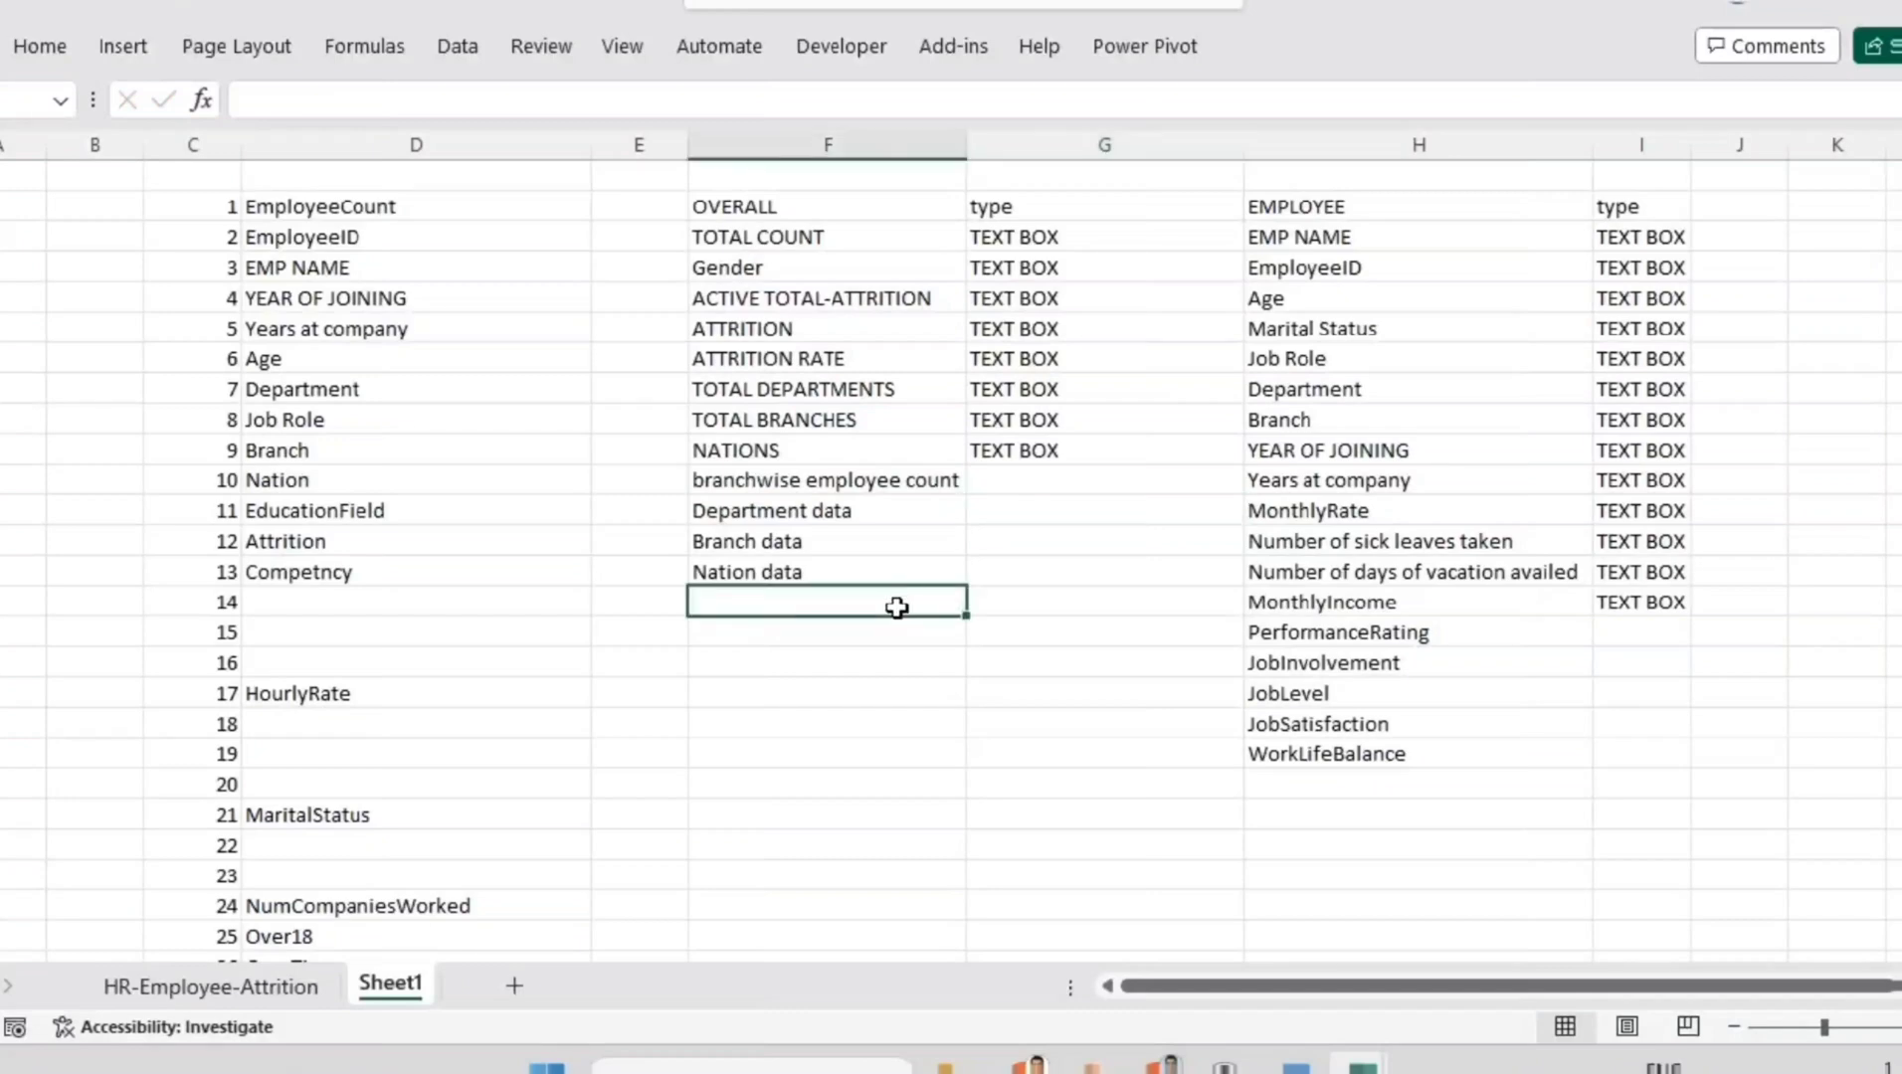
{"action": "left_click_drag", "start_coordinate": [870, 586], "coordinate": [871, 573]}
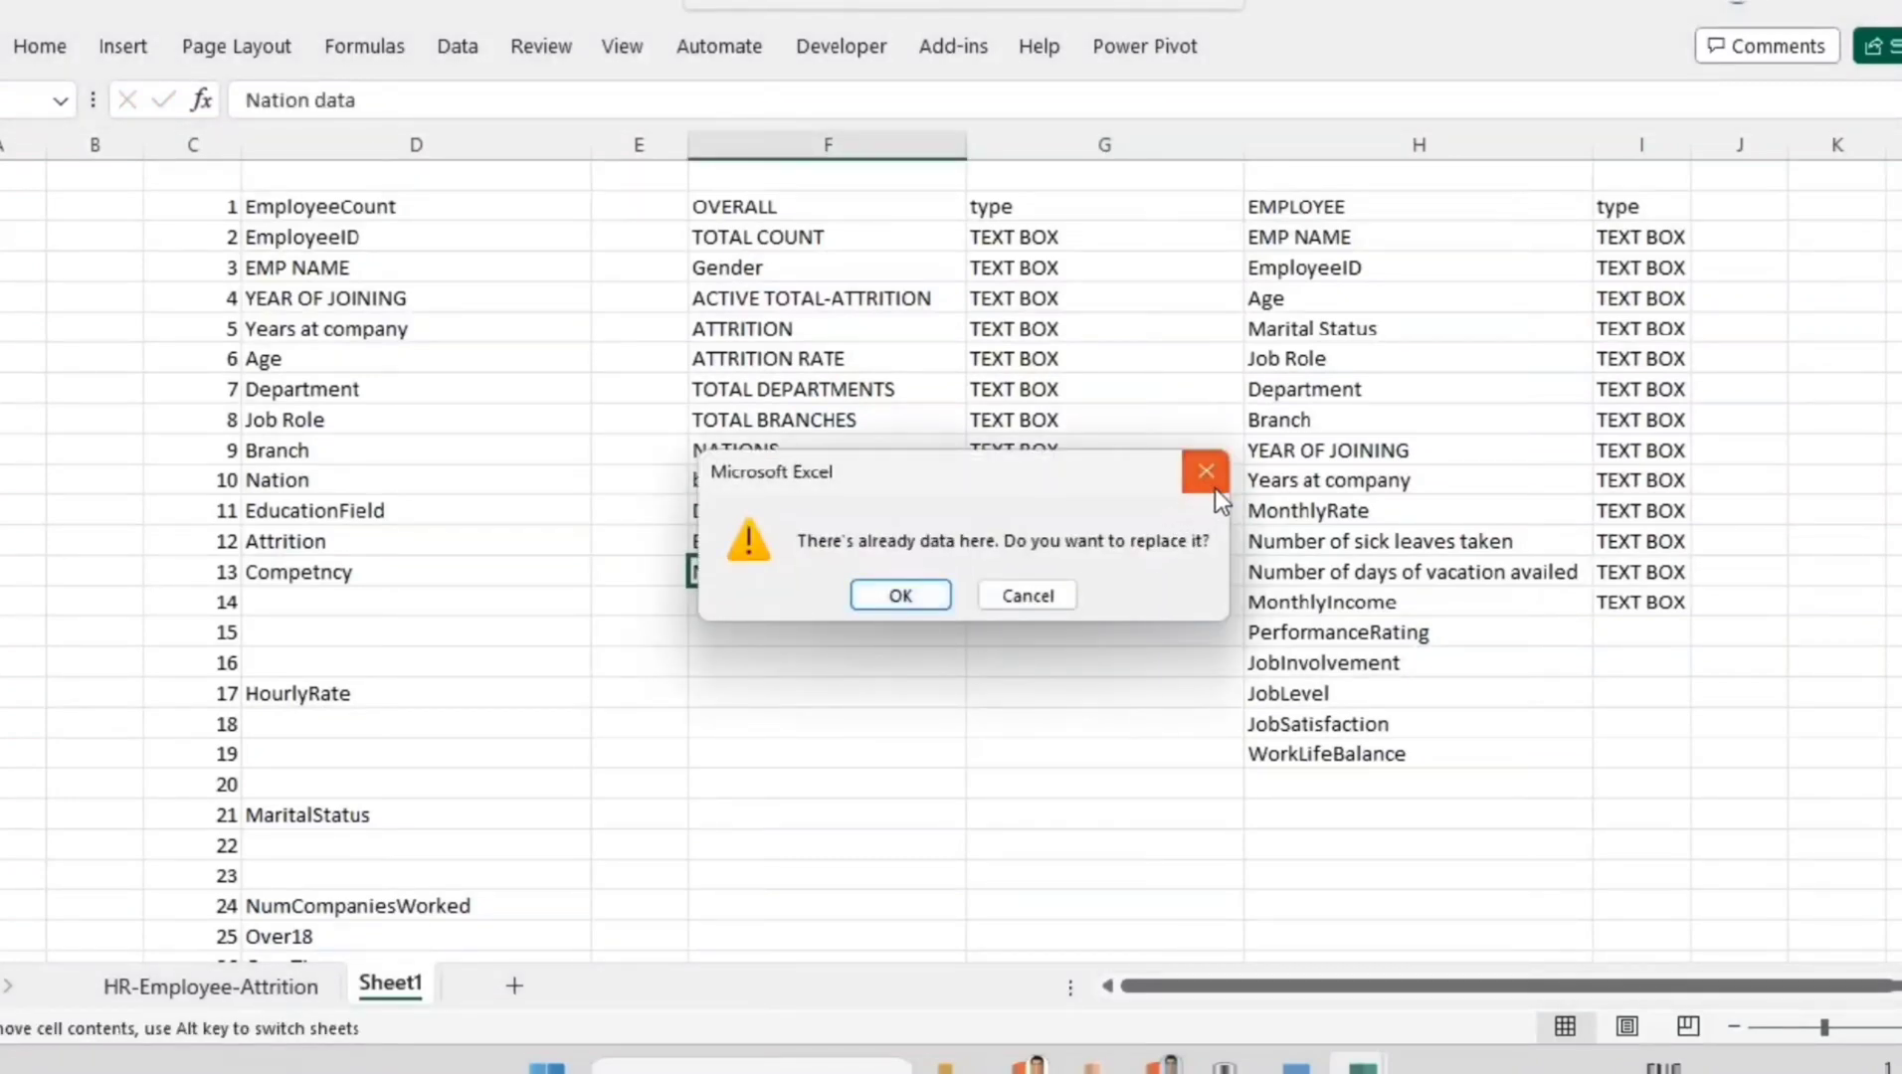
{"action": "left_click", "coordinate": [900, 594]}
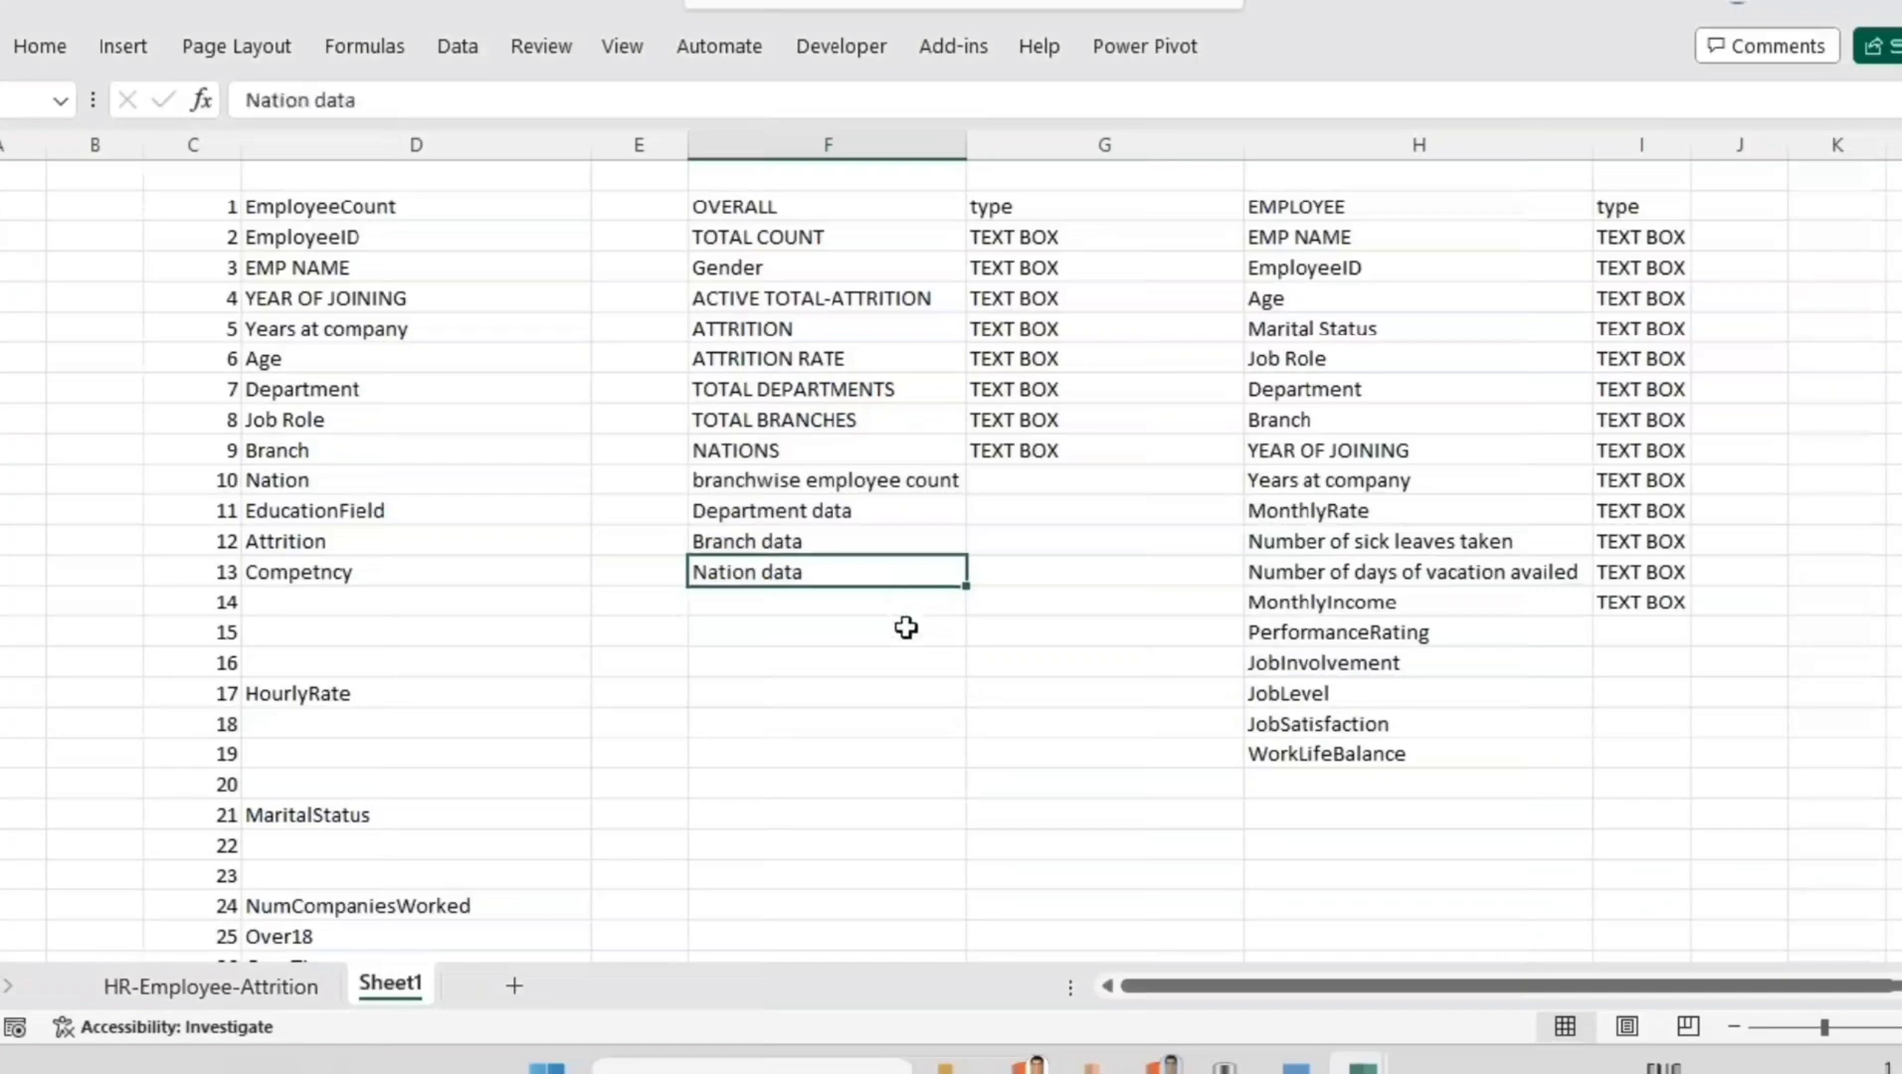
Step: Enter chart as the type for branchwise employee count in G10 and rows below
{"action": "left_click", "coordinate": [1046, 482]}
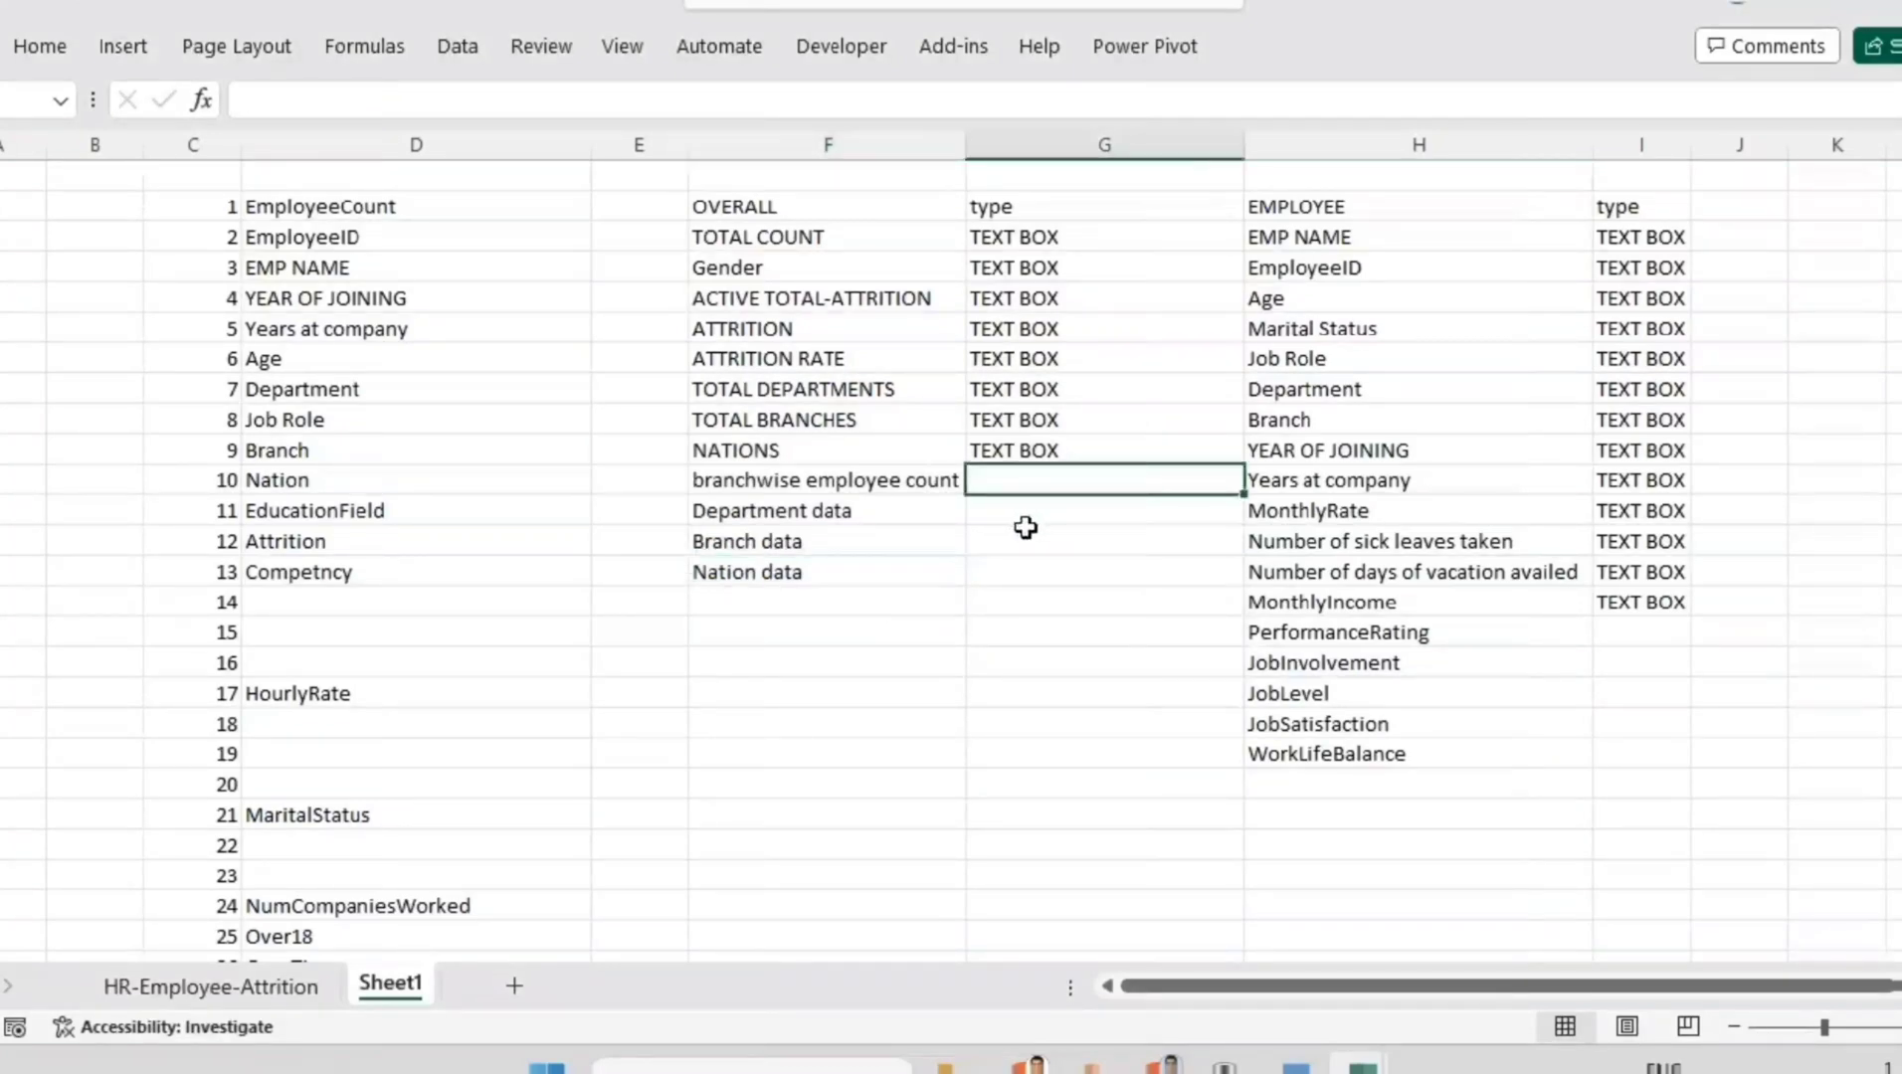
{"action": "type", "text": "chart"}
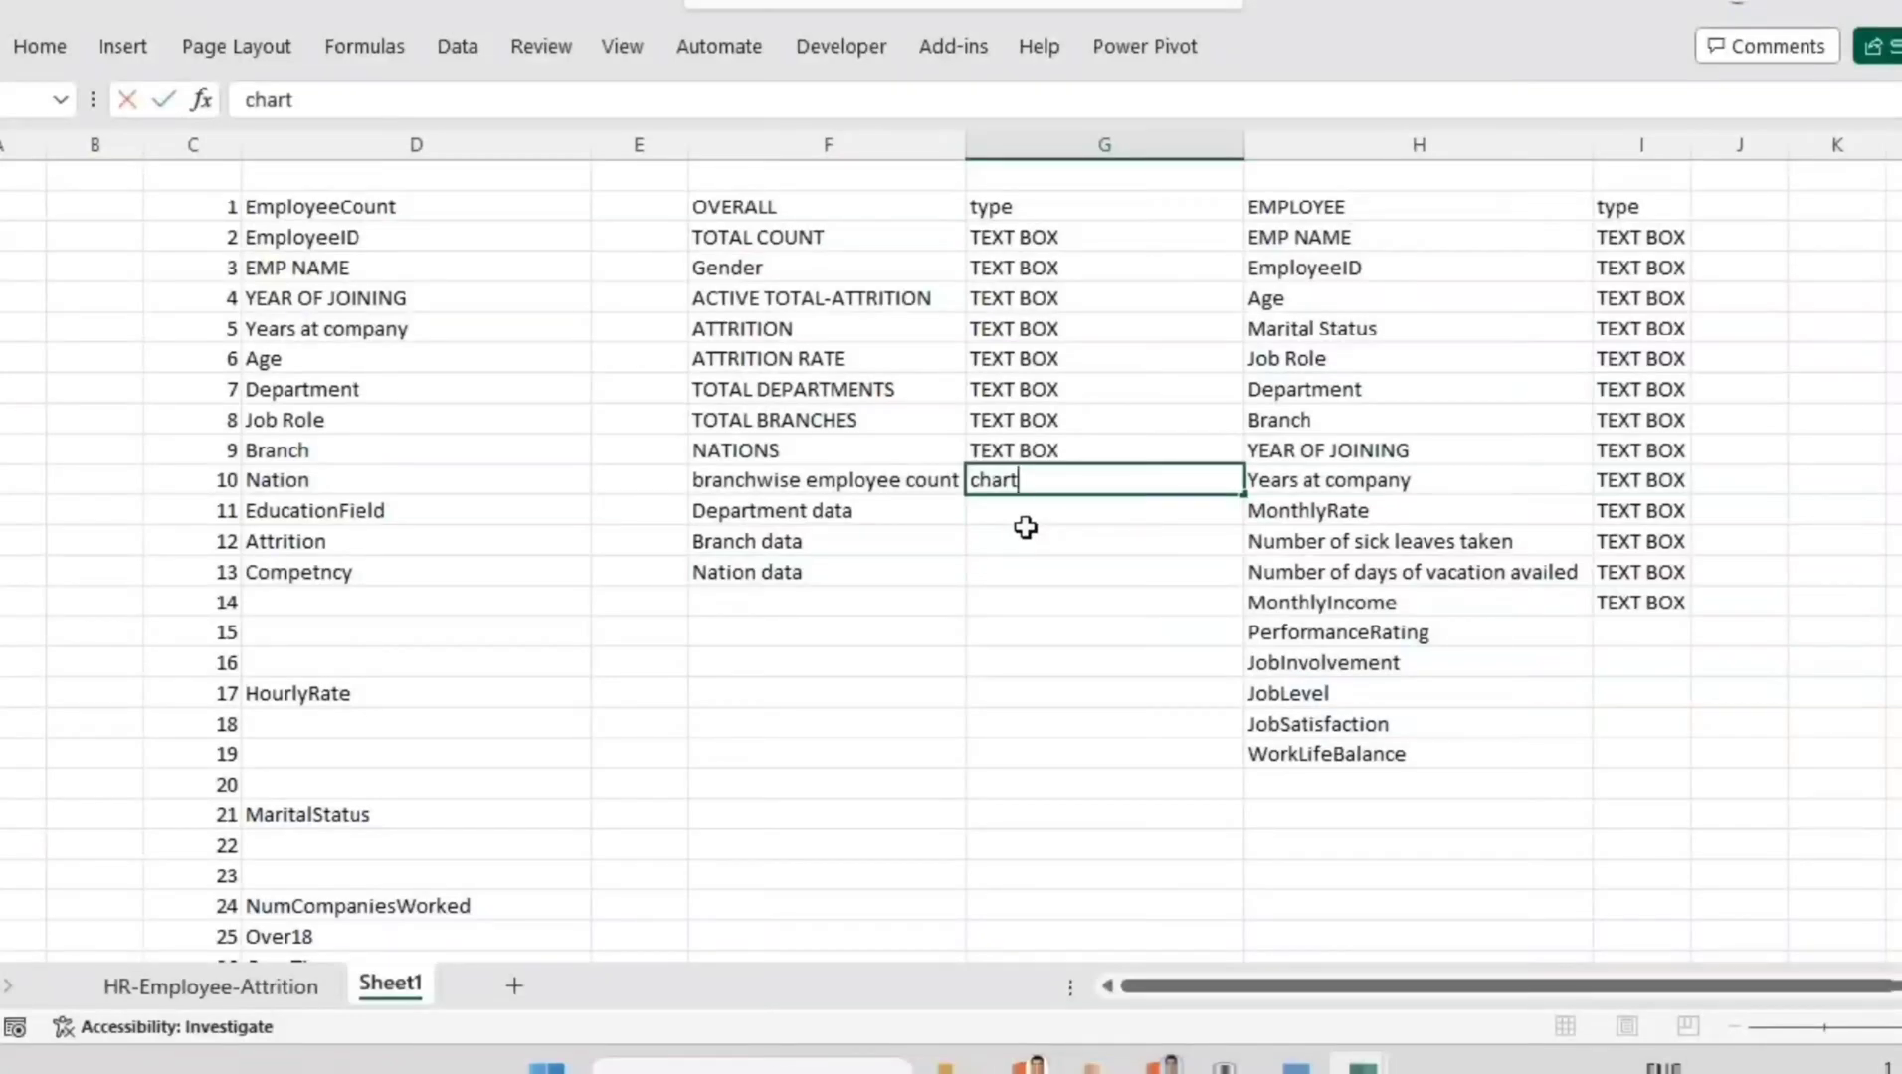
{"action": "key", "text": "Return"}
{"action": "type", "text": "chart"}
{"action": "key", "text": "Return"}
{"action": "type", "text": "chart"}
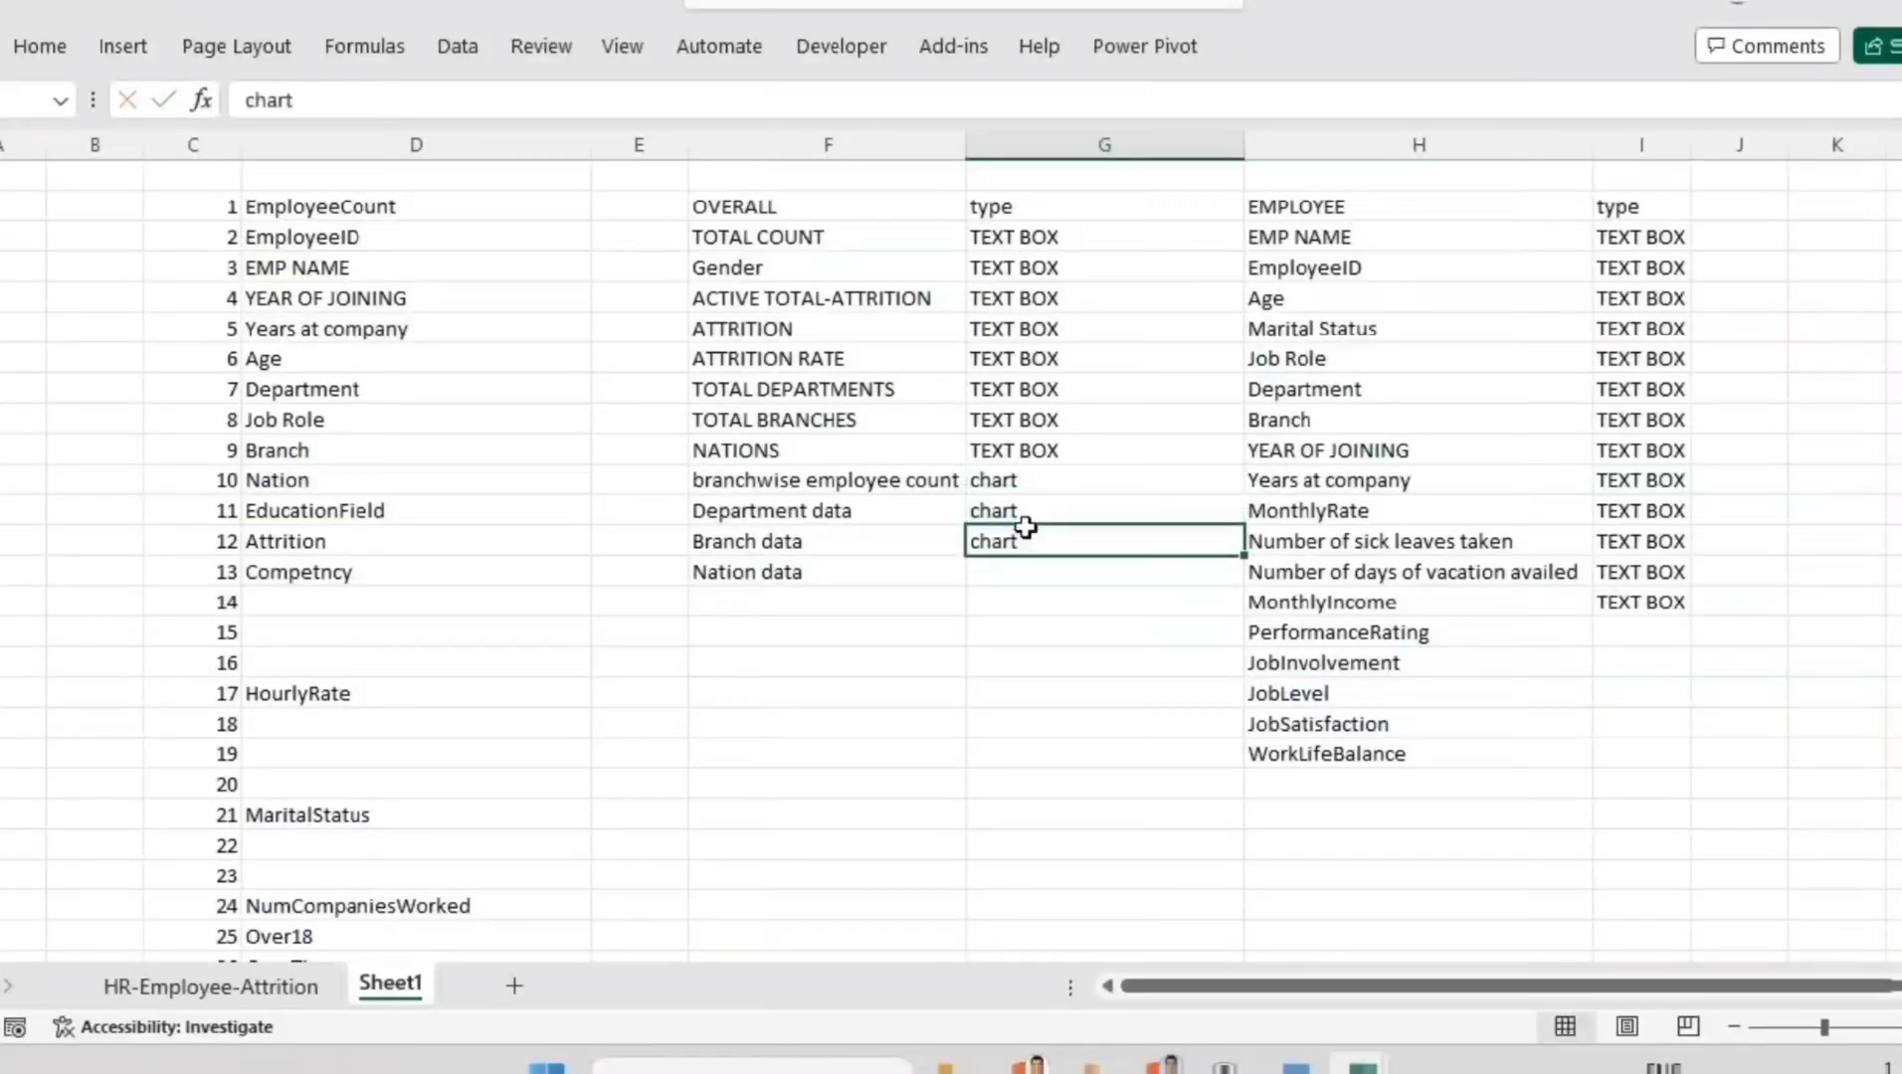
{"action": "key", "text": "Return"}
{"action": "type", "text": "chart"}
Step: Set the Department, Branch and Nation data types in G11:G13 to bar chart
{"action": "left_click", "coordinate": [1031, 511]}
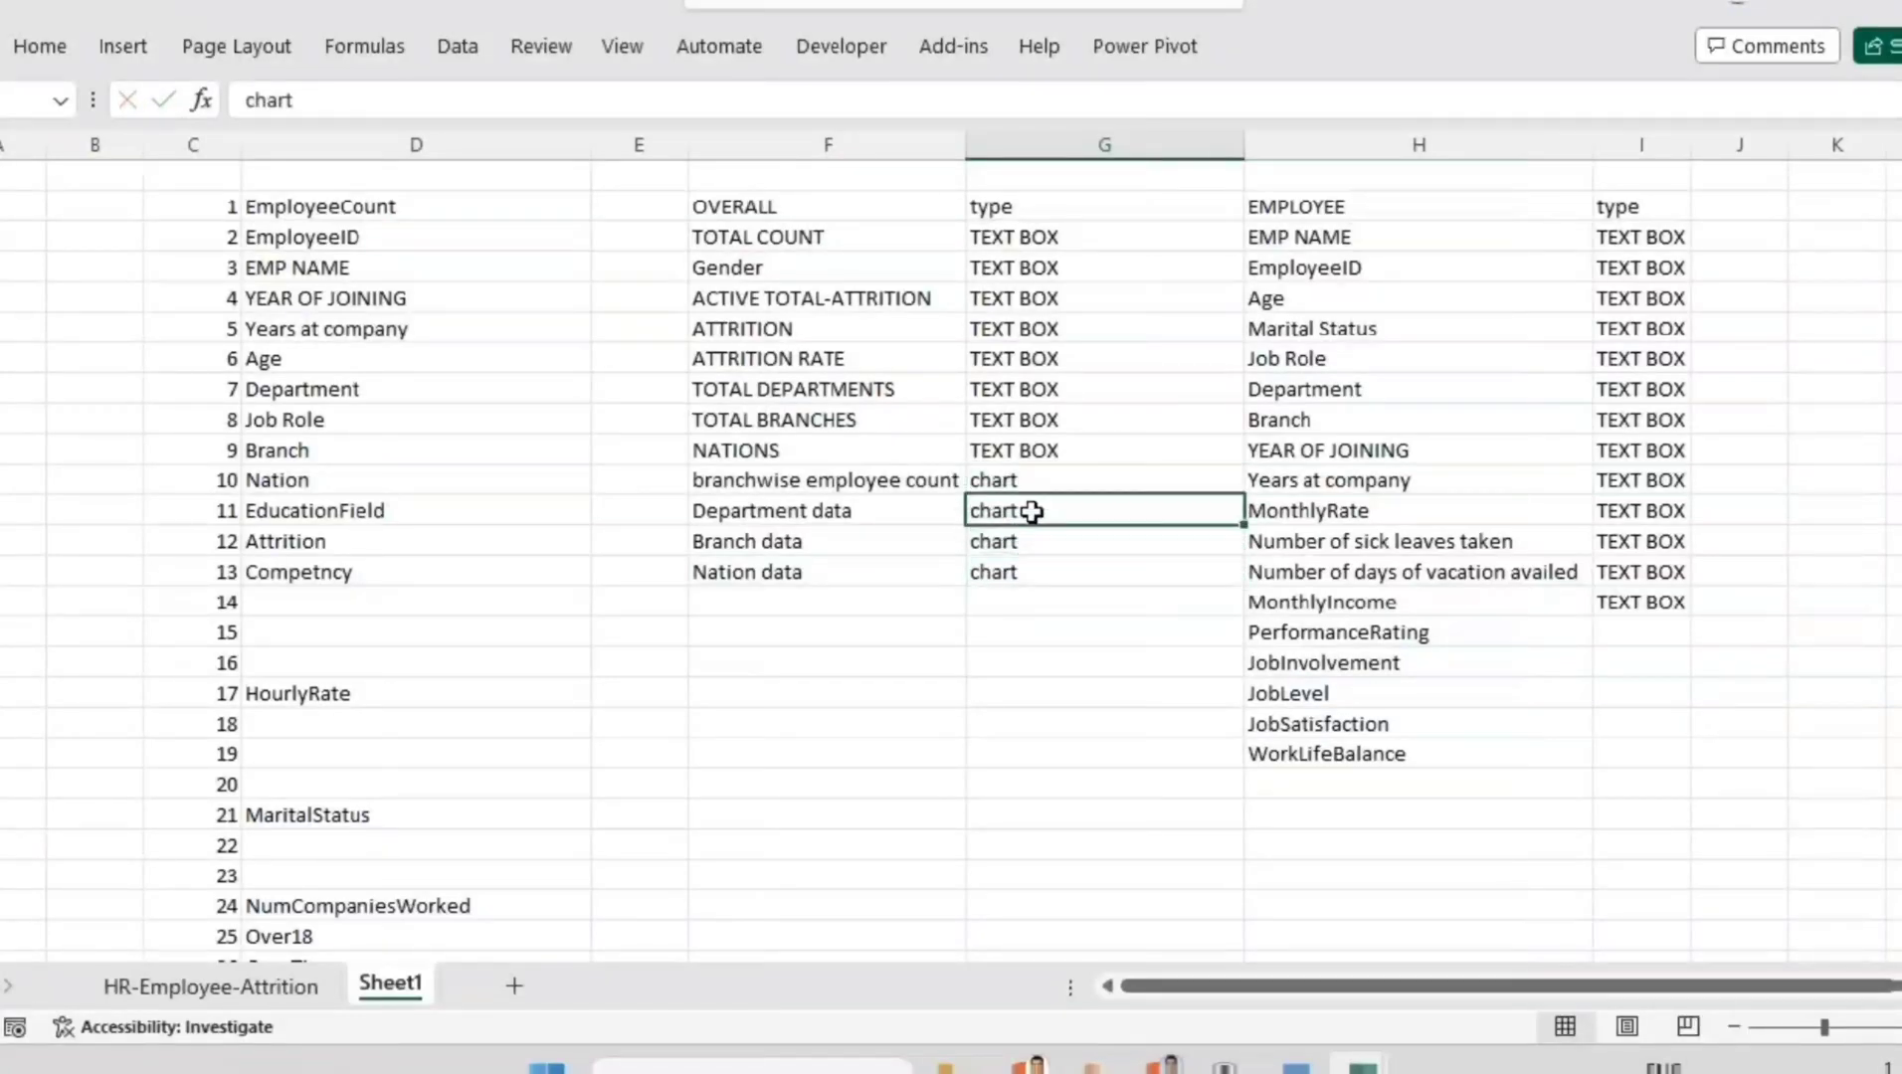
{"action": "type", "text": "bar"}
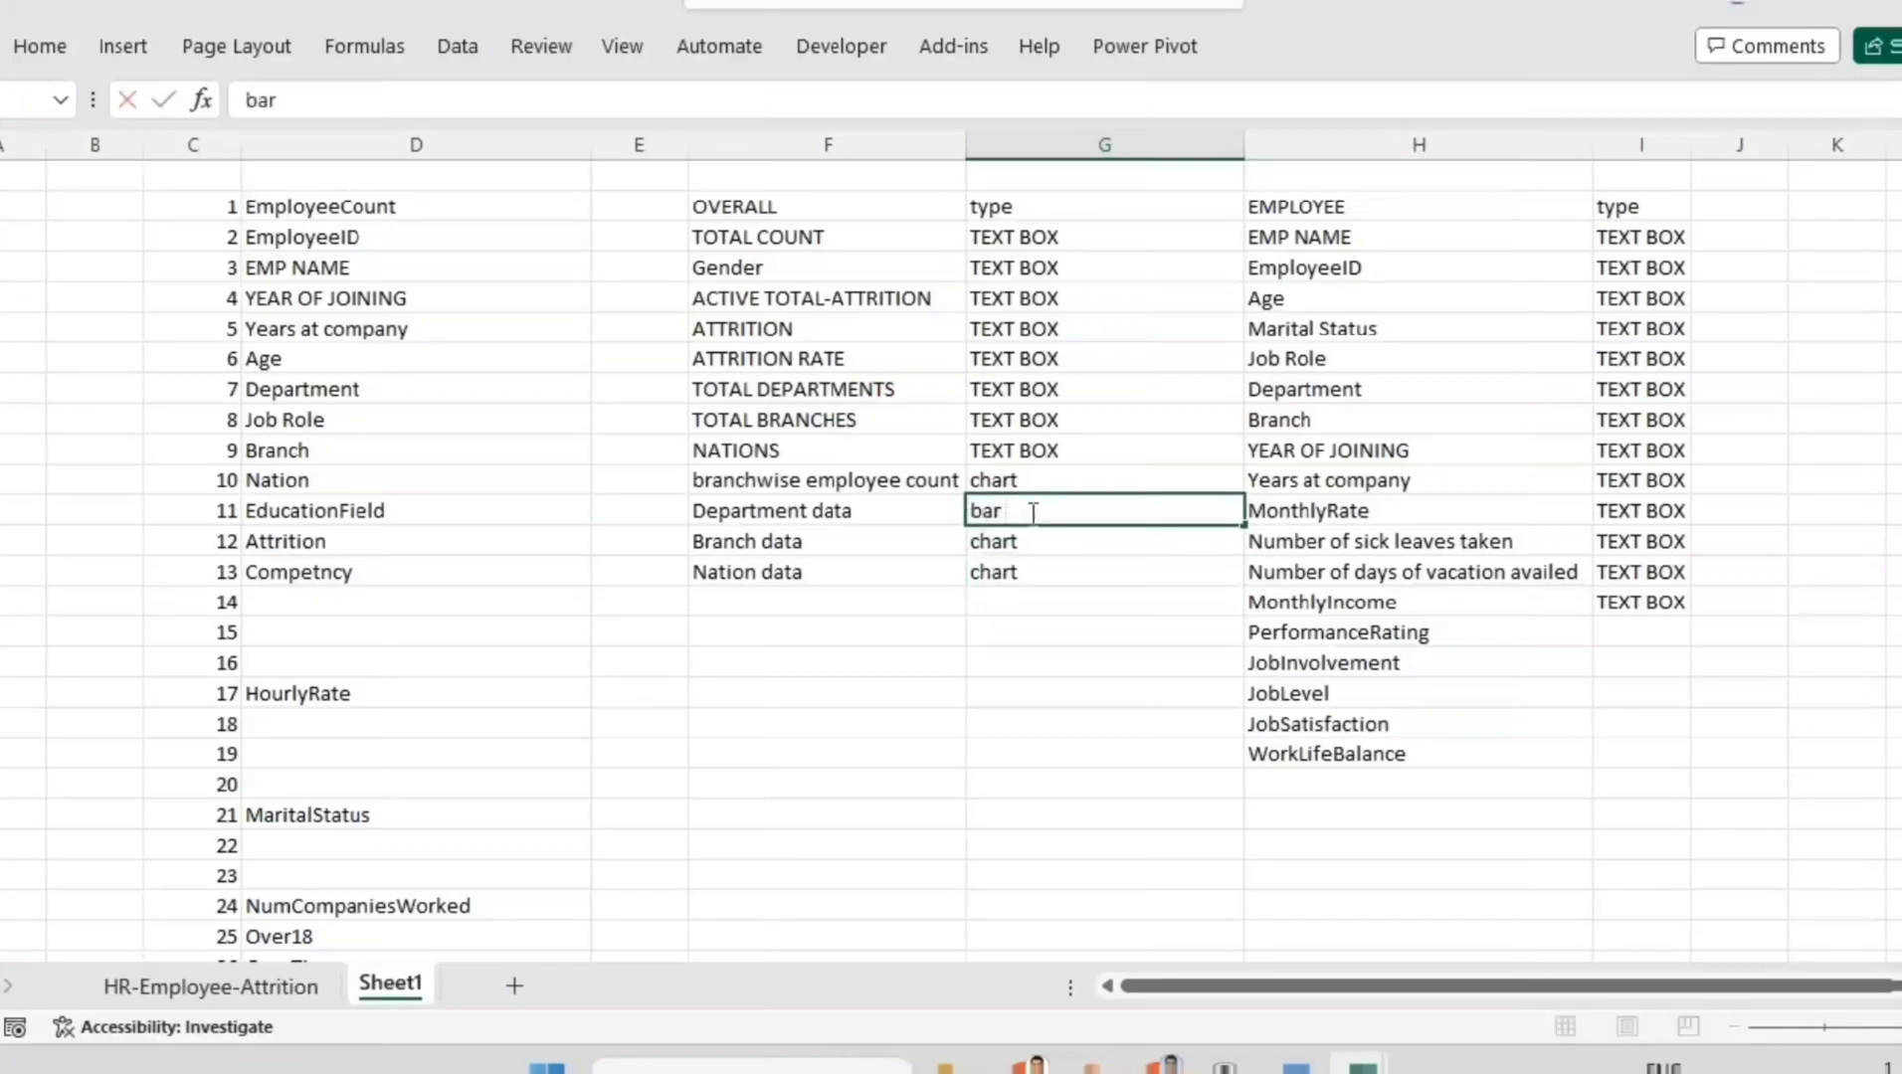
{"action": "type", "text": " chart"}
{"action": "key", "text": "Return"}
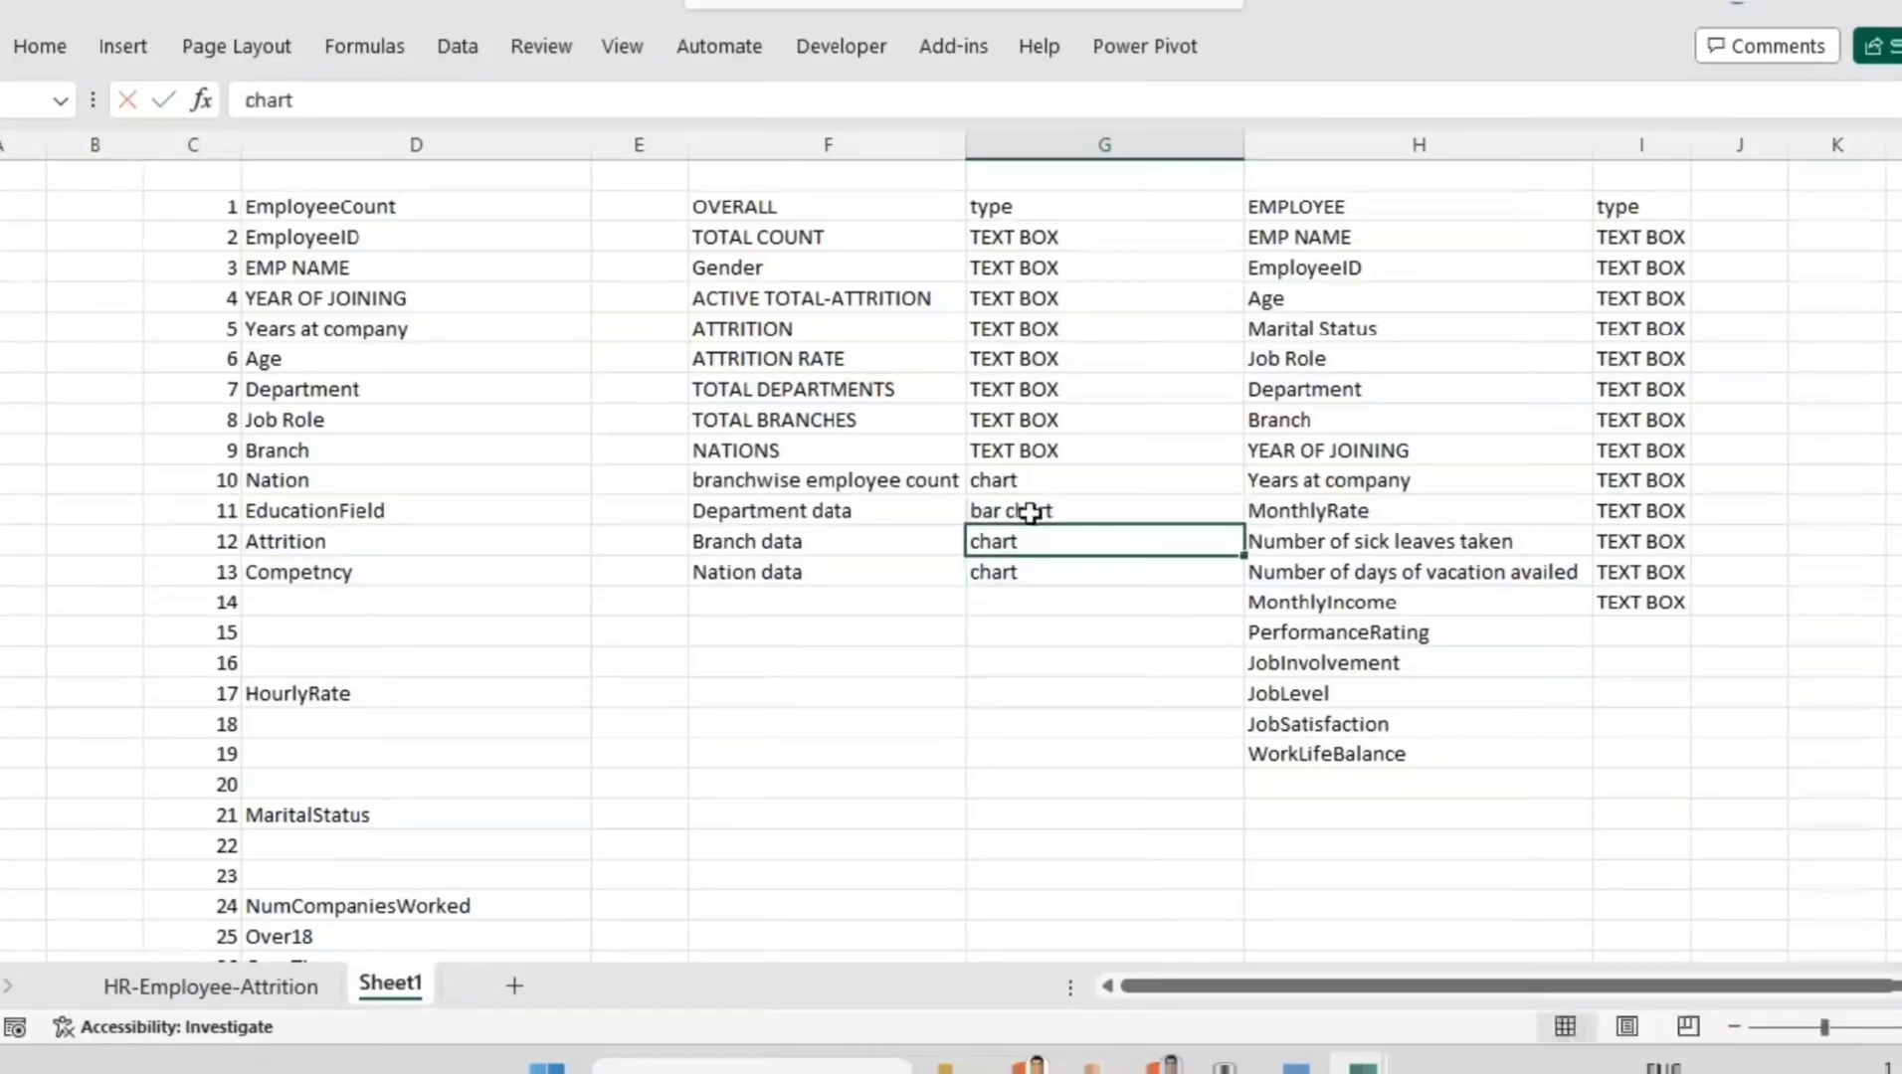
{"action": "type", "text": "bar"}
{"action": "key", "text": "Return"}
{"action": "type", "text": "b"}
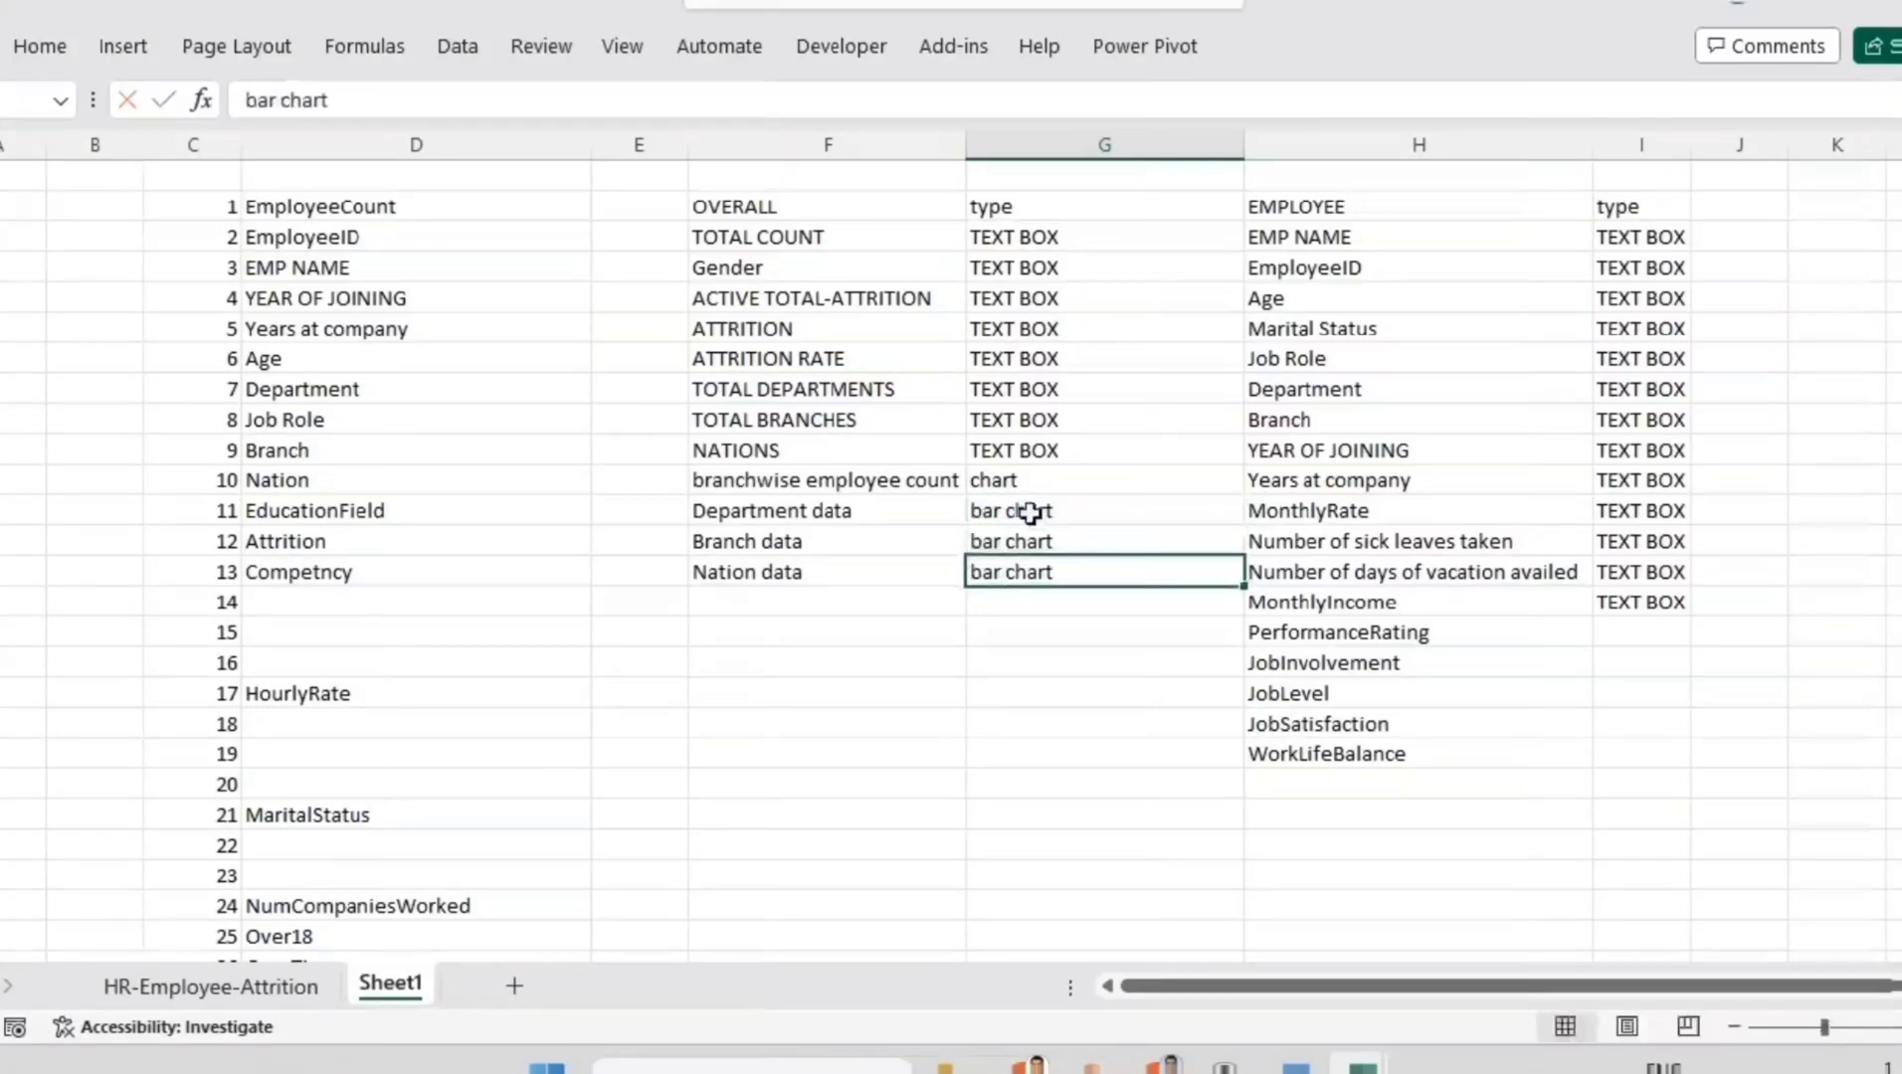
Step: Fill doughnut chart into I15:I19, PerformanceRating through WorkLifeBalance, then select both tables
{"action": "left_click", "coordinate": [1619, 628]}
{"action": "type", "text": "dough"}
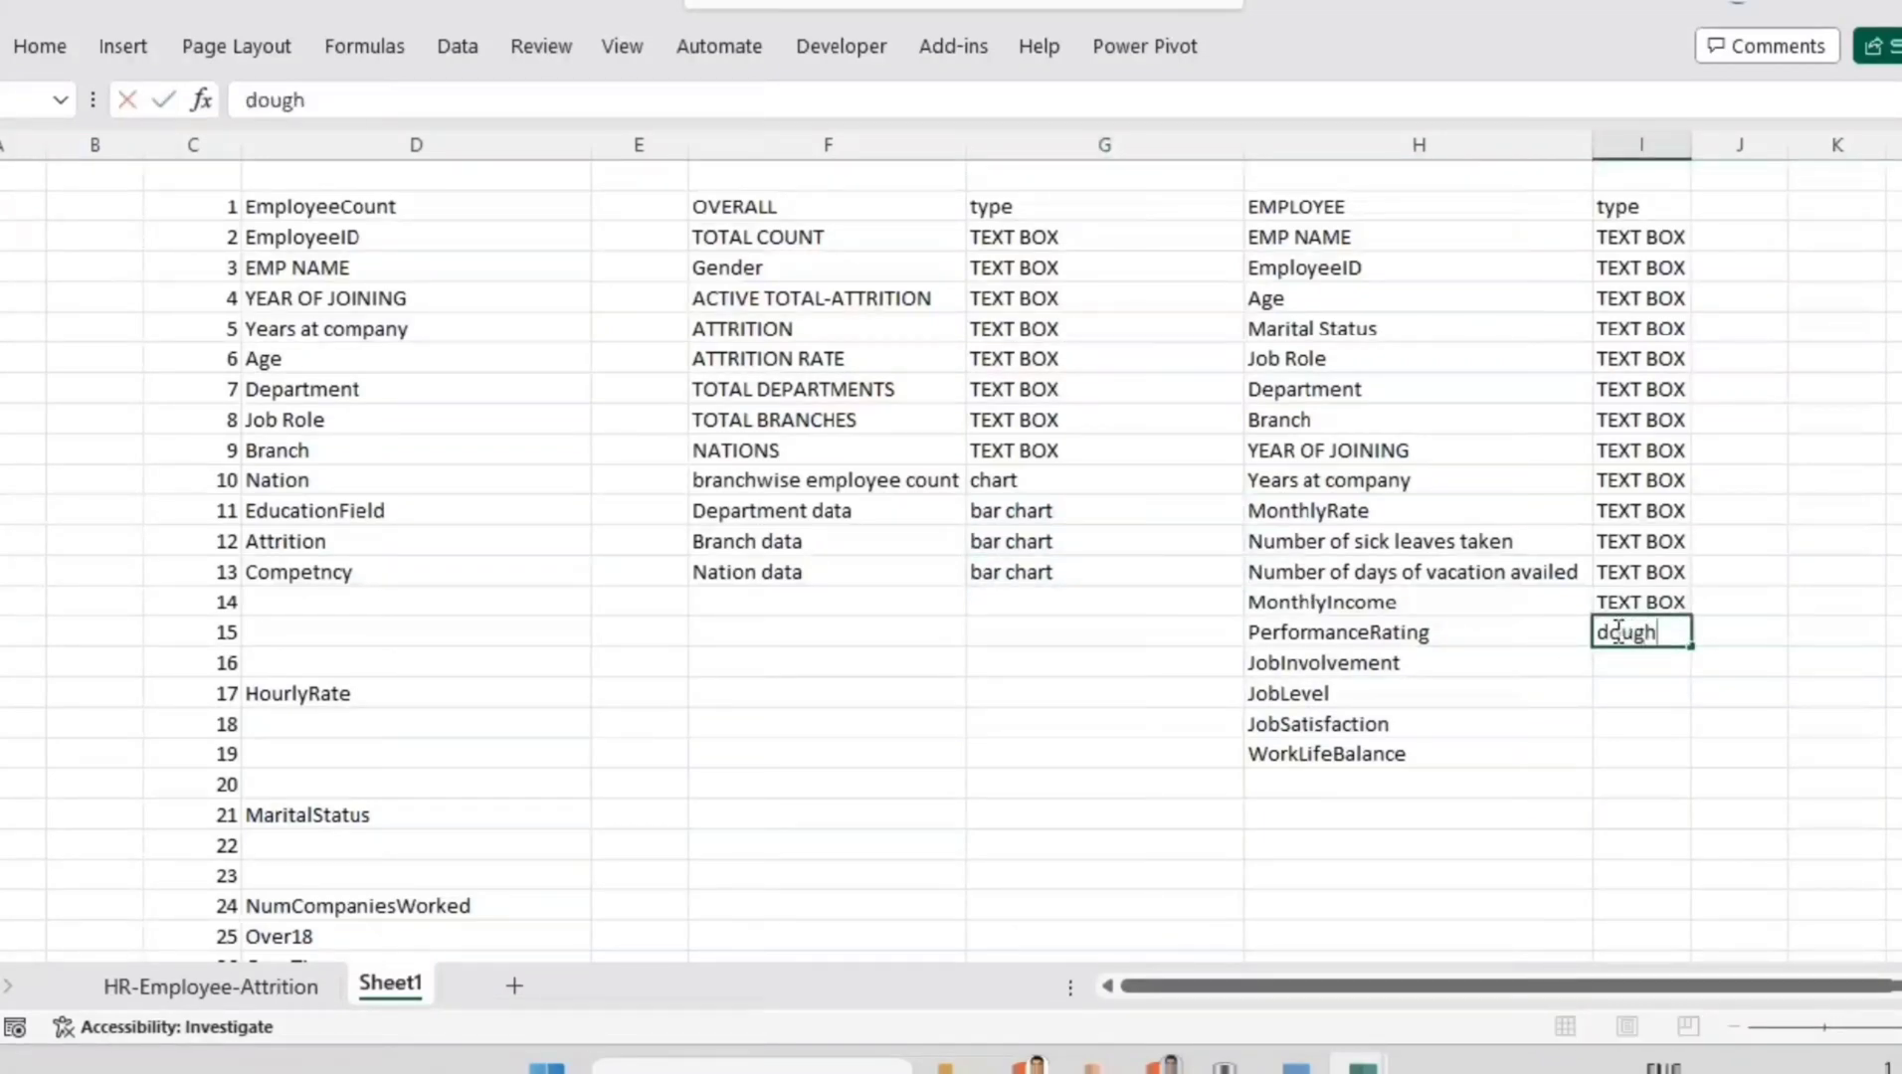
{"action": "type", "text": "nut chart"}
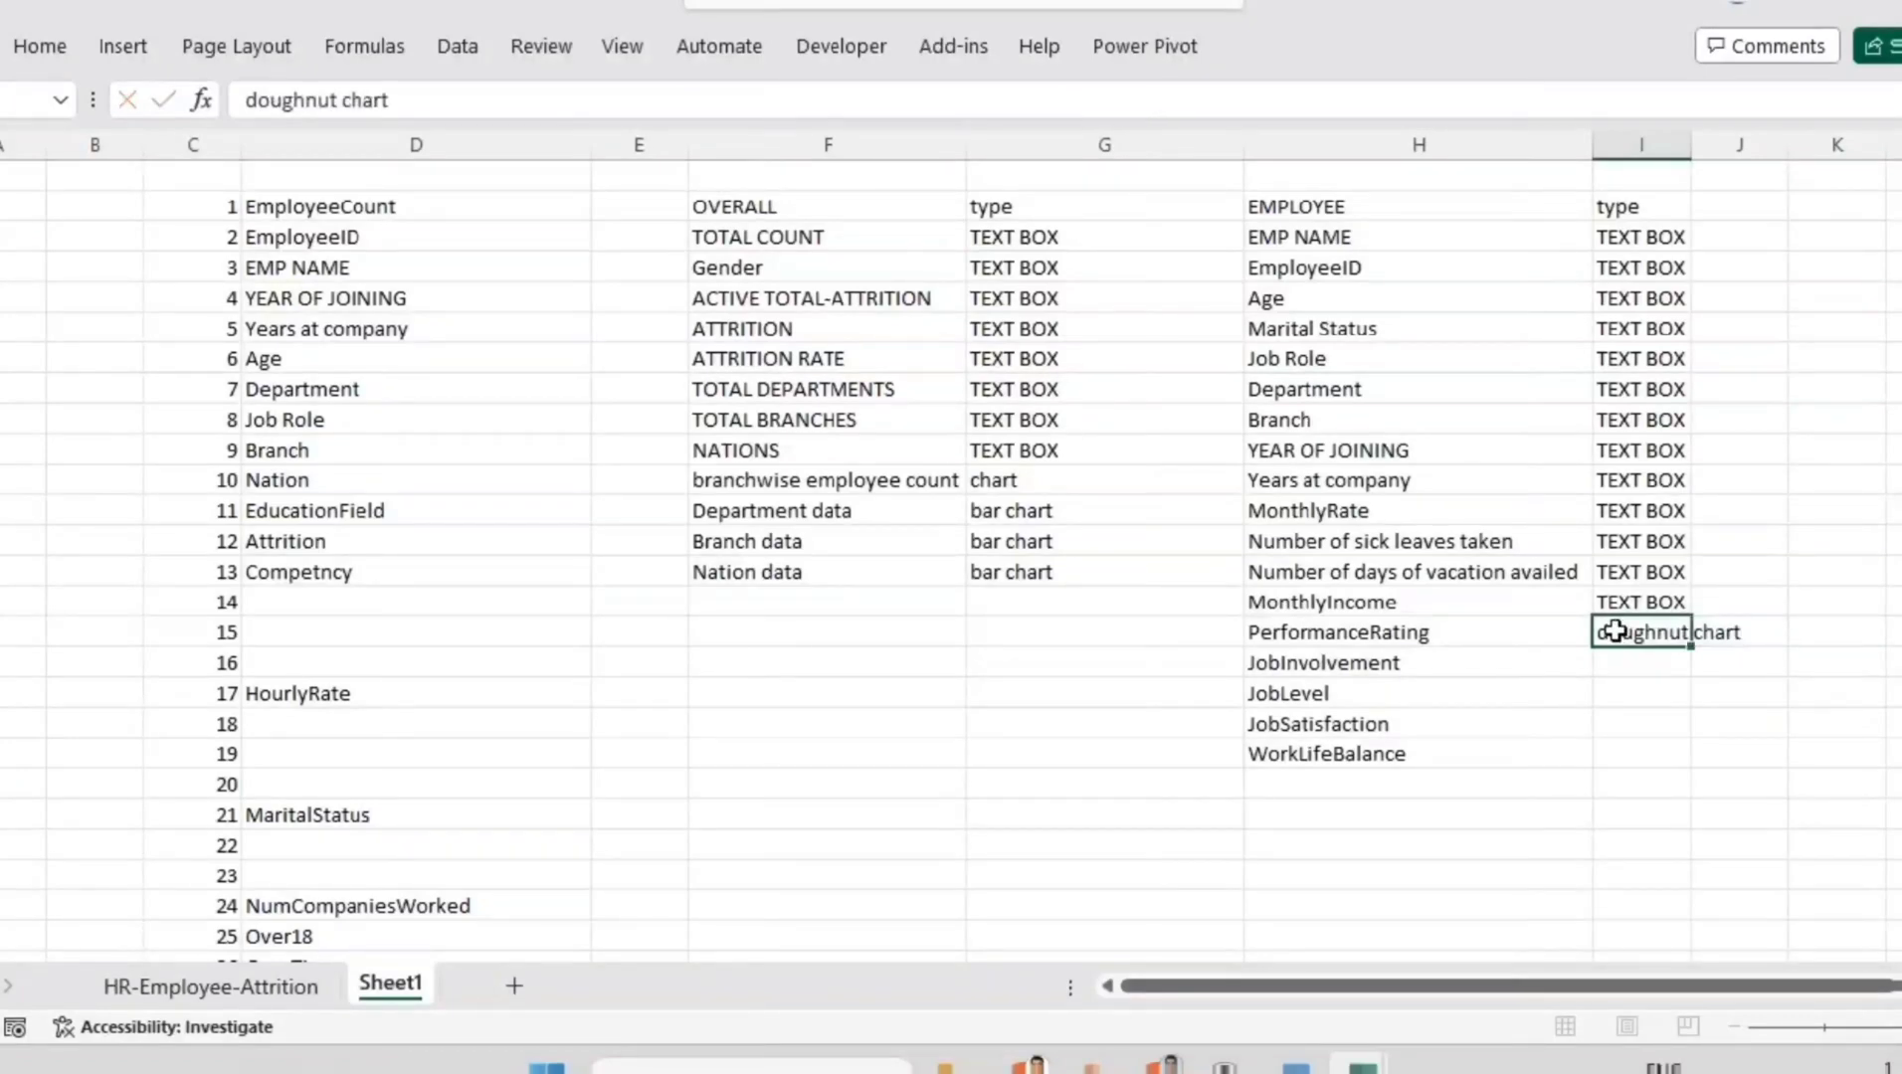
{"action": "key", "text": "Down"}
{"action": "key", "text": "ctrl+d"}
{"action": "key", "text": "Down"}
{"action": "key", "text": "ctrl+d"}
{"action": "key", "text": "Down"}
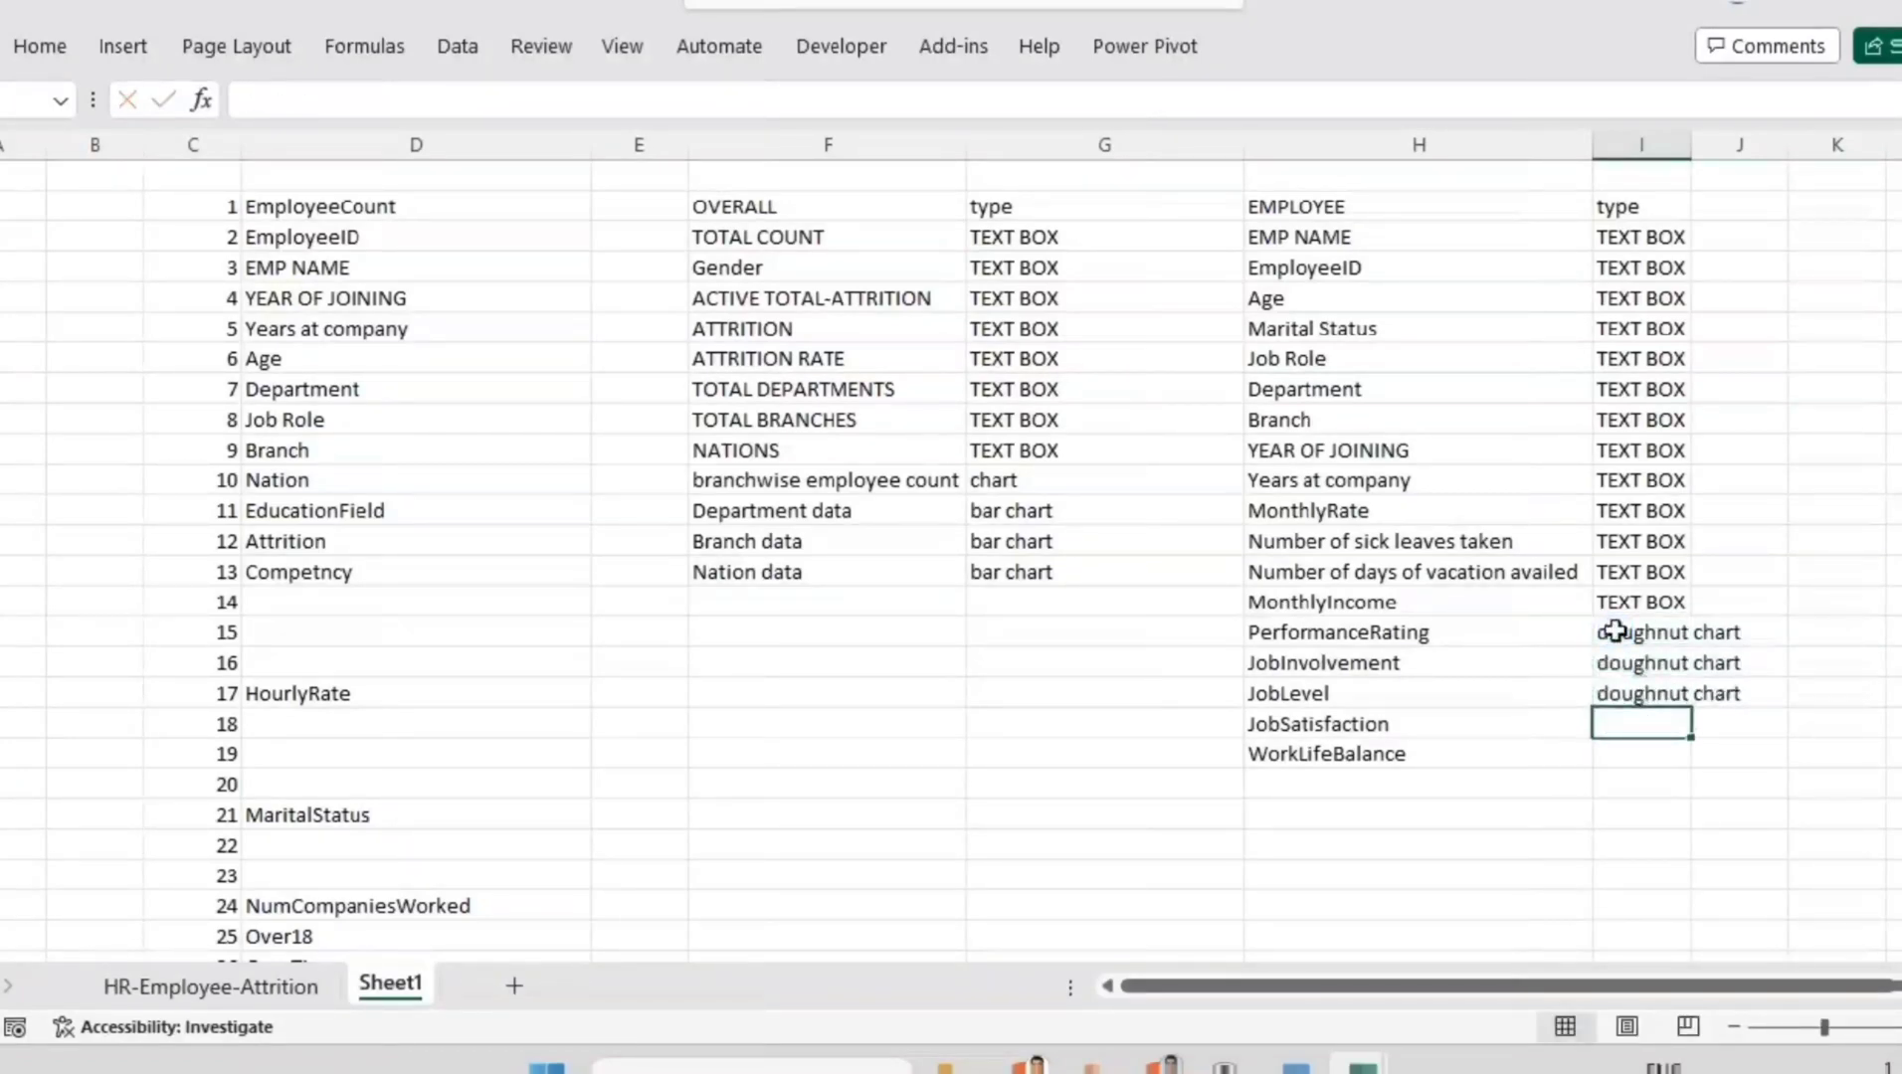
{"action": "key", "text": "ctrl+d"}
{"action": "key", "text": "Down"}
{"action": "key", "text": "ctrl+d"}
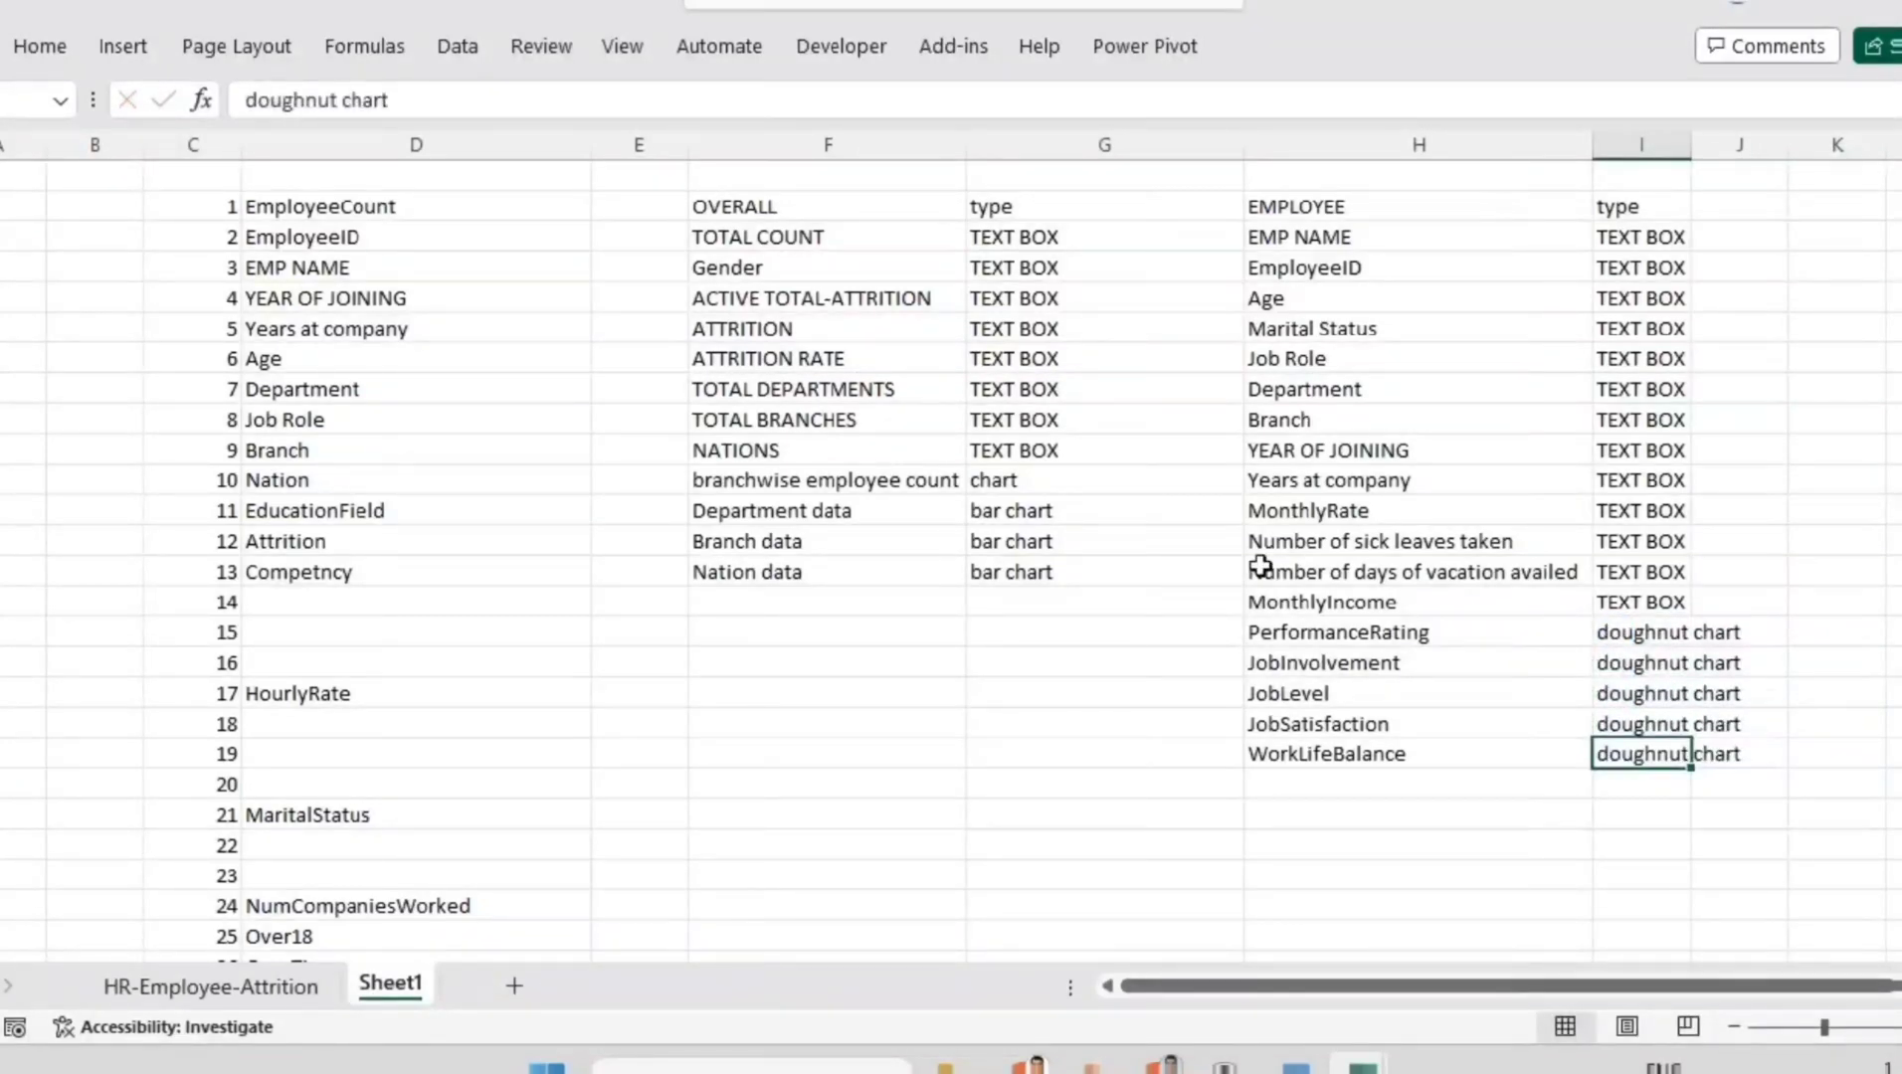
{"action": "left_click_drag", "start_coordinate": [822, 242], "coordinate": [1561, 758]}
Step: Narrow column G and select F1:I1 for the title
{"action": "left_click", "coordinate": [1573, 823]}
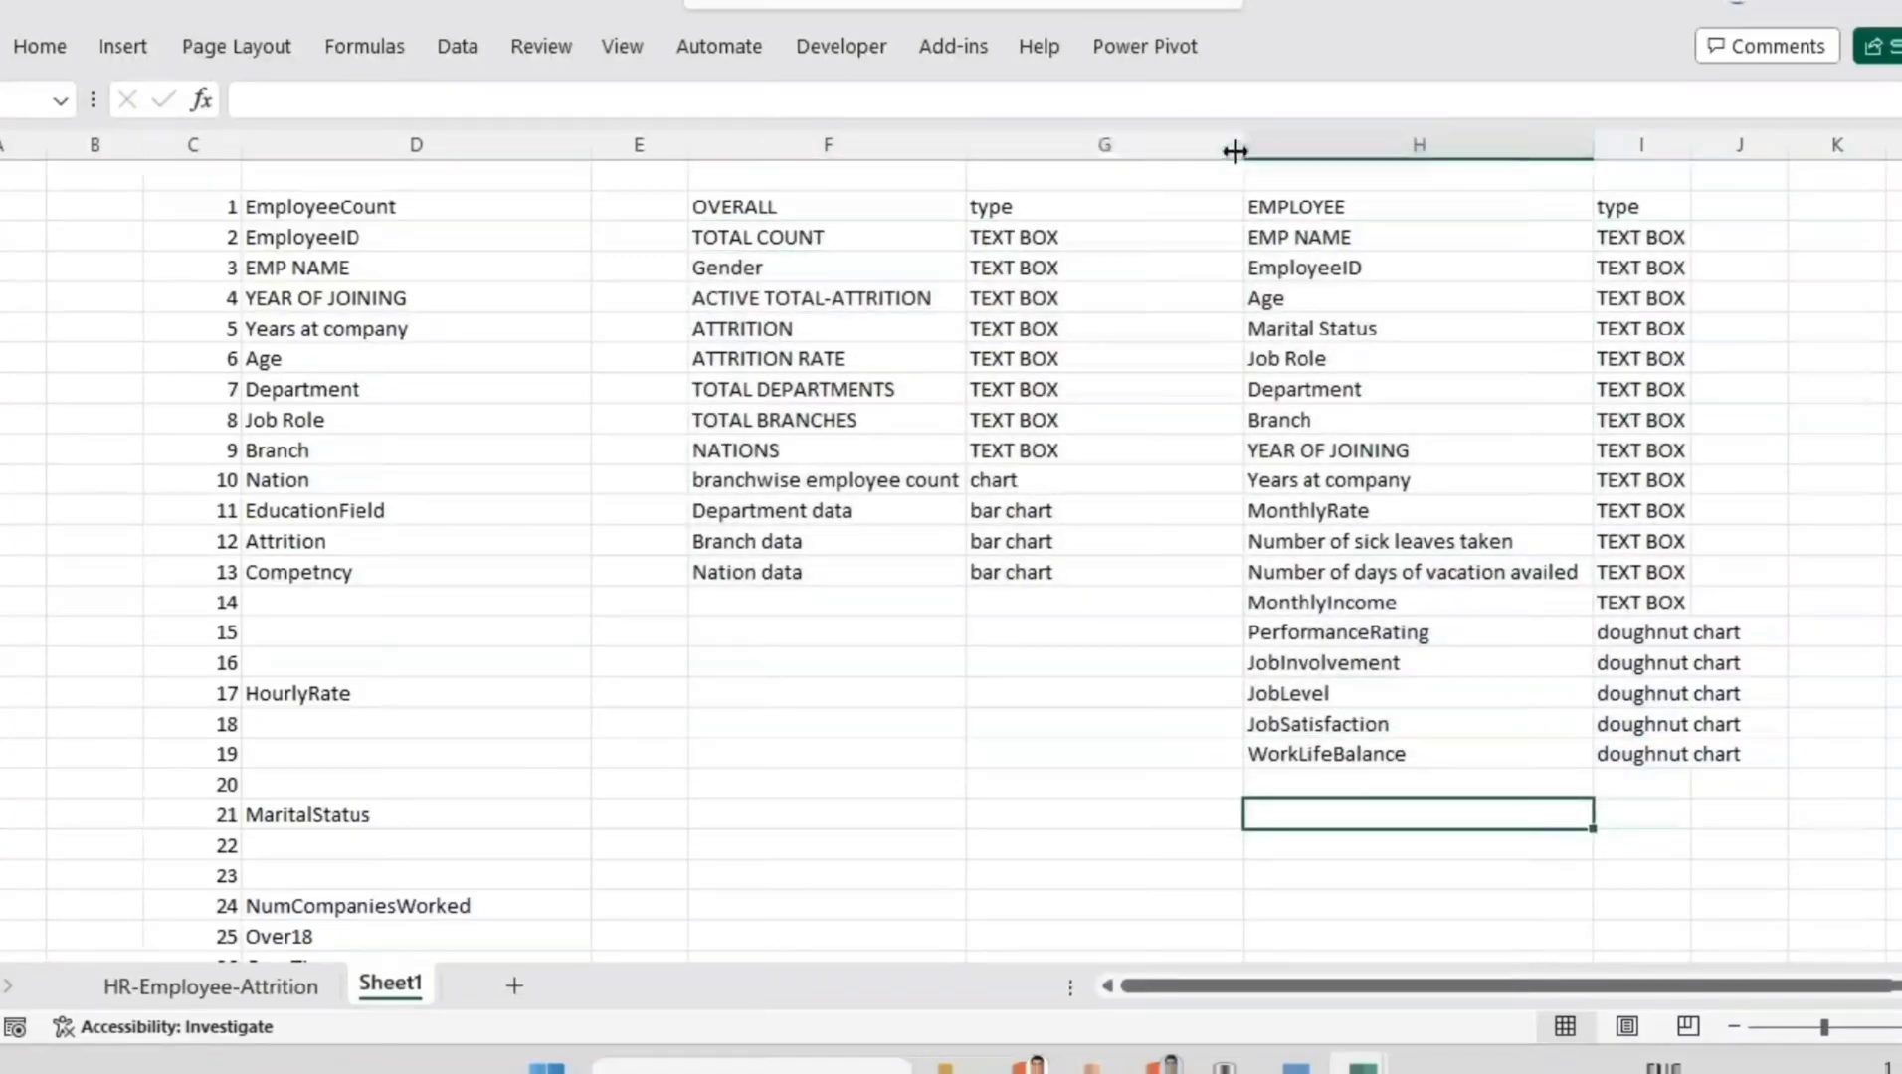
{"action": "left_click_drag", "start_coordinate": [1242, 145], "coordinate": [1092, 148]}
{"action": "left_click_drag", "start_coordinate": [907, 176], "coordinate": [1277, 172]}
{"action": "left_click_drag", "start_coordinate": [1520, 179], "coordinate": [936, 175]}
{"action": "right_click", "coordinate": [936, 175]}
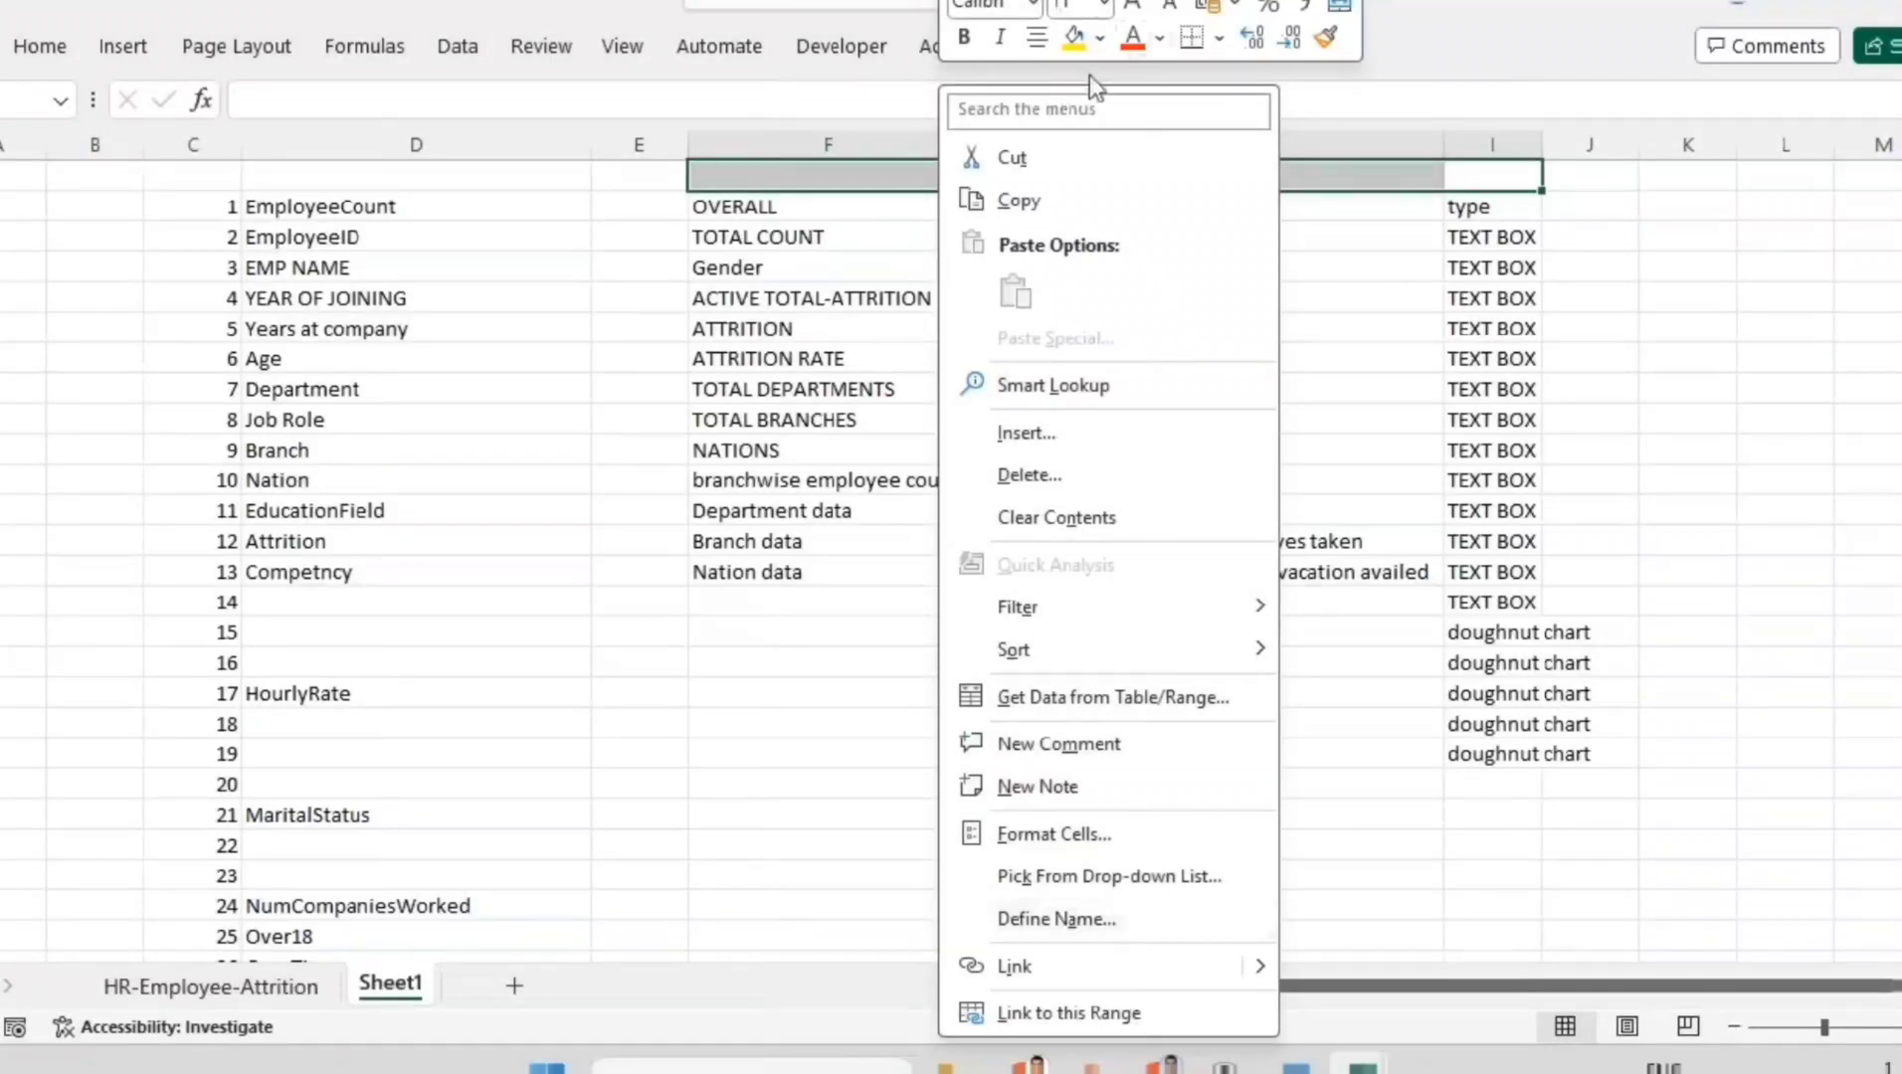
{"action": "left_click", "coordinate": [1349, 102]}
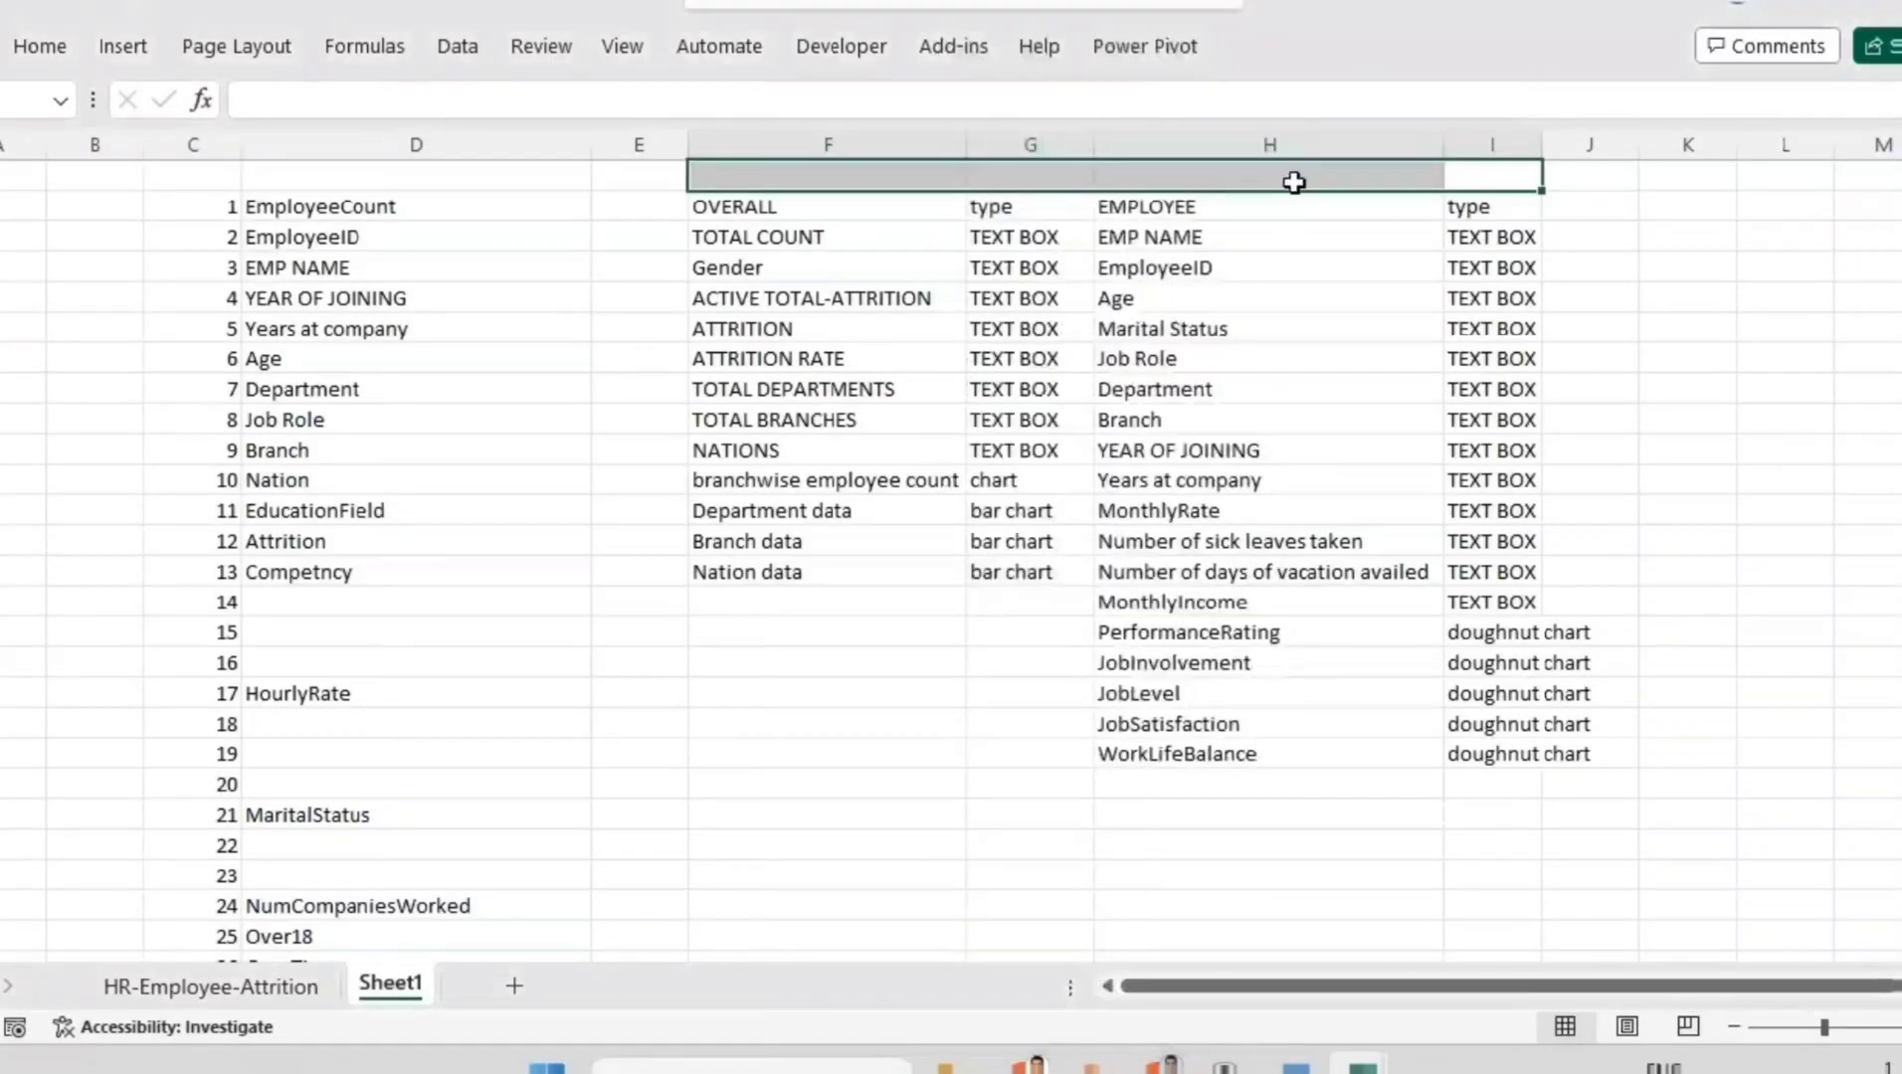
Step: Merge and centre F1:I1 and start typing 'DASHBOARD OUTL' as the title
{"action": "left_click", "coordinate": [38, 47]}
{"action": "left_click", "coordinate": [686, 153]}
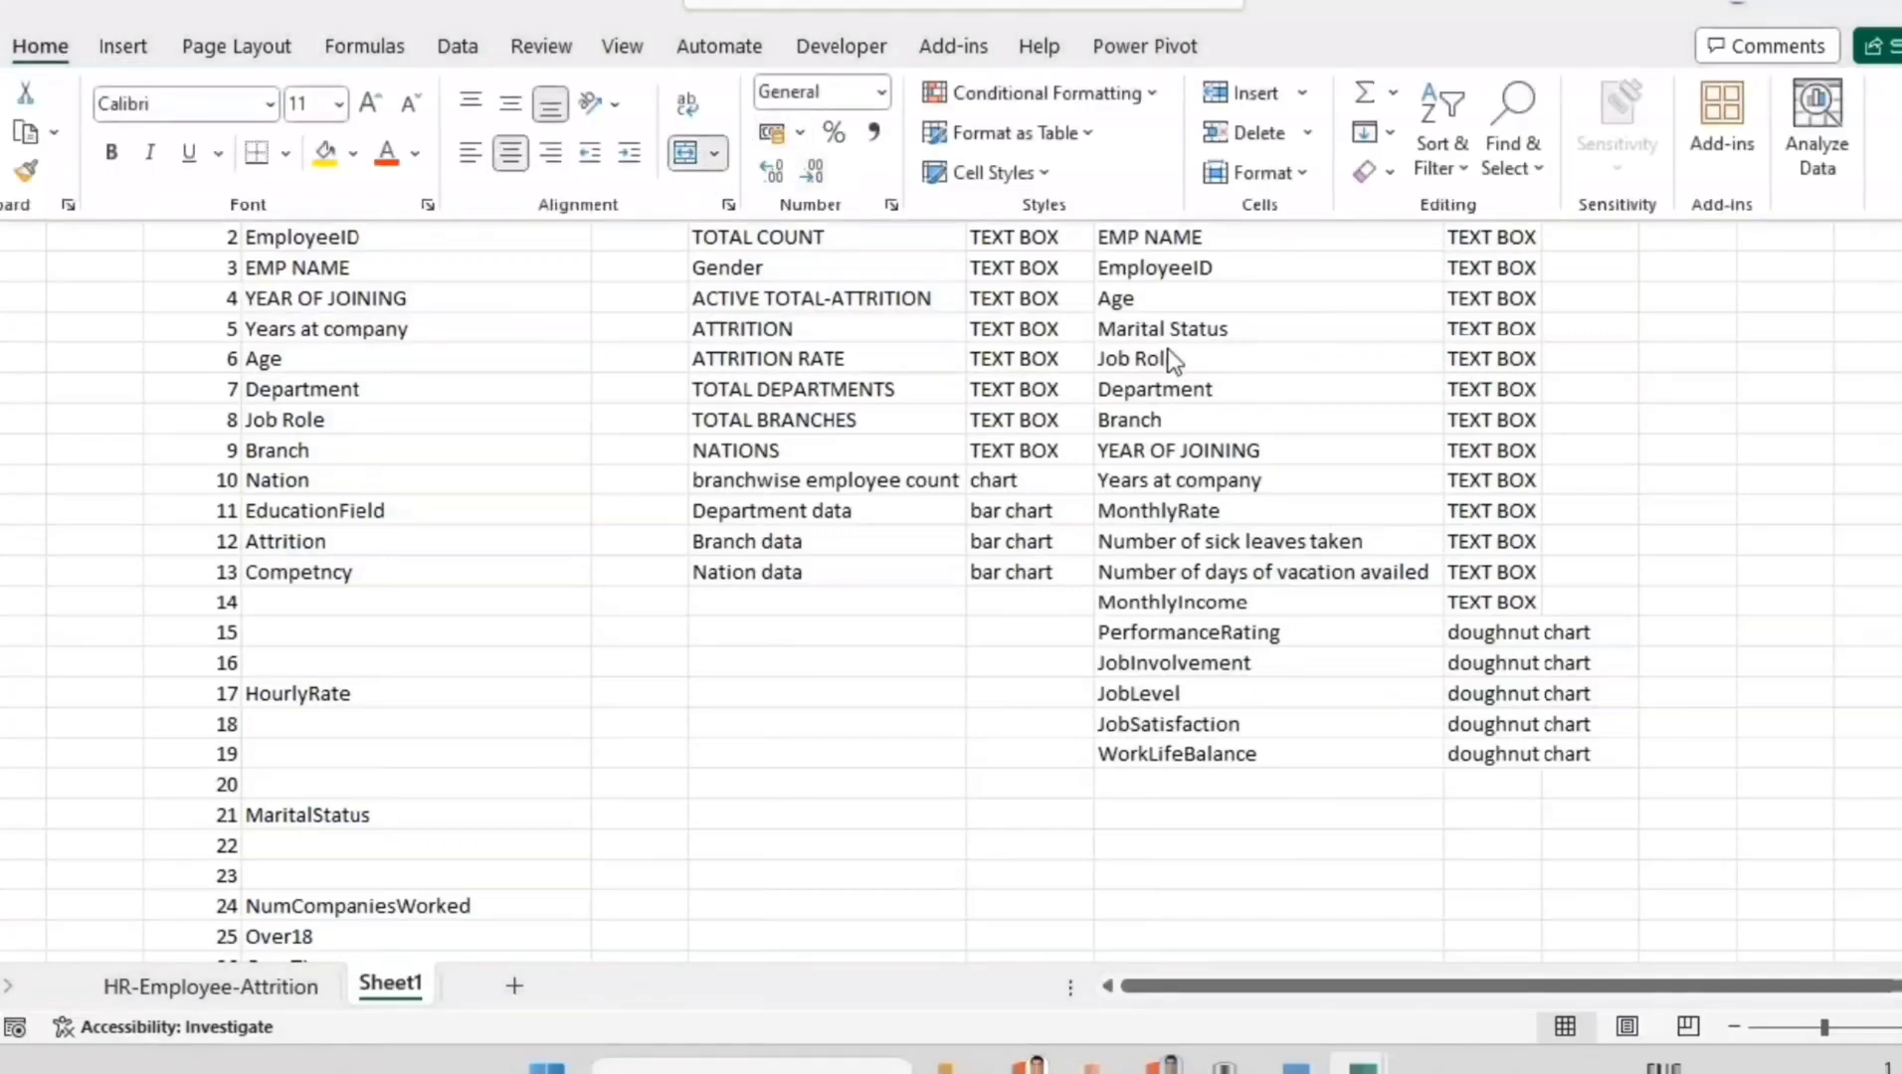
{"action": "left_click", "coordinate": [1174, 378]}
{"action": "left_click", "coordinate": [1081, 166]}
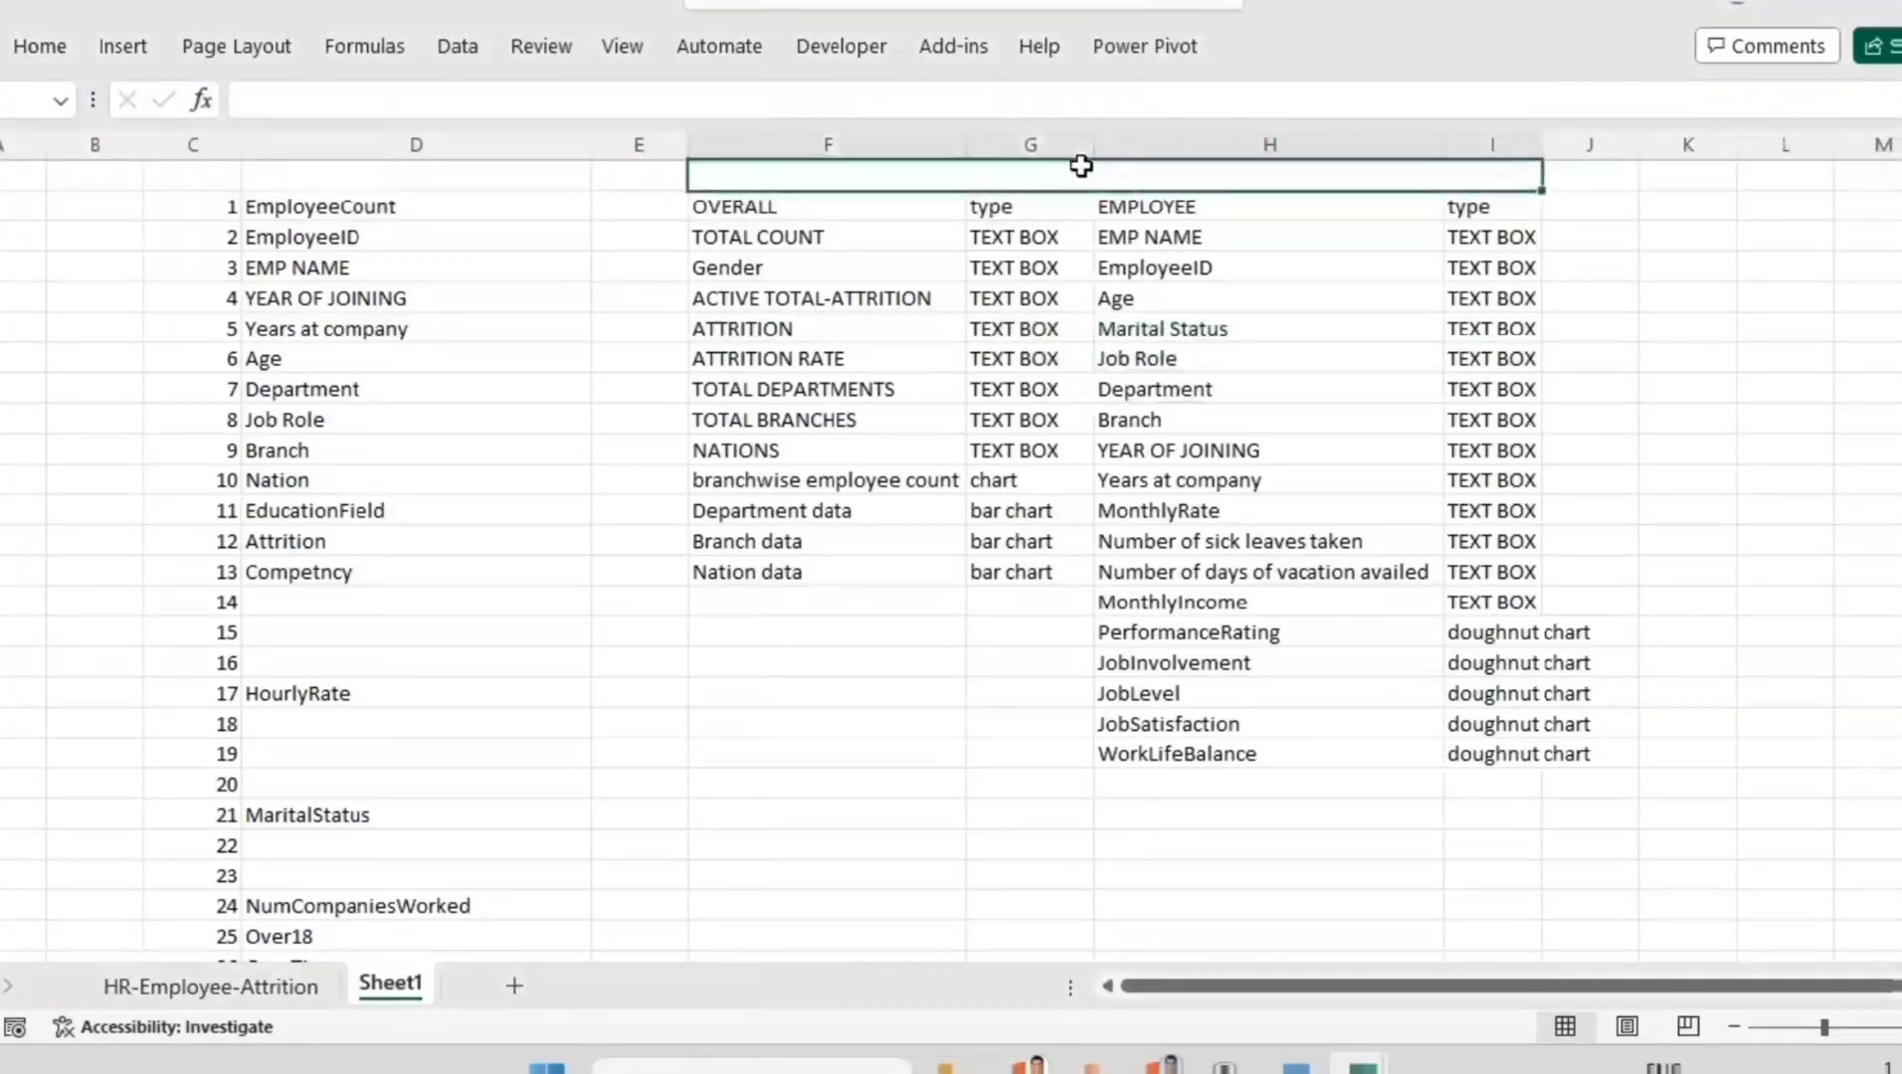
{"action": "type", "text": "DAS"}
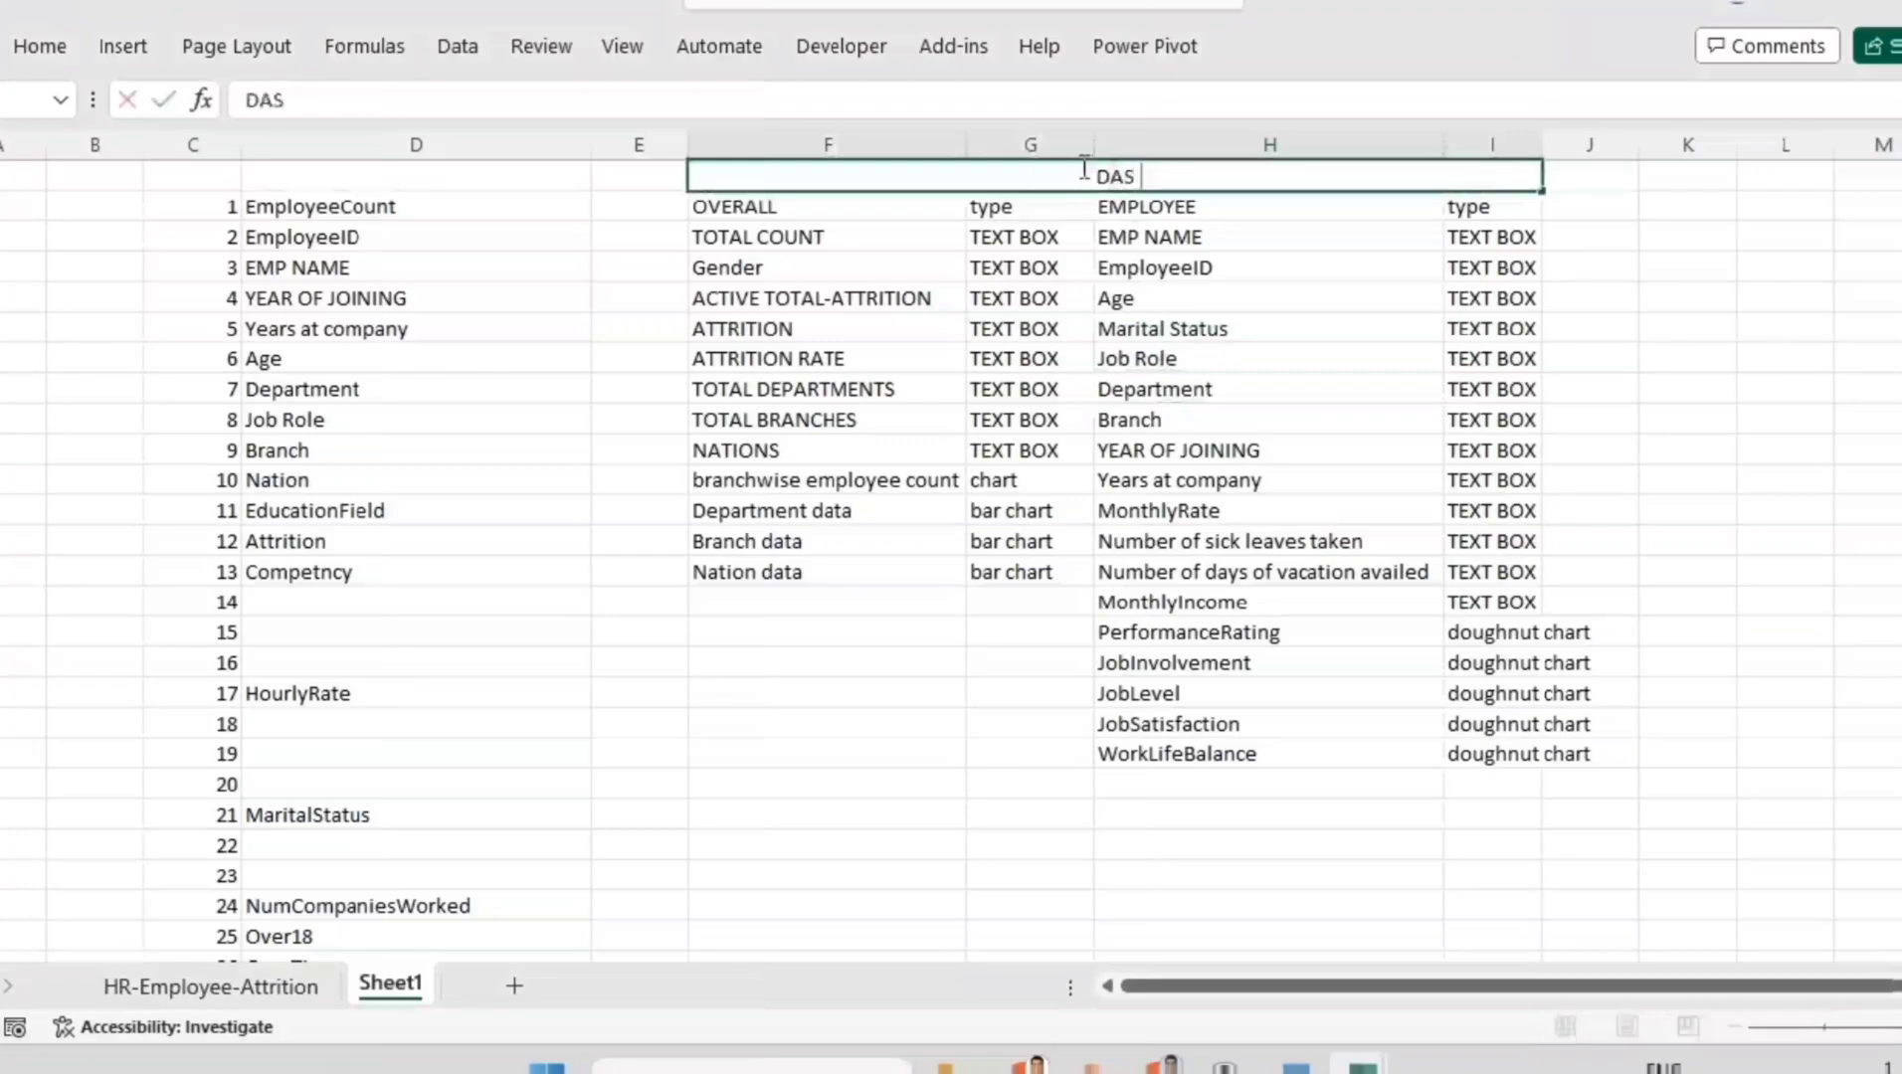
{"action": "type", "text": "HBOARD OUTL"}
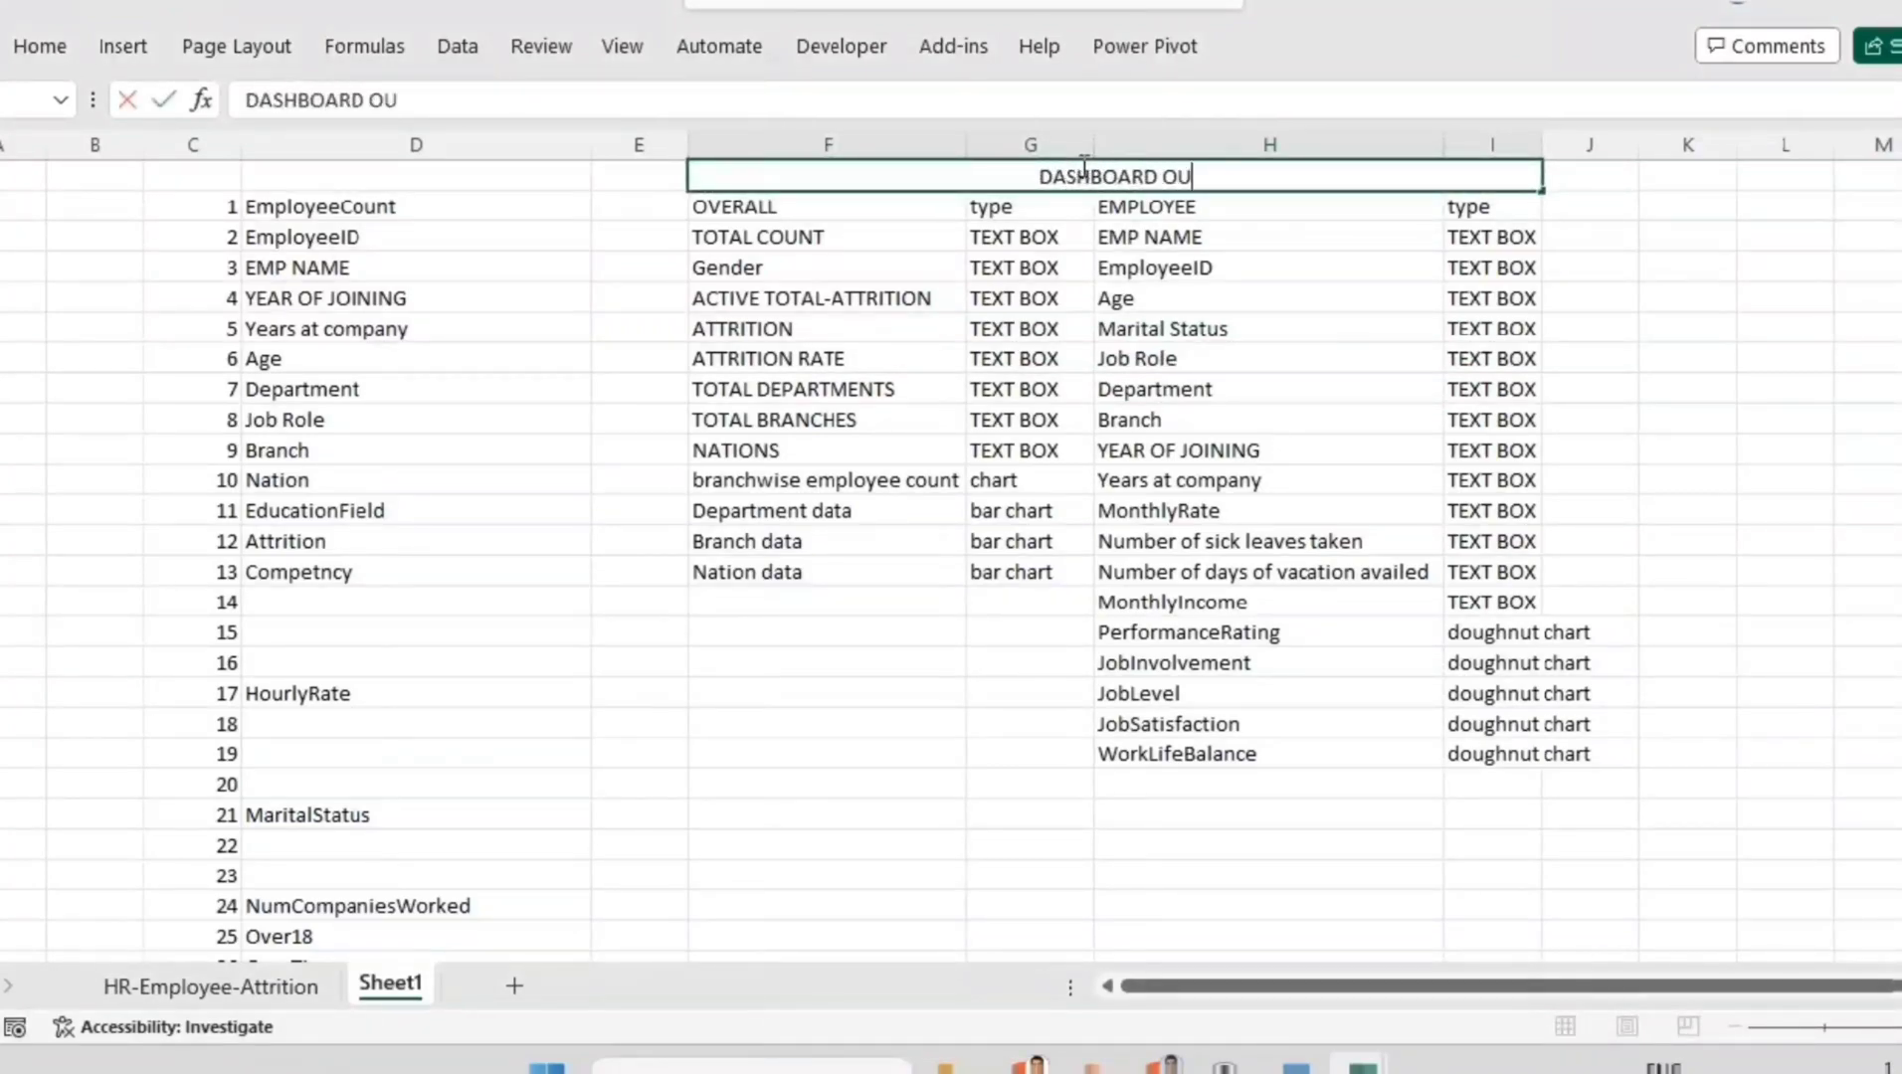